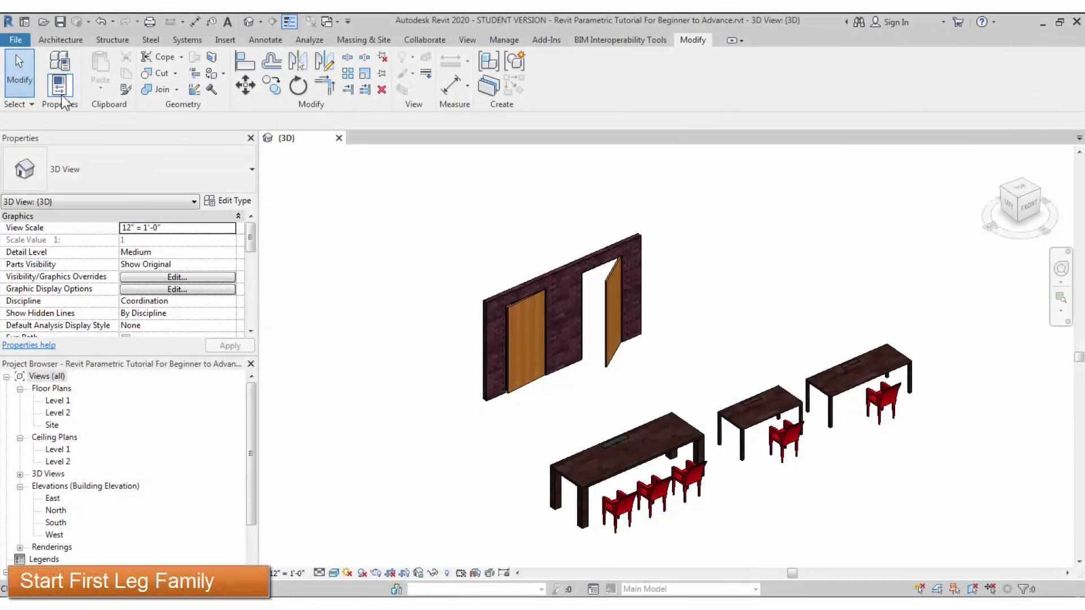
Step: Create a new family from the Metric Generic Model.rft template
click(16, 40)
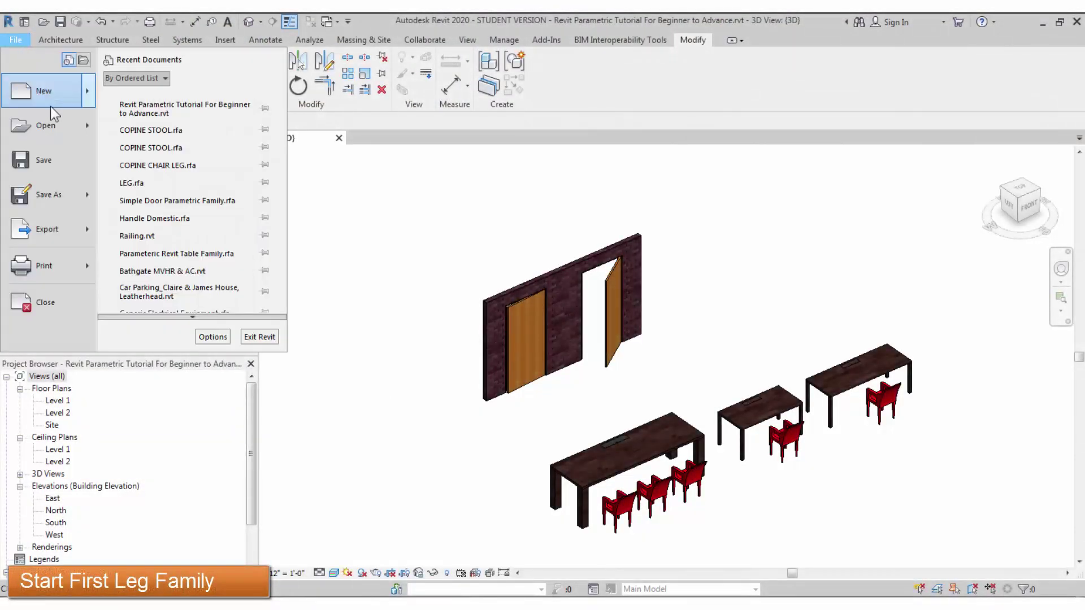
mouse_move(56, 101)
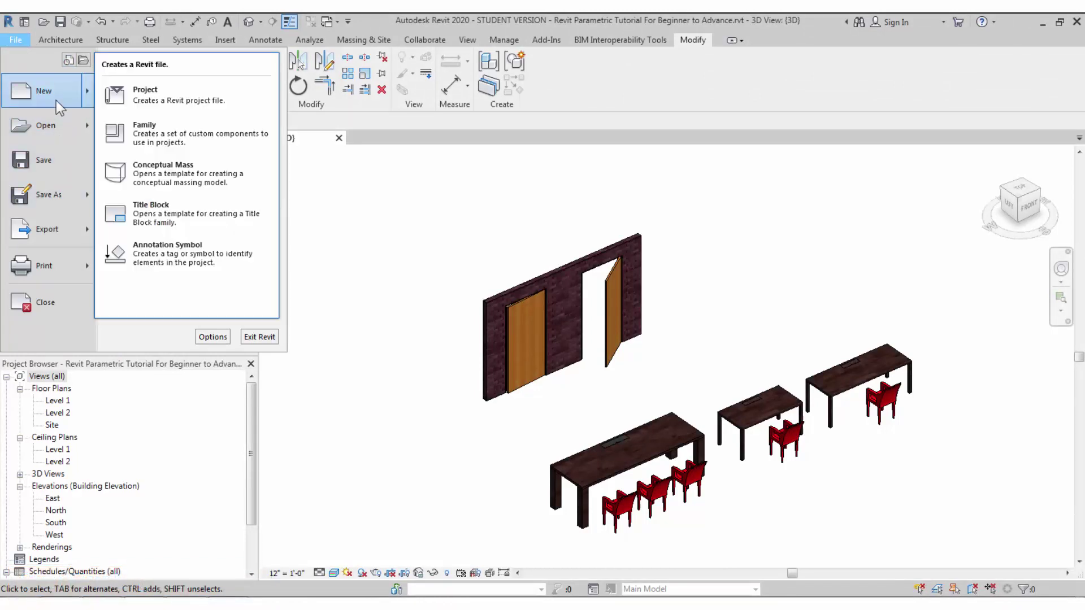
click(139, 131)
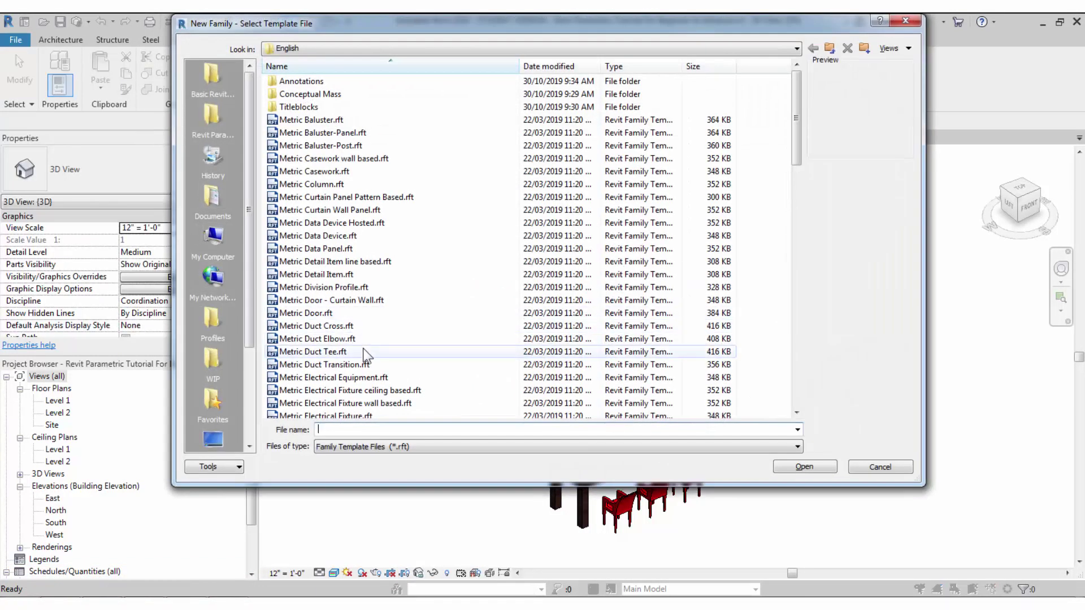
click(365, 351)
scroll(364, 353, down, 5)
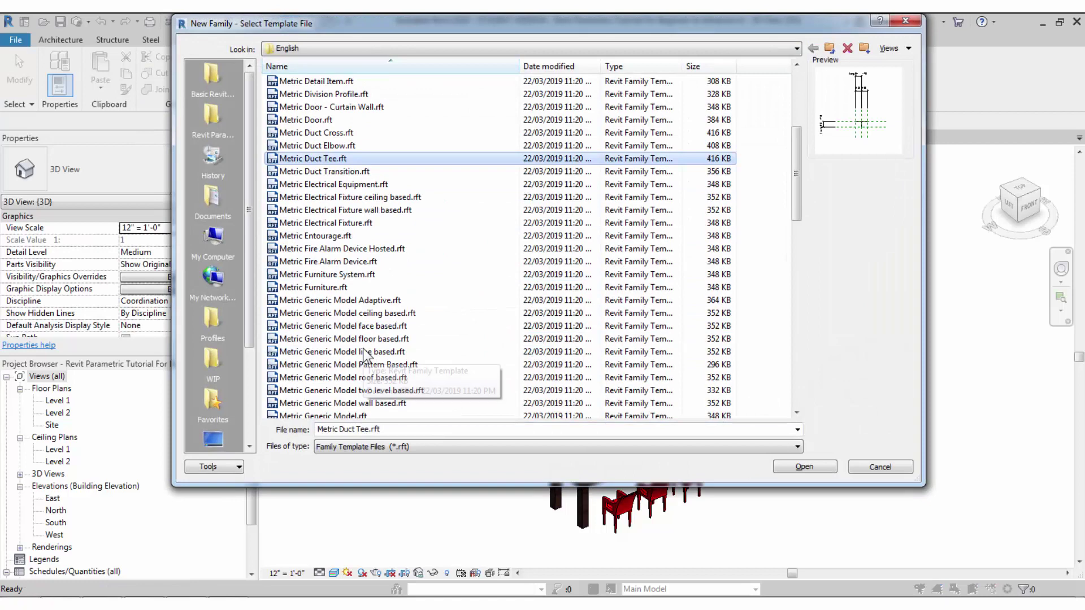
scroll(364, 353, down, 1)
click(367, 377)
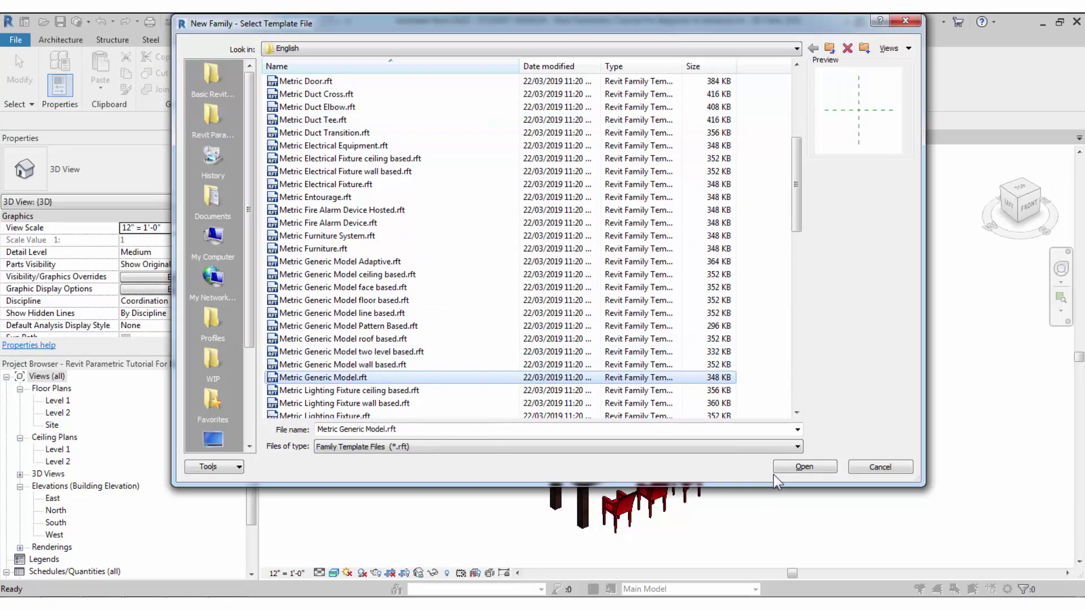
click(789, 469)
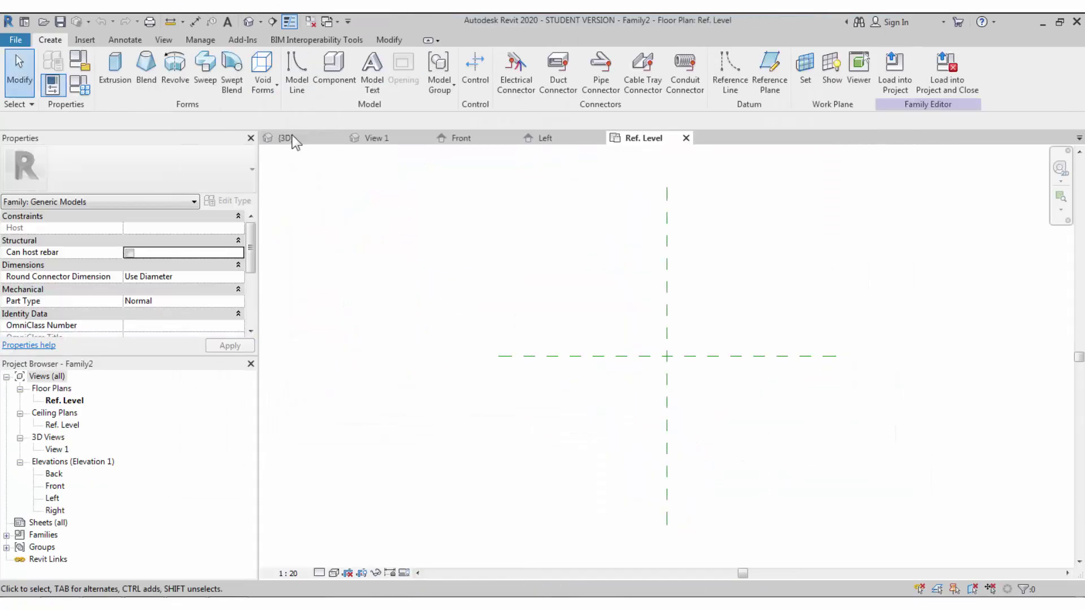
Step: Close the inactive views and set the family category to Furniture
click(311, 22)
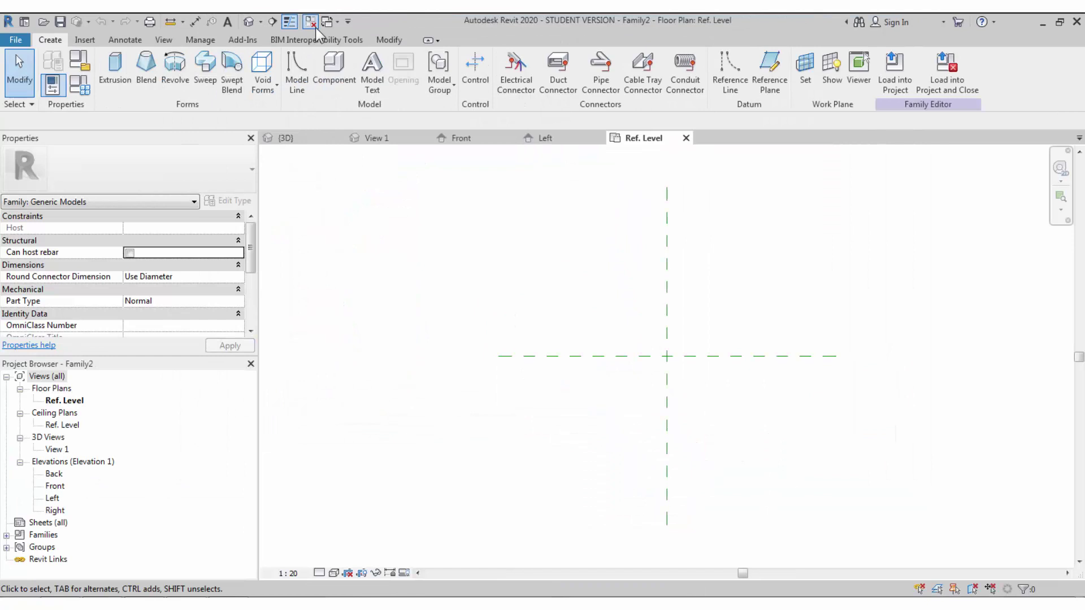
click(75, 73)
click(486, 286)
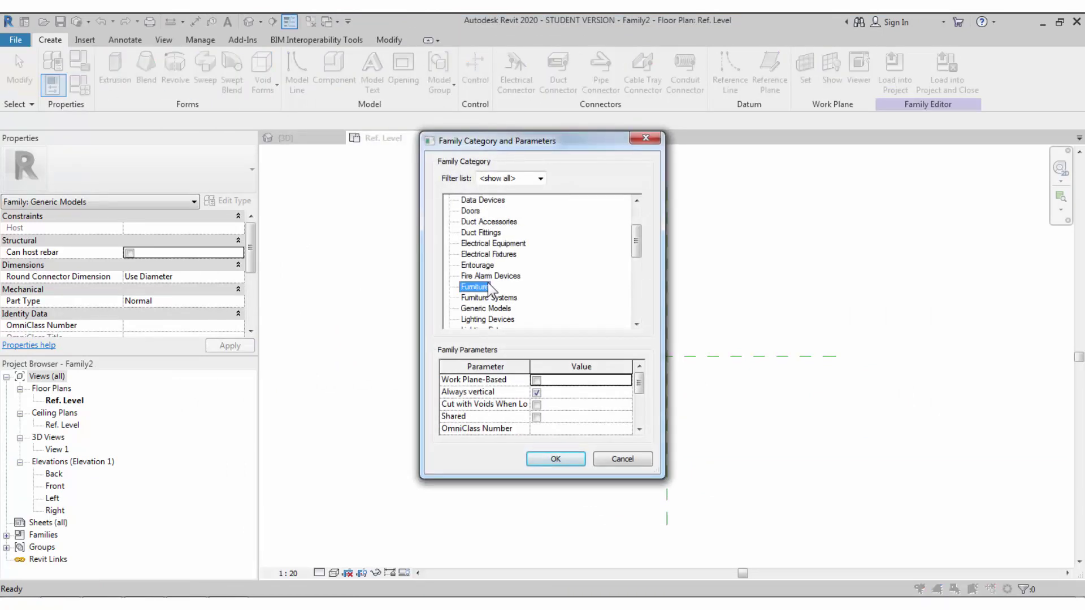
click(556, 458)
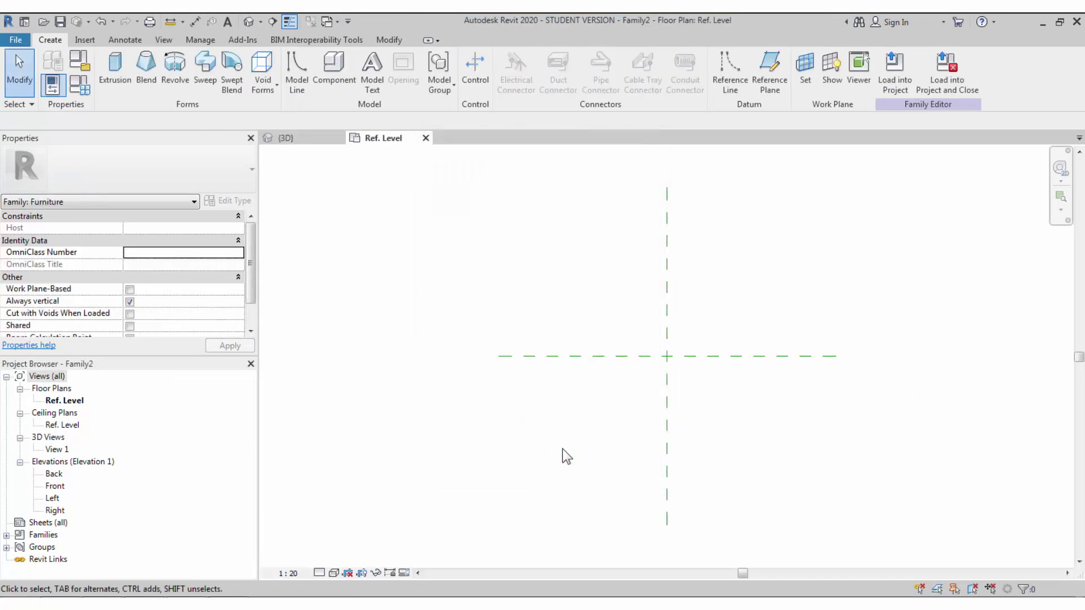
Step: Save the family as 'Revit Parametric Leg Family' in the '05_17-06-2020_Angle Constraint Parametric Leg Family' folder
key(ctrl+s)
text(F:\YouTube\Content\Revit\Revit Parametric Tutorial For Beginner to Advance\05_17-06-2020_Angle Constraint Parametric Leg Family)
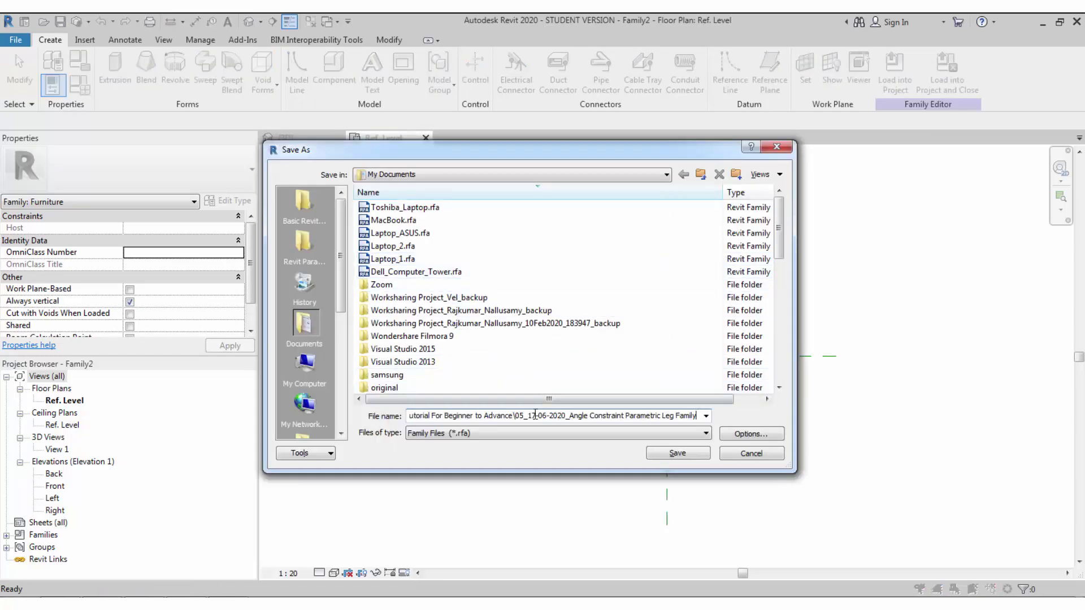
key(Return)
click(734, 434)
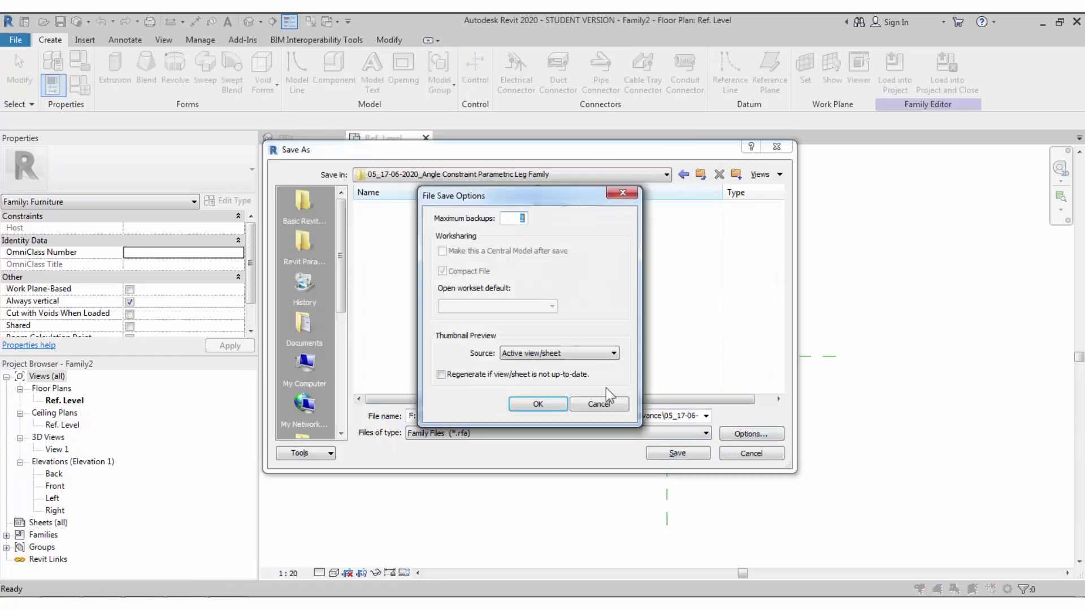
click(554, 401)
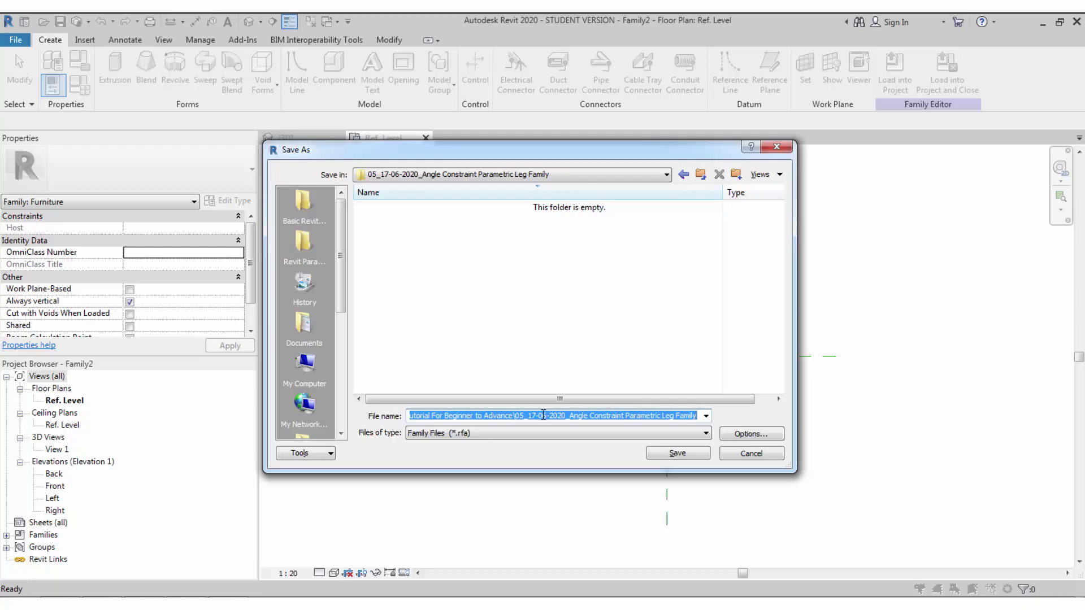
text(RE)
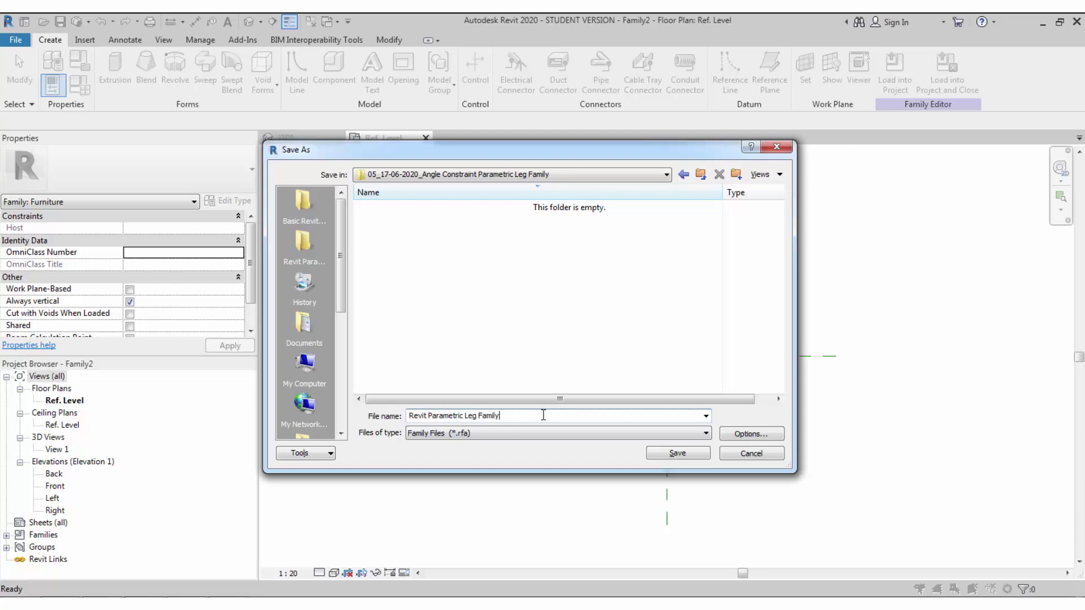
Step: Finish saving the family, then highlight 'Adjacent' and the θ symbol in yellow
click(693, 450)
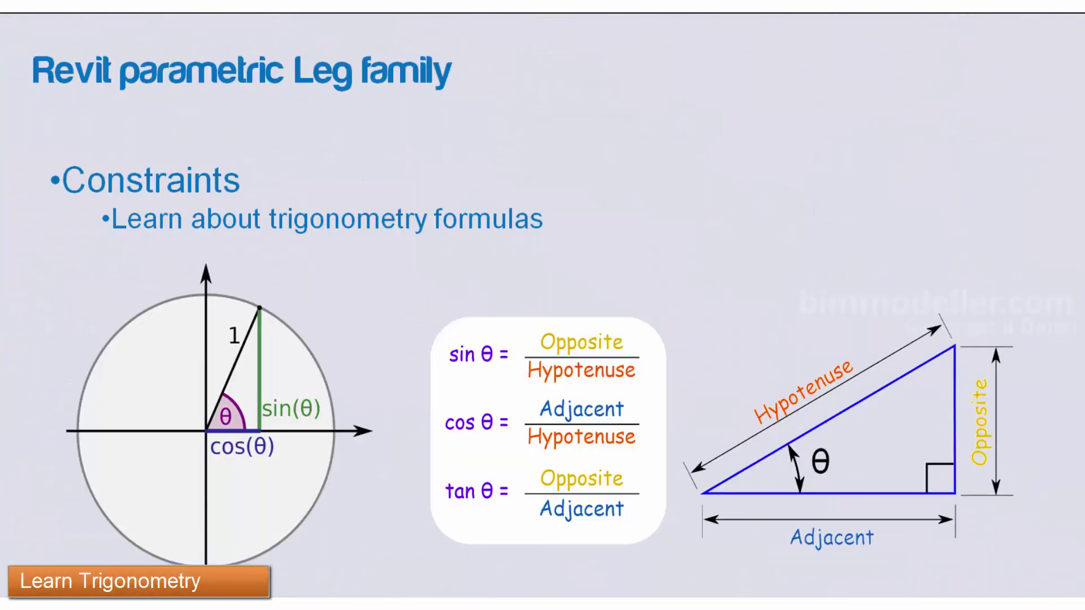
click(33, 582)
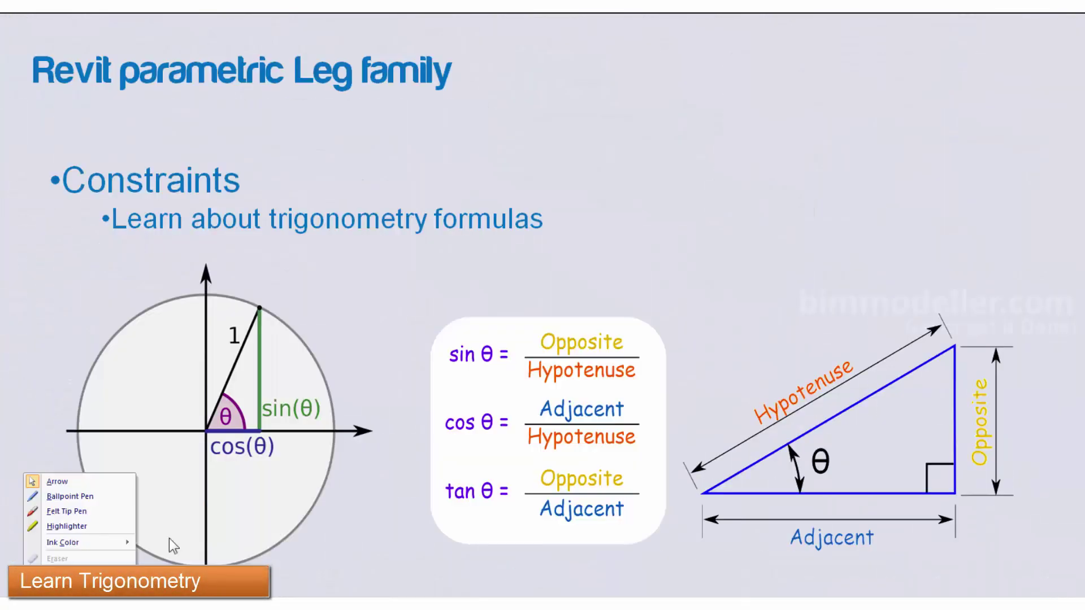
click(85, 525)
mouse_move(779, 538)
mouse_down()
mouse_move(879, 538)
mouse_move(778, 539)
mouse_move(868, 549)
mouse_up()
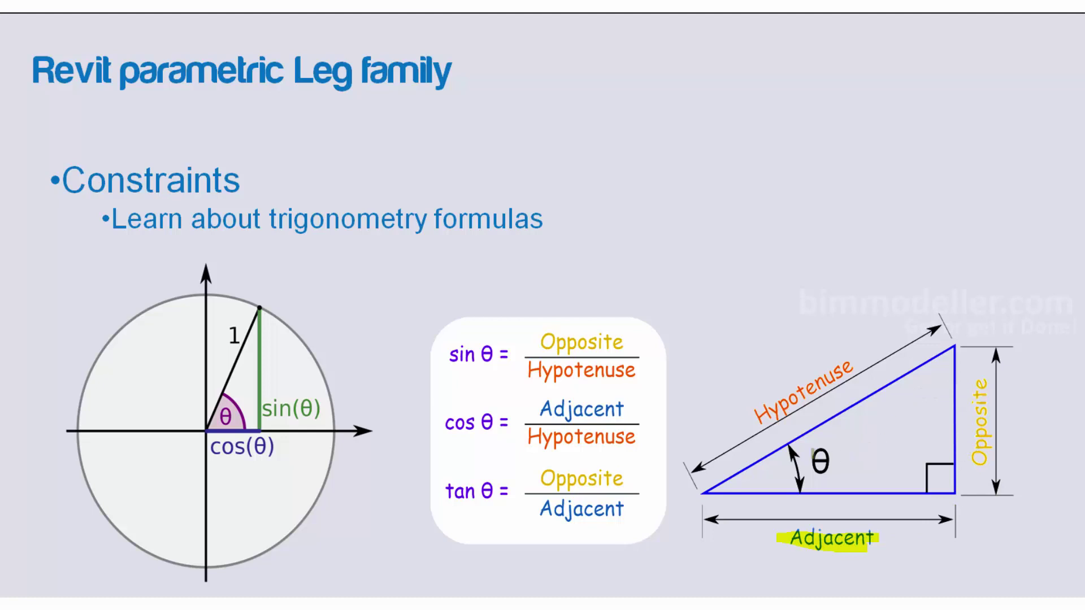
drag(826, 472, 817, 452)
Step: With the red felt tip pen, underline Hypotenuse and add question marks beside Adjacent and above Hypotenuse
click(33, 590)
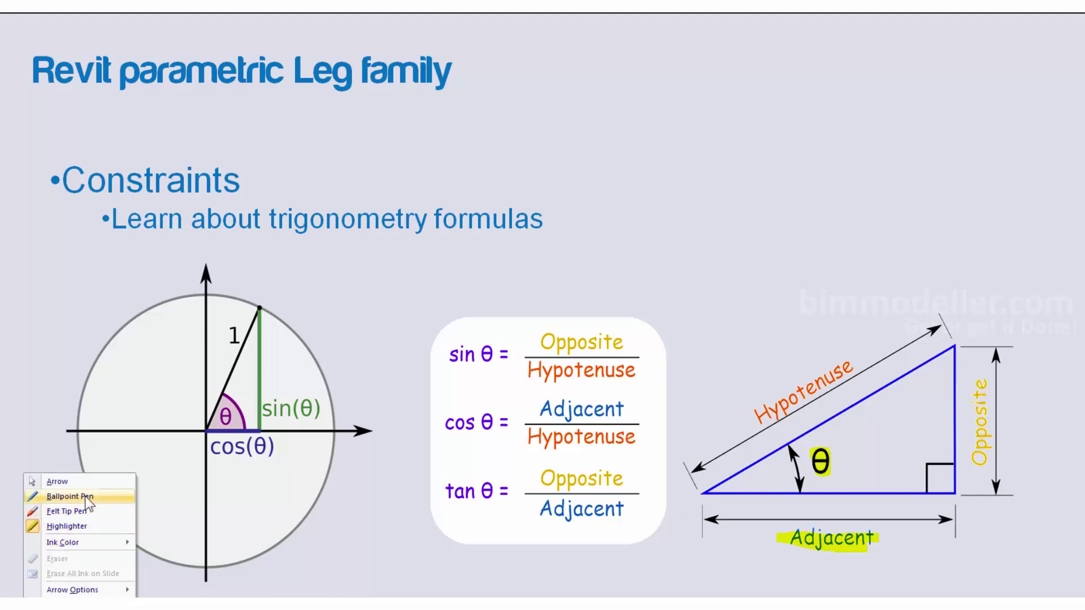
click(92, 509)
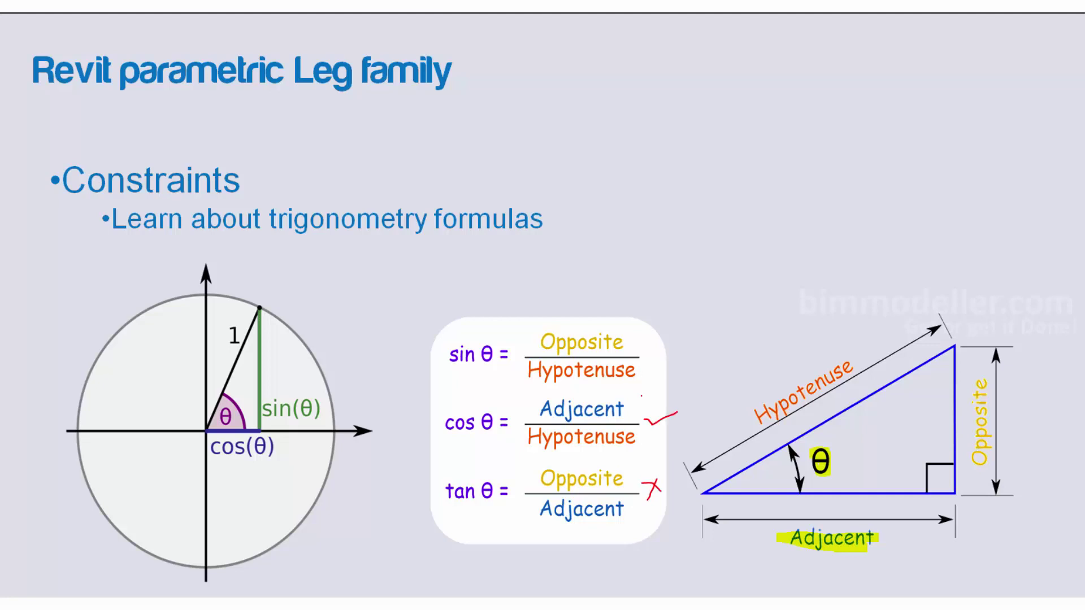
mouse_move(566, 448)
mouse_down()
mouse_move(535, 459)
mouse_move(430, 438)
mouse_move(480, 428)
mouse_move(524, 464)
mouse_move(594, 454)
mouse_up()
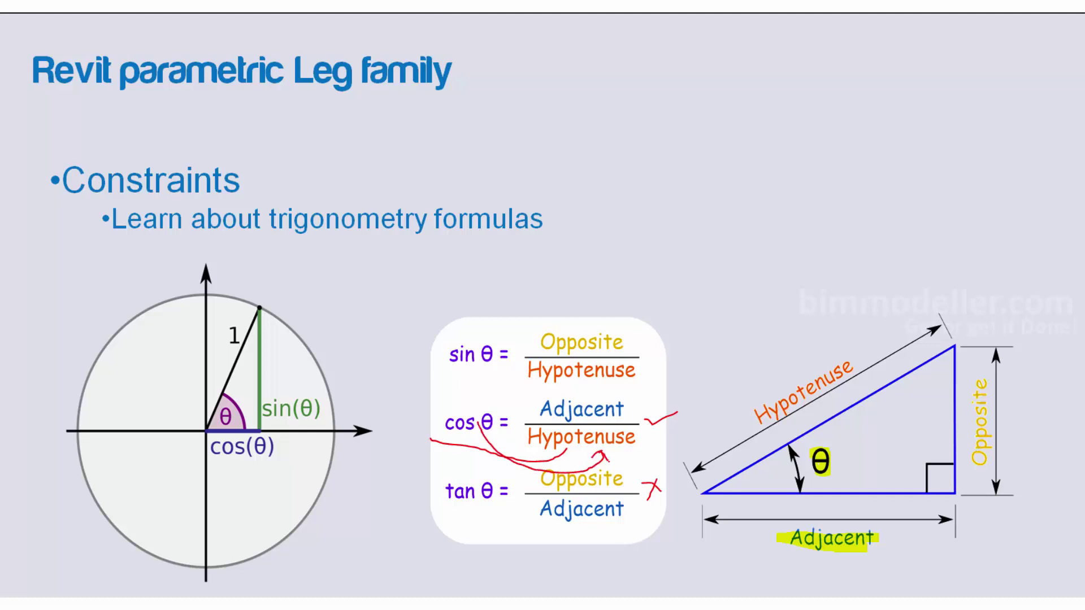
drag(896, 538, 903, 555)
click(904, 561)
drag(763, 293, 791, 341)
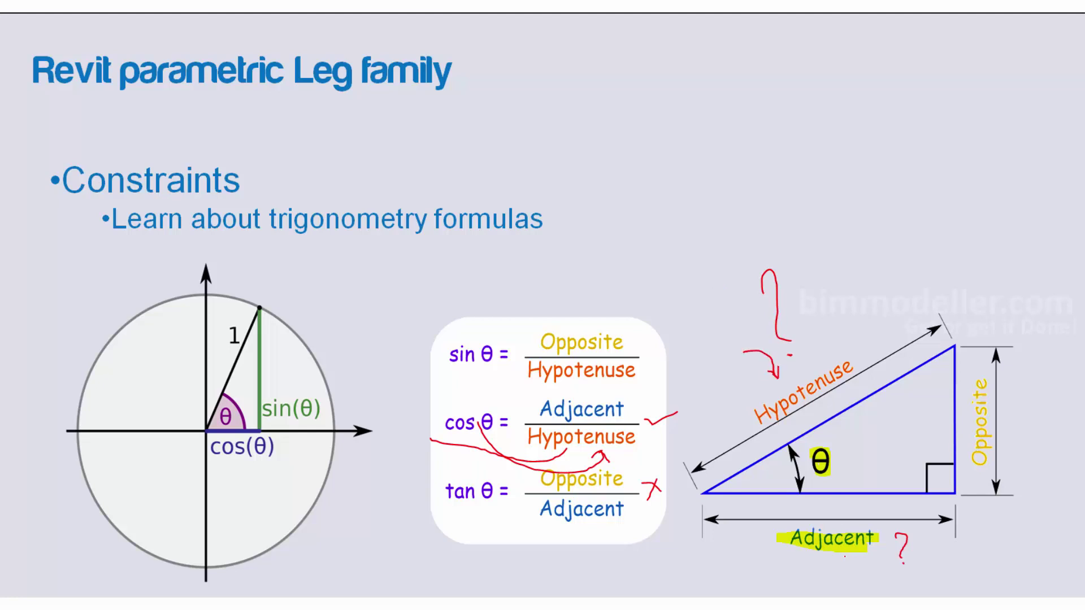
key(Right)
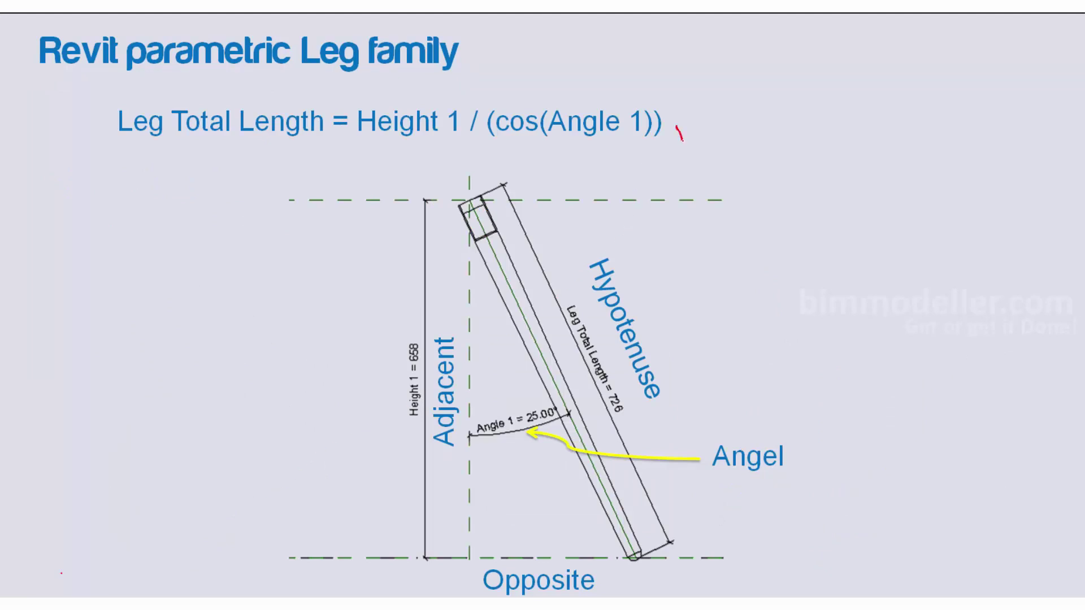
Step: Draw a red check beside the Leg Total Length formula and a dotted question mark beside Hypotenuse
drag(683, 140, 741, 103)
drag(663, 308, 673, 331)
click(676, 354)
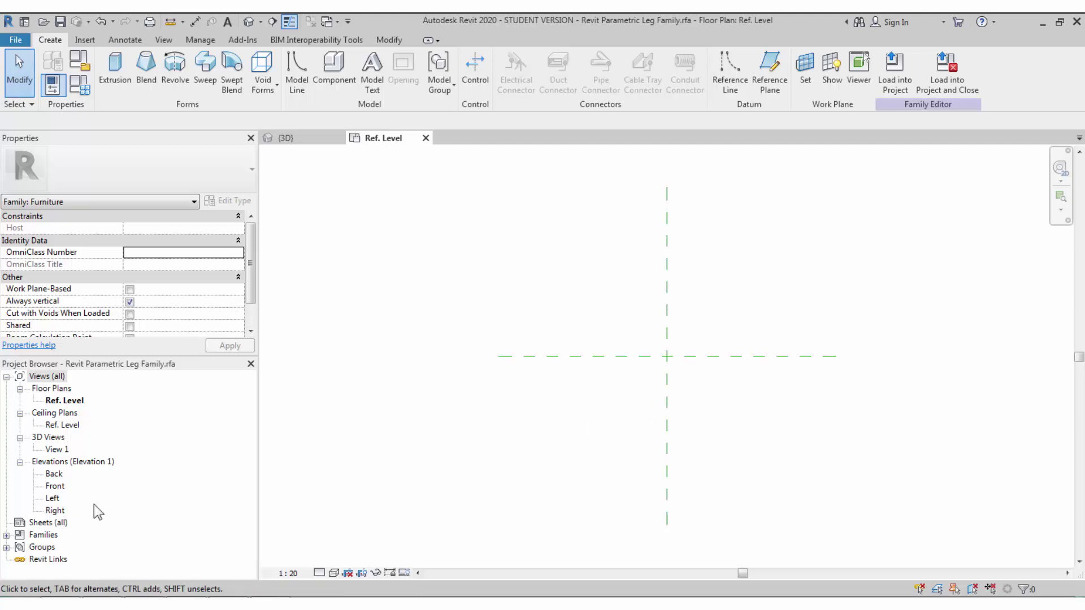
Step: In the Front elevation, draw a horizontal reference plane and make its 1294 dimension permanent
double_click(65, 488)
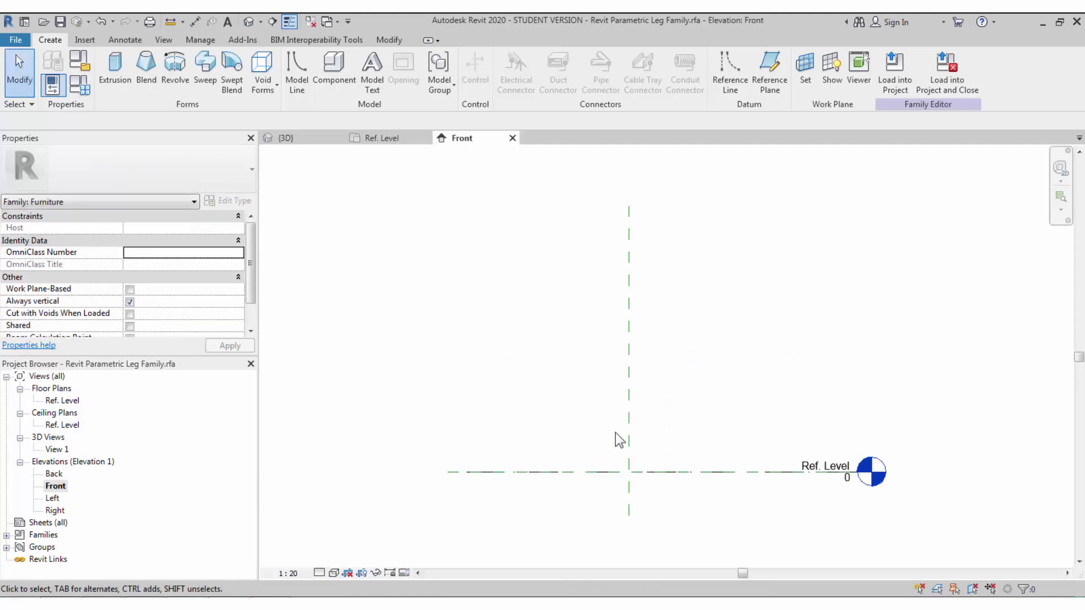
click(630, 439)
right_click(631, 130)
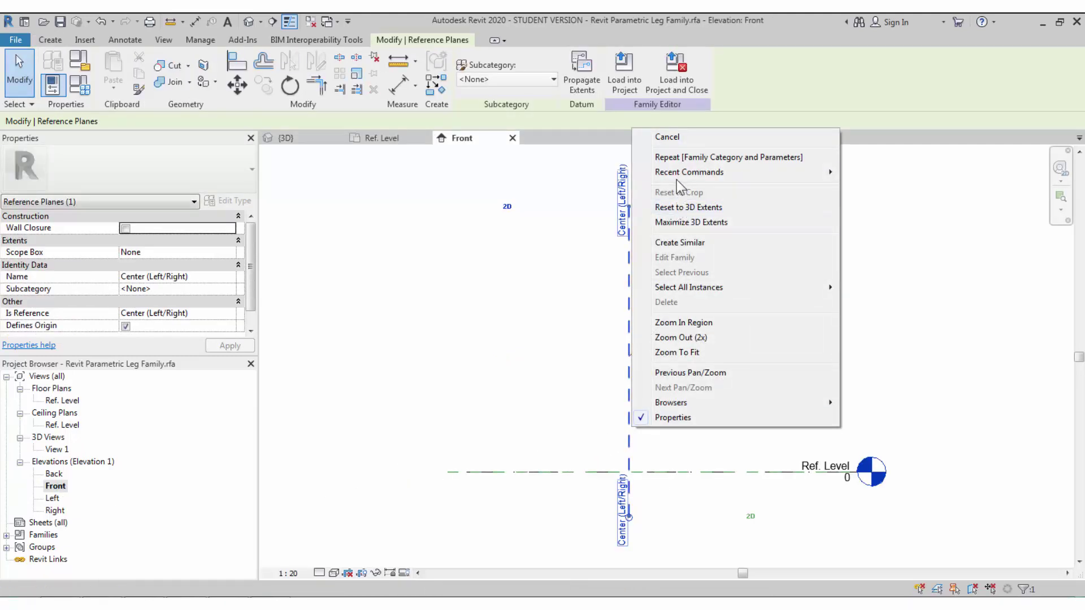
click(688, 244)
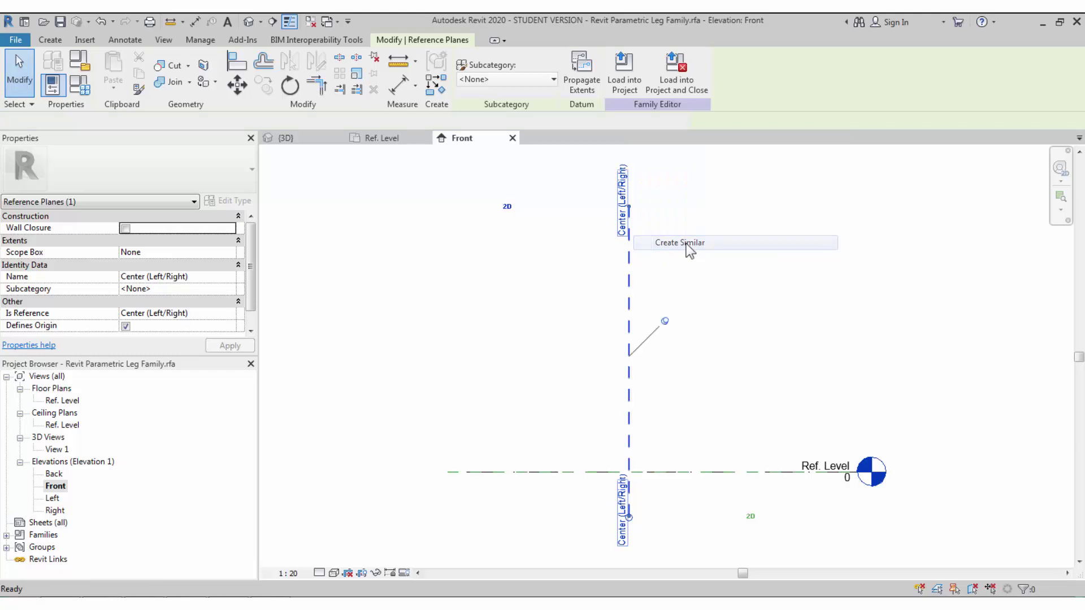
click(499, 317)
click(779, 317)
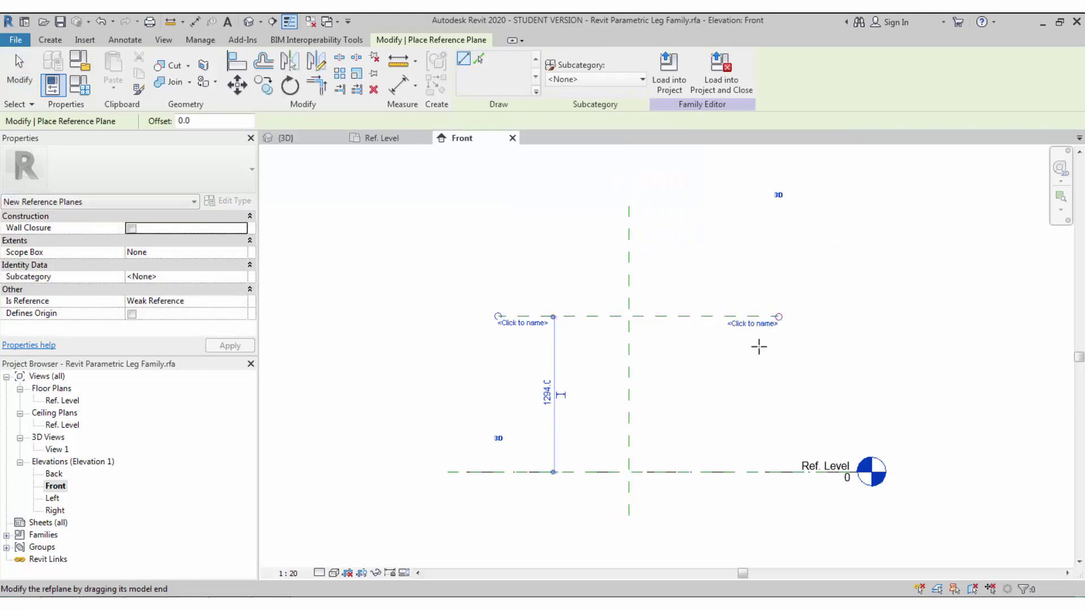
click(561, 395)
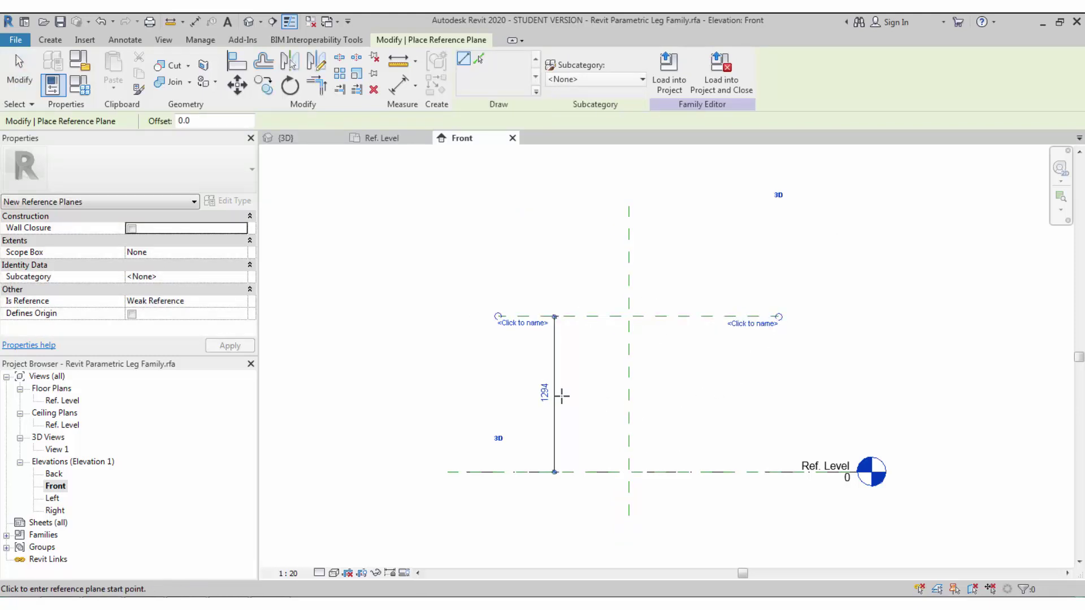
key(Escape)
key(Escape)
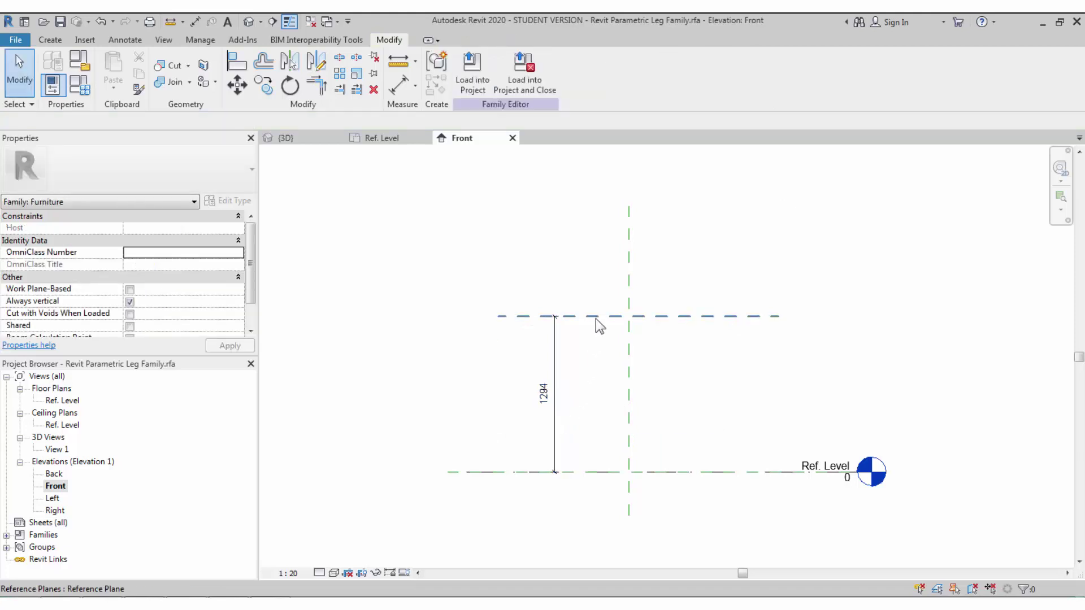
click(597, 320)
click(572, 421)
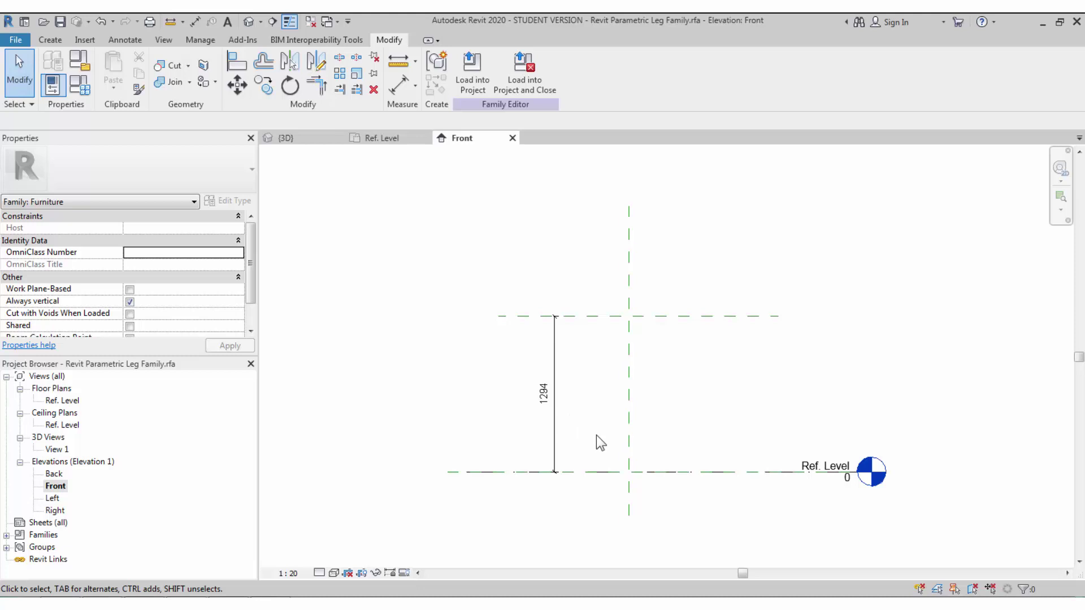
Step: Draw a slanted reference line downward from the reference plane intersection
click(54, 39)
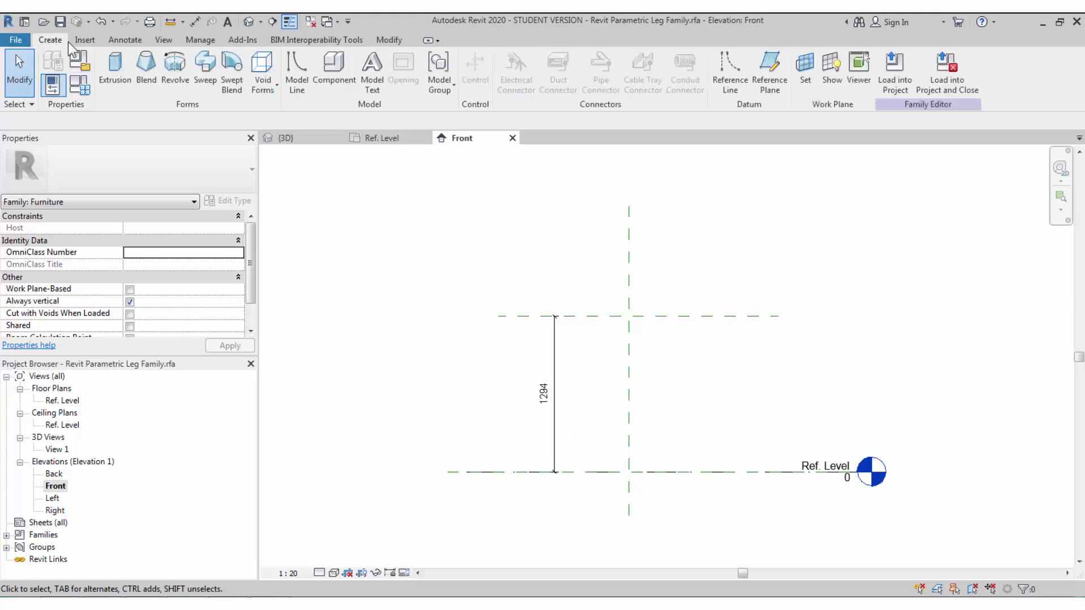
click(730, 68)
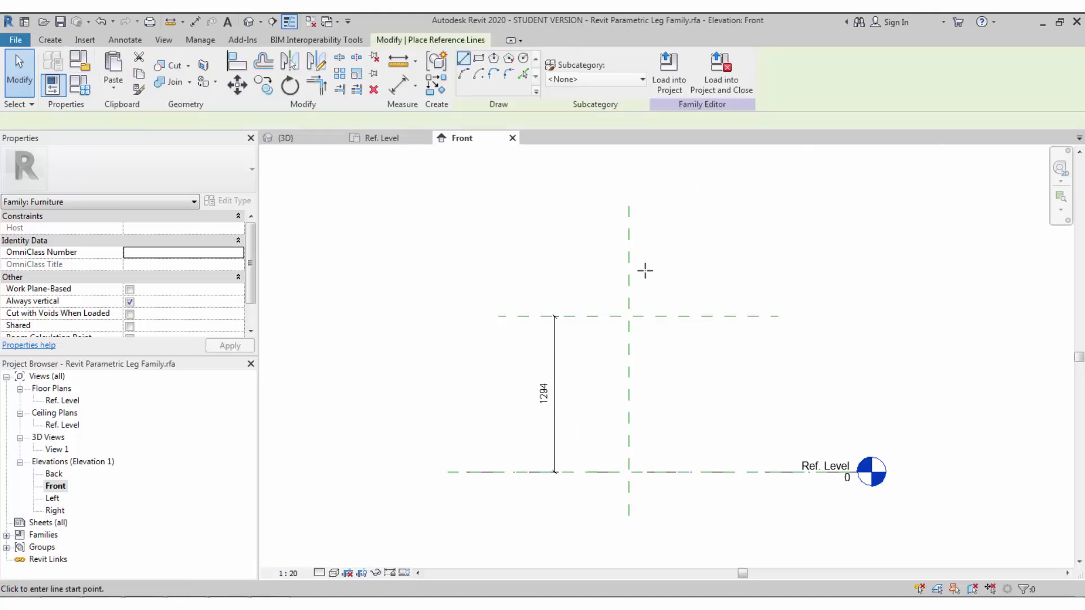
click(629, 317)
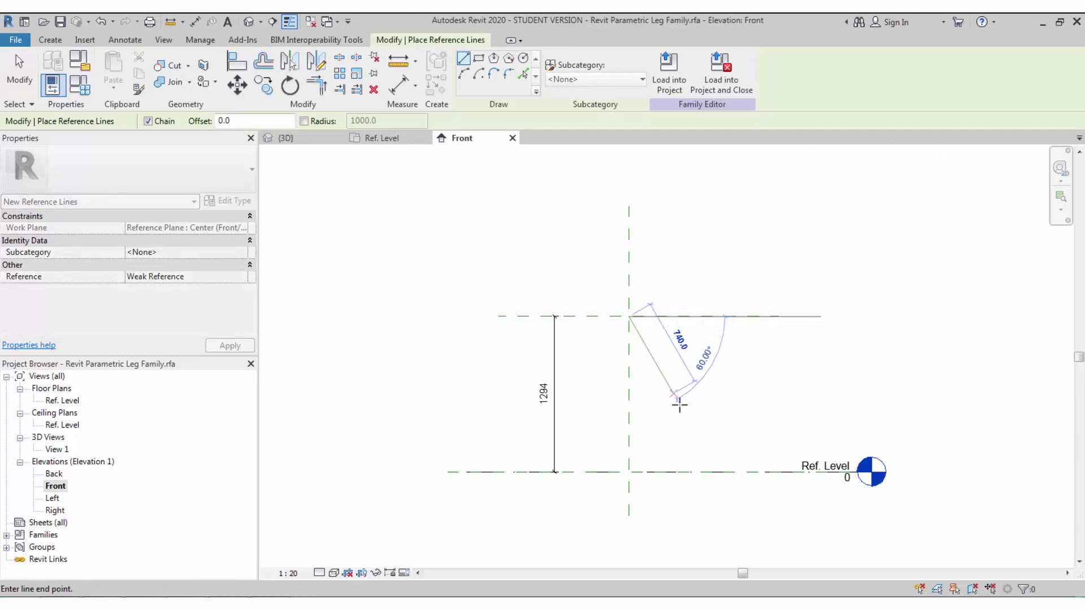
click(689, 421)
key(Escape)
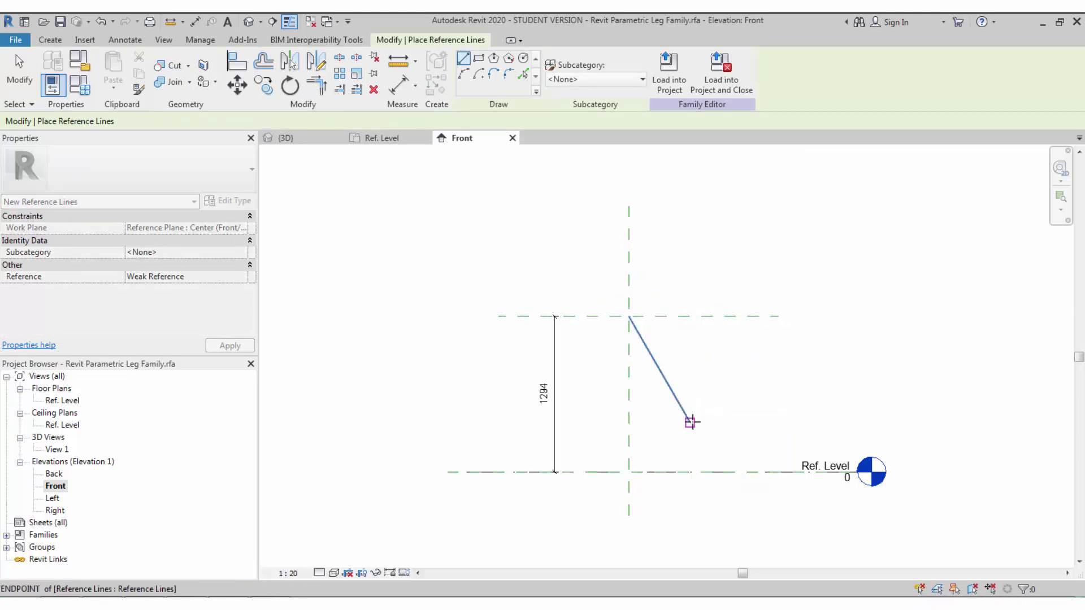
key(Escape)
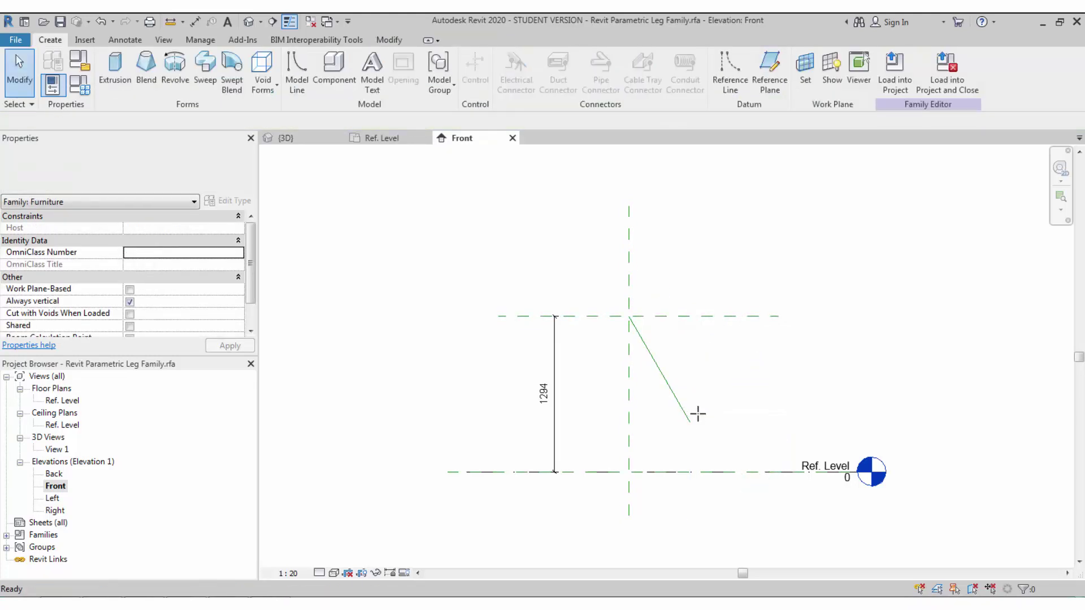
scroll(660, 353, up, 1)
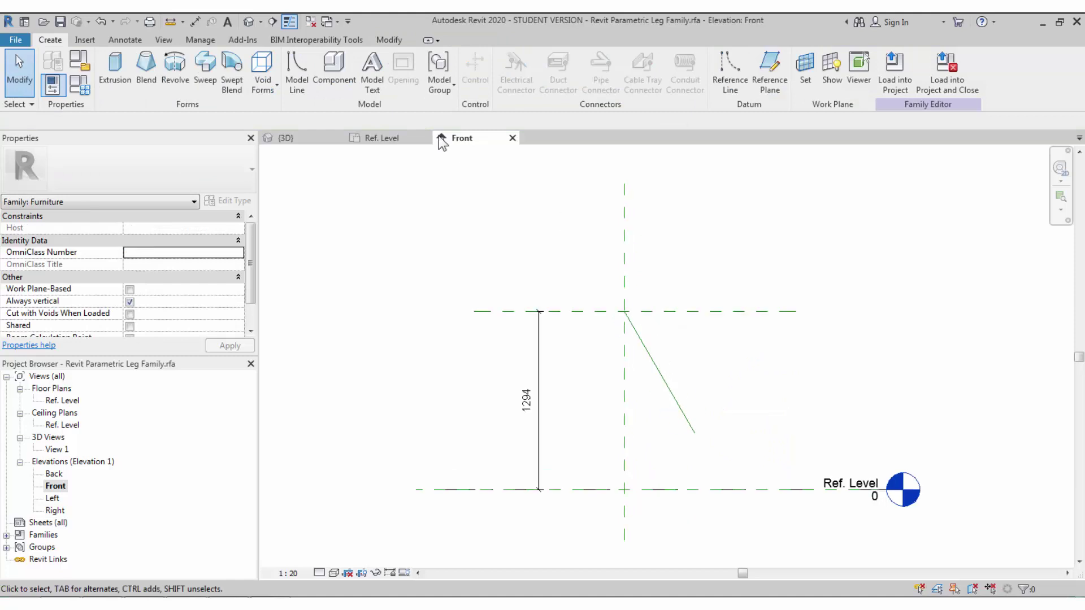
Step: Align the reference line's start to both the horizontal and vertical reference planes
click(649, 354)
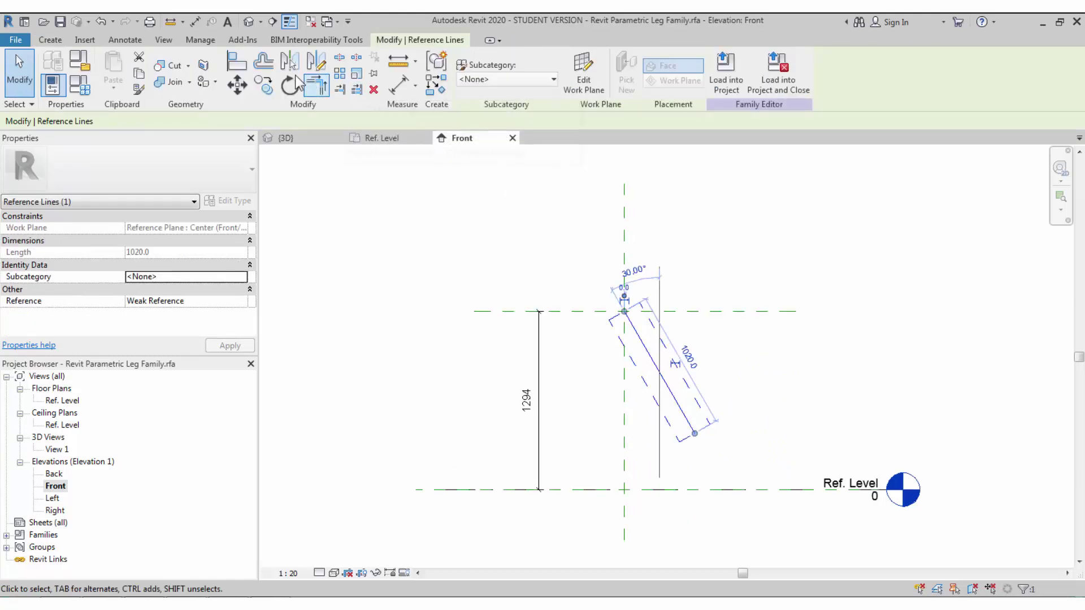
click(236, 62)
scroll(644, 315, up, 1)
click(643, 313)
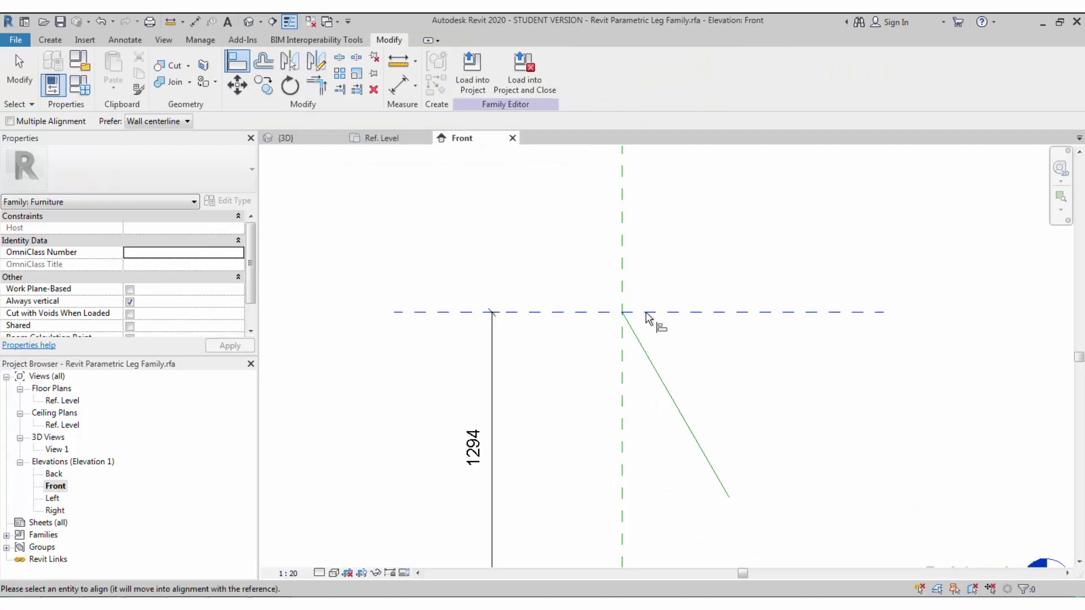
click(623, 313)
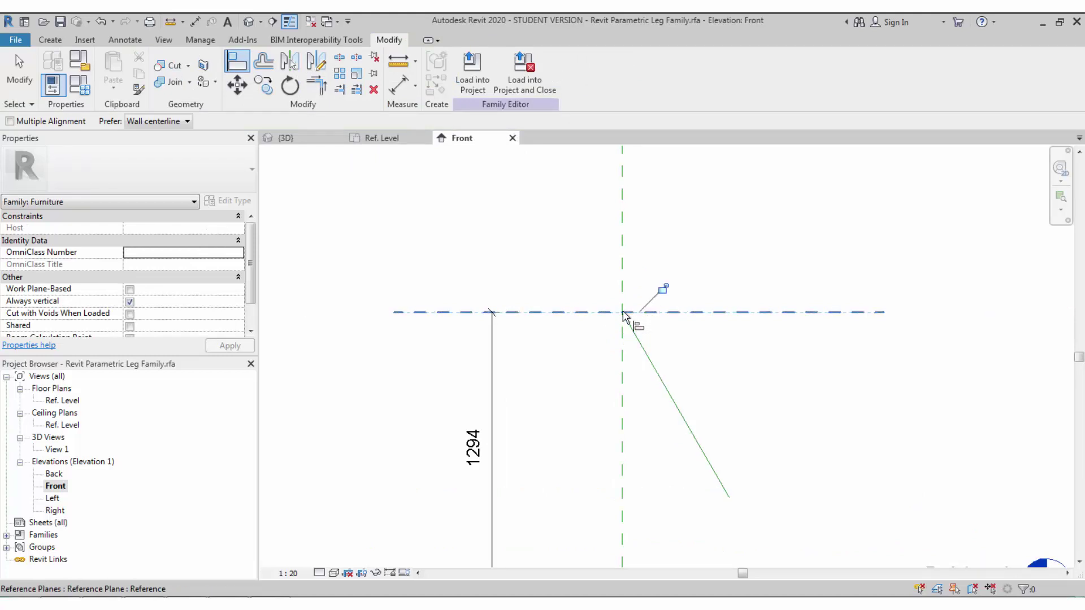
click(623, 354)
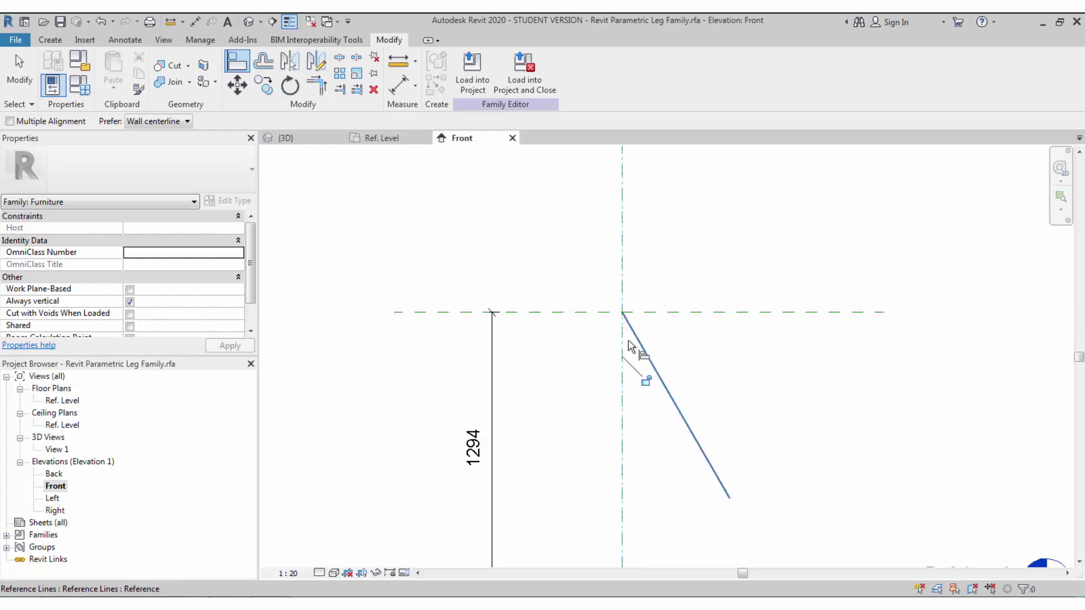
click(644, 358)
scroll(610, 357, down, 1)
scroll(608, 353, down, 1)
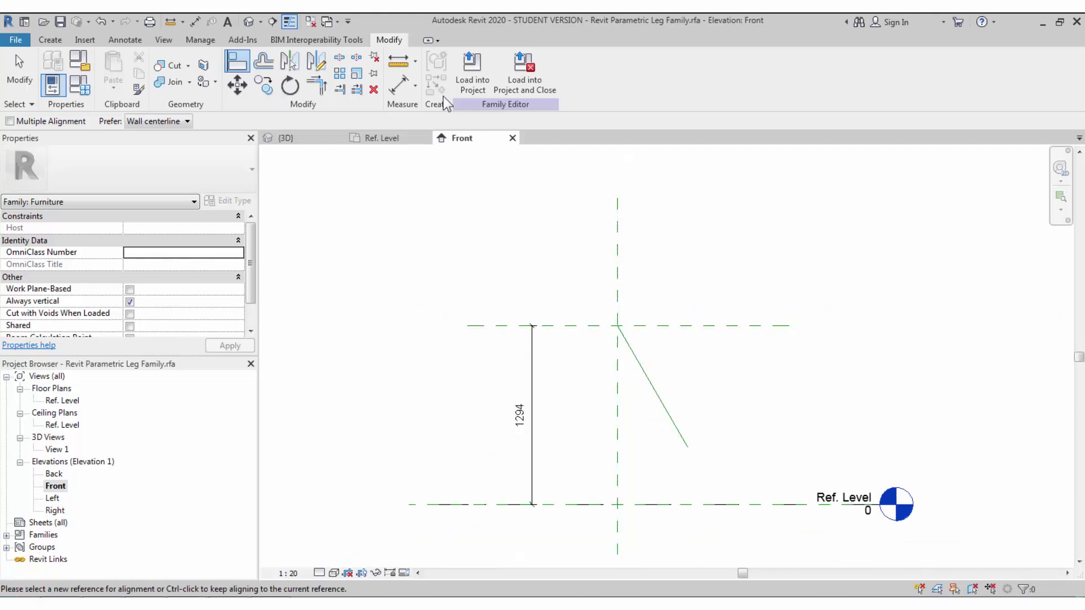
Step: Place a 30° angular dimension between the vertical plane and the slanted line
click(399, 85)
click(503, 79)
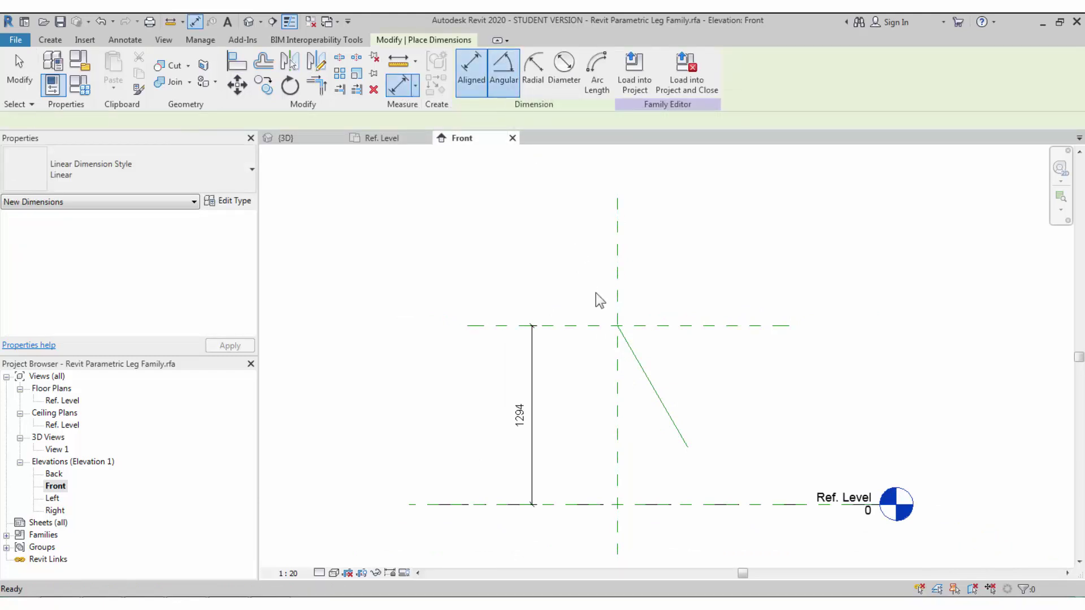
click(618, 362)
click(634, 374)
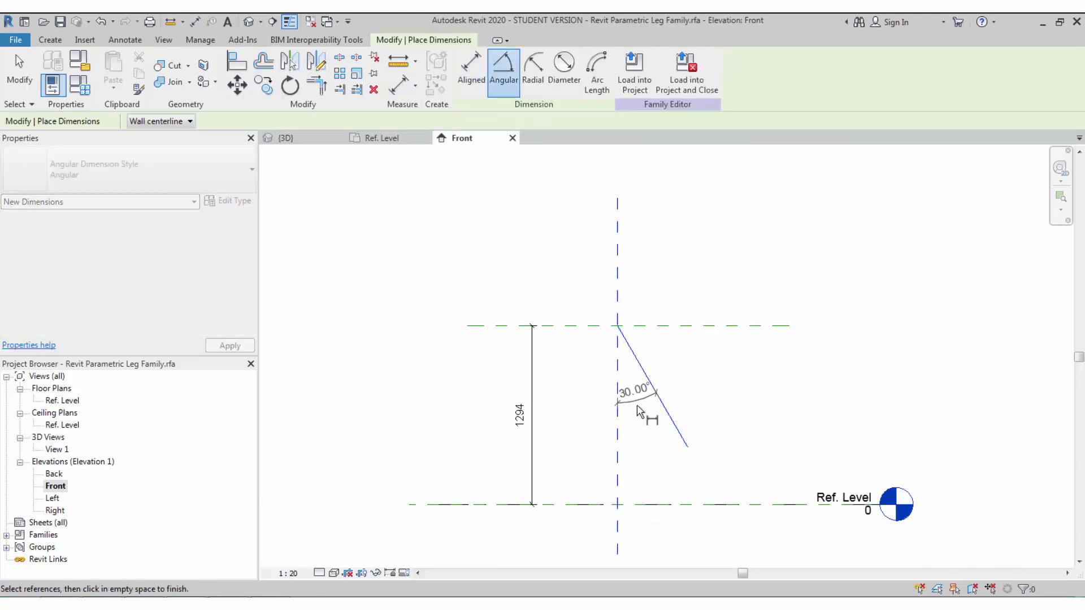
click(621, 419)
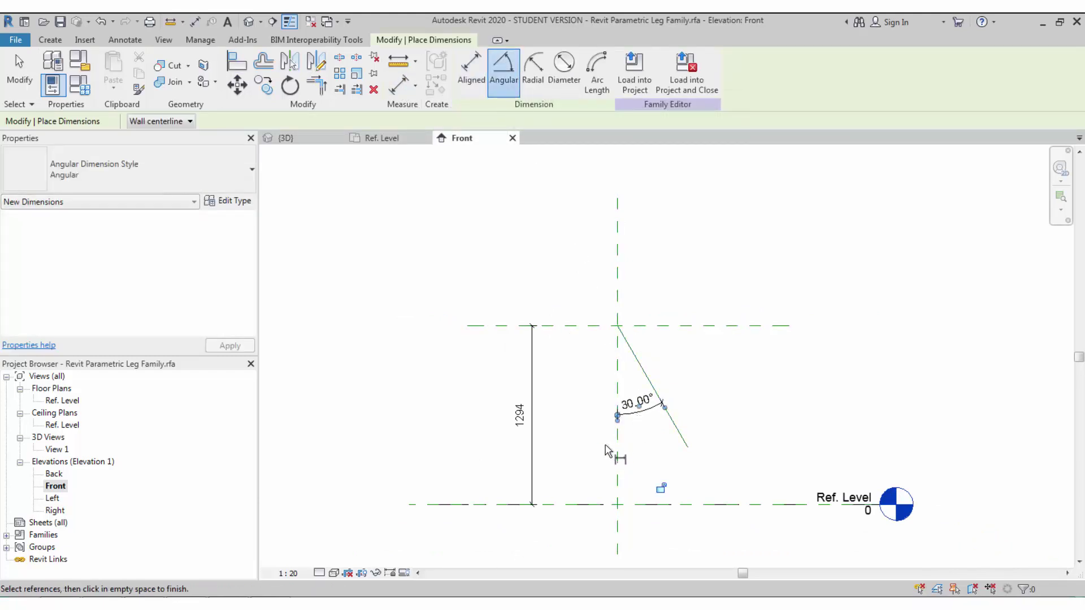
Step: Set the view scale to 1:10 and recentre the drawing
click(288, 573)
click(299, 424)
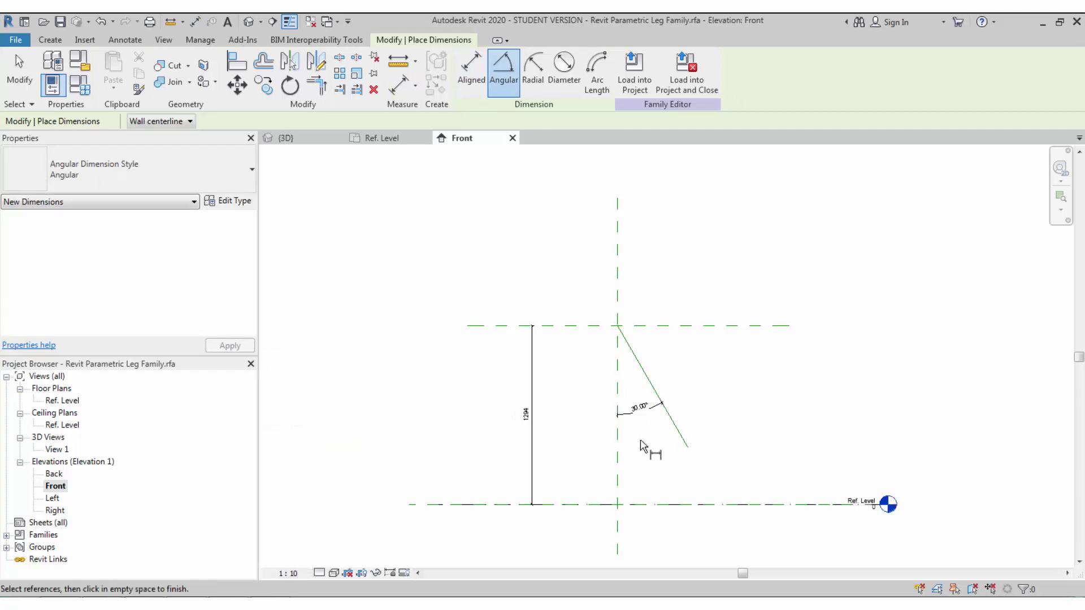
scroll(644, 449, up, 2)
middle_drag(649, 451, 637, 448)
Step: Label the 30° angular dimension with a new type parameter 'Angle 1'
key(Escape)
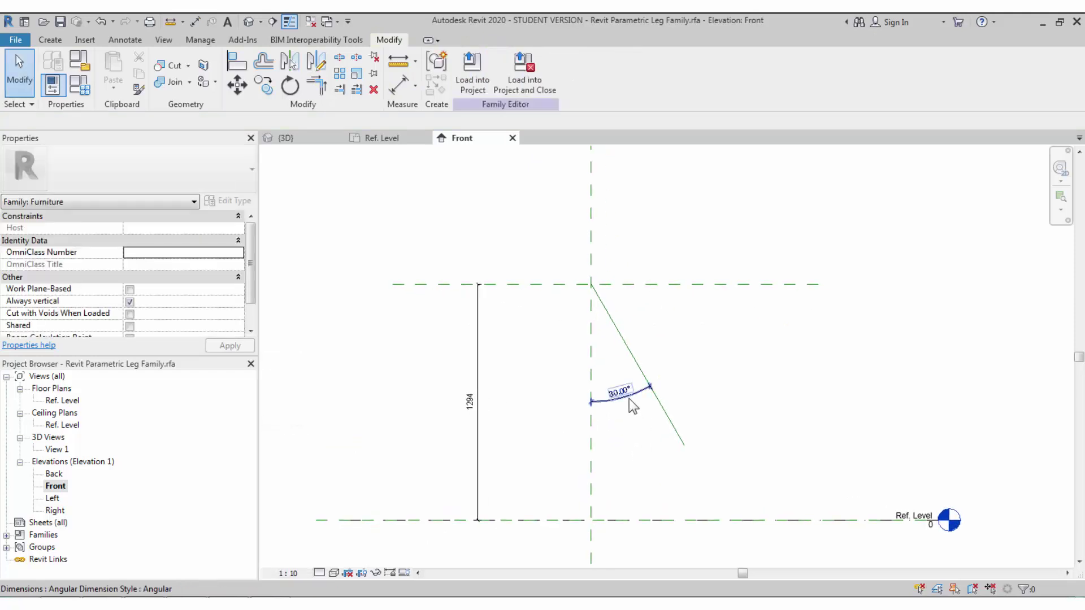
click(629, 398)
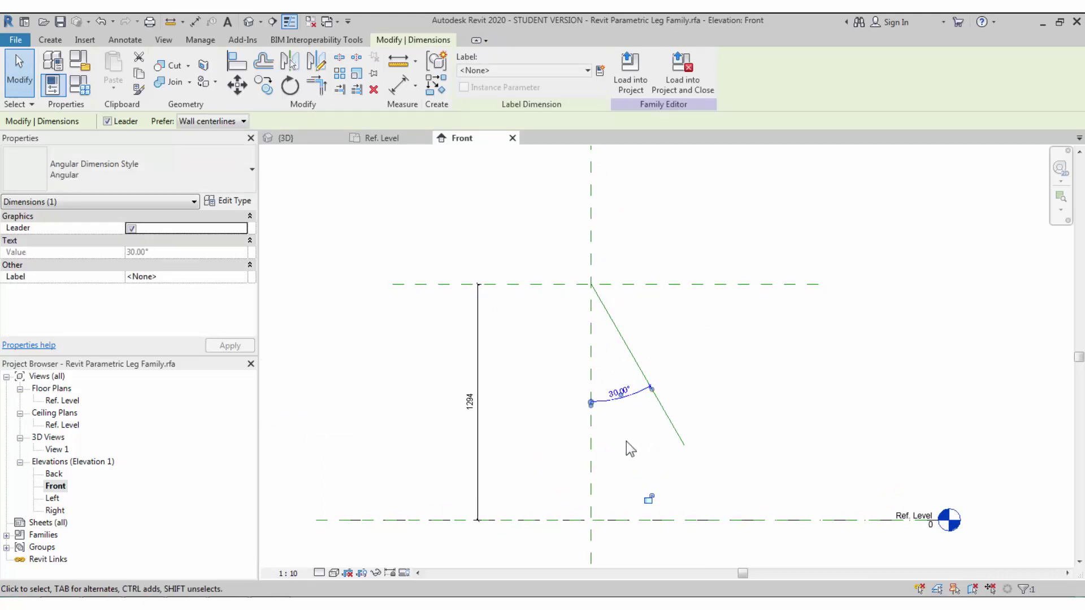
click(601, 72)
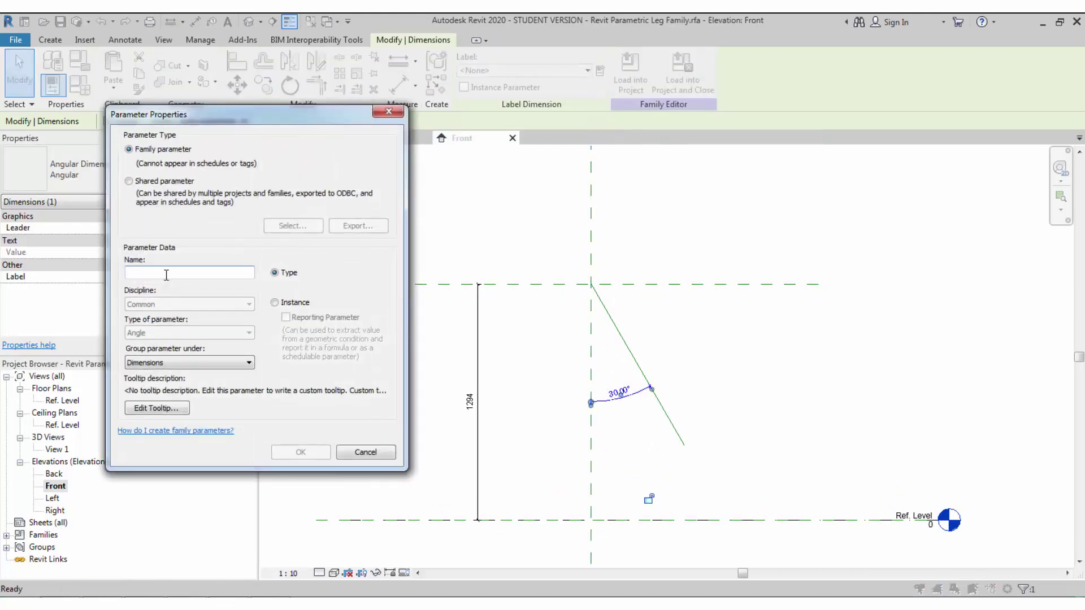
text(Angle 1)
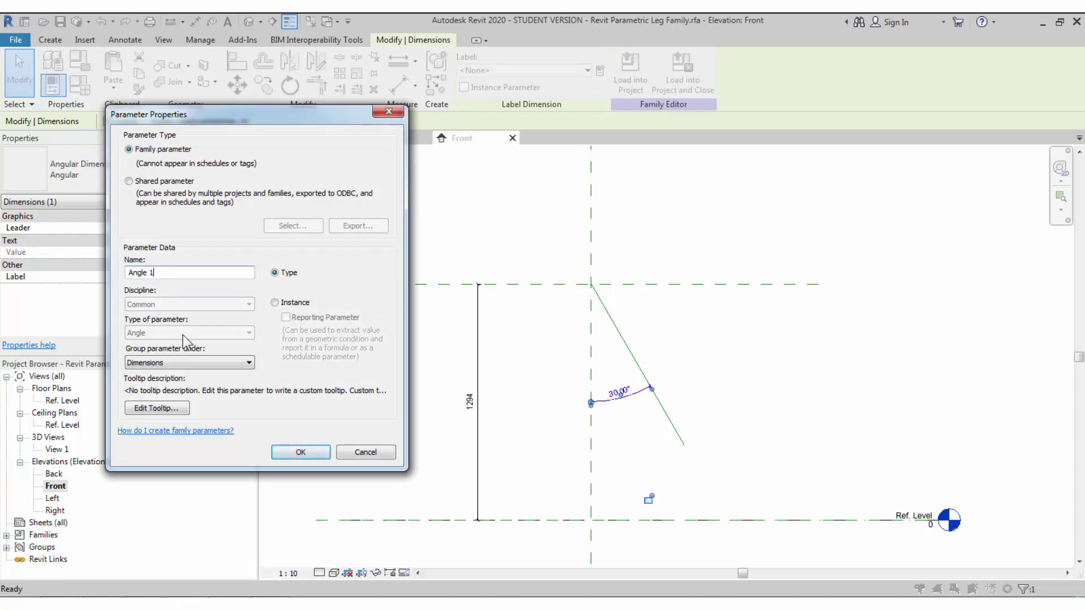
click(290, 453)
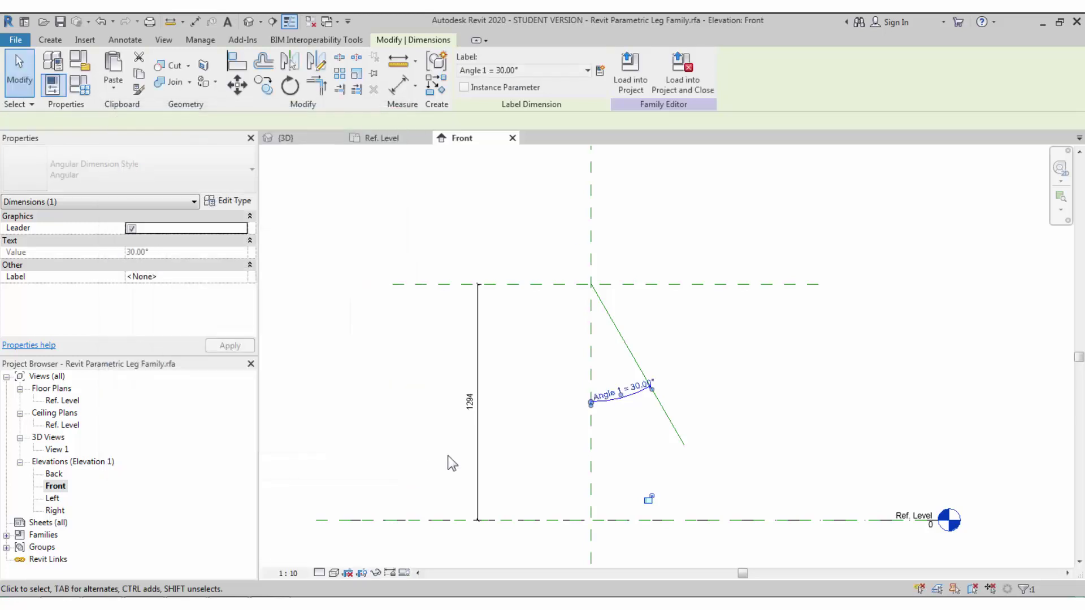
click(514, 425)
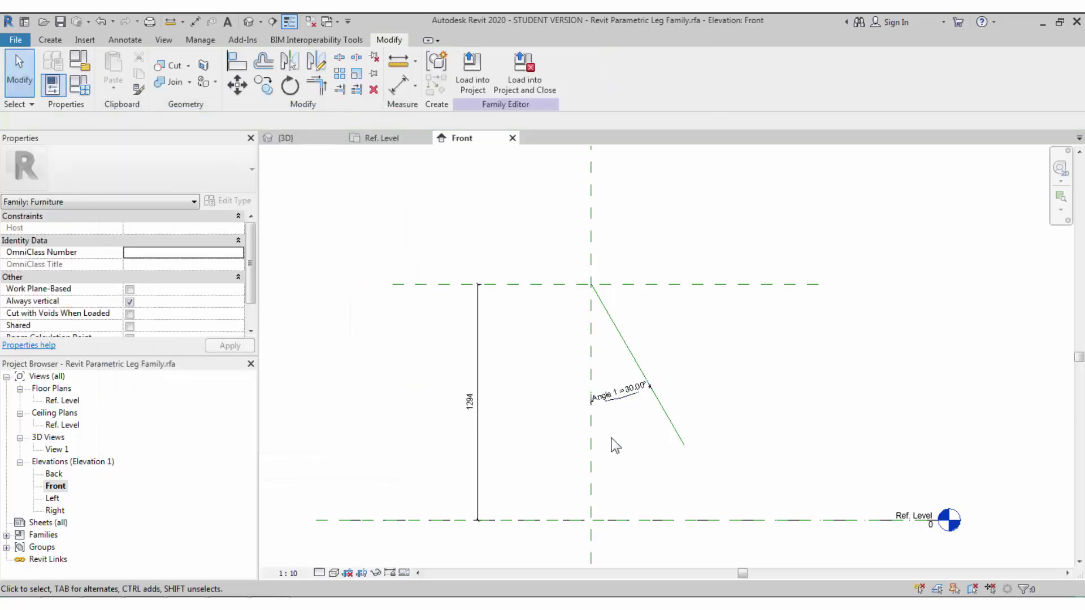
scroll(642, 437, up, 1)
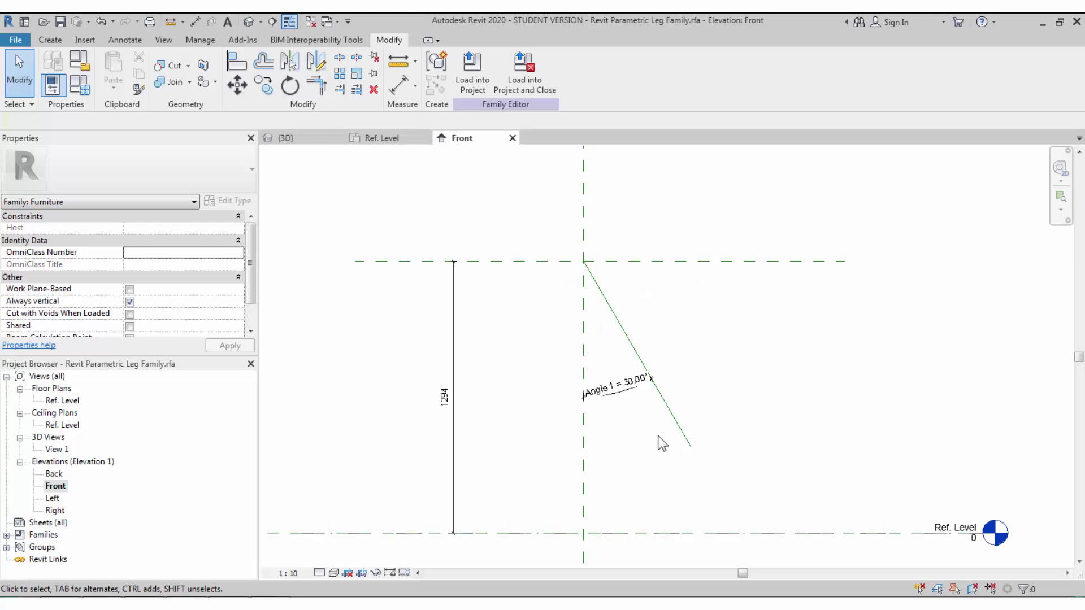
Step: Place a 1020 aligned dimension between the reference line's upper and lower ends
click(698, 441)
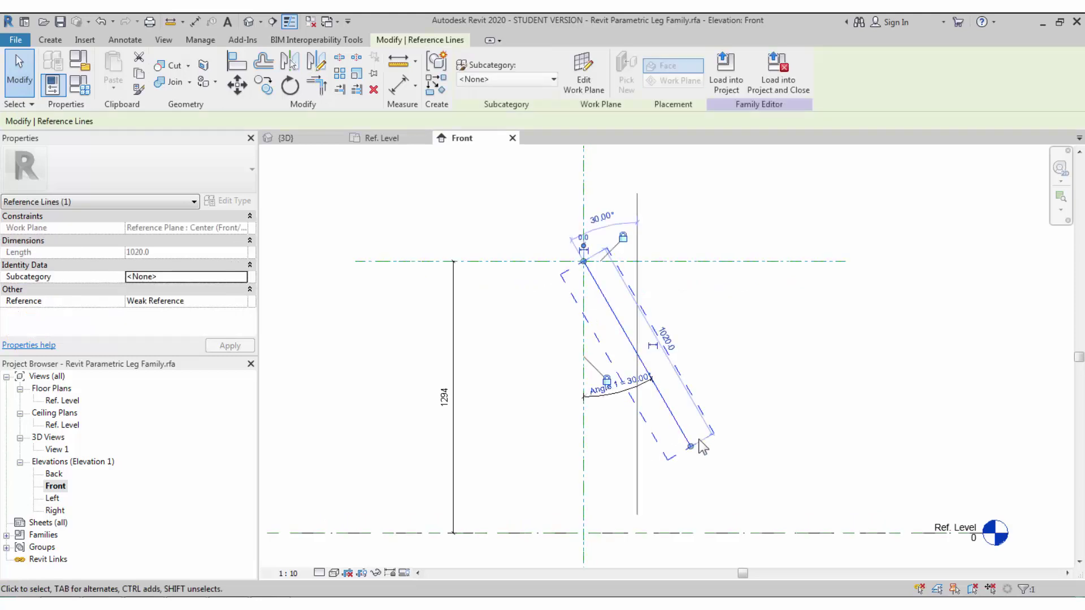
scroll(675, 355, up, 2)
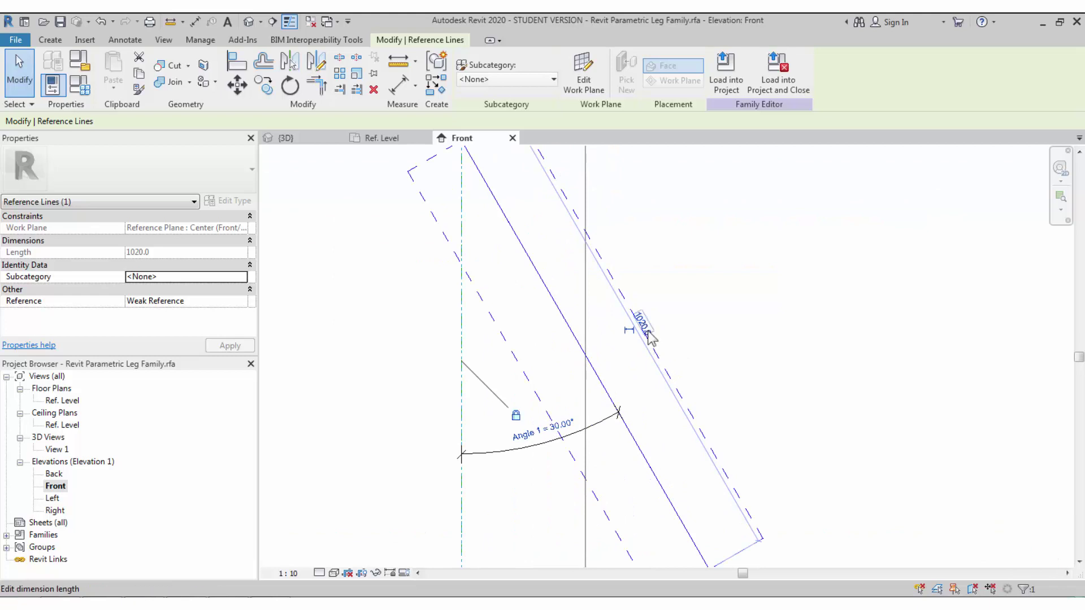
scroll(649, 338, down, 2)
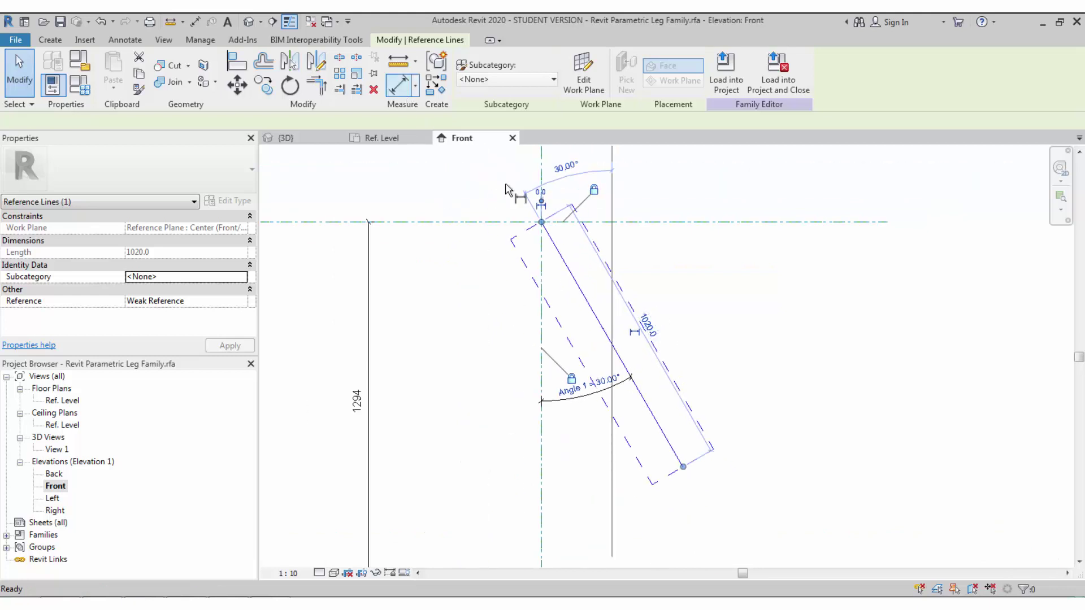
click(399, 86)
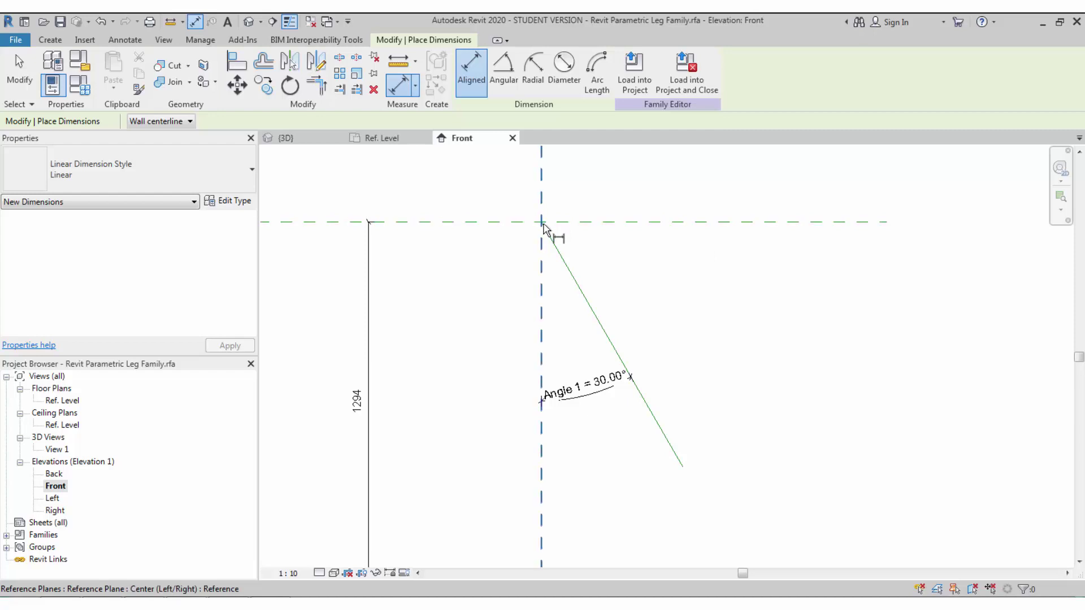
click(548, 235)
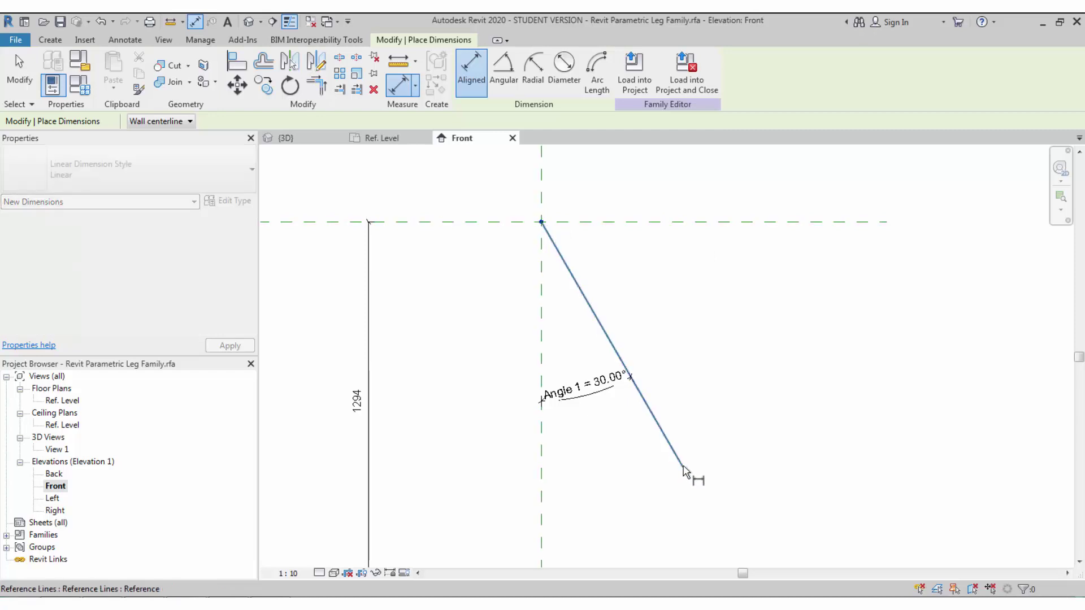
click(684, 468)
click(721, 420)
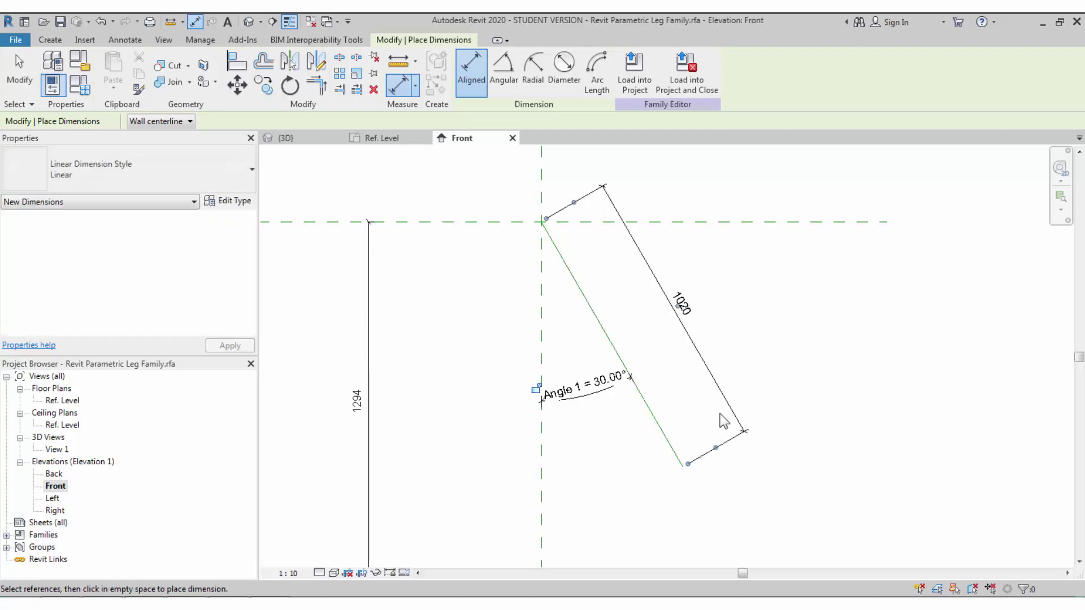
key(Escape)
key(Escape)
scroll(694, 398, down, 2)
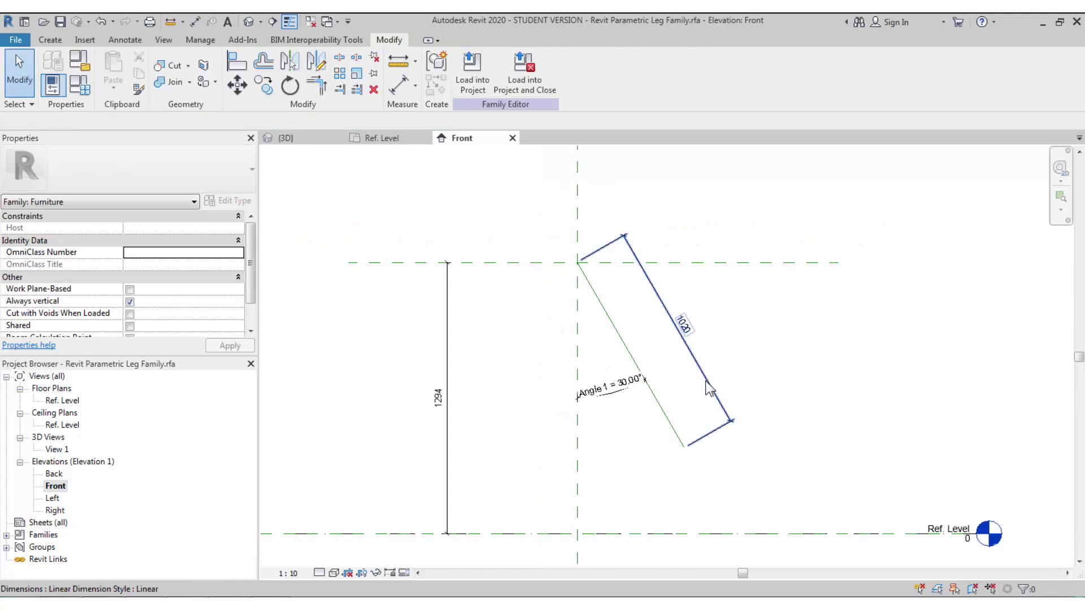
Step: Label the 1020 dimension with a new 'Total Leg Length' parameter
click(709, 389)
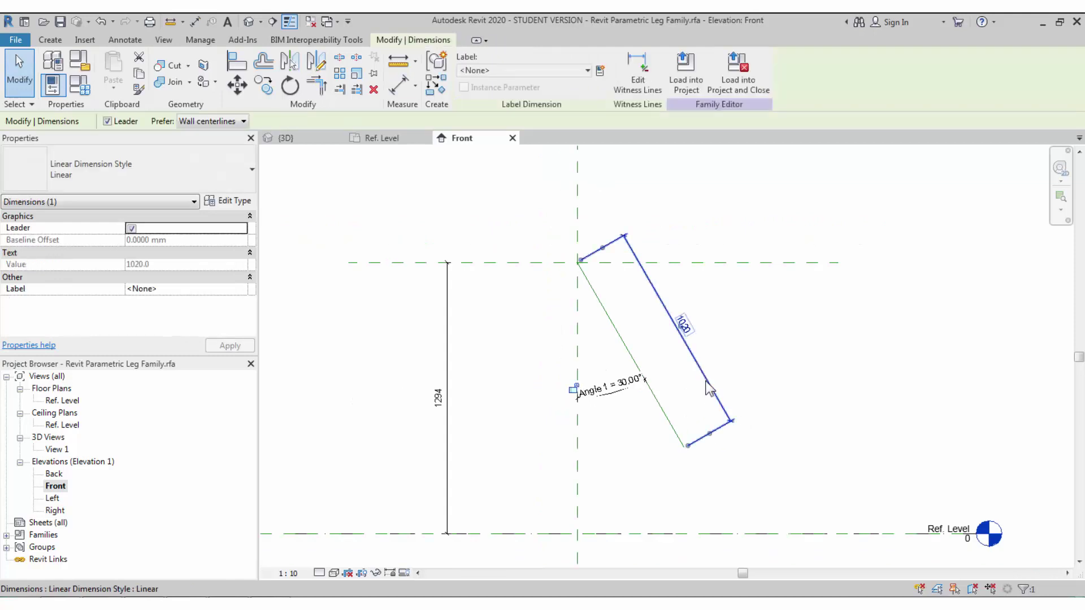
click(600, 70)
text(Leg)
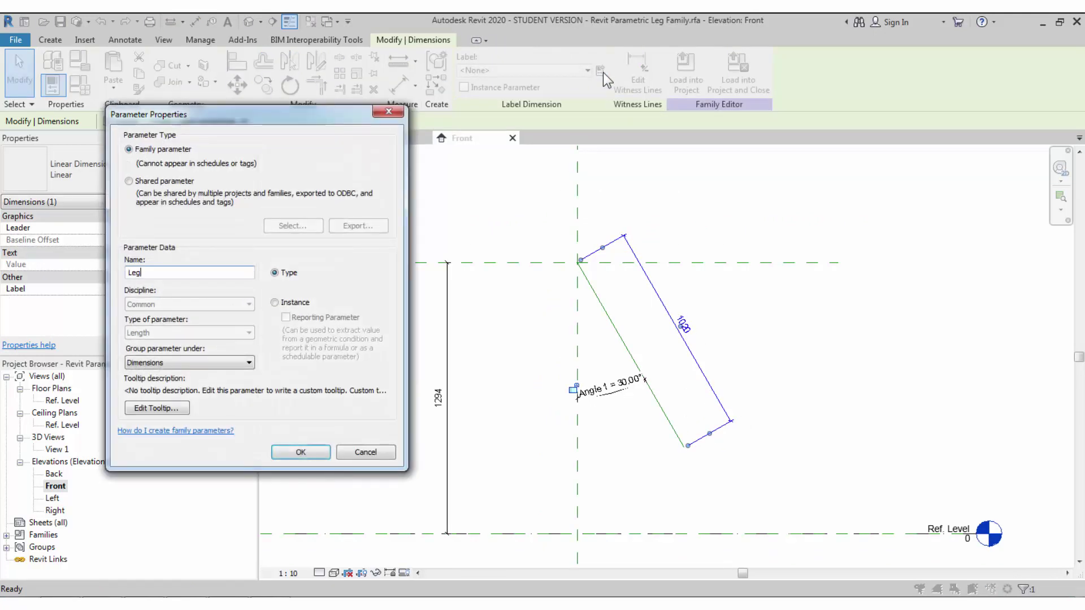
key(BackSpace)
key(BackSpace)
key(BackSpace)
key(BackSpace)
text(Total Leg Lengt)
click(303, 453)
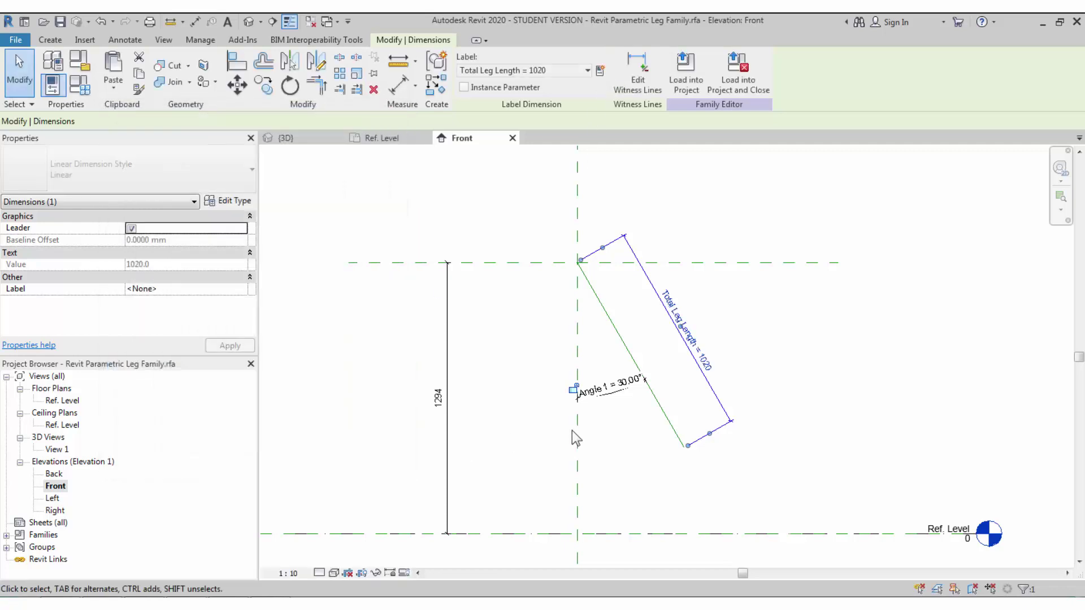
click(605, 443)
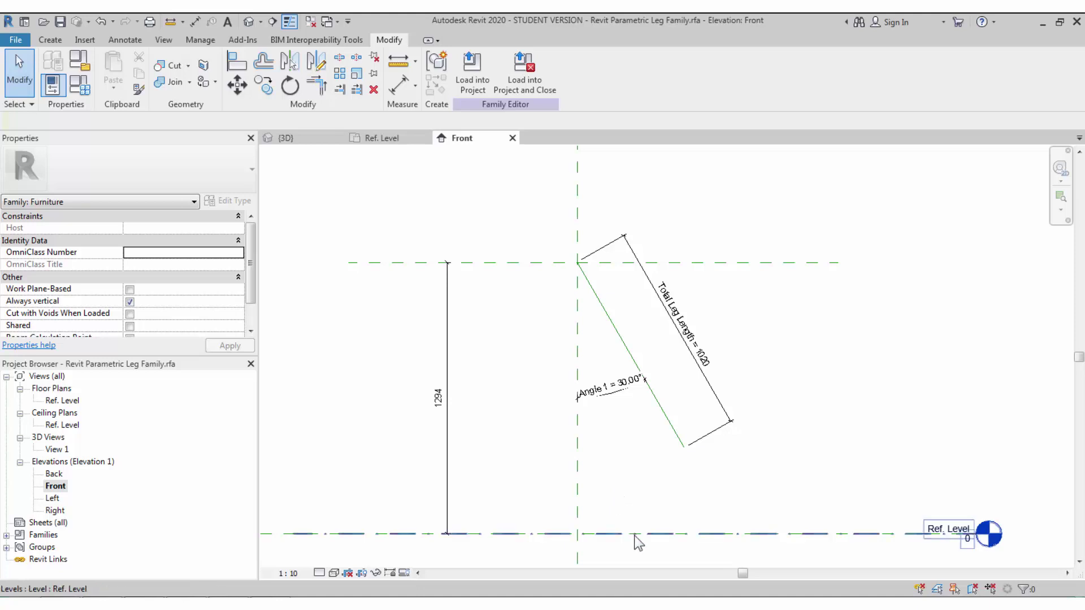
middle_drag(653, 503, 650, 482)
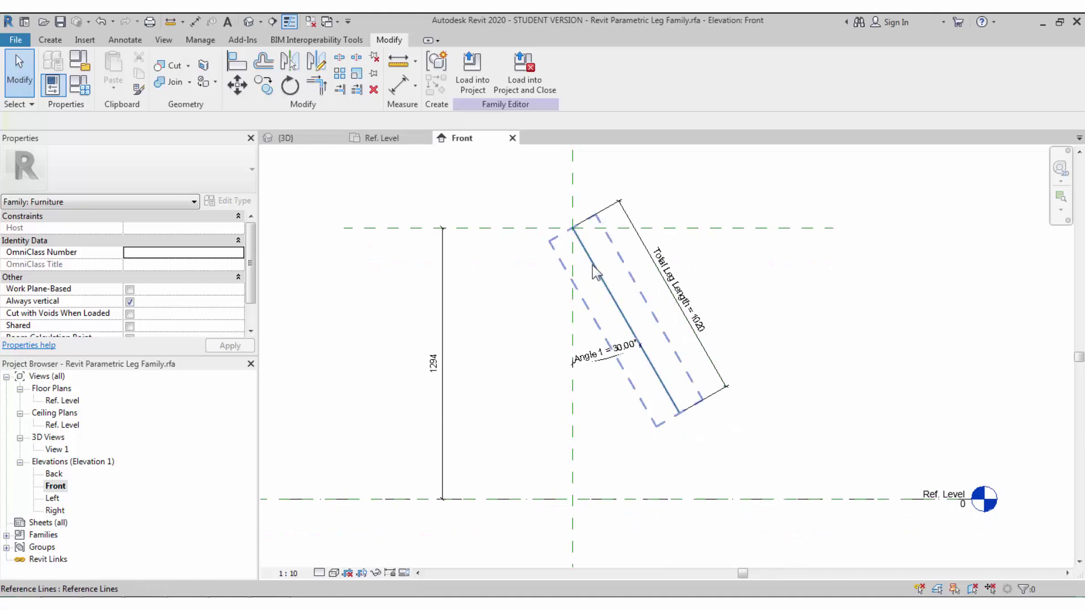
click(49, 40)
scroll(571, 350, down, 2)
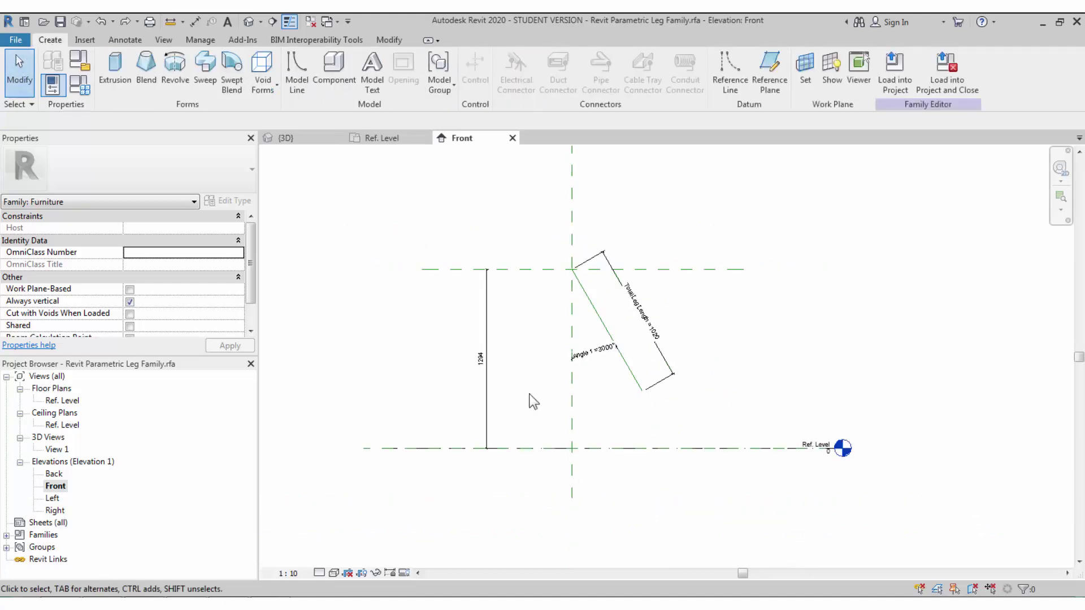
Step: Create an 'Actual Height' parameter on the vertical 1294 dimension
click(491, 383)
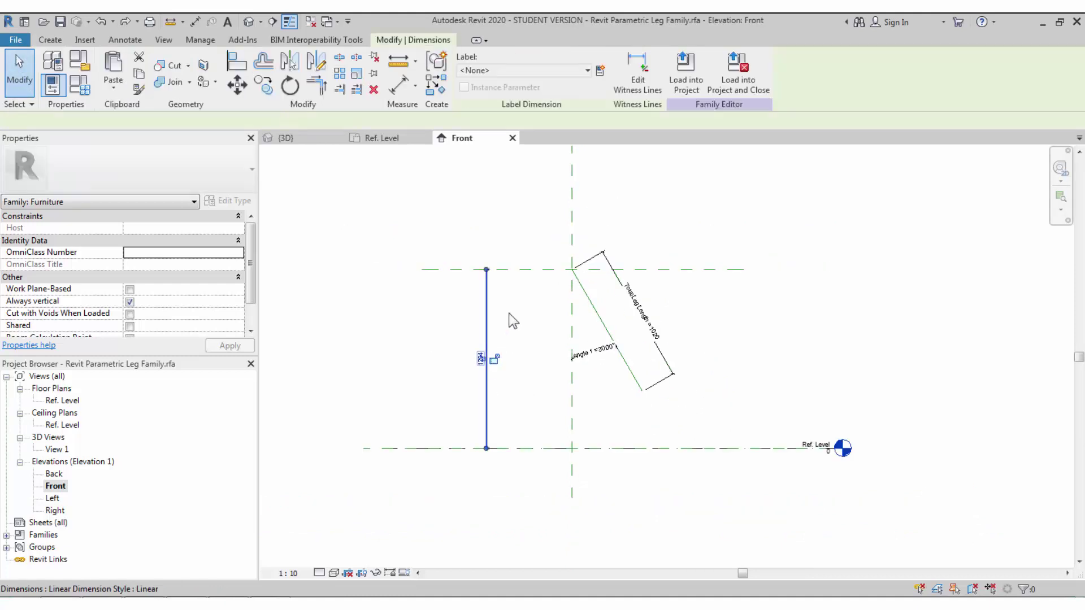
click(601, 70)
text(Actural)
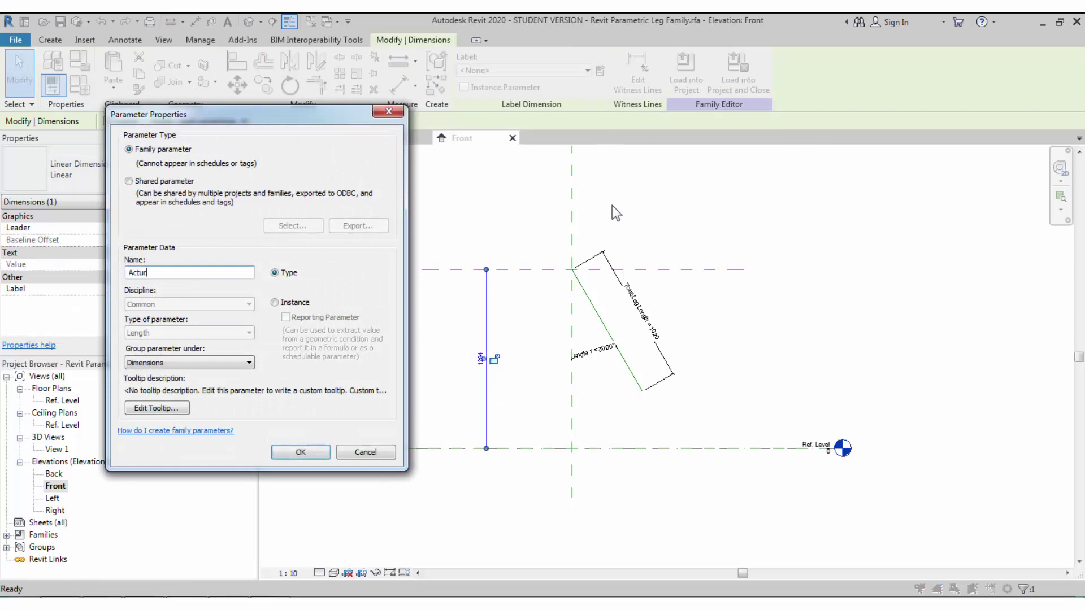
key(BackSpace)
key(BackSpace)
key(BackSpace)
text(al Height)
click(307, 449)
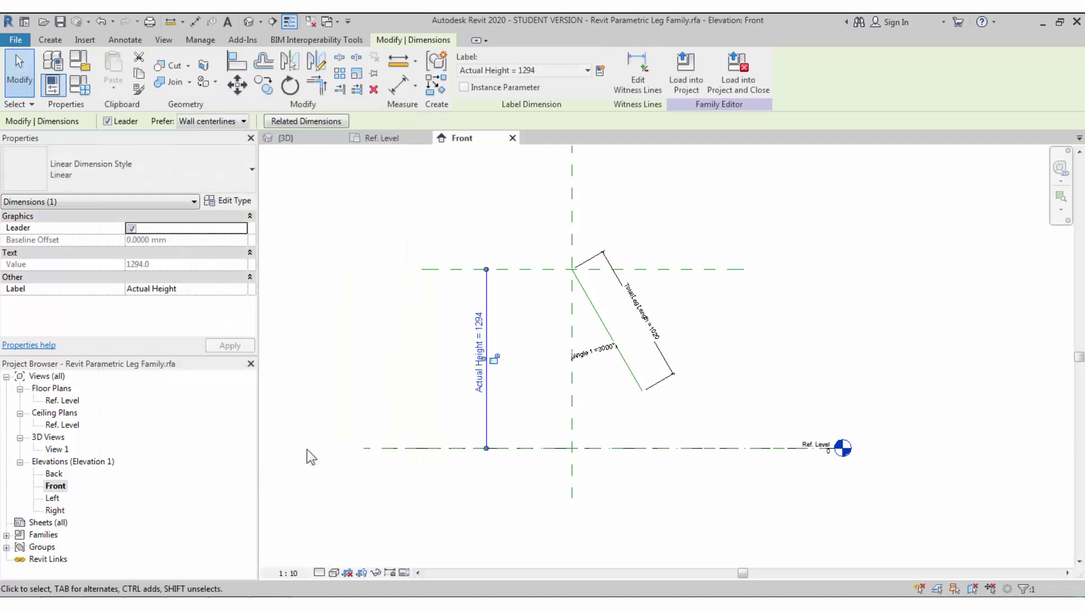
click(592, 382)
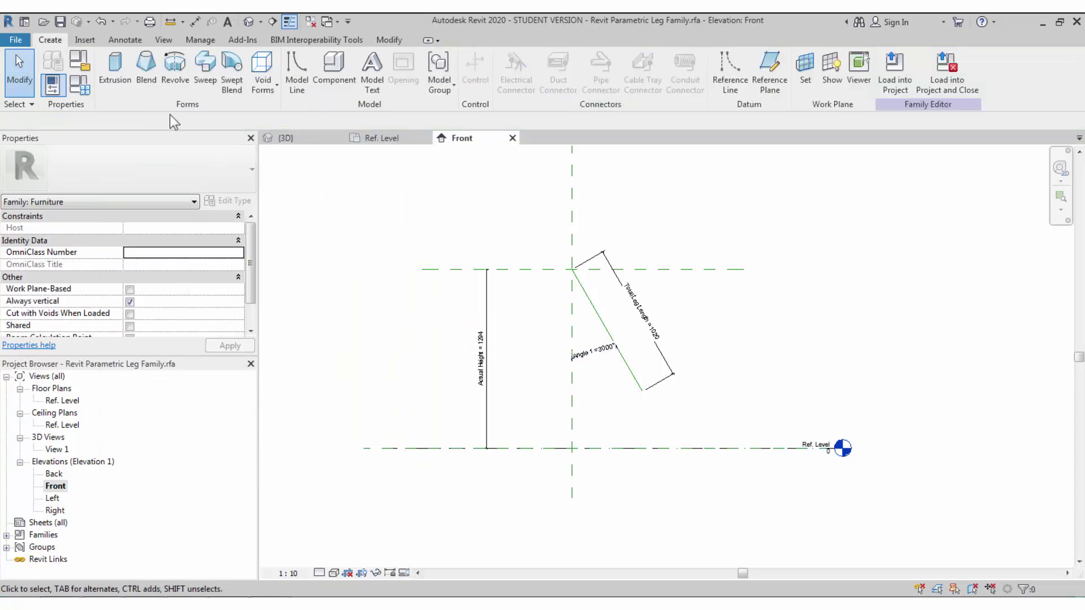
Step: In Family Types, give Total Leg Length the formula Actual Height/(cos(Angle 1)) and apply it
click(80, 84)
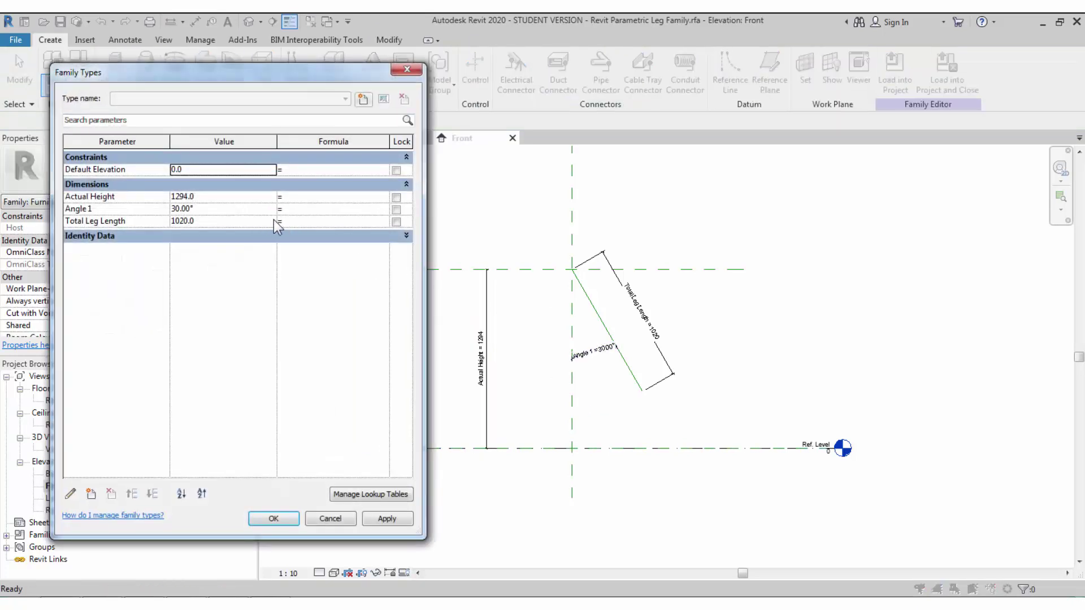
click(296, 221)
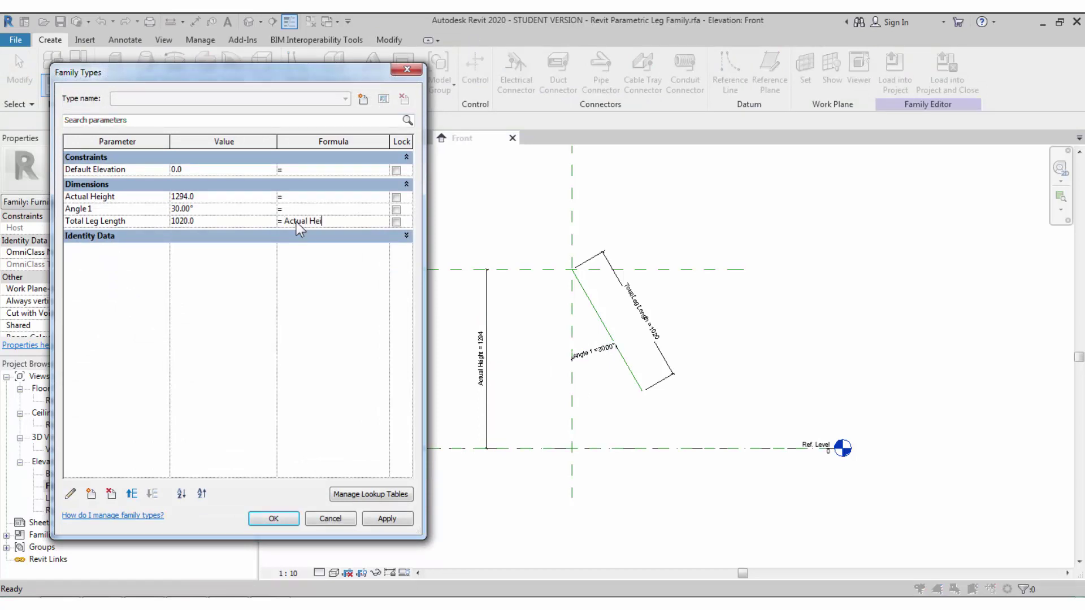
text(Actual Height/ (cos(Angle1)
key(BackSpace)
text(1)))
key(Tab)
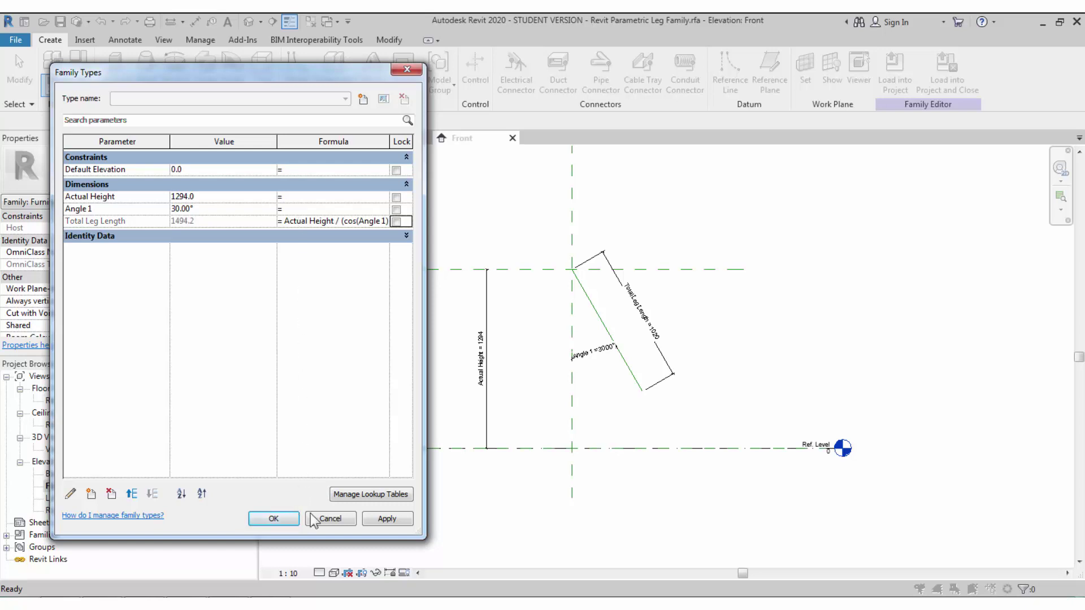
click(388, 518)
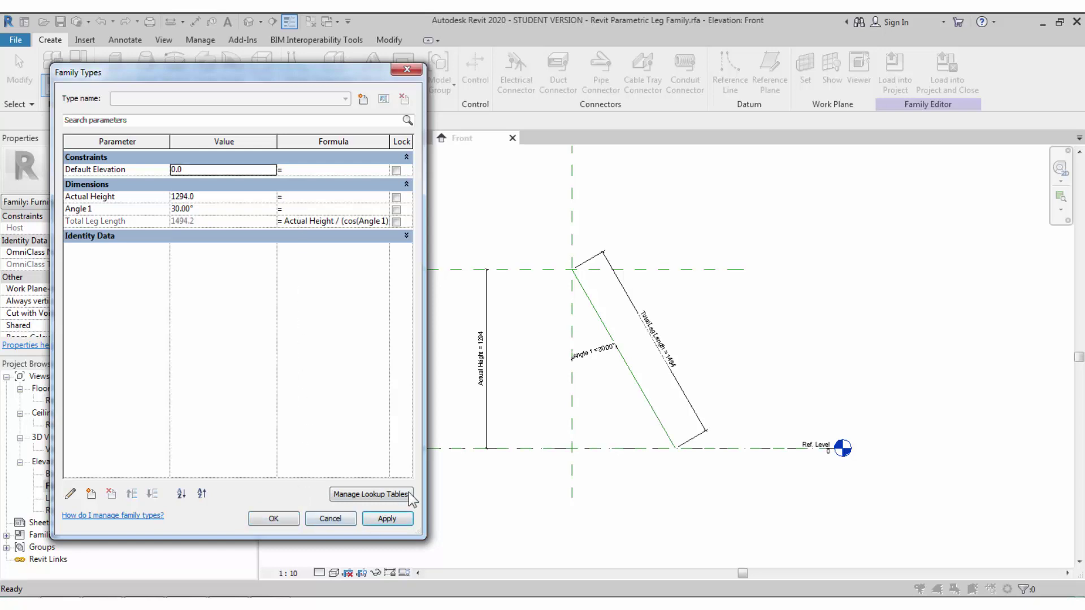
Step: Flex Angle 1 through 12°, 45° and 25°, applying each value
click(219, 208)
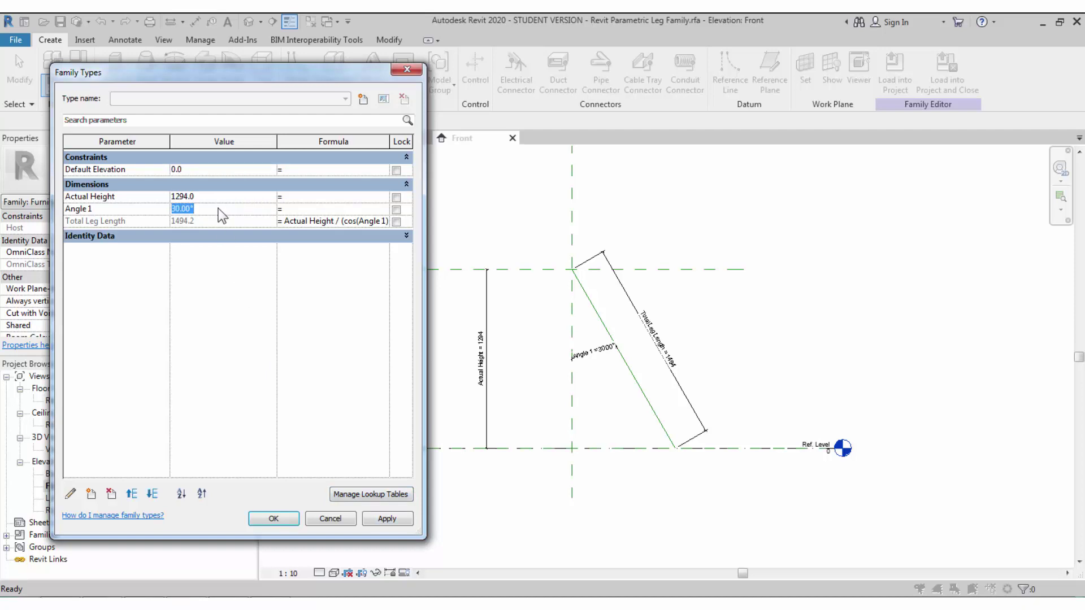
text(12)
click(381, 519)
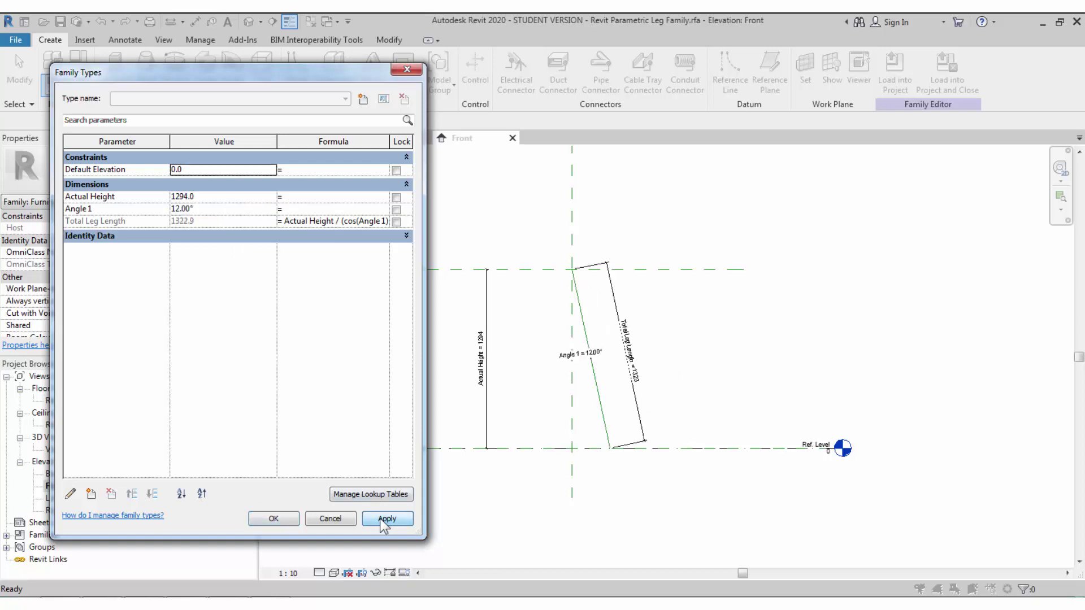
click(232, 214)
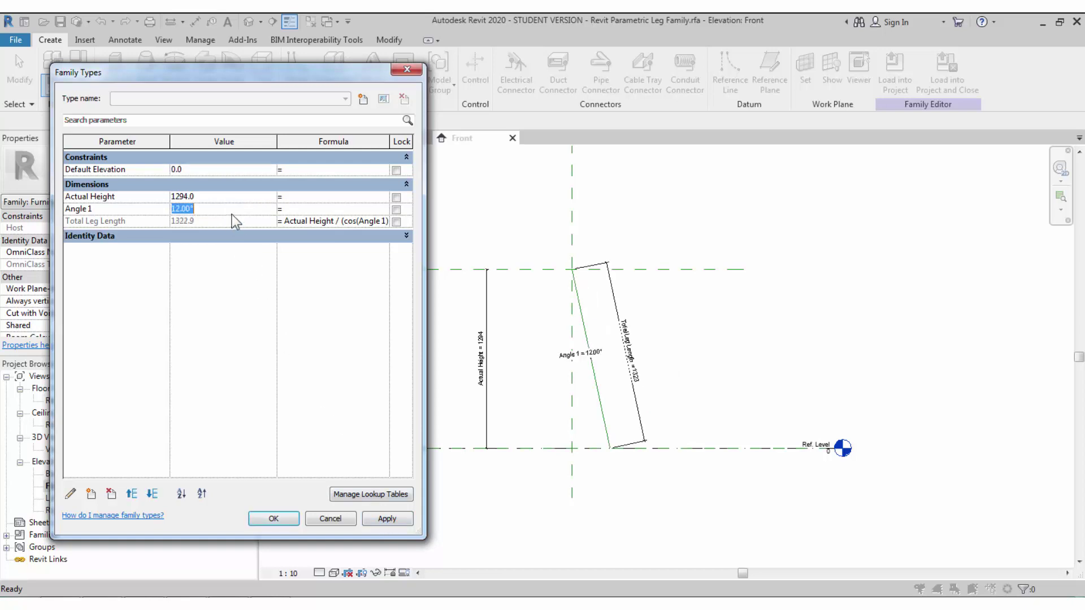
text(45)
click(380, 519)
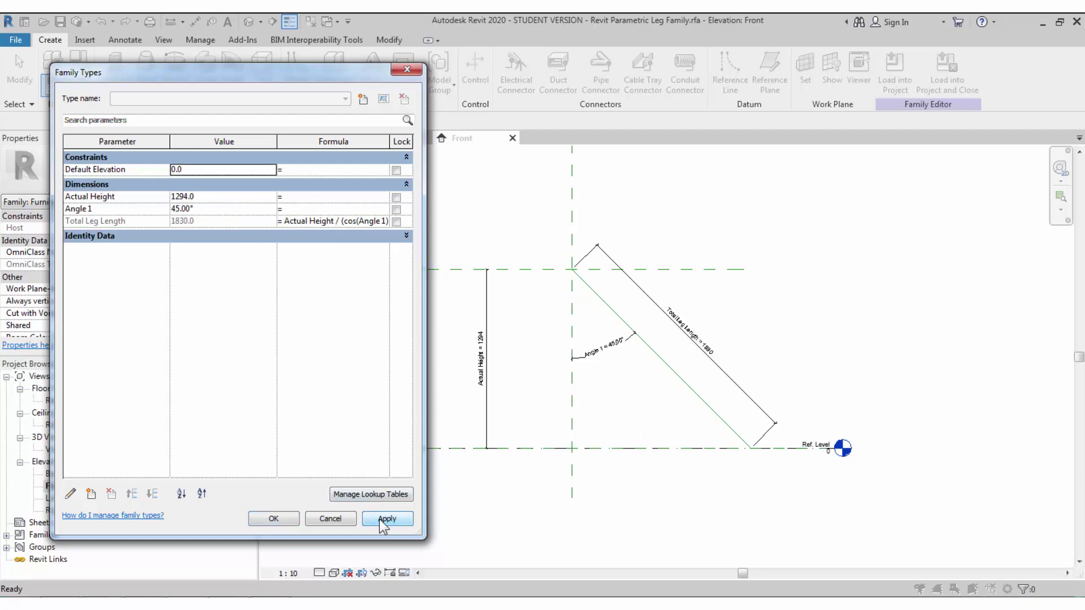
click(236, 208)
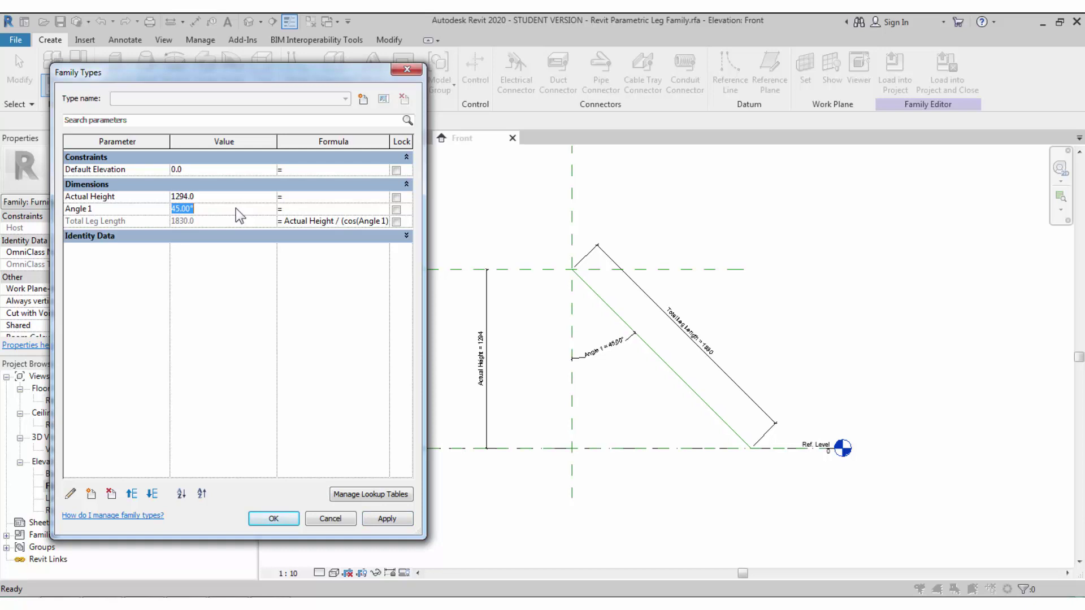
text(25)
click(377, 523)
Step: Set Actual Height to 1000, apply, and close Family Types
click(217, 198)
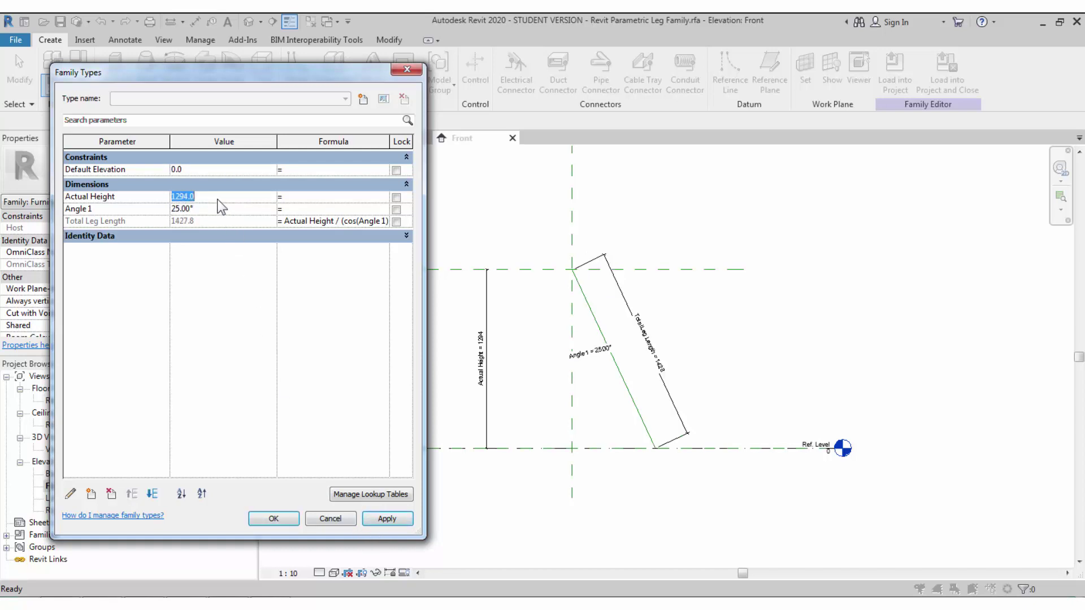
text(1000)
click(369, 520)
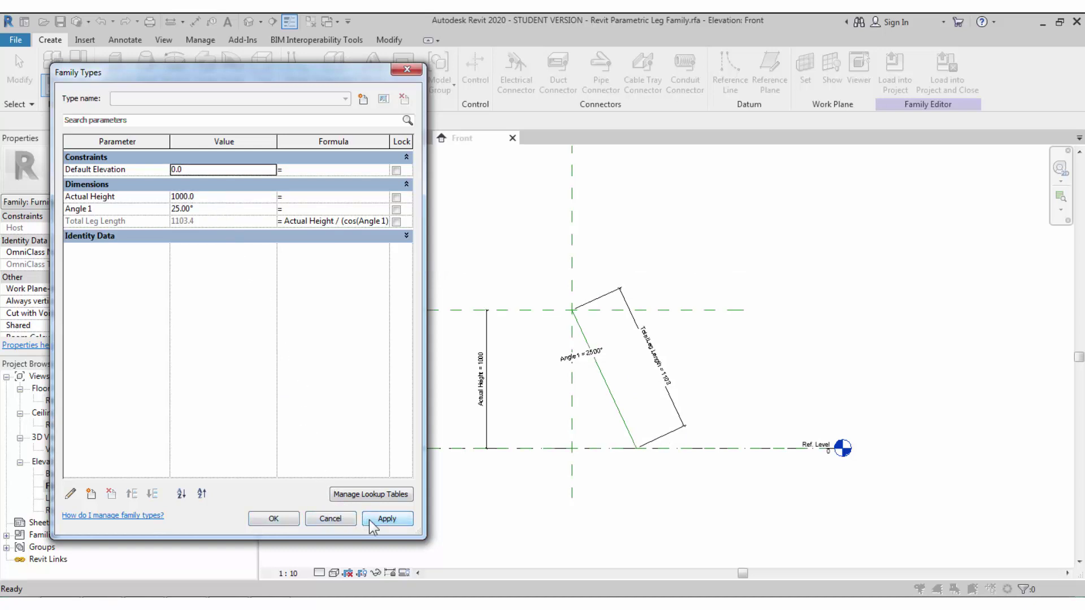
click(274, 520)
Step: Start a revolve and set its work plane to the leg's reference line
scroll(644, 369, up, 4)
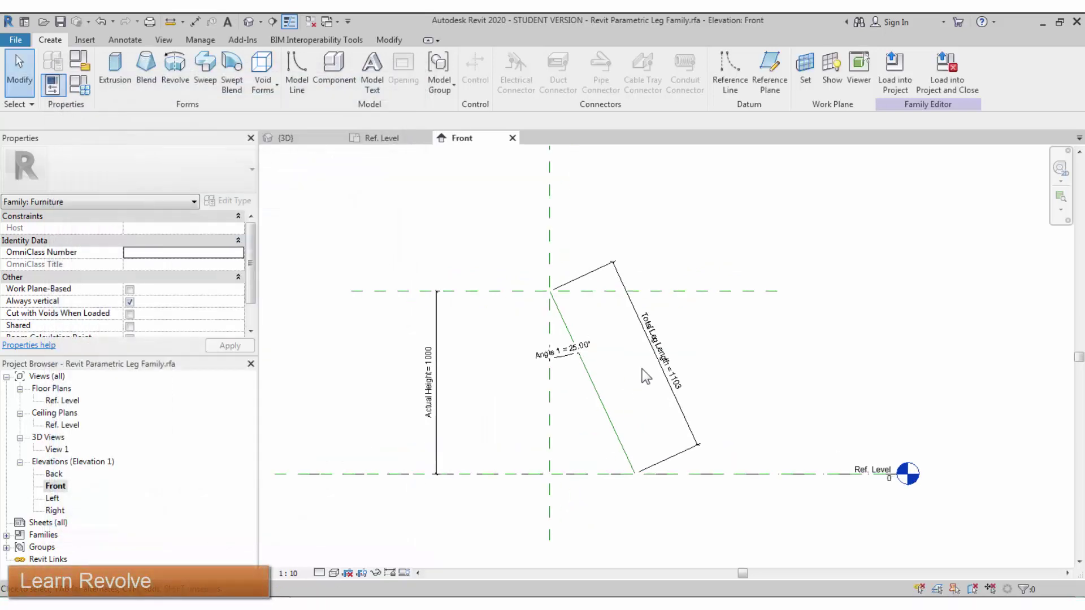
click(177, 81)
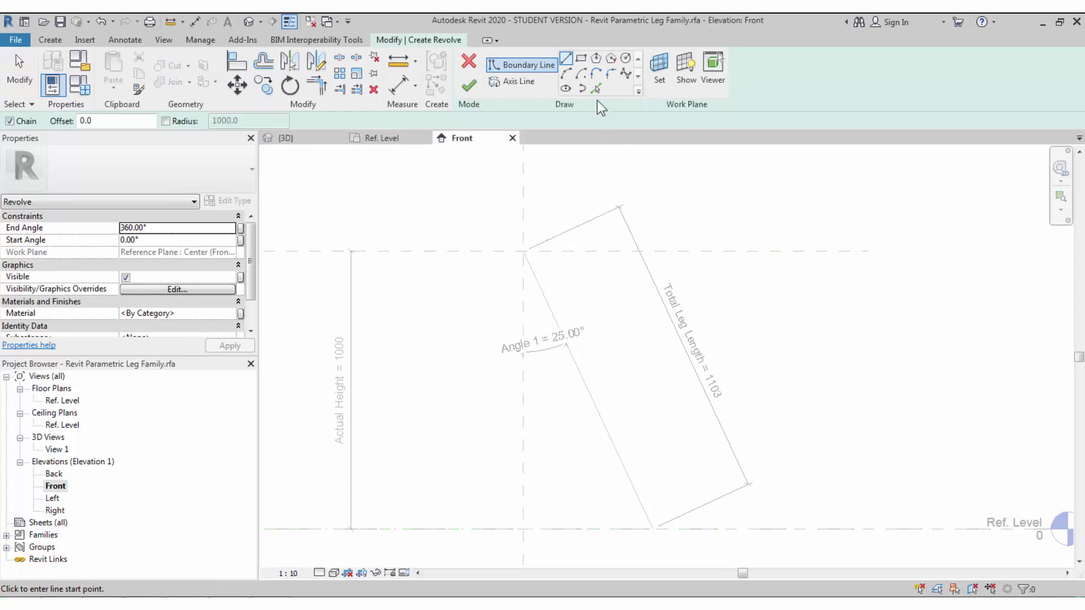
click(595, 89)
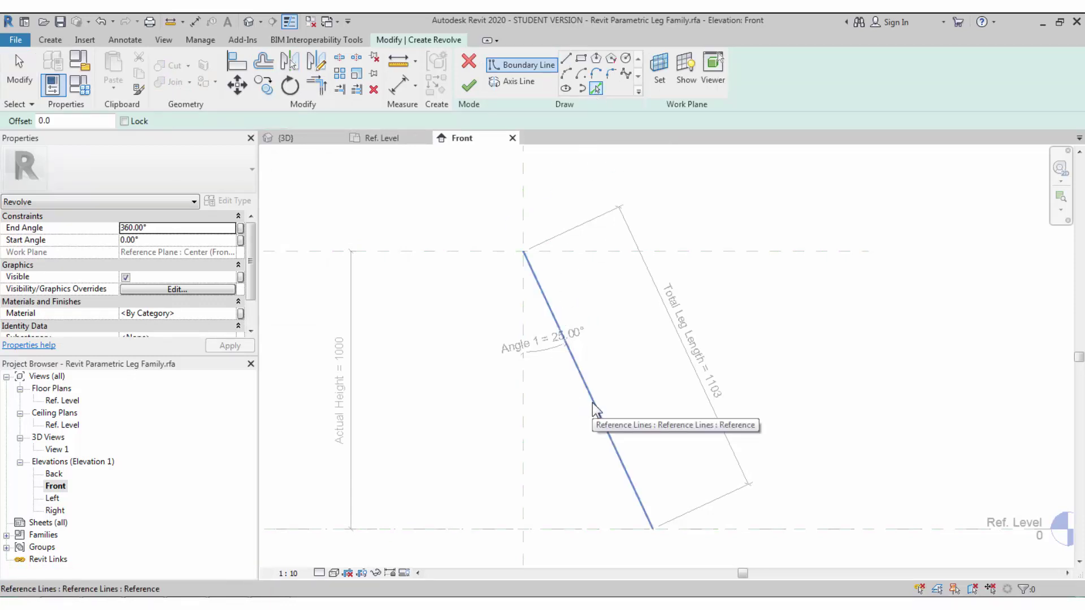
click(659, 71)
click(446, 344)
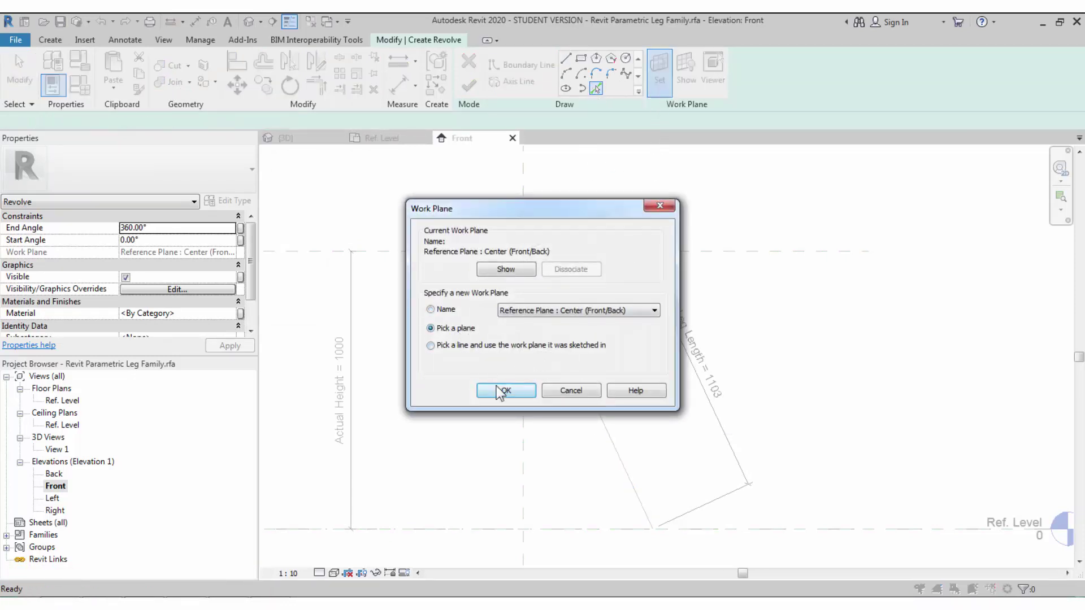
click(503, 384)
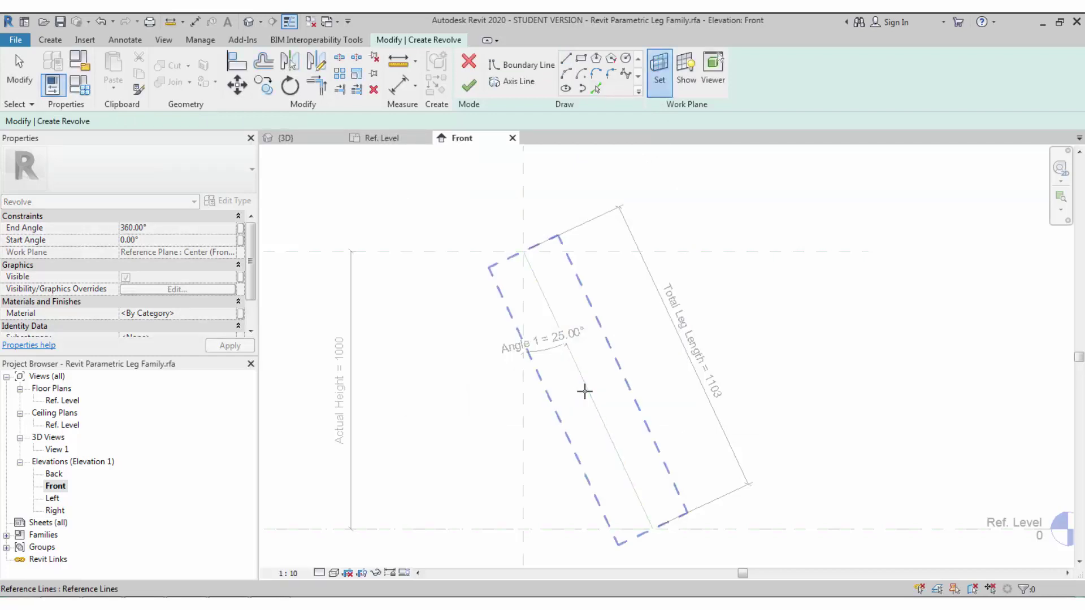
click(584, 395)
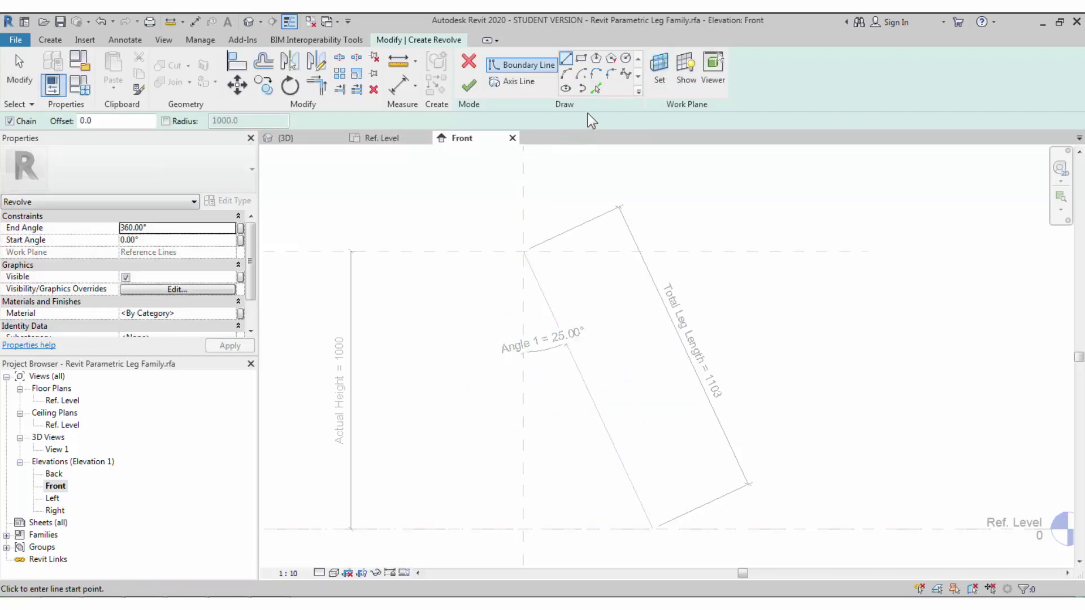
Step: Pick the leg reference line into the sketch and draw a short segment across the leg top
click(595, 90)
click(585, 387)
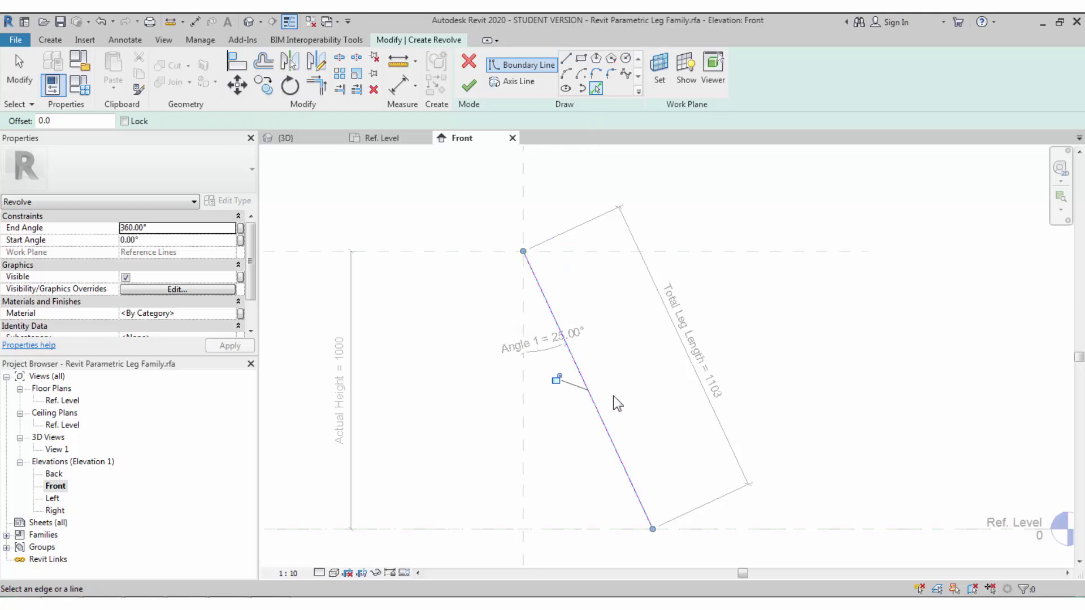
click(558, 379)
click(566, 58)
scroll(539, 284, up, 2)
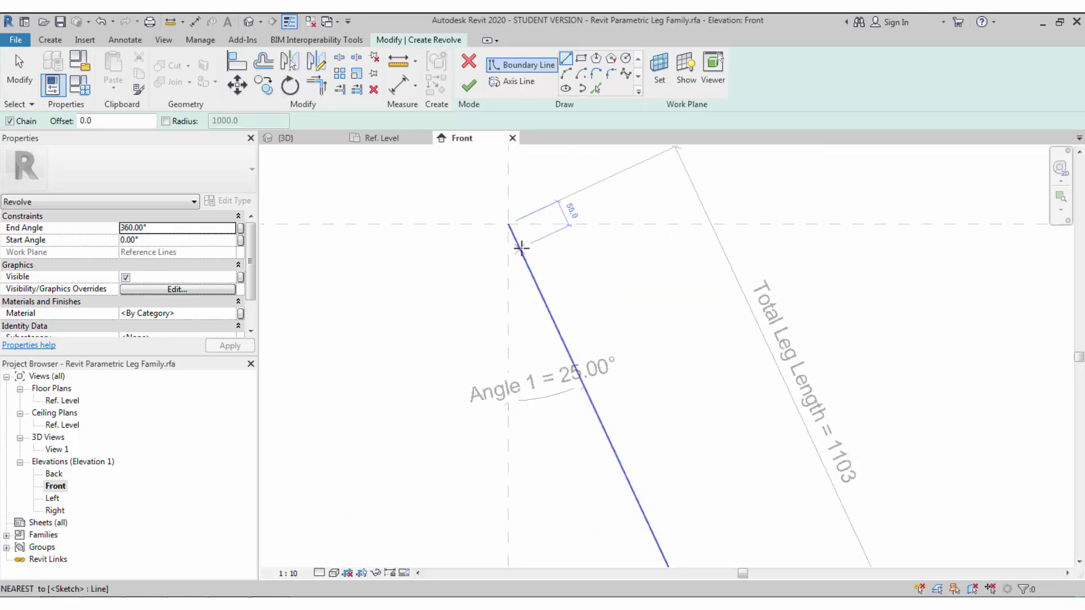
click(521, 248)
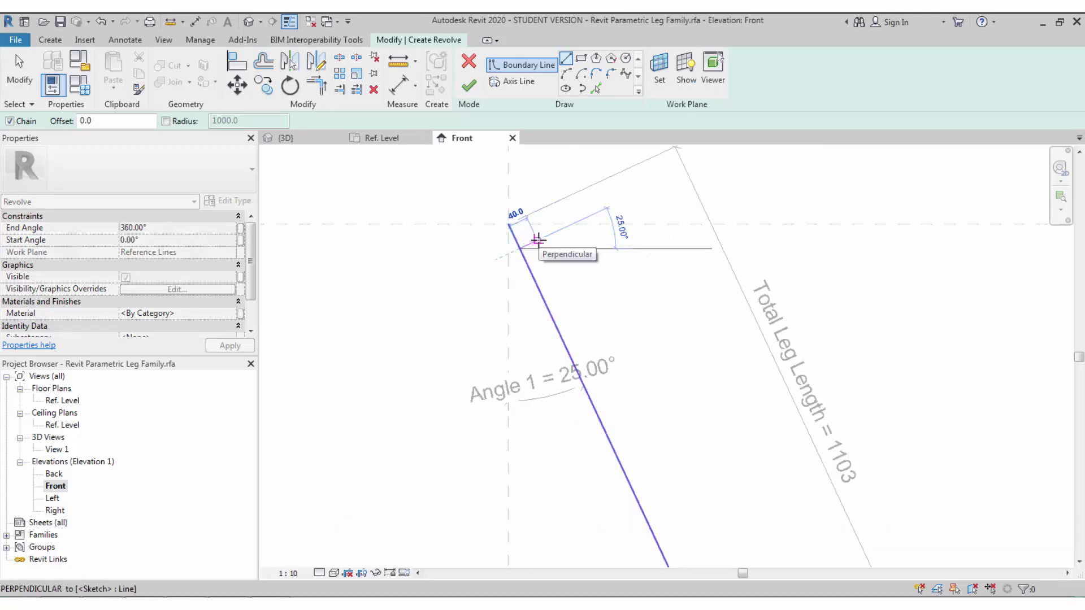
click(540, 241)
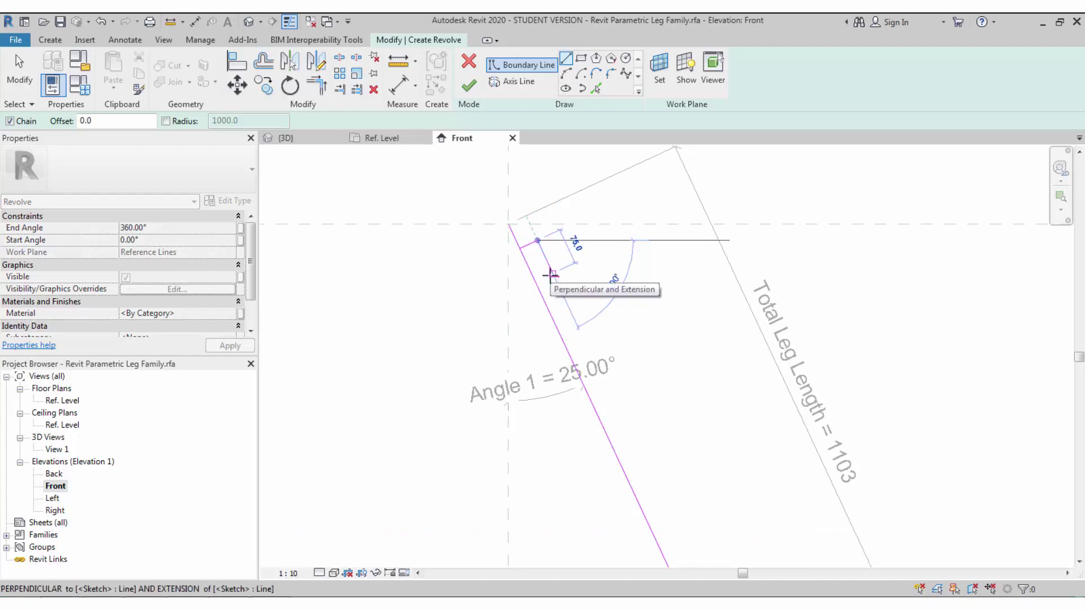
Step: Draw the long side down to the reference level and close the profile at the leg's base
scroll(556, 275, up, 1)
scroll(556, 275, up, 3)
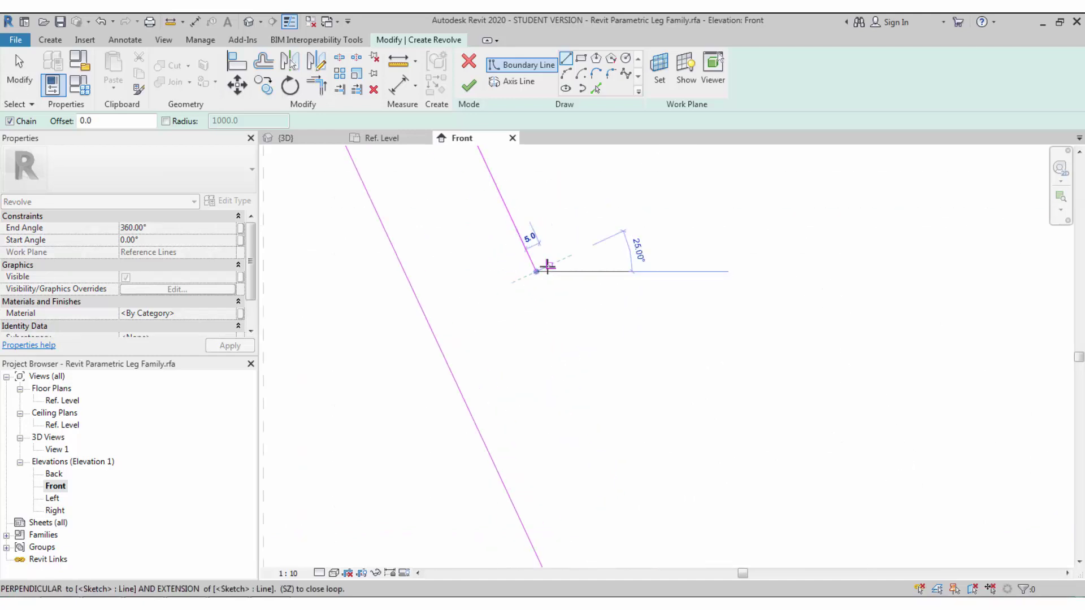
scroll(551, 266, down, 2)
click(548, 266)
scroll(663, 481, down, 4)
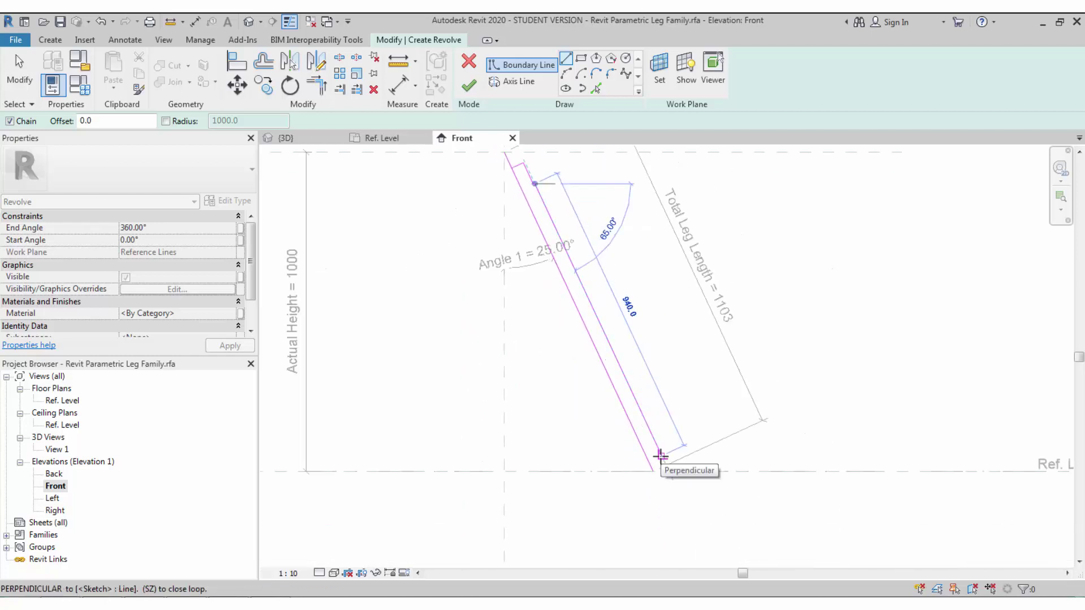
scroll(660, 458, up, 4)
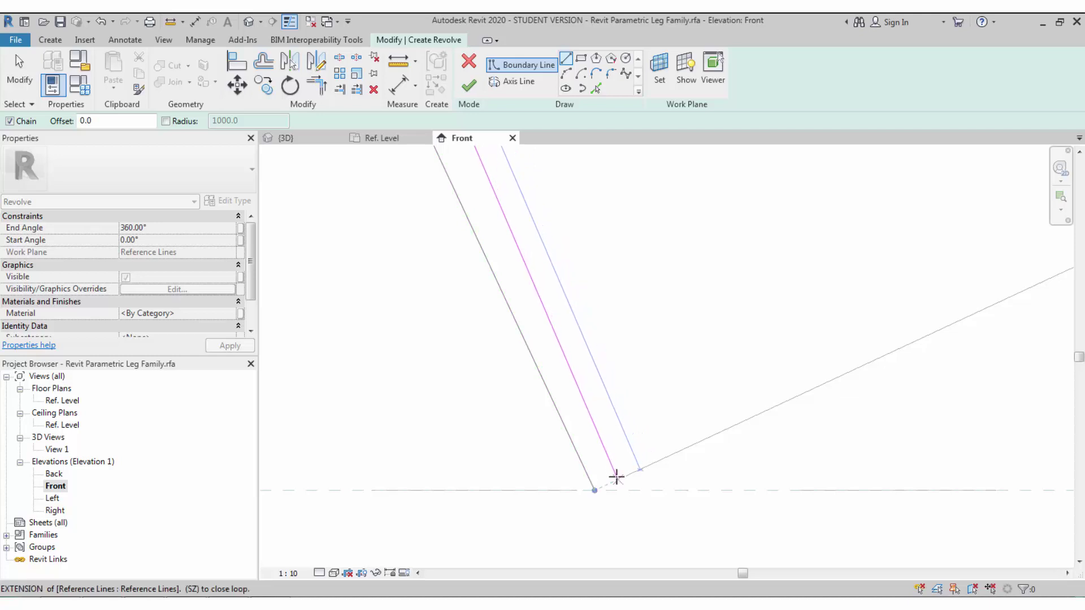
scroll(616, 478, down, 2)
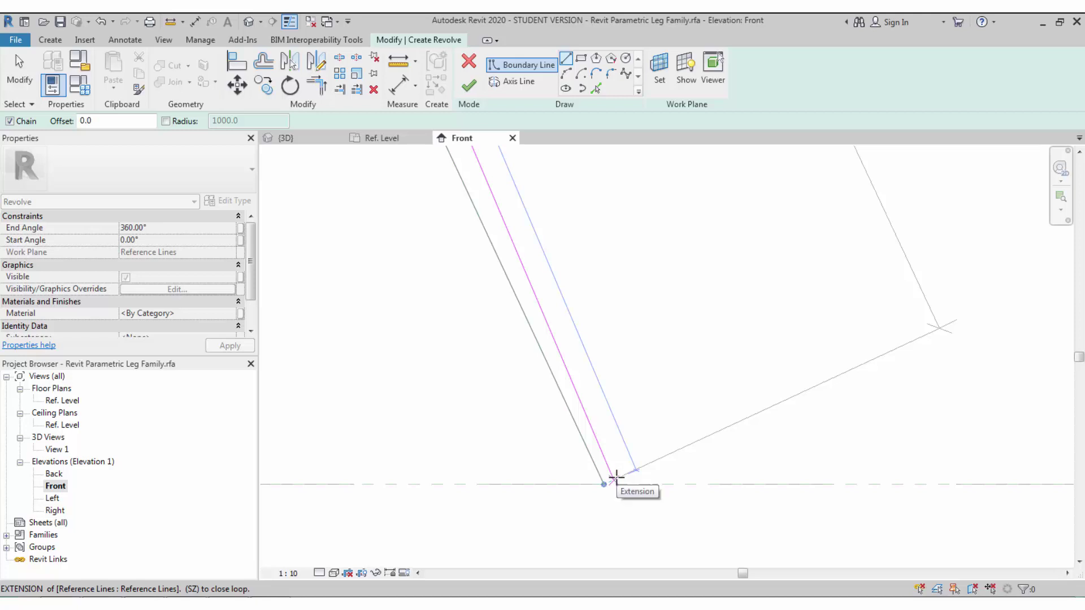
click(616, 478)
scroll(616, 477, up, 2)
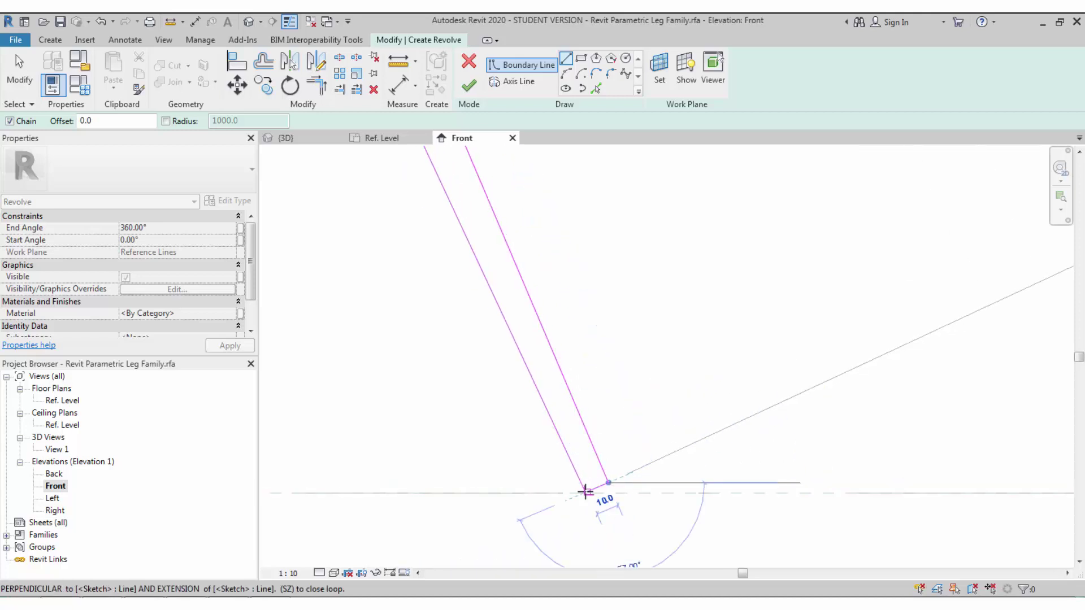
click(585, 493)
Step: Round the profile's bottom corner with a fillet arc between the two corner lines
click(611, 74)
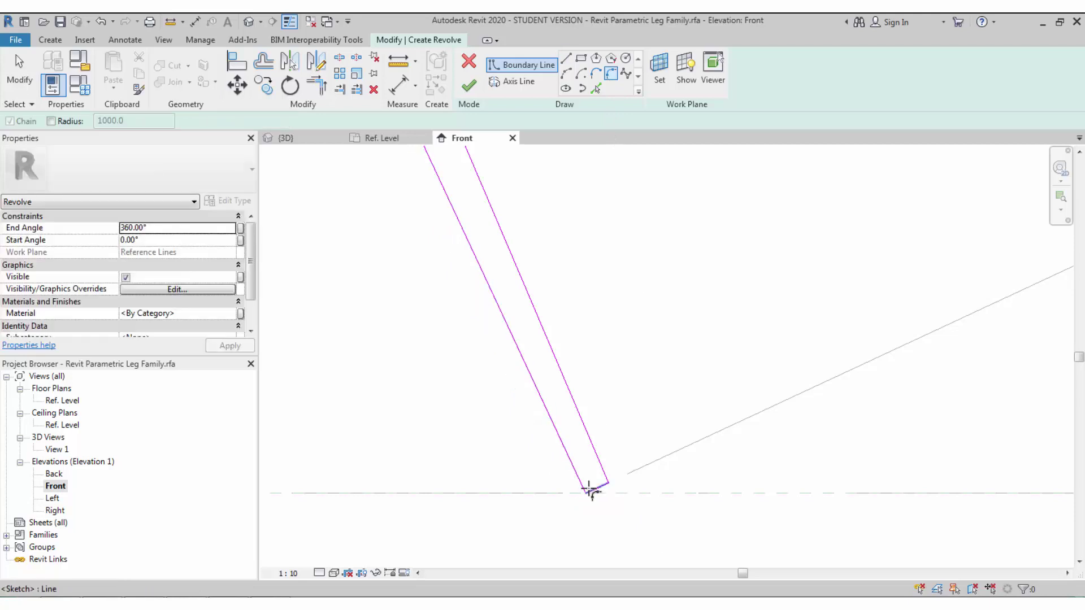
click(589, 491)
click(600, 485)
scroll(593, 475, up, 2)
middle_drag(594, 475, 555, 423)
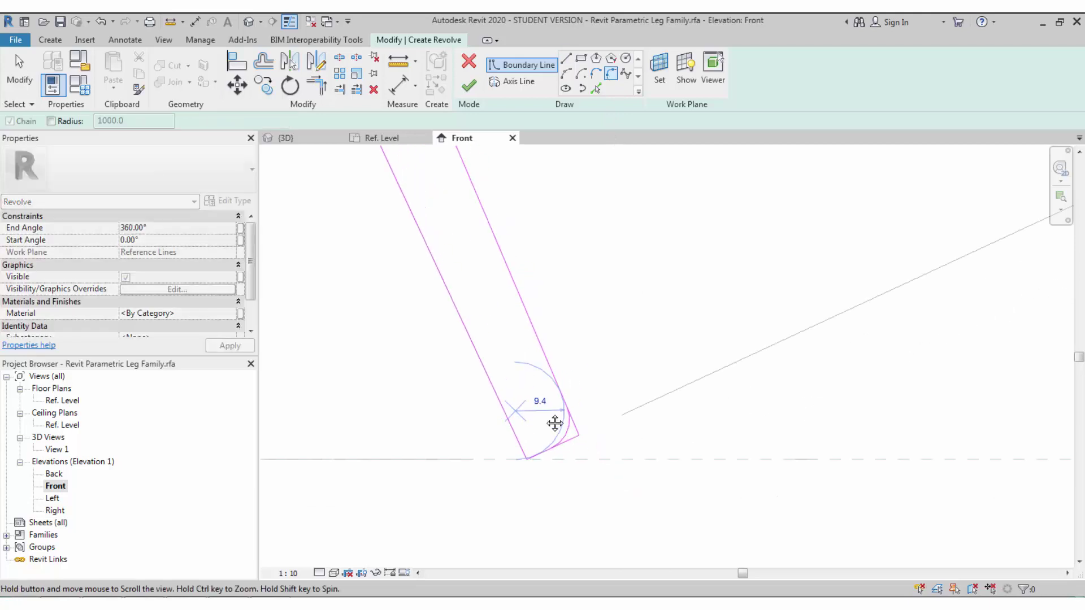
scroll(555, 423, up, 2)
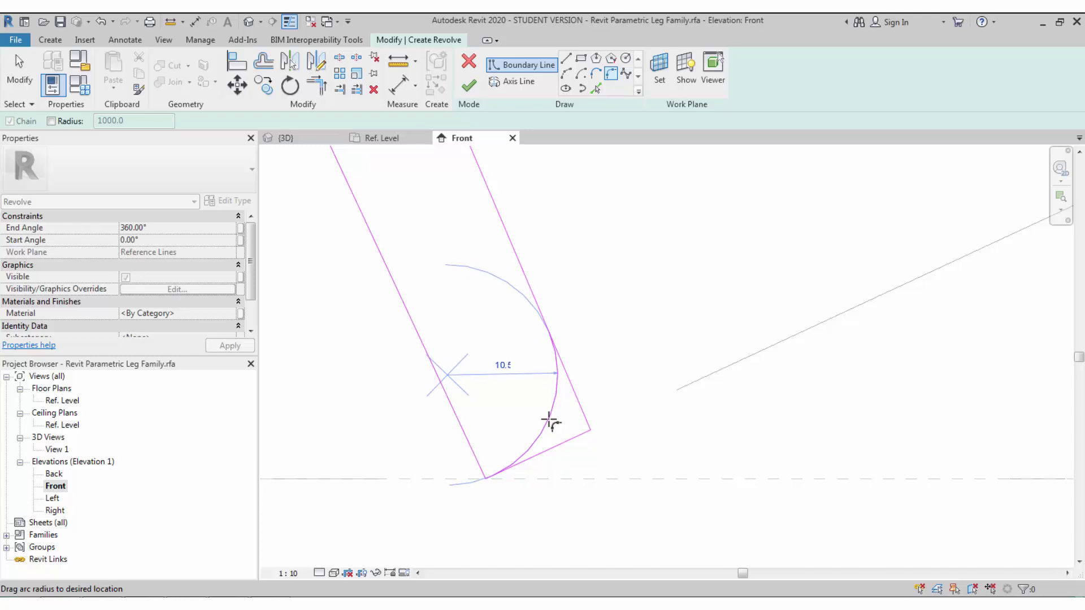
click(571, 443)
scroll(580, 459, down, 3)
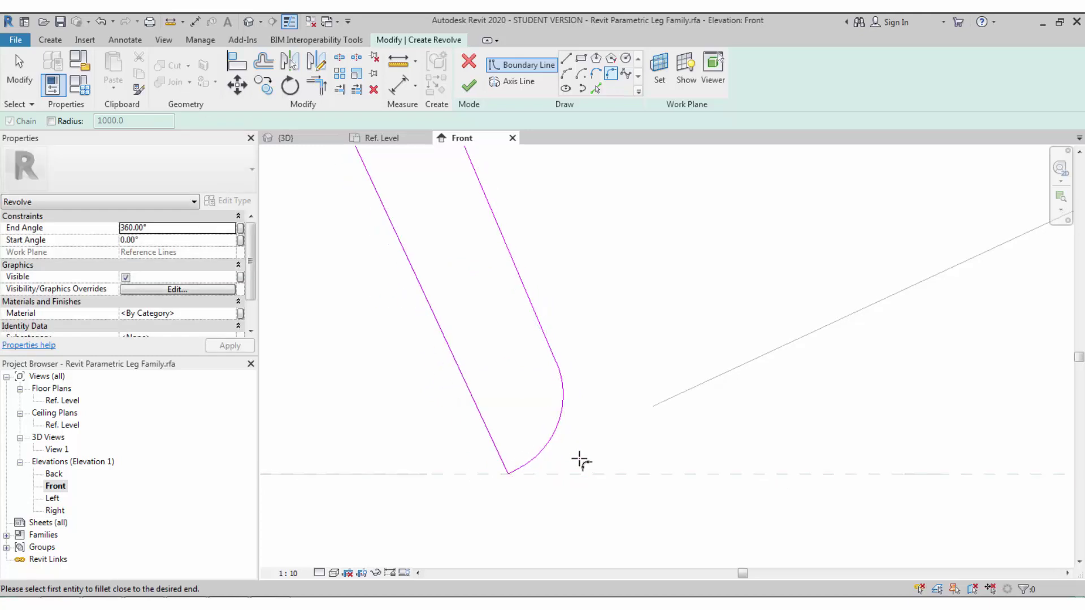
scroll(581, 460, down, 3)
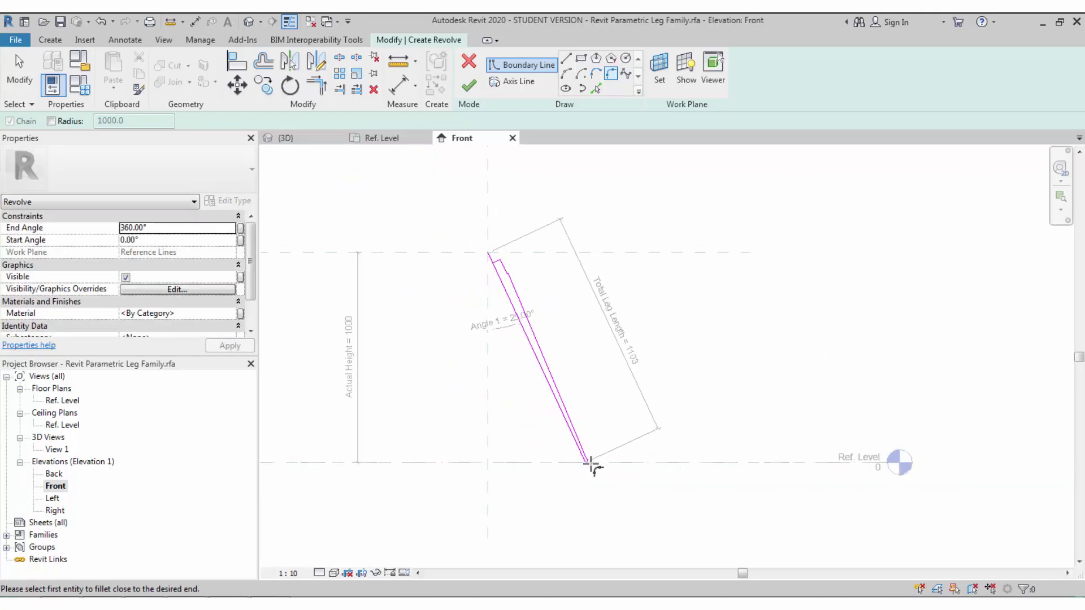
scroll(540, 346, up, 2)
scroll(499, 264, up, 2)
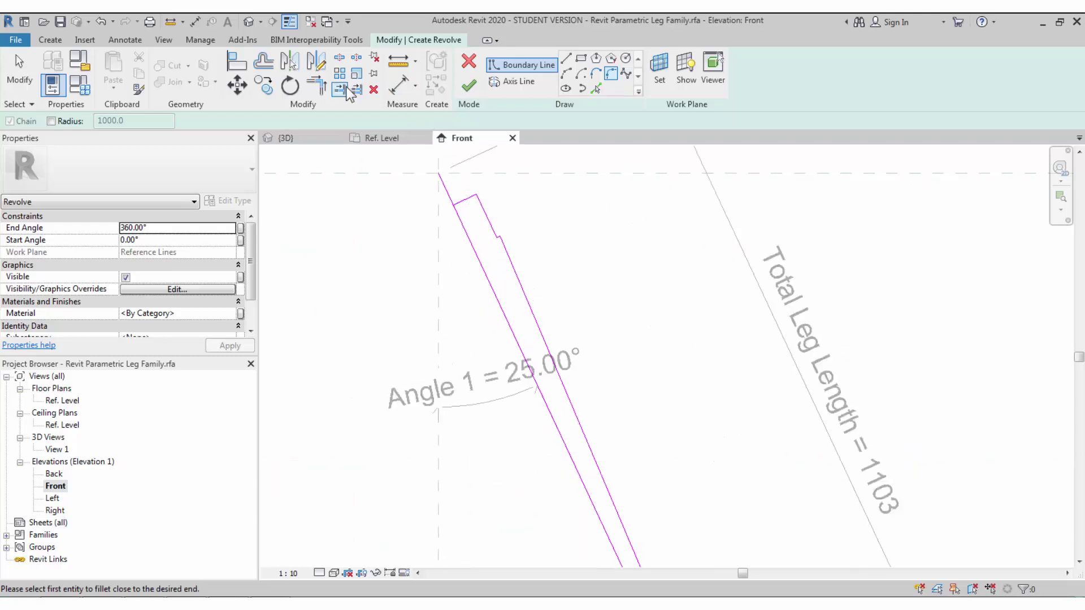
Step: Start Trim with TR, then cancel it and bring the leg top into view
key(t)
key(r)
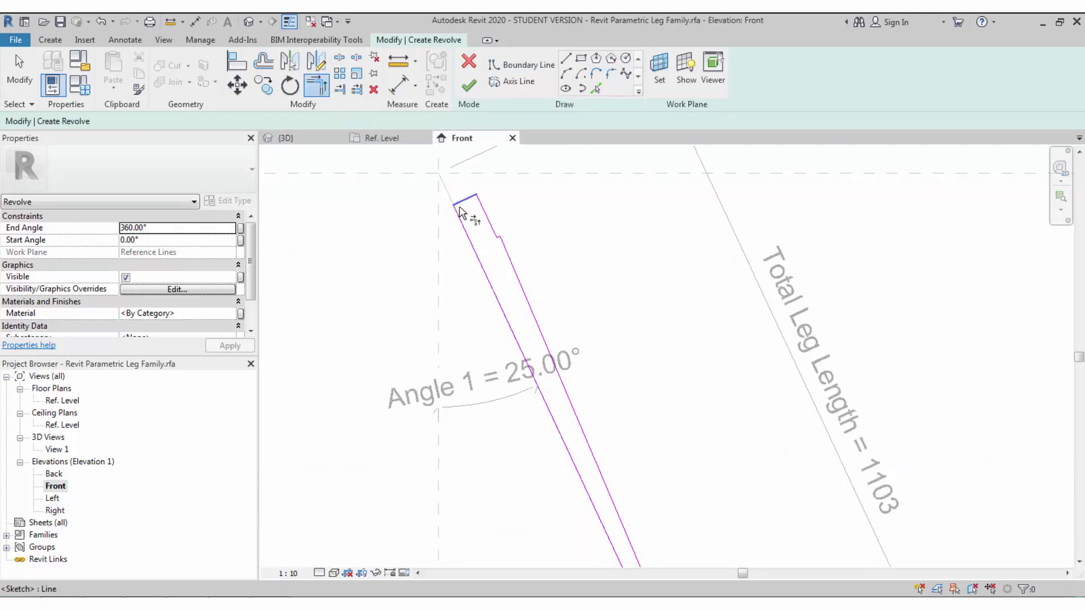
scroll(459, 212, down, 2)
key(Escape)
mouse_move(509, 254)
middle_down()
mouse_move(542, 250)
mouse_move(541, 223)
middle_up()
Step: Pick the slanted leg reference line as the revolve axis, 1103.4 long
click(518, 81)
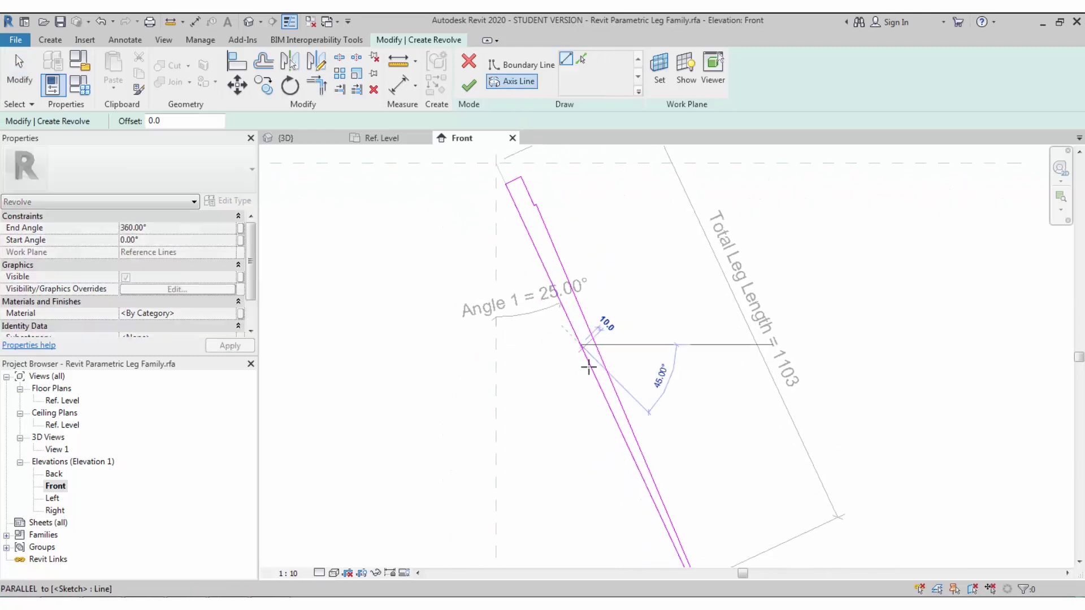
scroll(592, 378, up, 3)
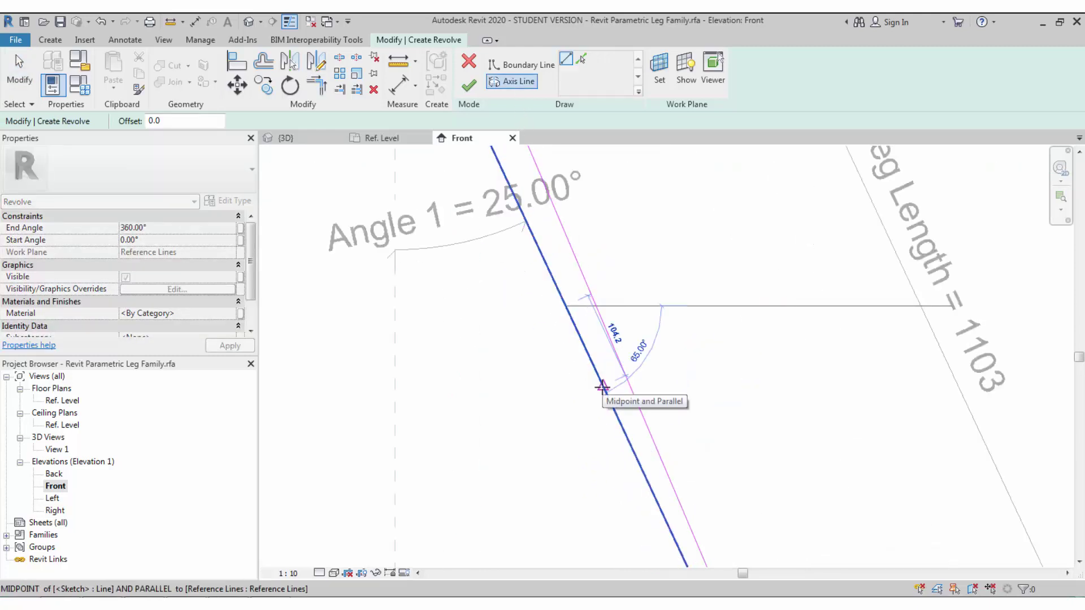
scroll(602, 387, up, 2)
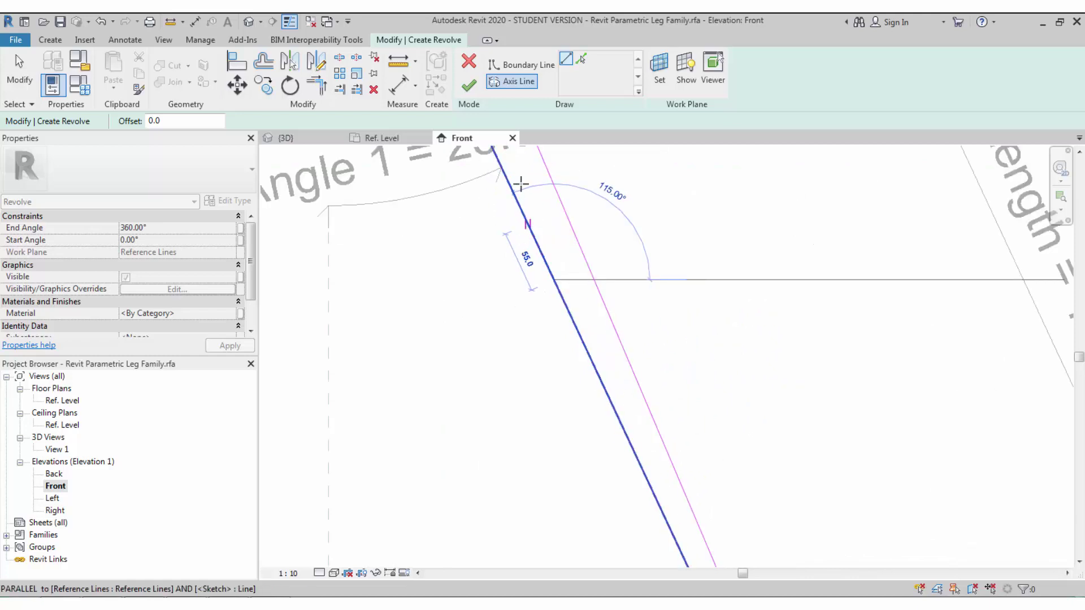
key(Escape)
click(584, 60)
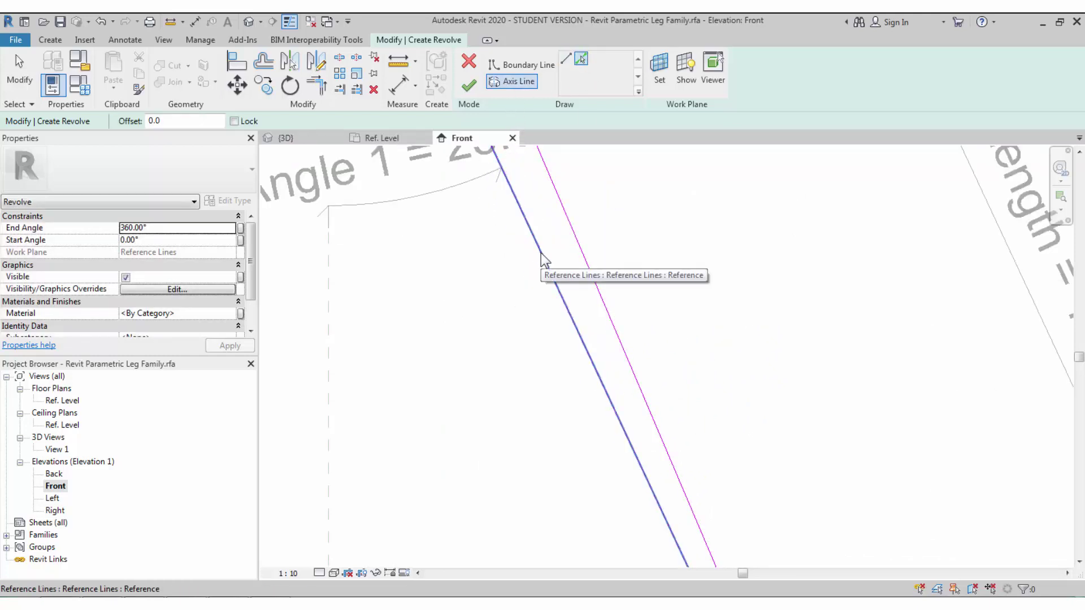
click(541, 255)
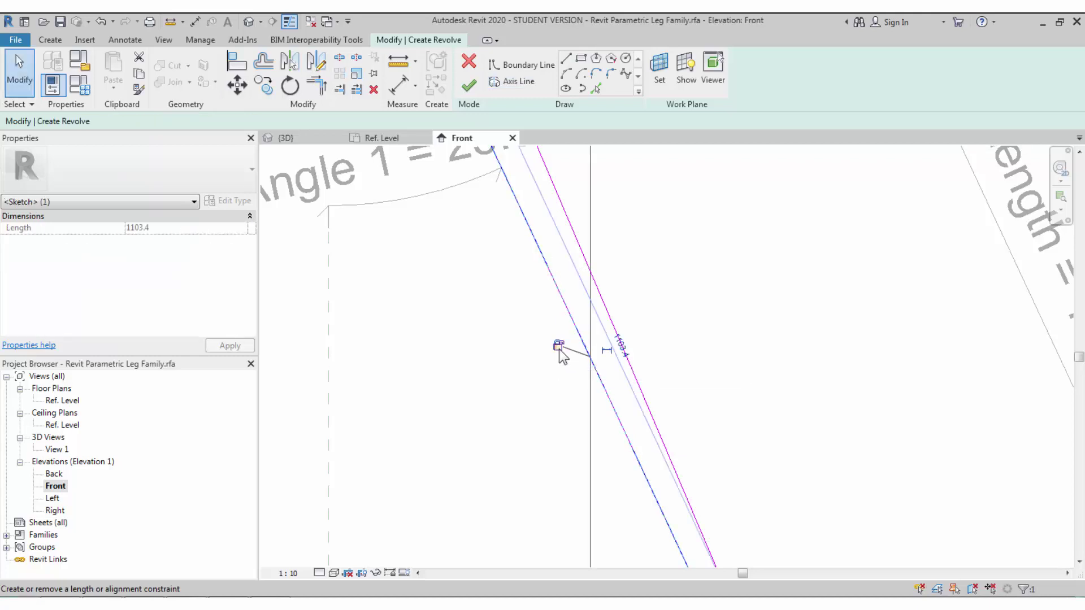
scroll(561, 364, down, 3)
key(Escape)
scroll(574, 343, down, 2)
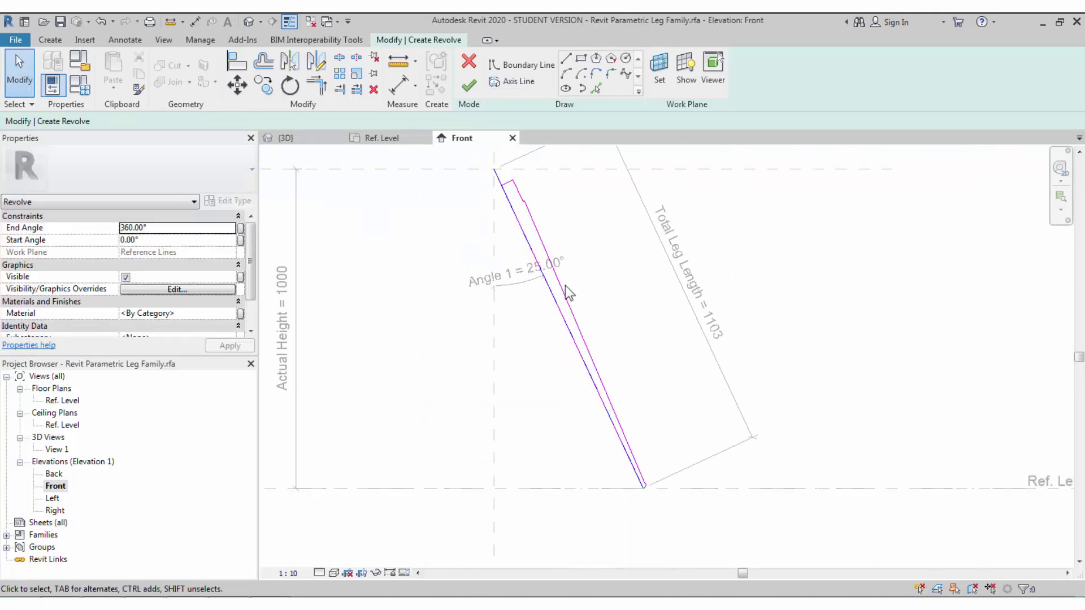
scroll(588, 291, up, 3)
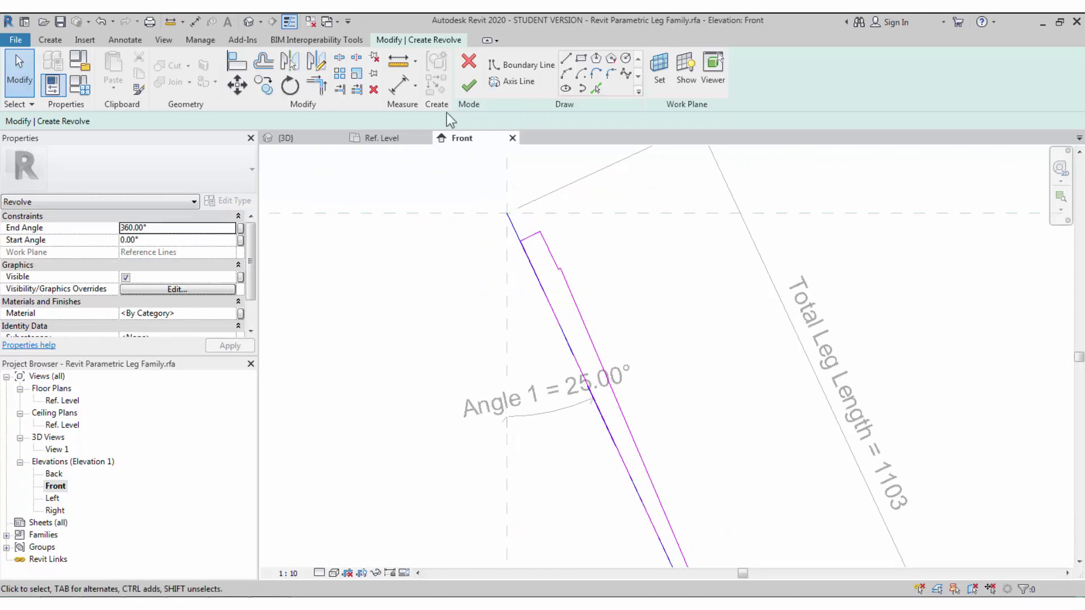
Step: Place aligned dimensions of 55 and 130 from the axis top to the two steps
click(401, 94)
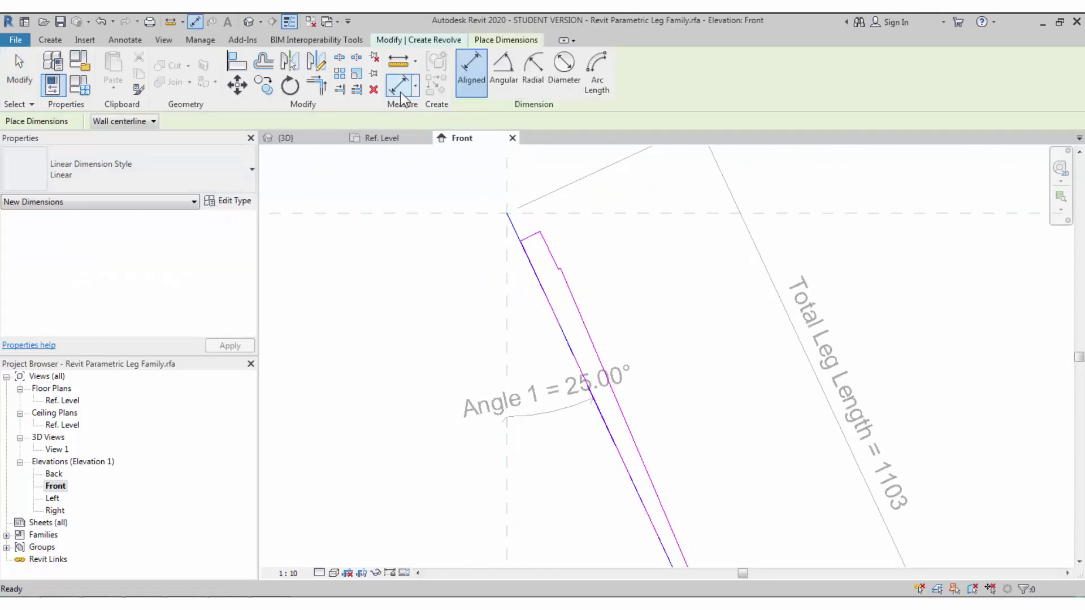
click(509, 216)
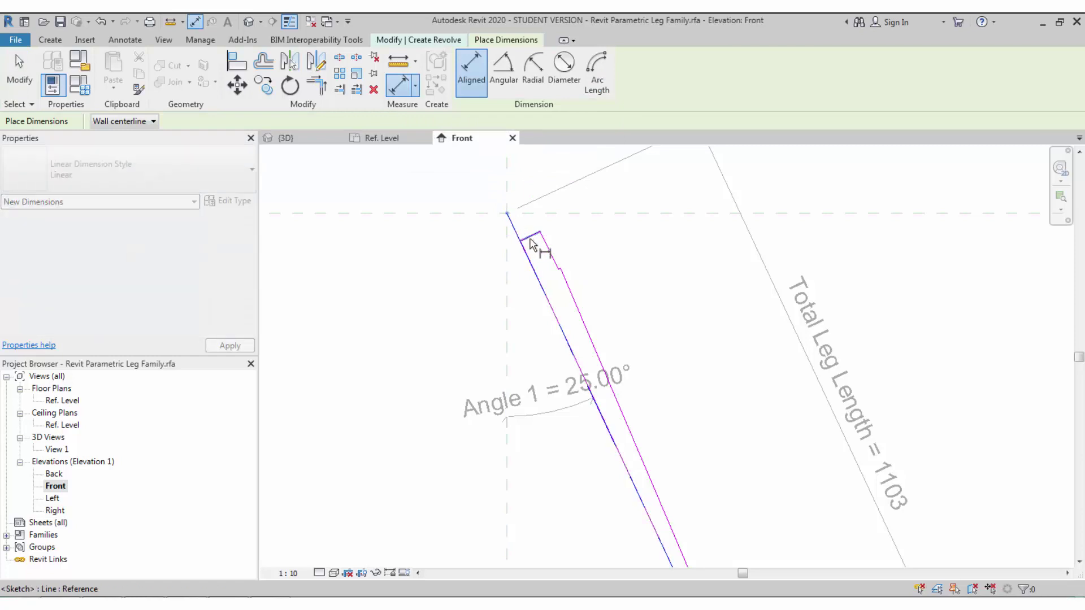
click(574, 205)
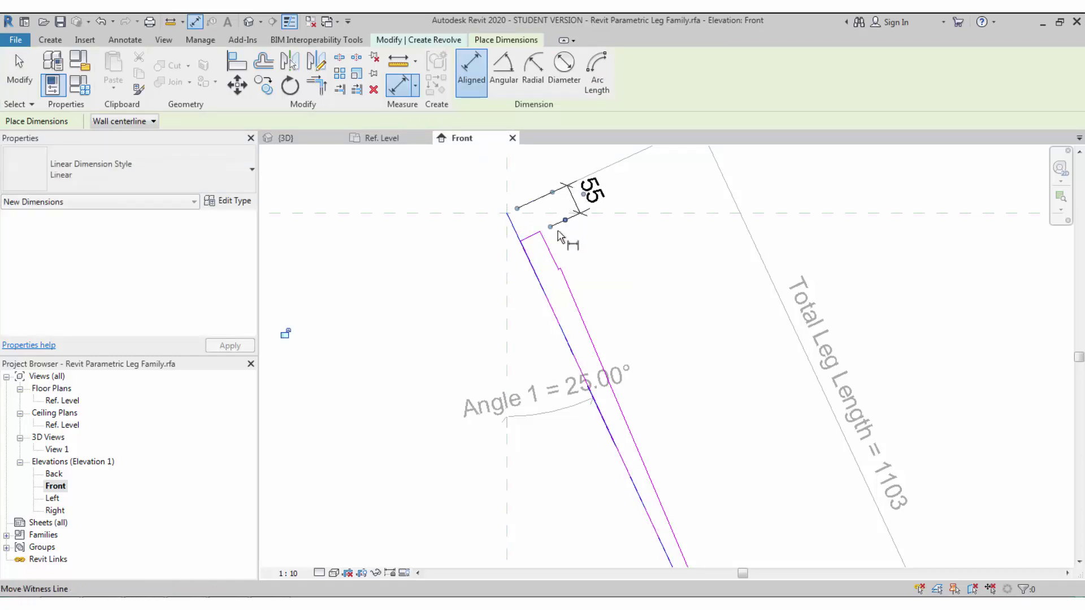
scroll(526, 265, up, 2)
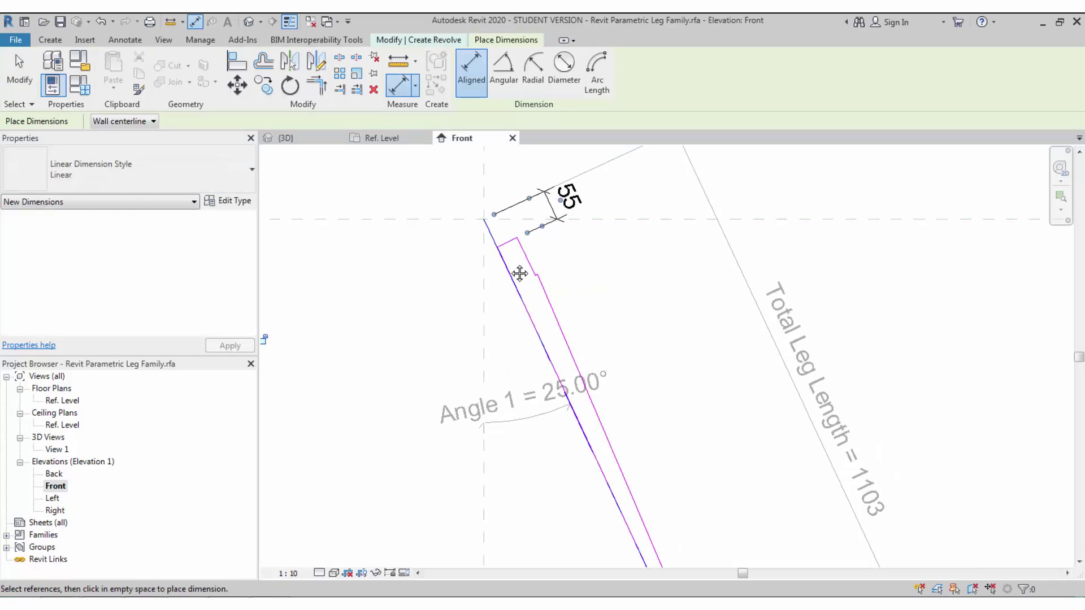
scroll(511, 274, up, 2)
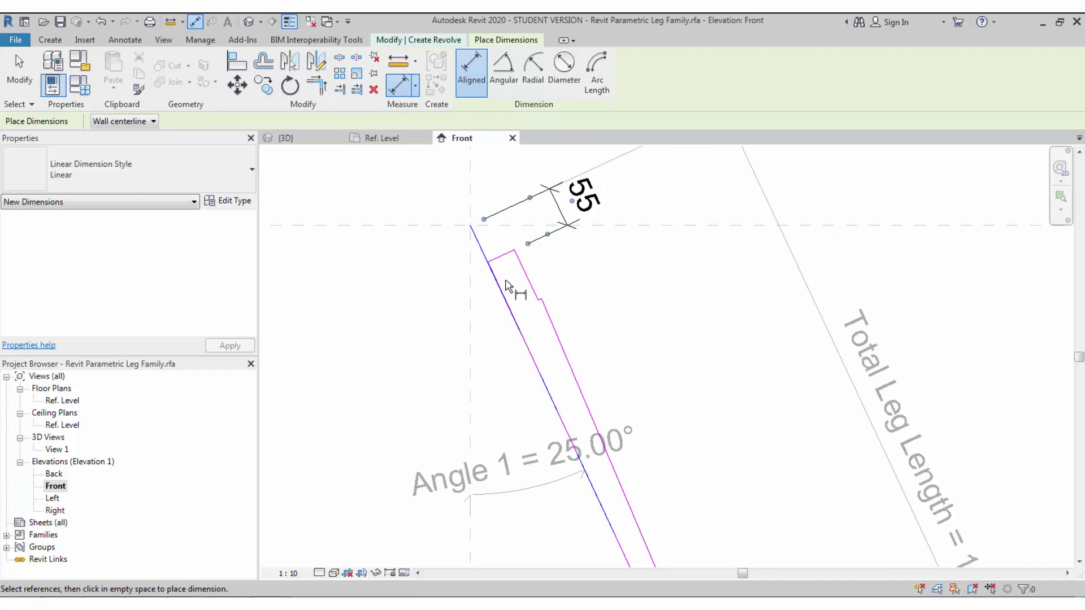
click(472, 227)
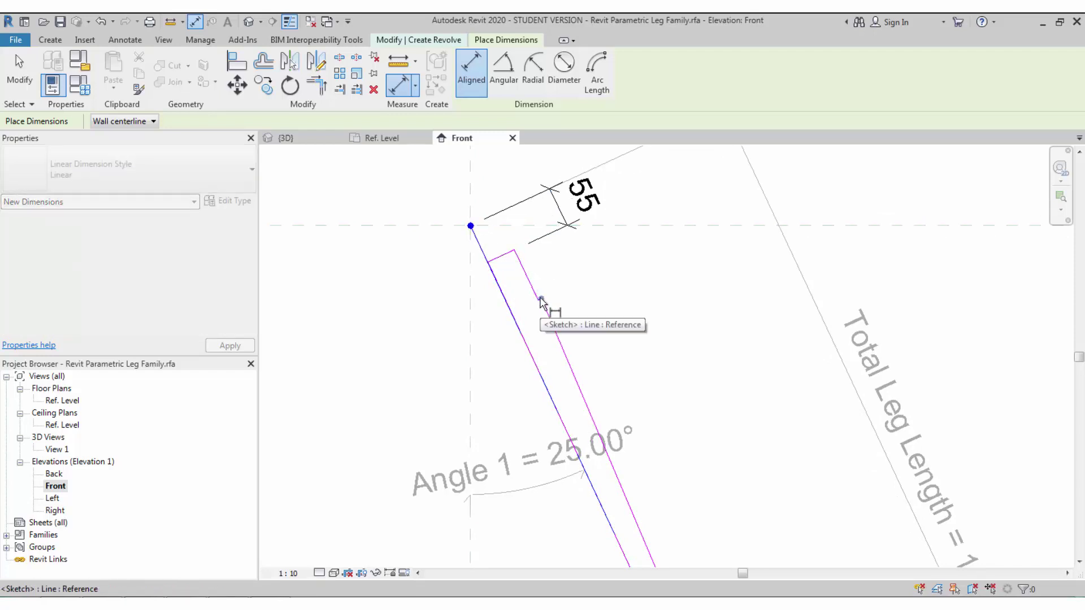
scroll(540, 301, up, 3)
scroll(541, 305, down, 5)
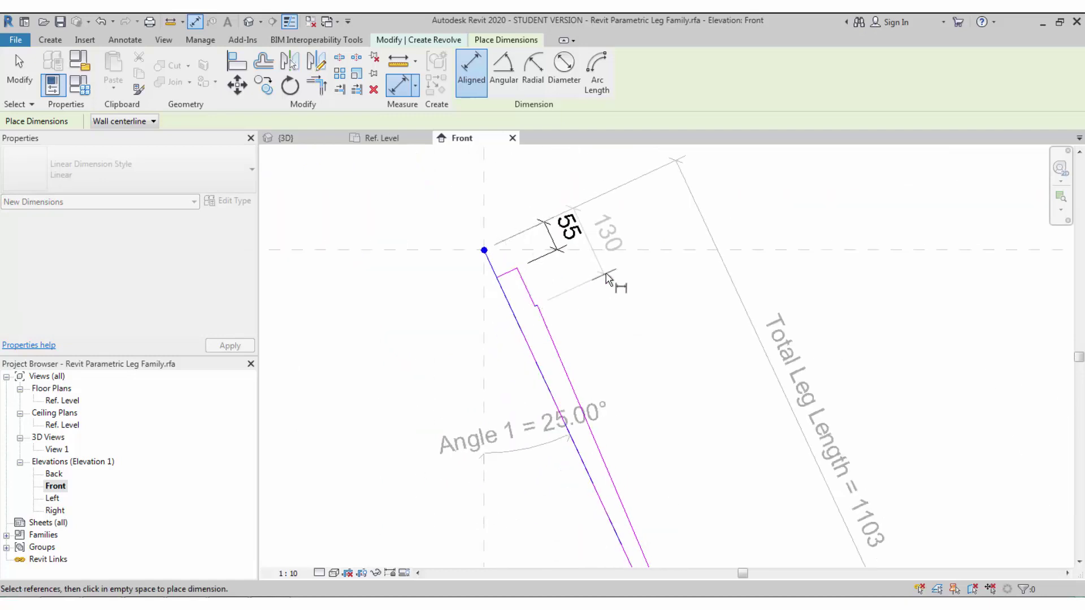
click(613, 277)
scroll(530, 300, up, 1)
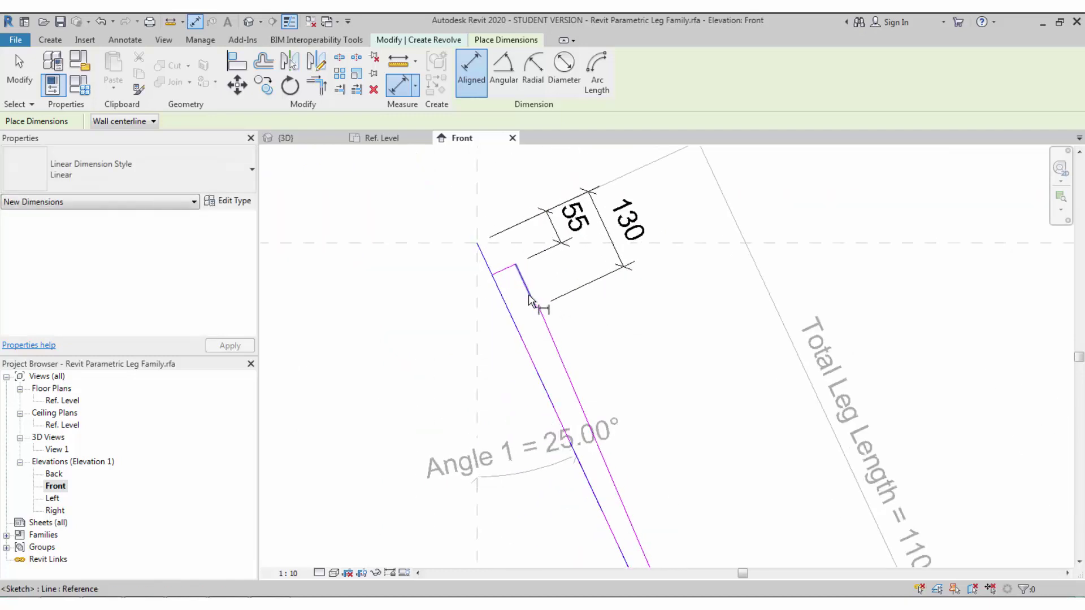
key(Escape)
key(Escape)
Step: Label the 55 dimension with a new parameter a1
click(556, 245)
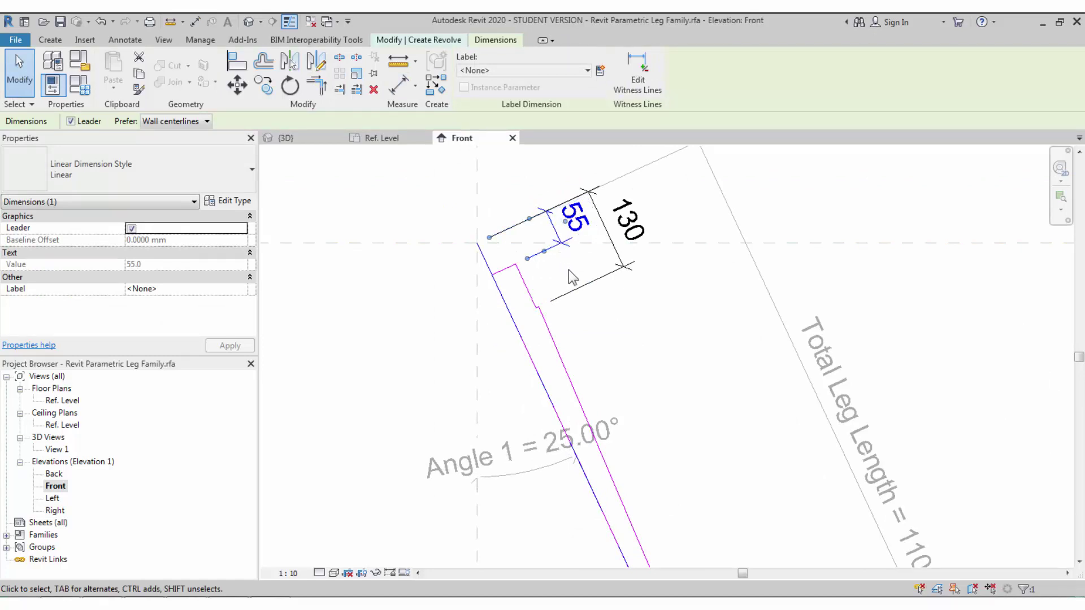
click(600, 73)
text(A)
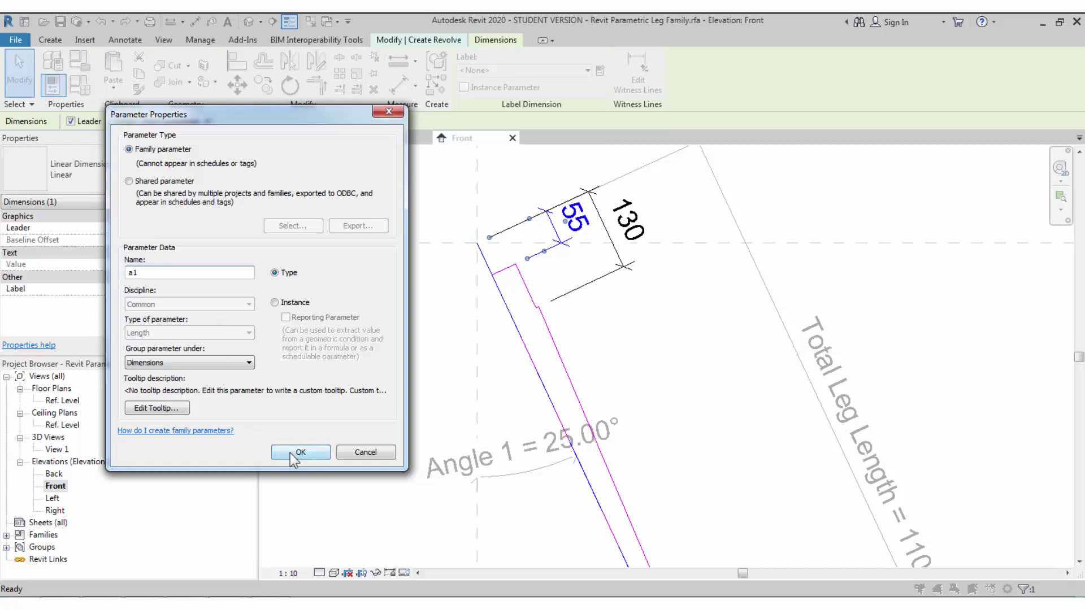
click(300, 452)
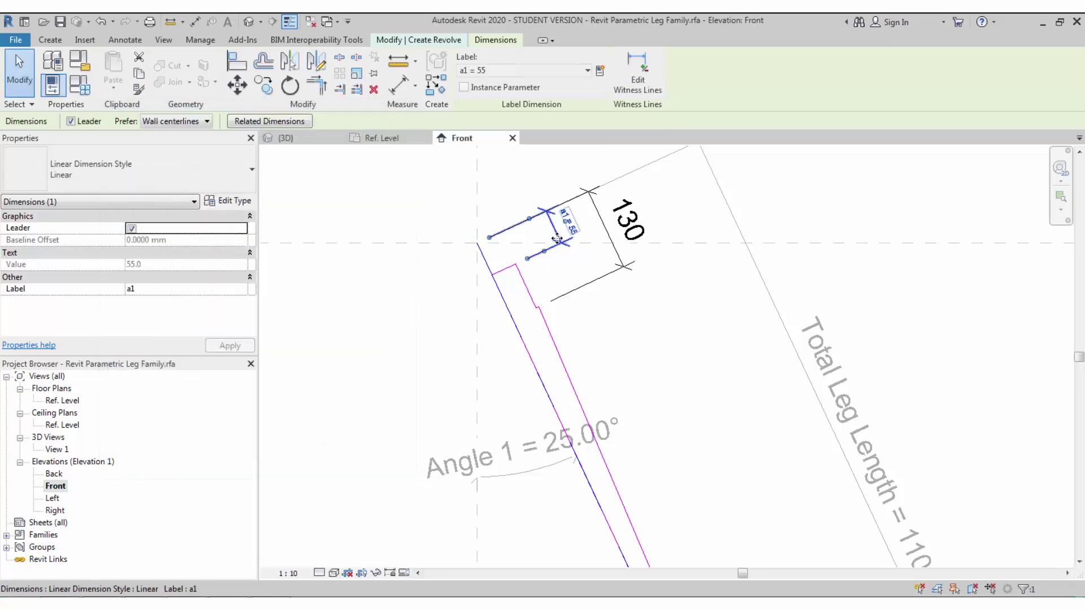
scroll(489, 311, down, 4)
scroll(477, 275, up, 3)
key(Escape)
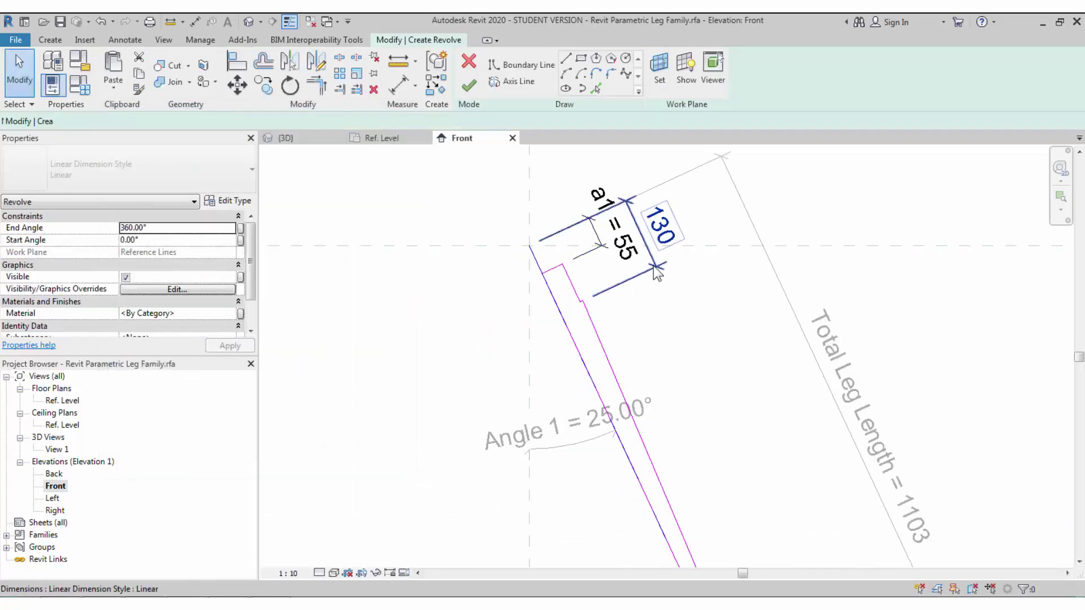
Step: Label the 130 dimension with a new parameter a2
click(651, 272)
scroll(650, 283, up, 1)
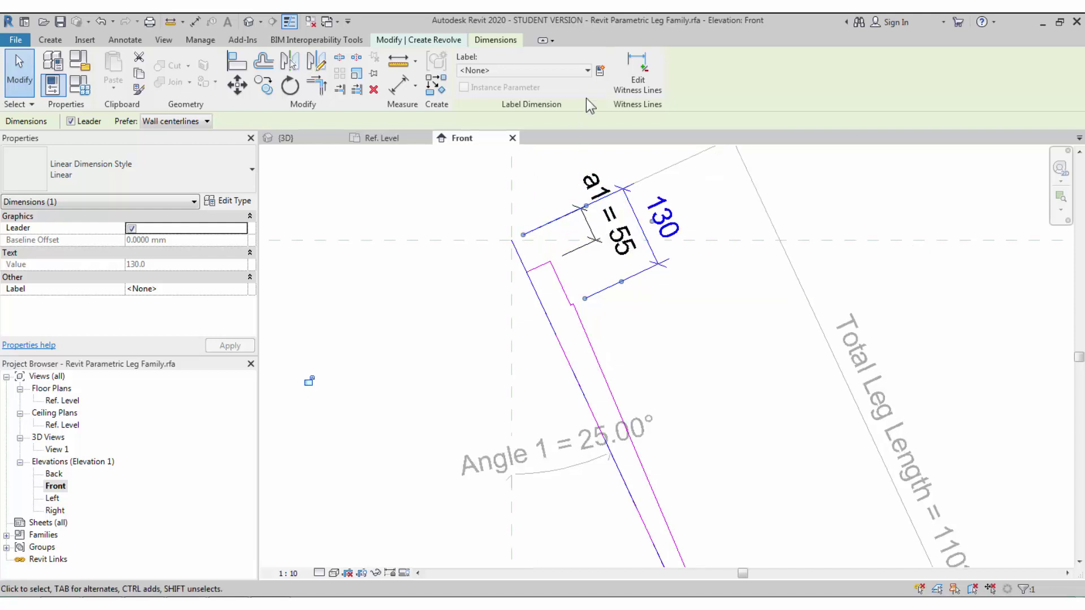
click(600, 70)
text(a2)
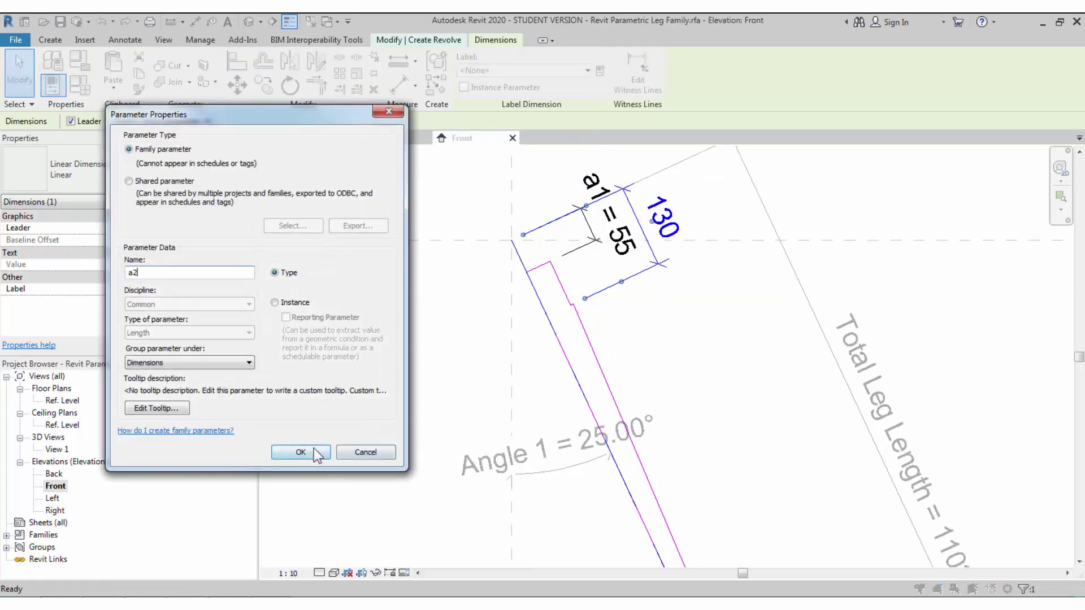
click(314, 453)
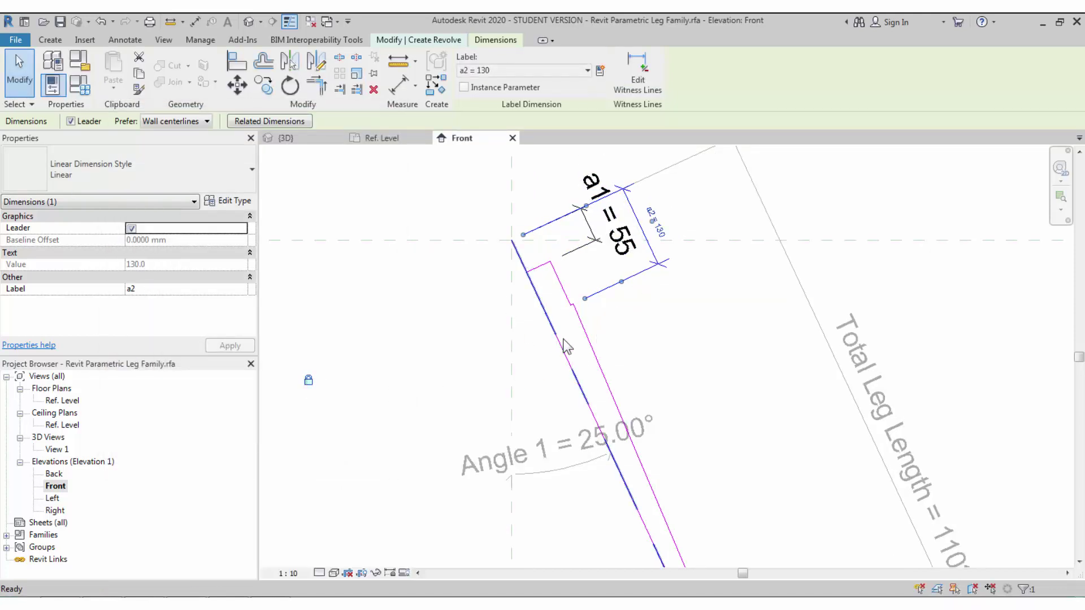
key(Escape)
scroll(581, 321, down, 1)
middle_drag(610, 328, 582, 338)
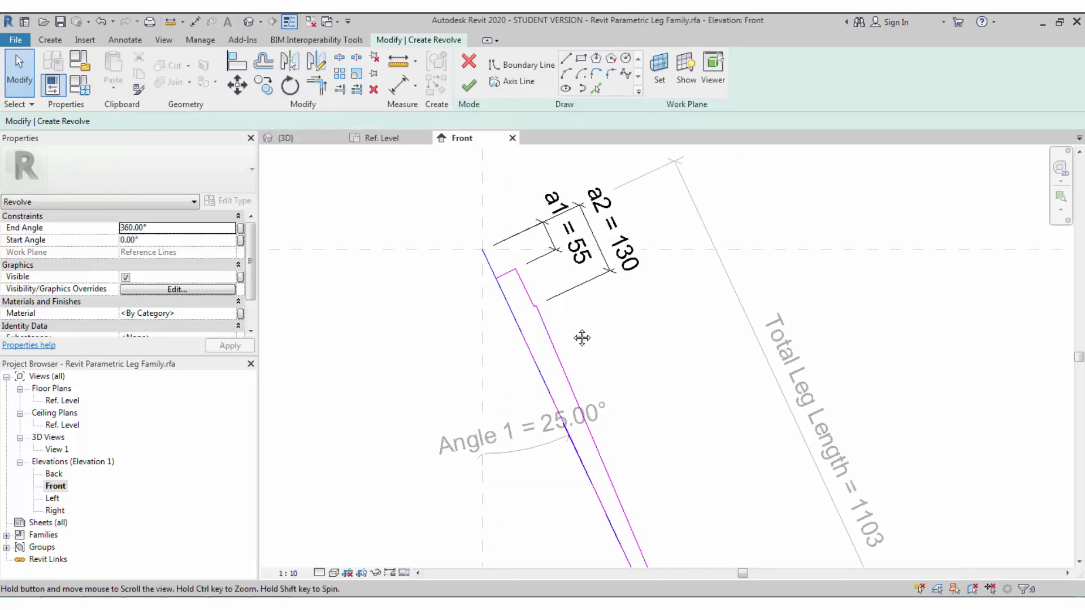
Step: Finish the revolve sketch, creating the solid leg along the 25° slanted reference line
scroll(554, 311, down, 1)
click(469, 84)
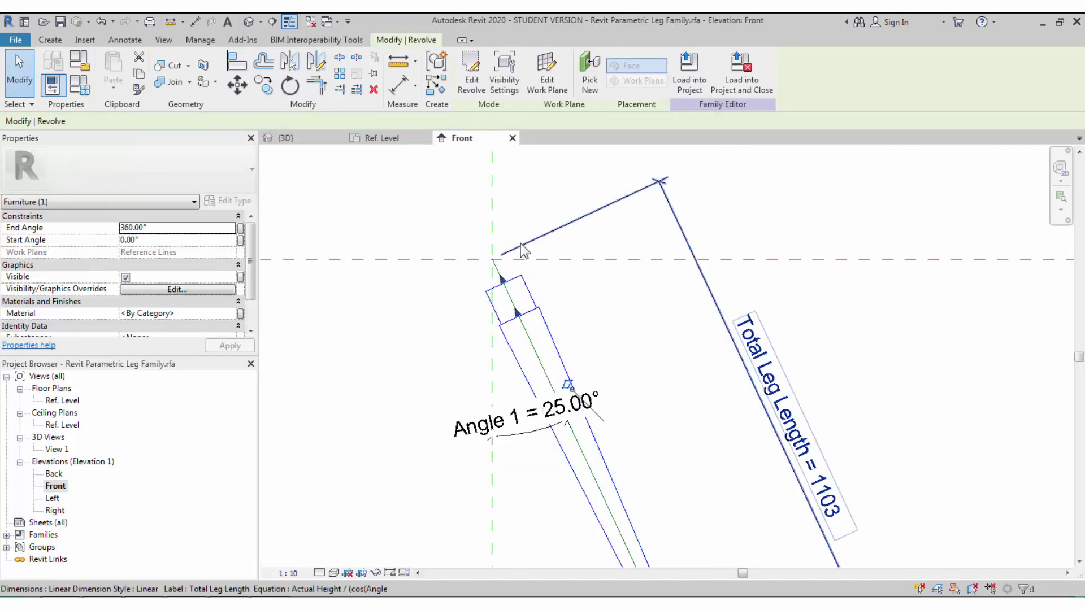
scroll(524, 251, down, 3)
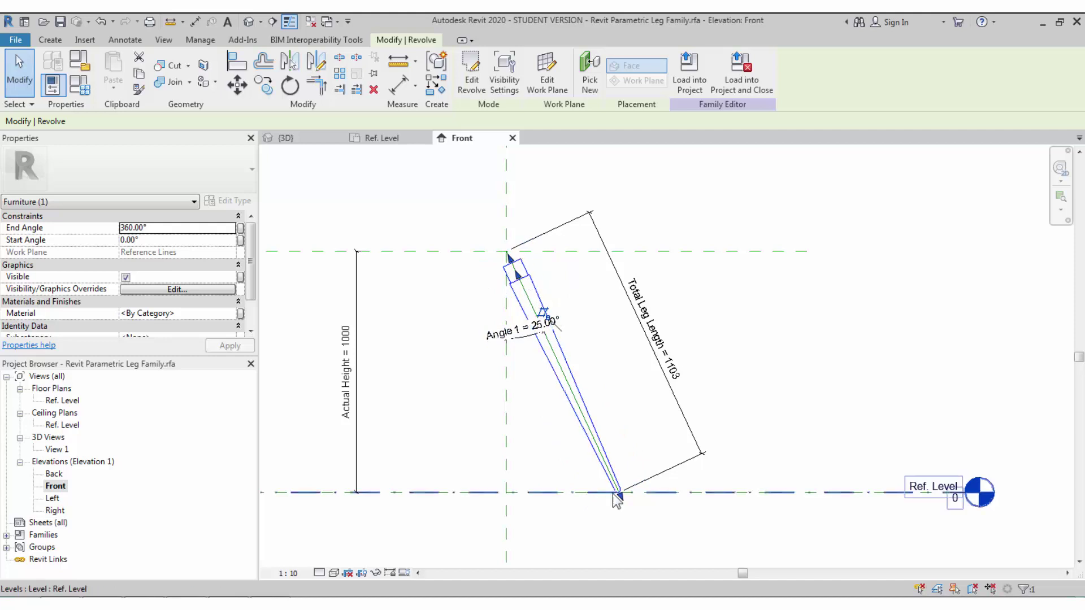
scroll(617, 500, up, 3)
scroll(622, 496, down, 2)
scroll(509, 325, up, 1)
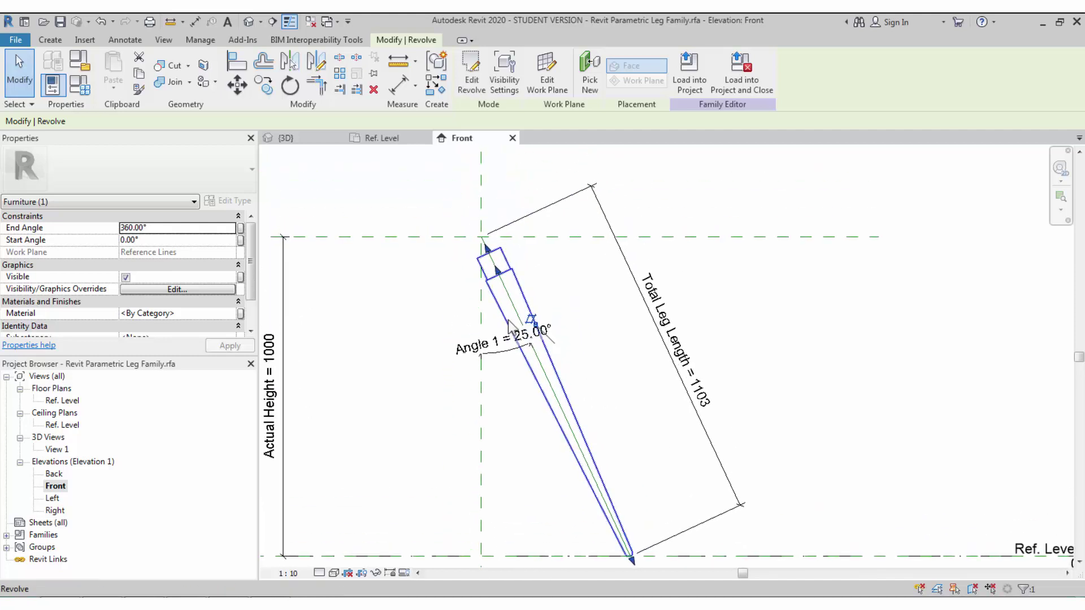
scroll(497, 254, up, 2)
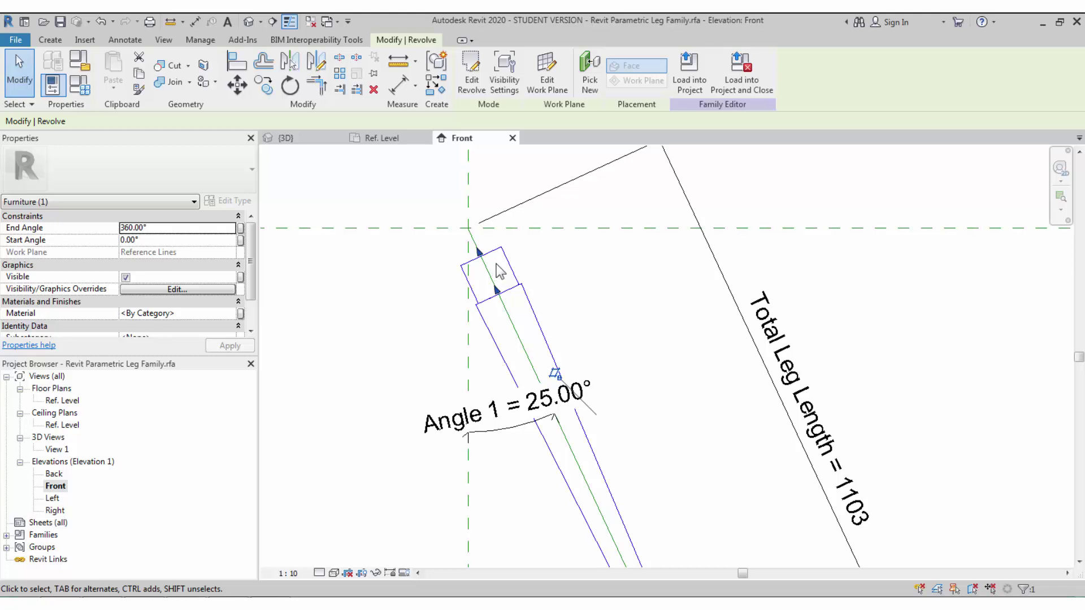
Step: Start a new revolve and pick the angled reference line into its sketch
click(50, 39)
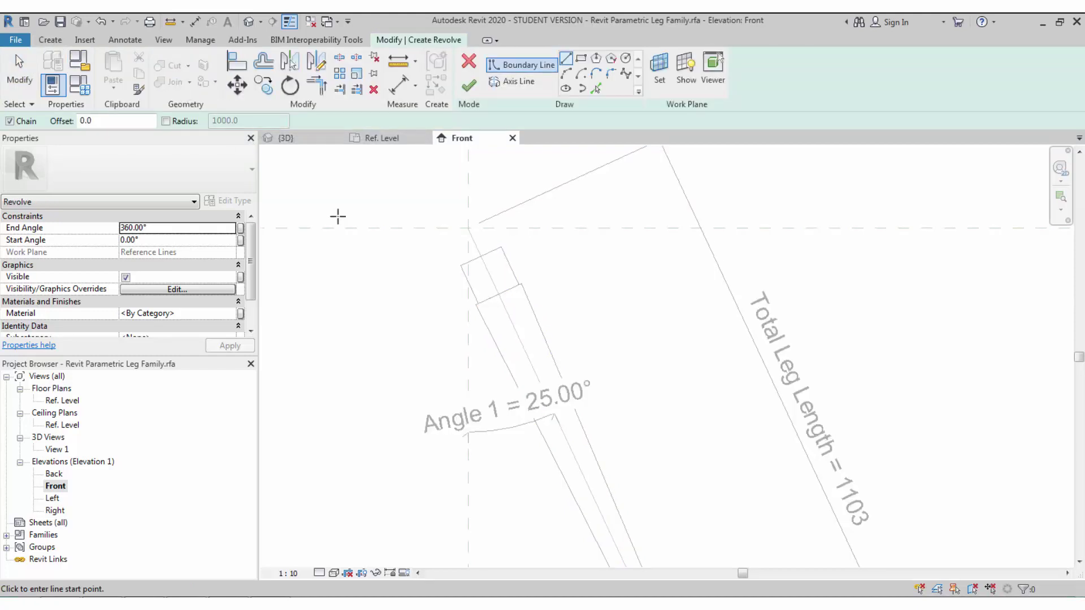
click(597, 89)
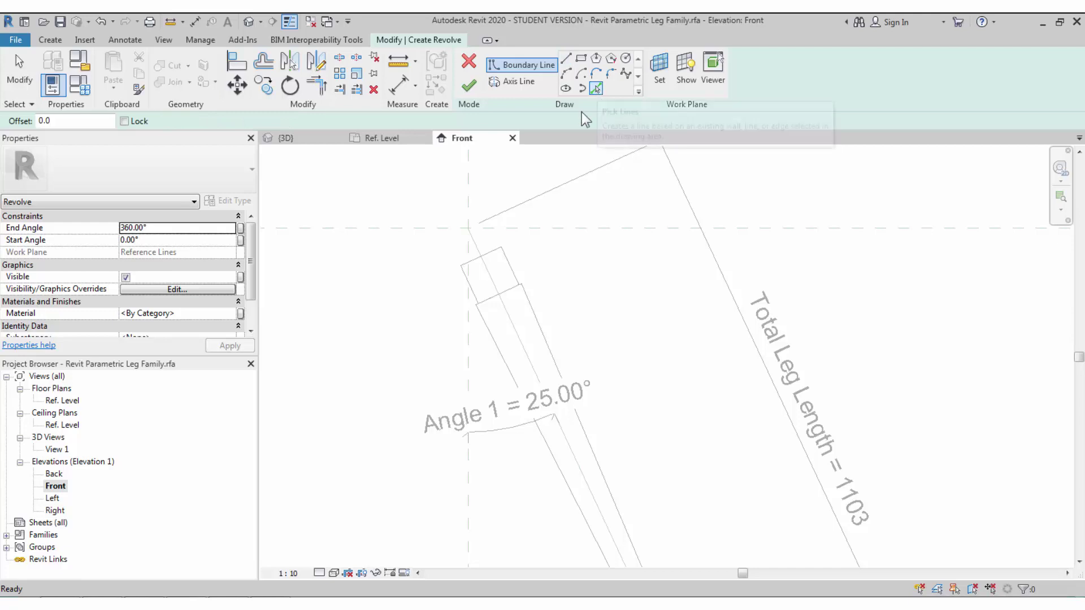
scroll(483, 234, up, 2)
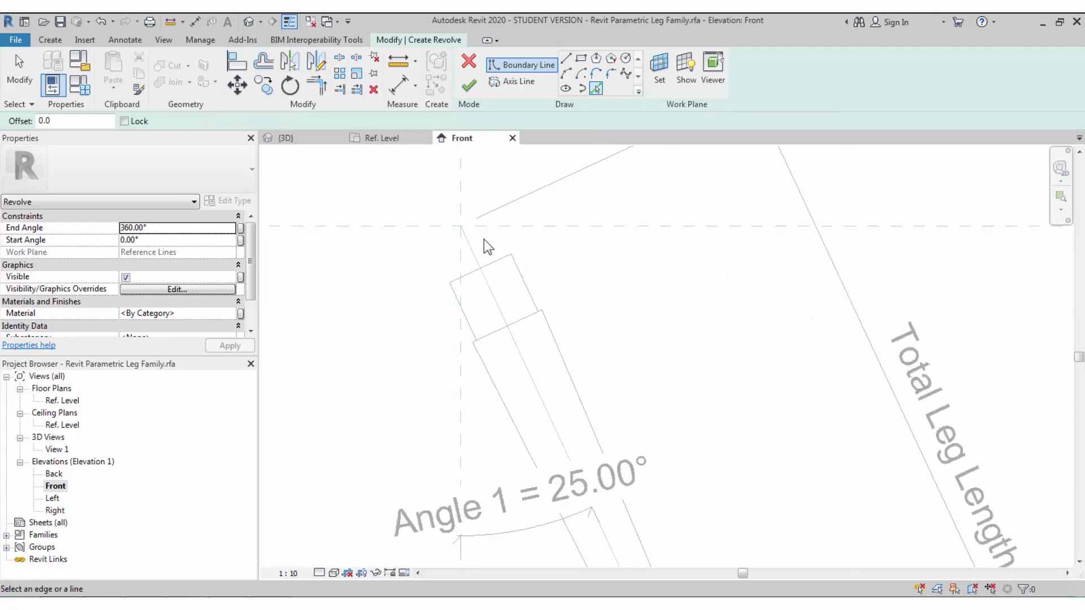
click(476, 252)
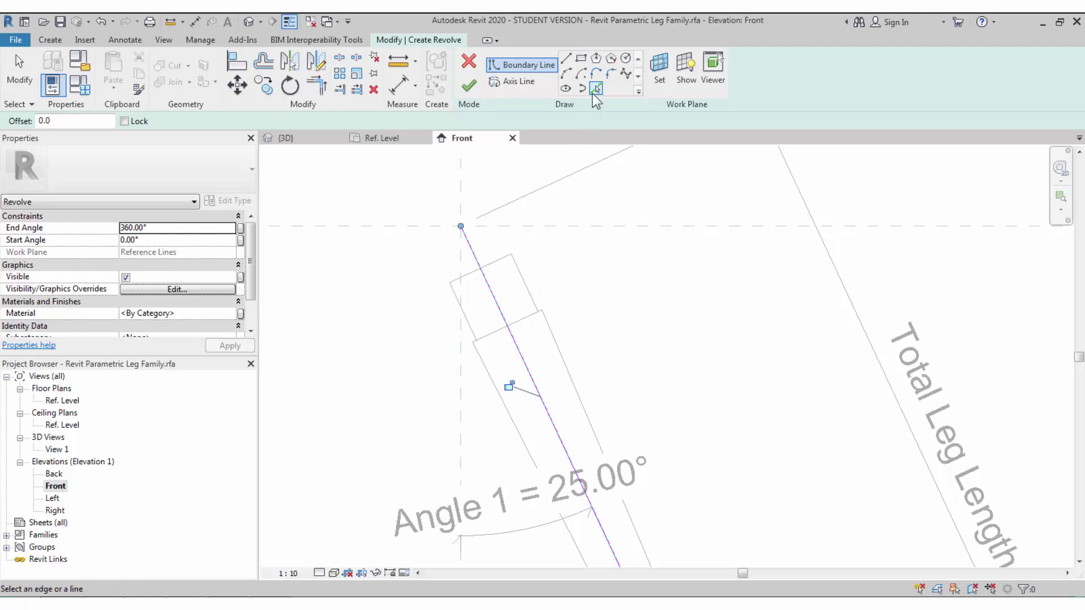
Step: Draw a closed rectangular boundary loop at the leg top, including a 40.0 segment
click(566, 58)
click(460, 226)
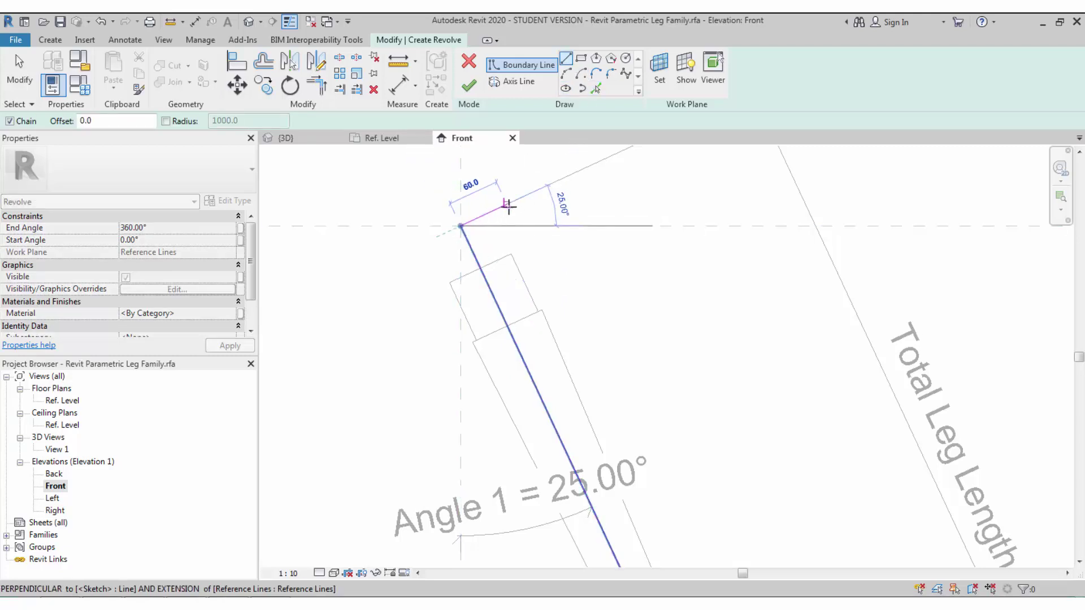
click(522, 197)
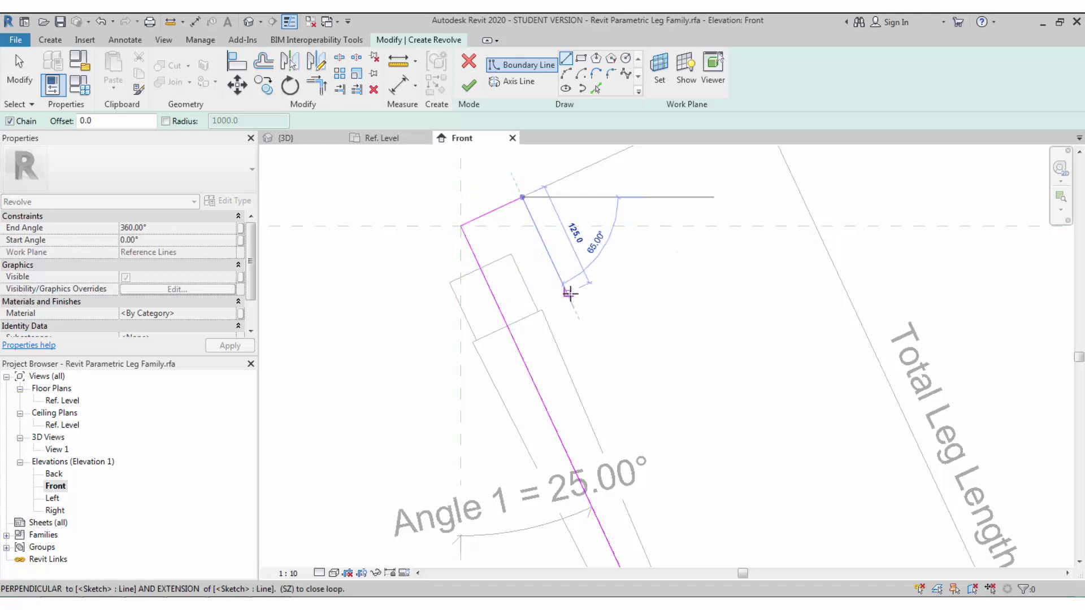
click(568, 290)
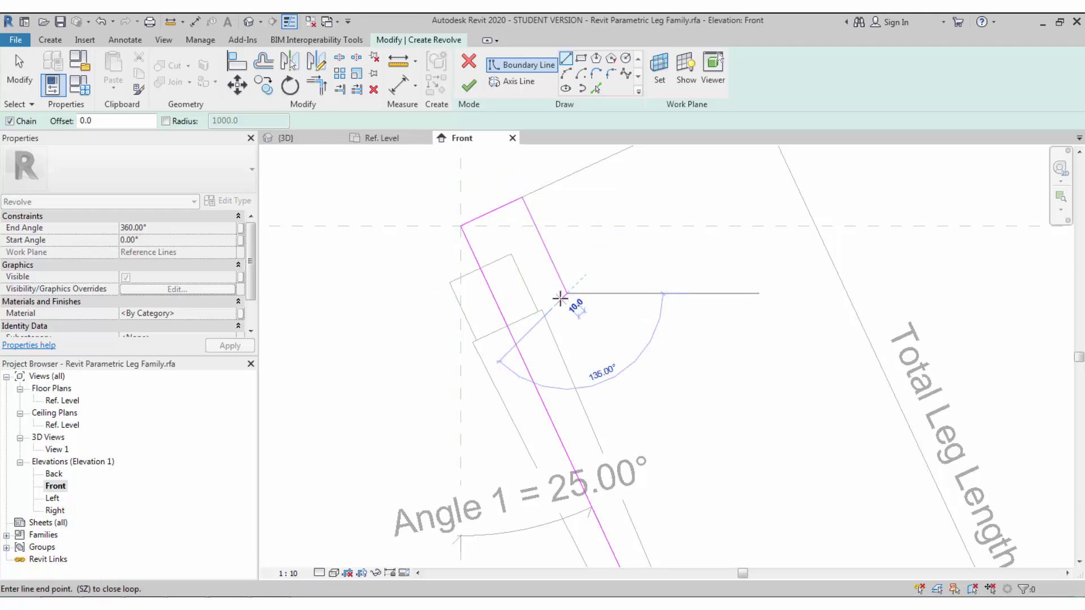
scroll(562, 294, up, 1)
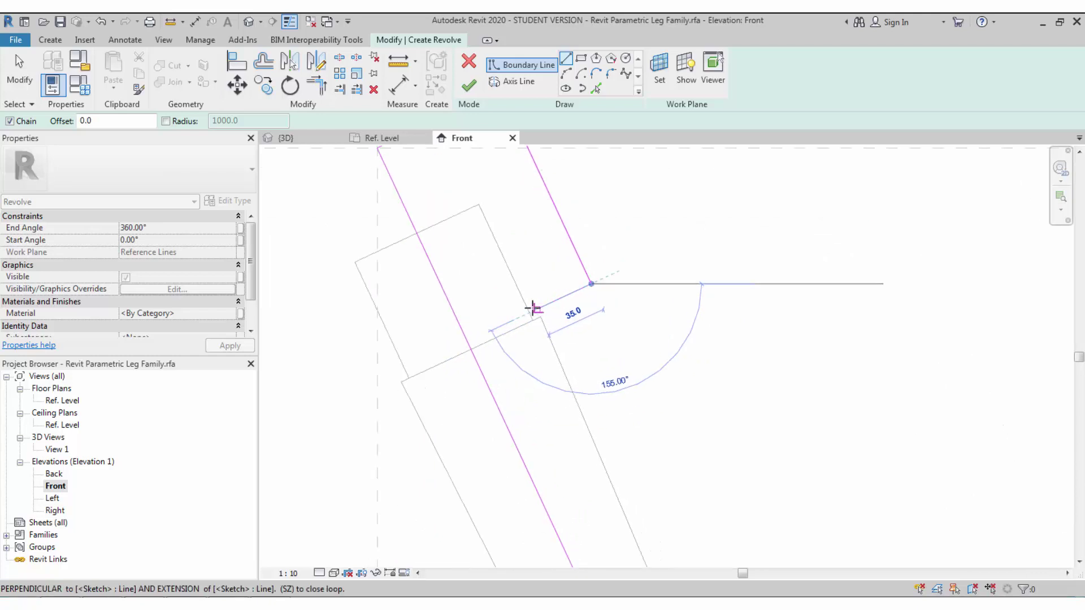
scroll(531, 308, up, 1)
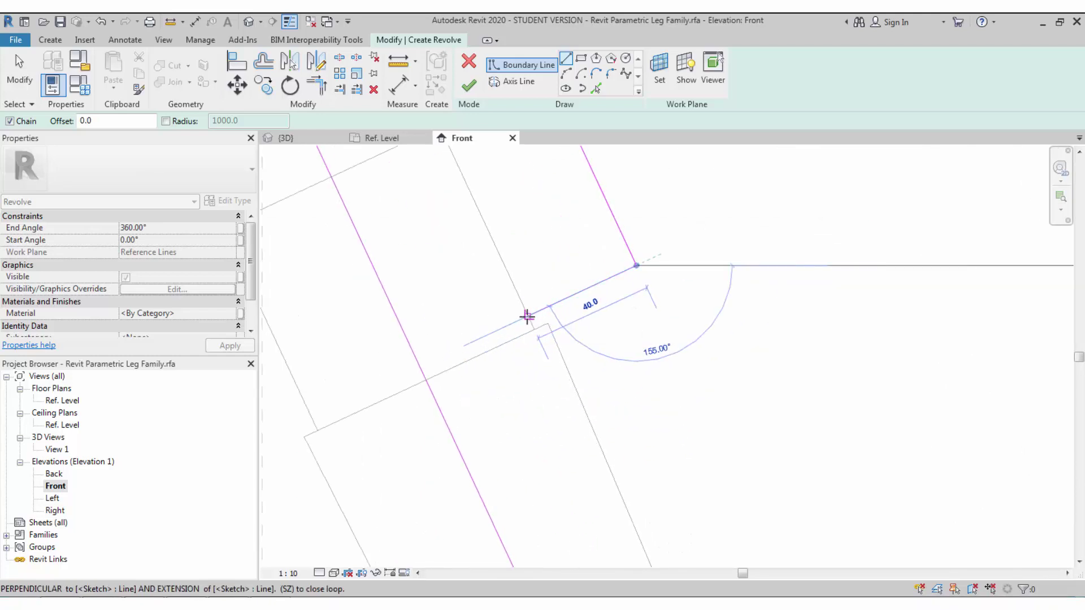
click(527, 316)
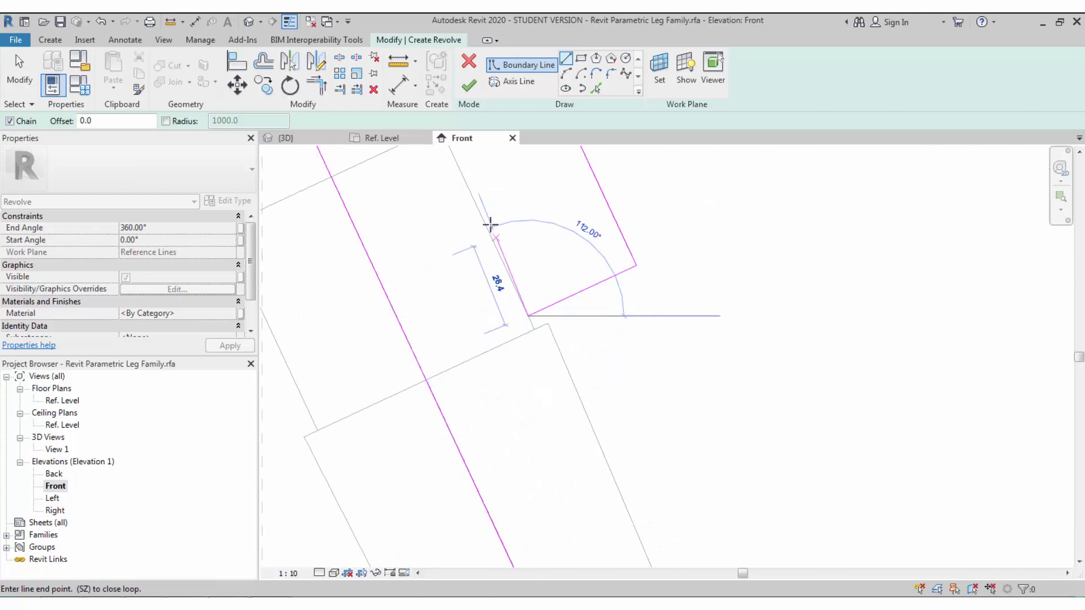
scroll(491, 225, down, 1)
middle_drag(491, 225, 529, 339)
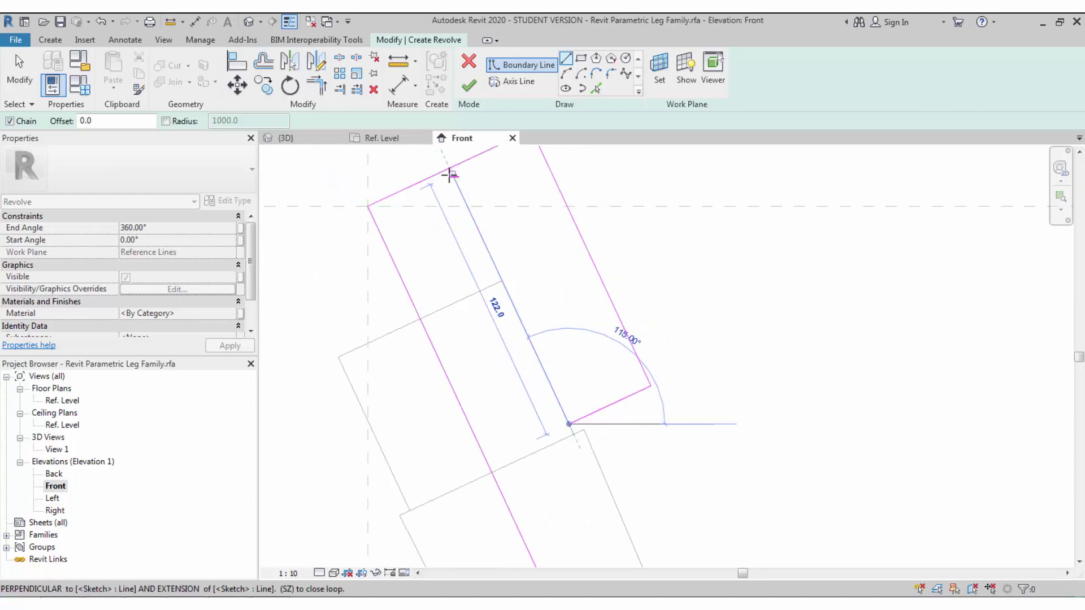
click(450, 170)
scroll(469, 285, down, 1)
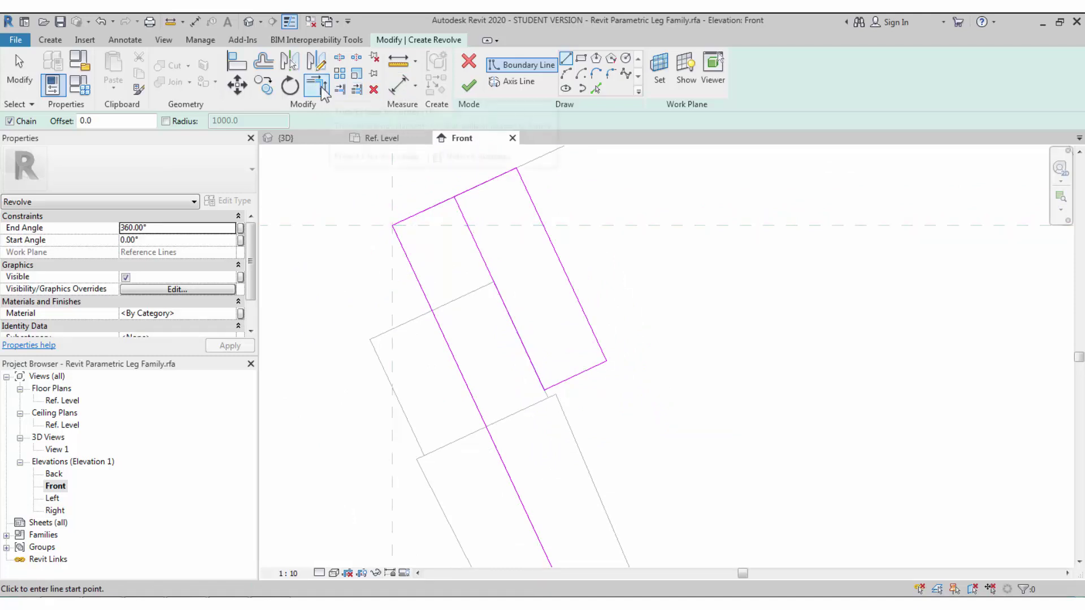
Step: Trim the profile's top line to the corner
click(321, 88)
click(468, 222)
click(467, 192)
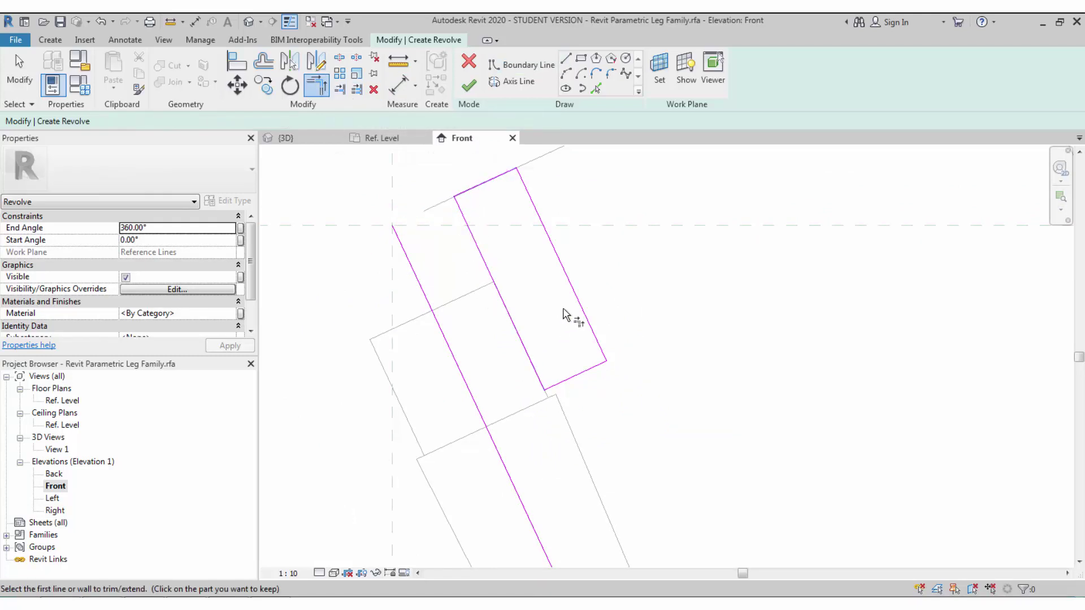
key(Escape)
Step: Narrow the profile by moving the right line inward and delete the picked reference-line sketch line
click(556, 266)
drag(556, 266, 509, 291)
scroll(560, 399, up, 2)
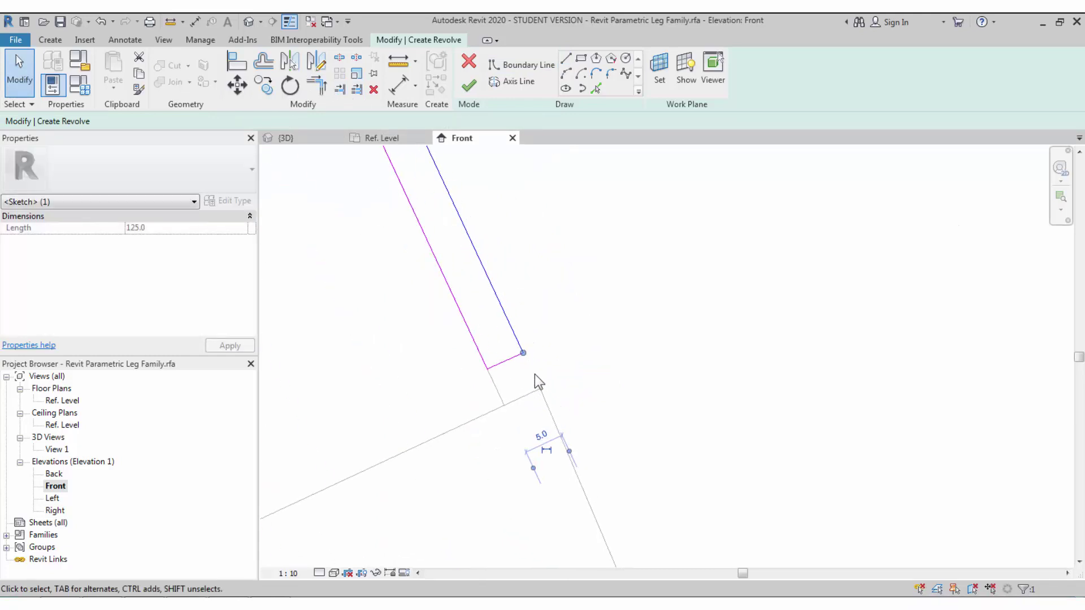
scroll(553, 397, down, 4)
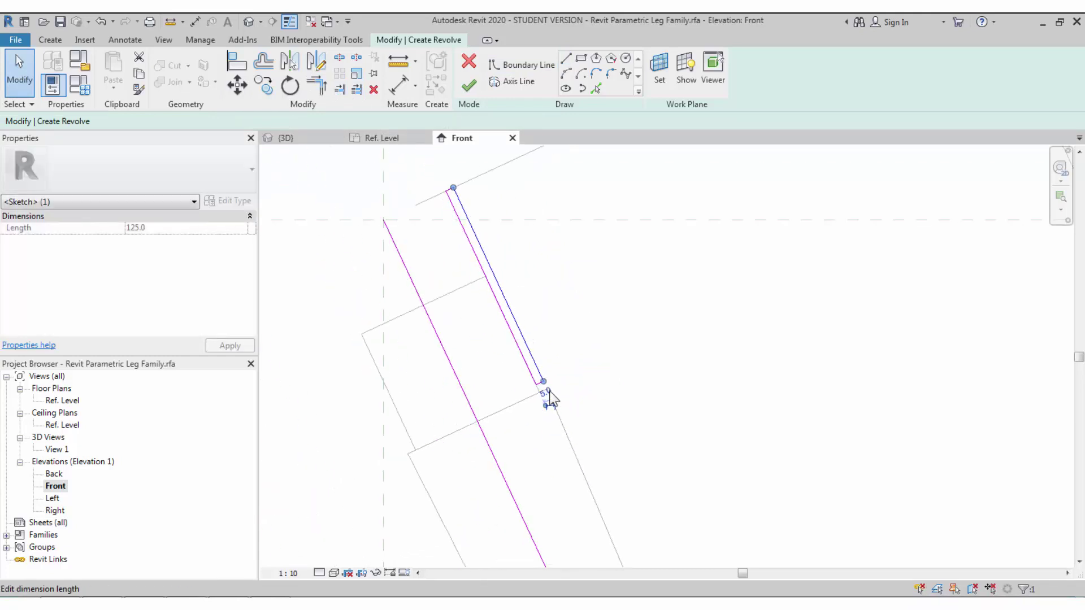
key(Escape)
click(449, 361)
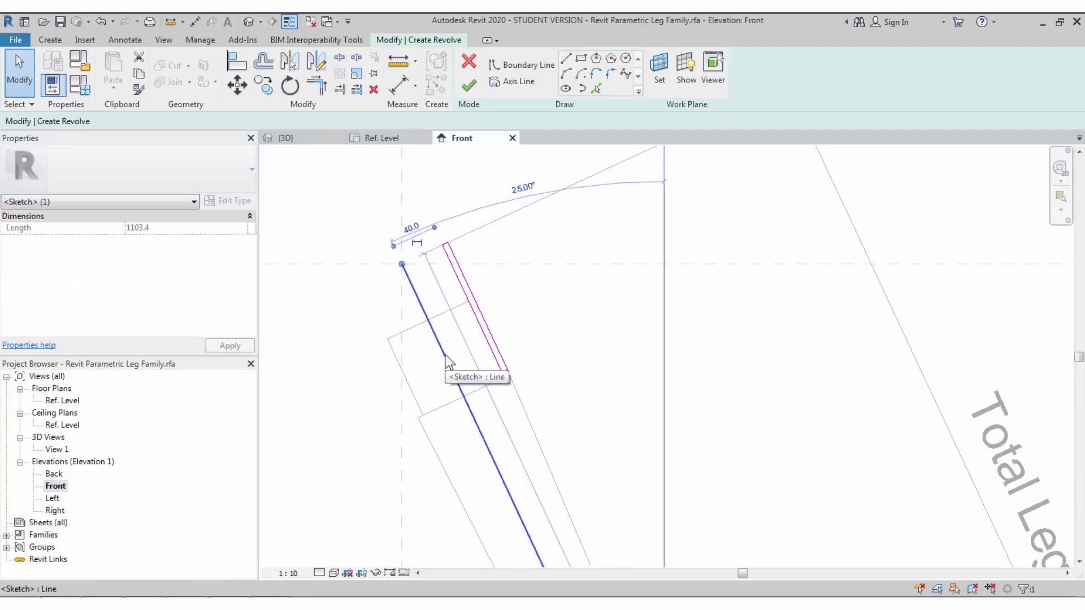
key(Delete)
drag(366, 208, 542, 404)
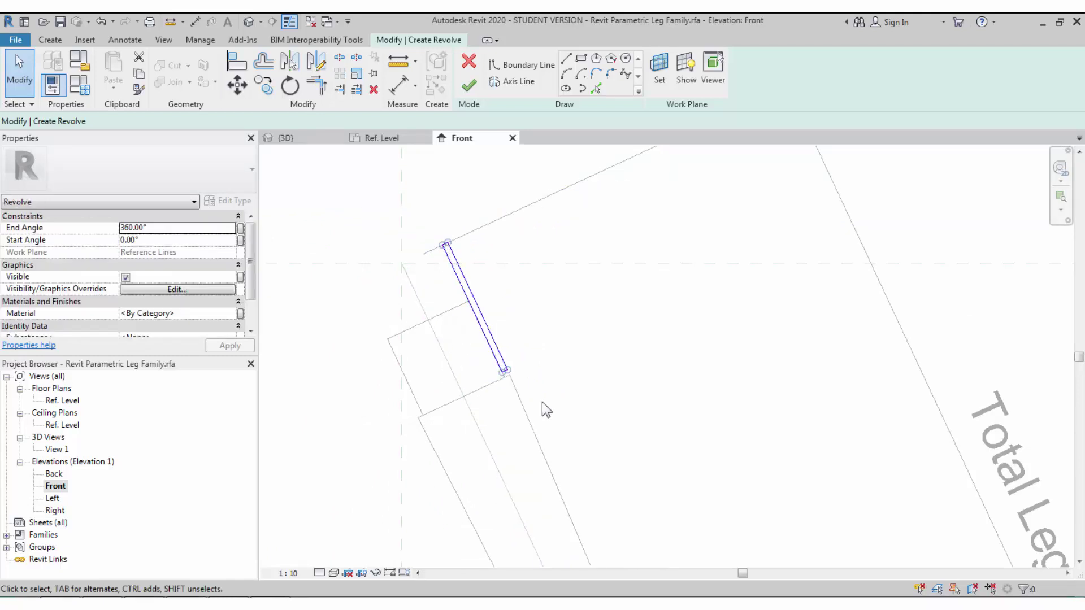
key(Escape)
Step: Set the angled reference line as the revolve's axis of rotation
scroll(527, 344, up, 1)
click(514, 83)
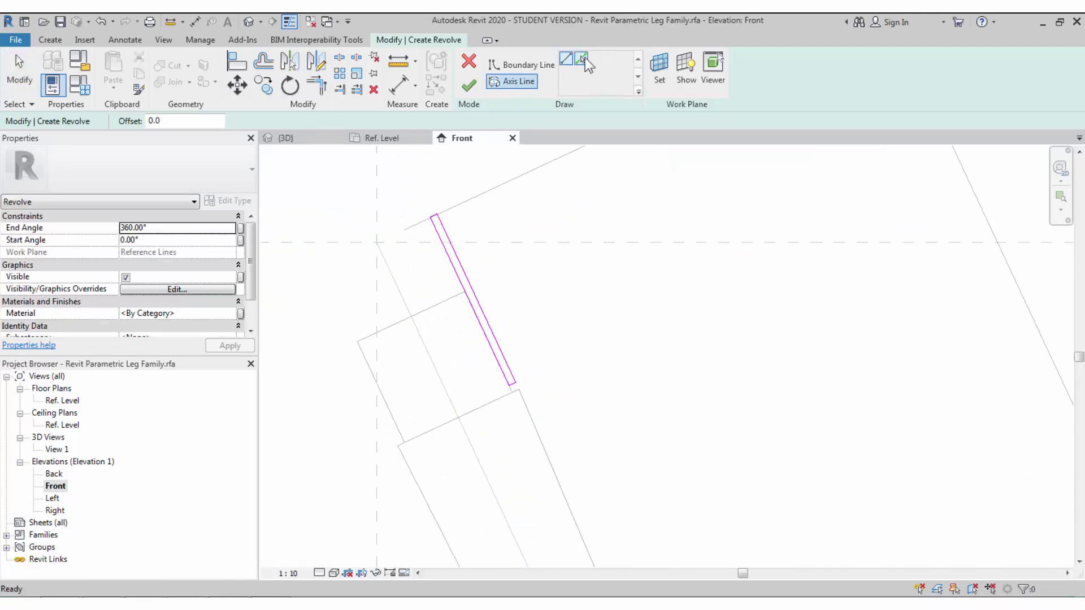
click(394, 284)
key(Escape)
key(Escape)
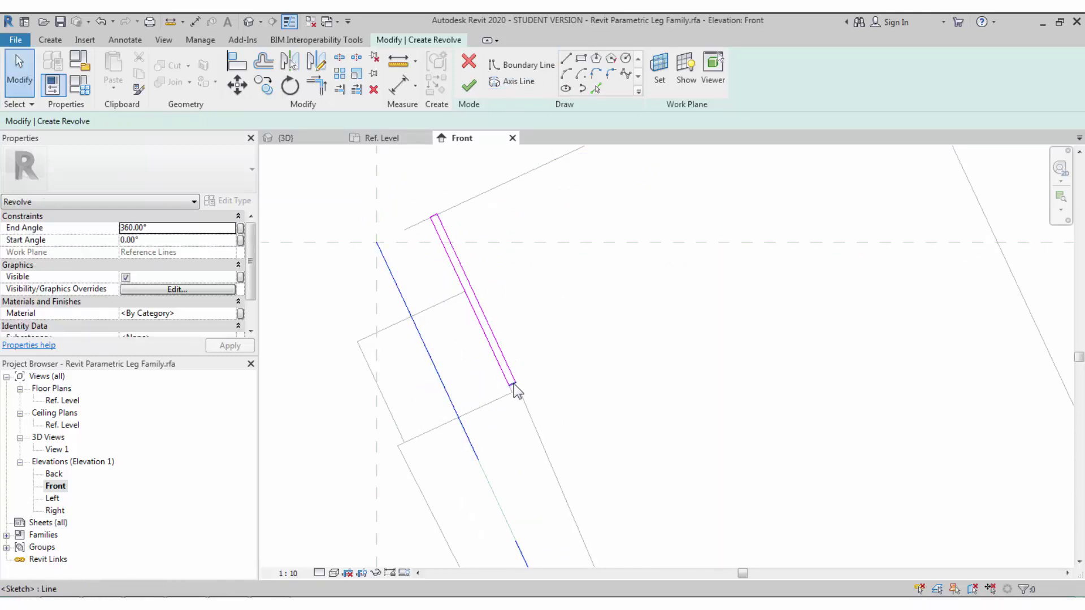
scroll(517, 385, up, 1)
middle_drag(517, 386, 569, 400)
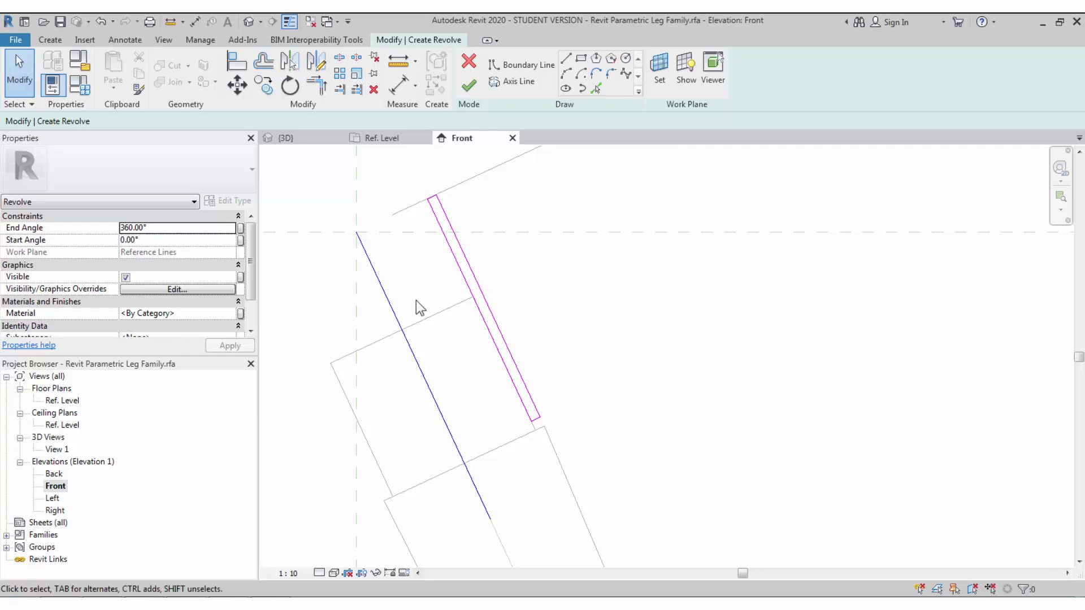
Step: Align and lock the axis top end to the horizontal reference plane
click(237, 61)
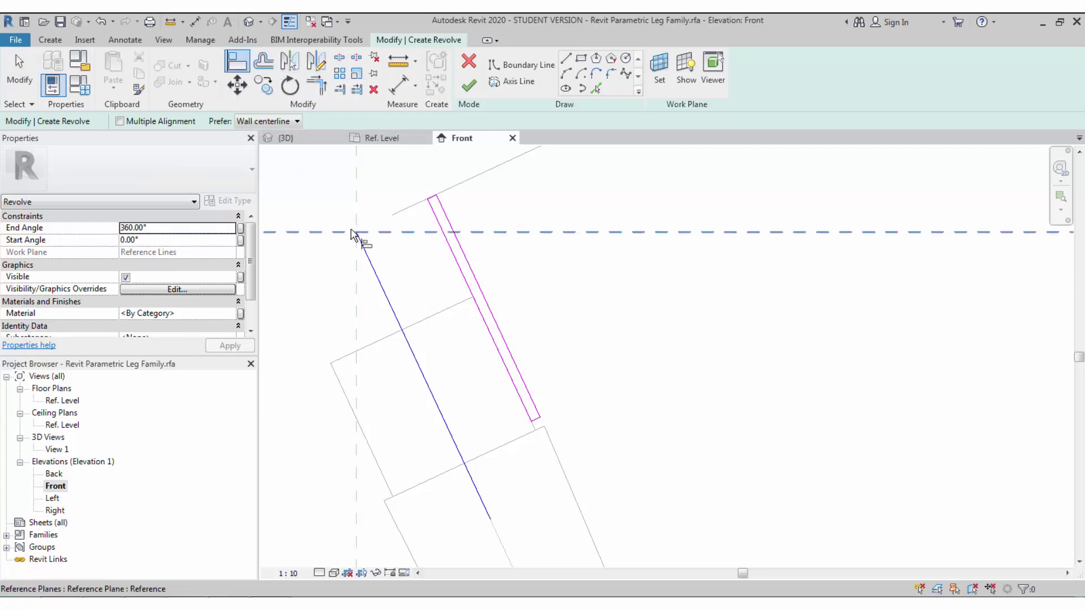
click(357, 232)
click(434, 199)
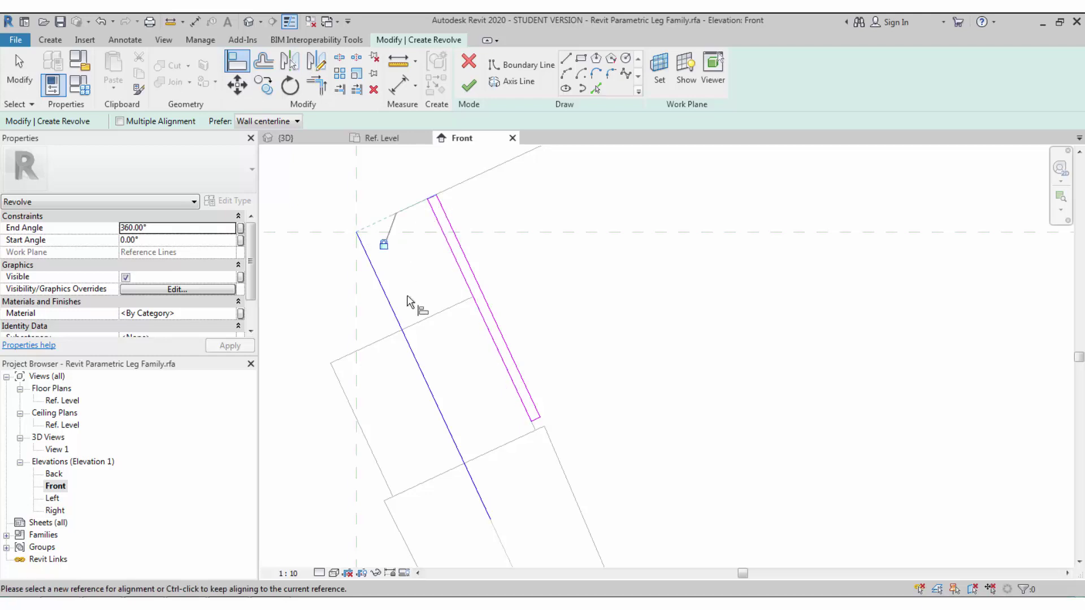
Step: Add a 125 aligned dimension from the axis top to the profile end and select it
click(398, 85)
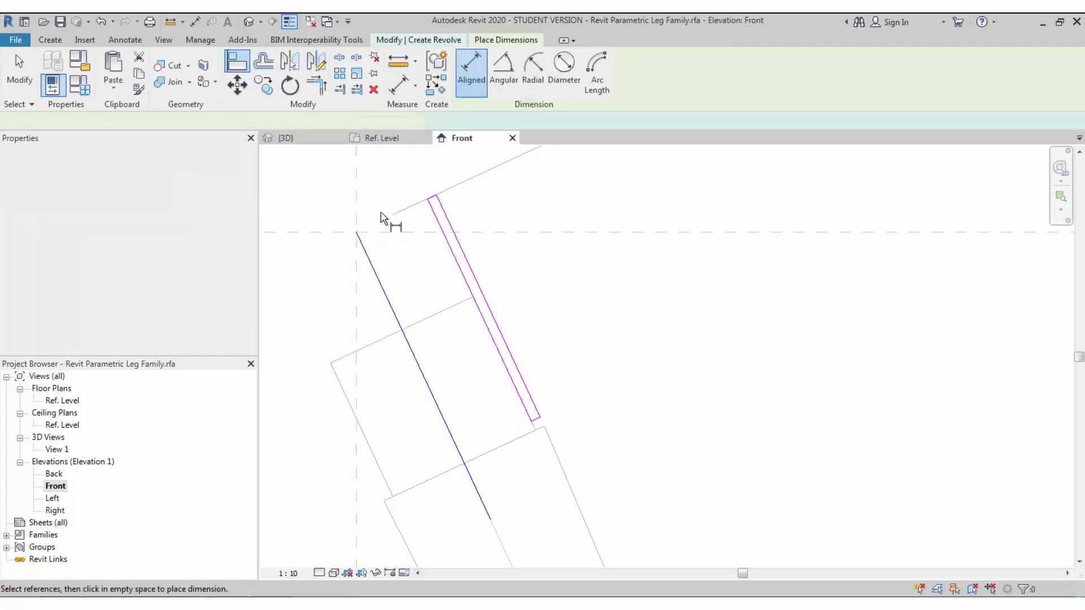
click(357, 232)
click(539, 419)
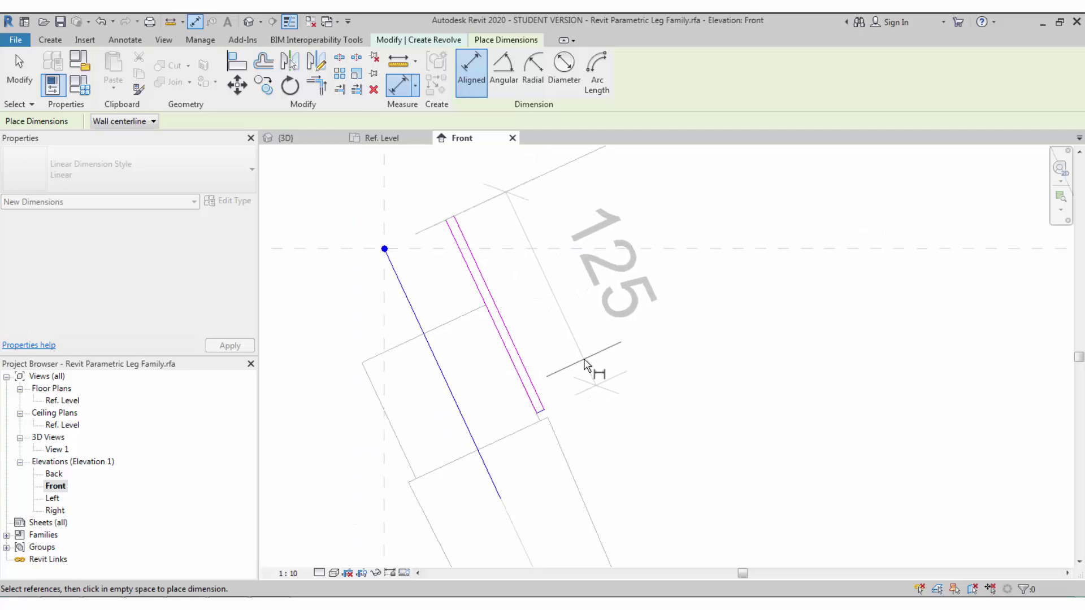
click(591, 367)
scroll(632, 416, down, 1)
key(Escape)
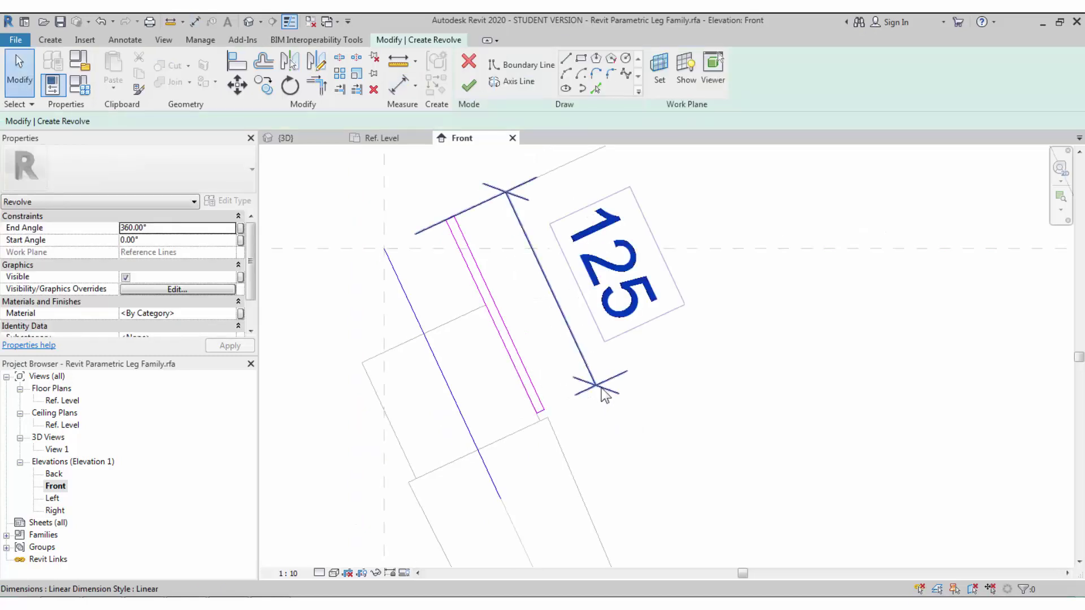
click(592, 399)
scroll(591, 330, down, 6)
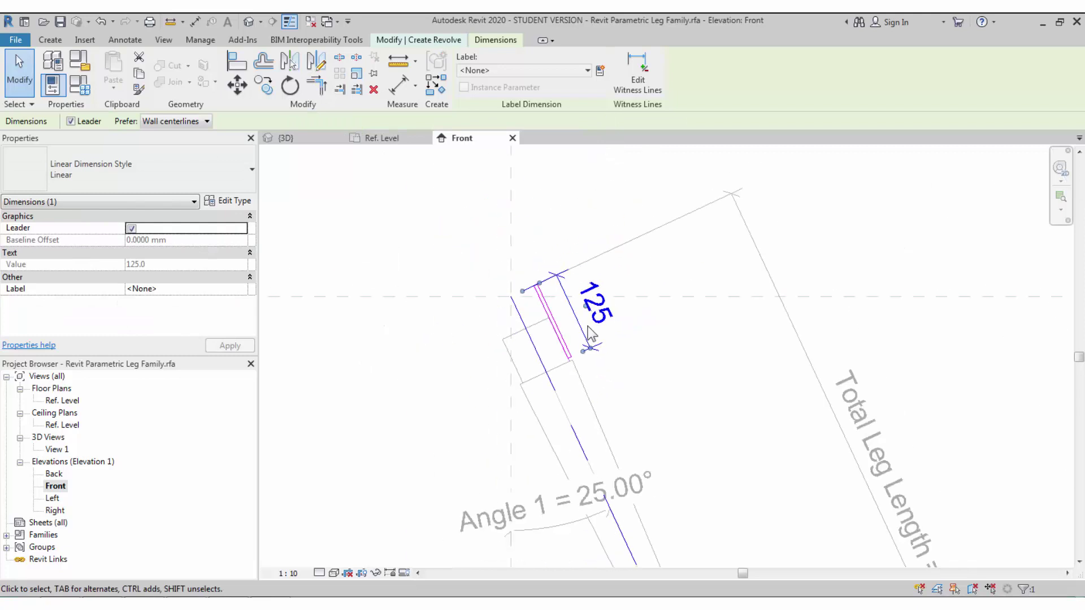
scroll(620, 259, up, 3)
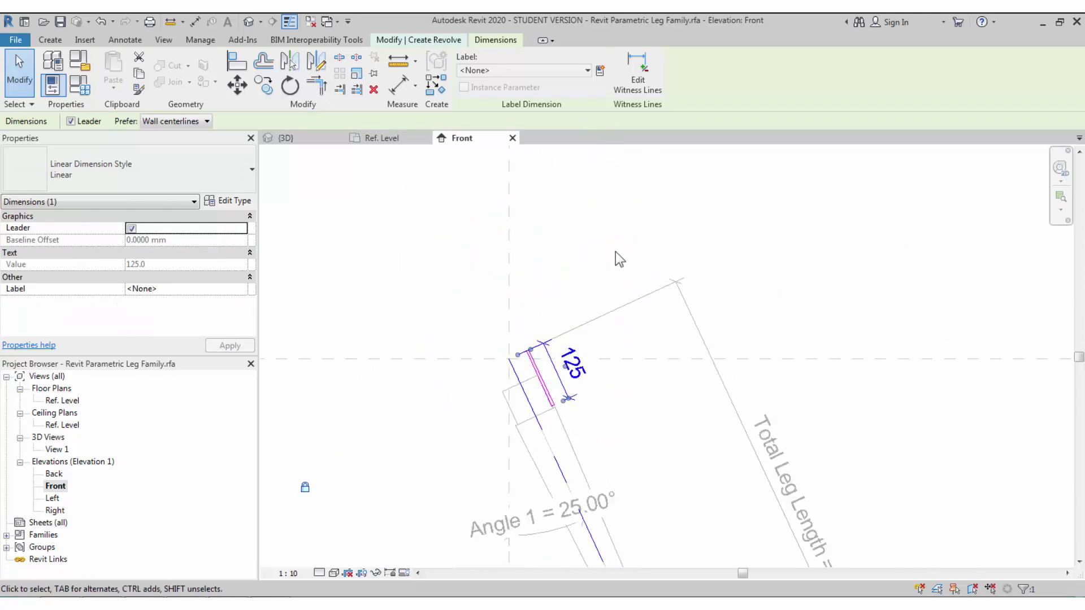
Step: Label the selected dimension with a new parameter named b1
click(600, 71)
text(b1)
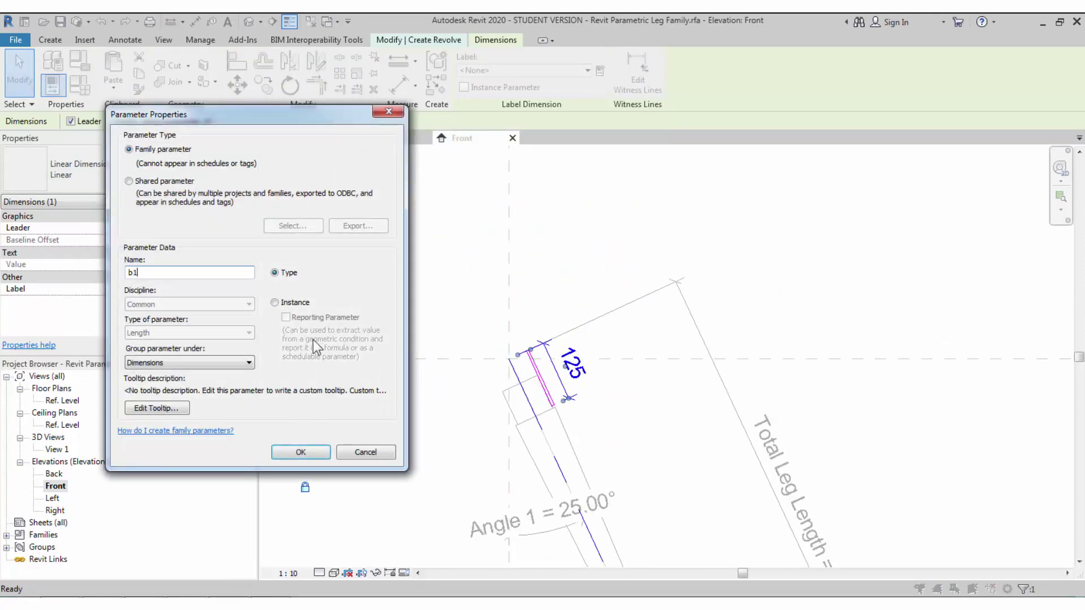
click(298, 451)
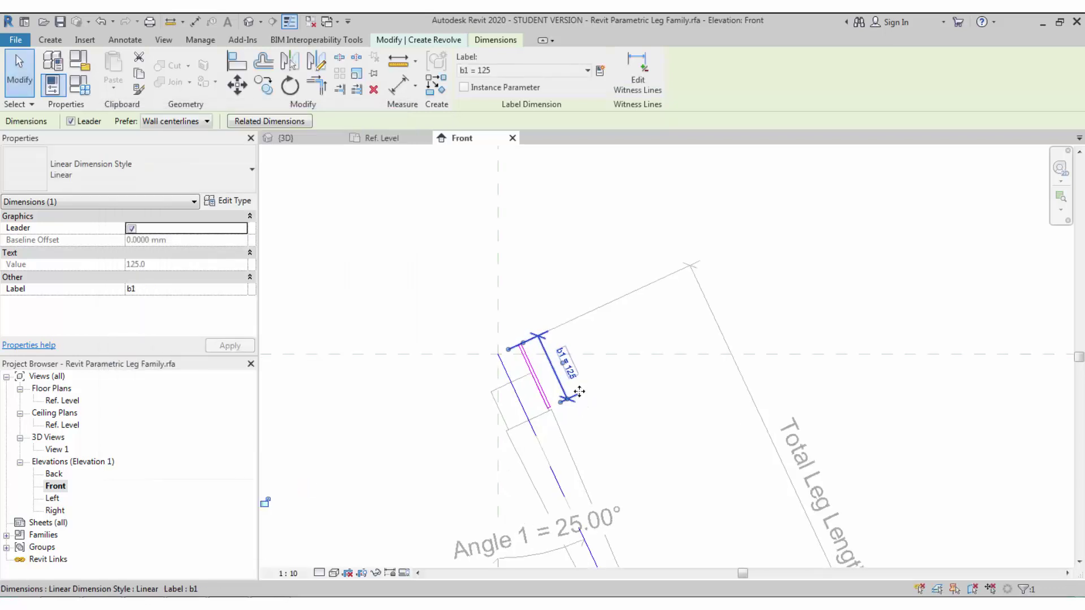
key(Escape)
scroll(557, 411, up, 5)
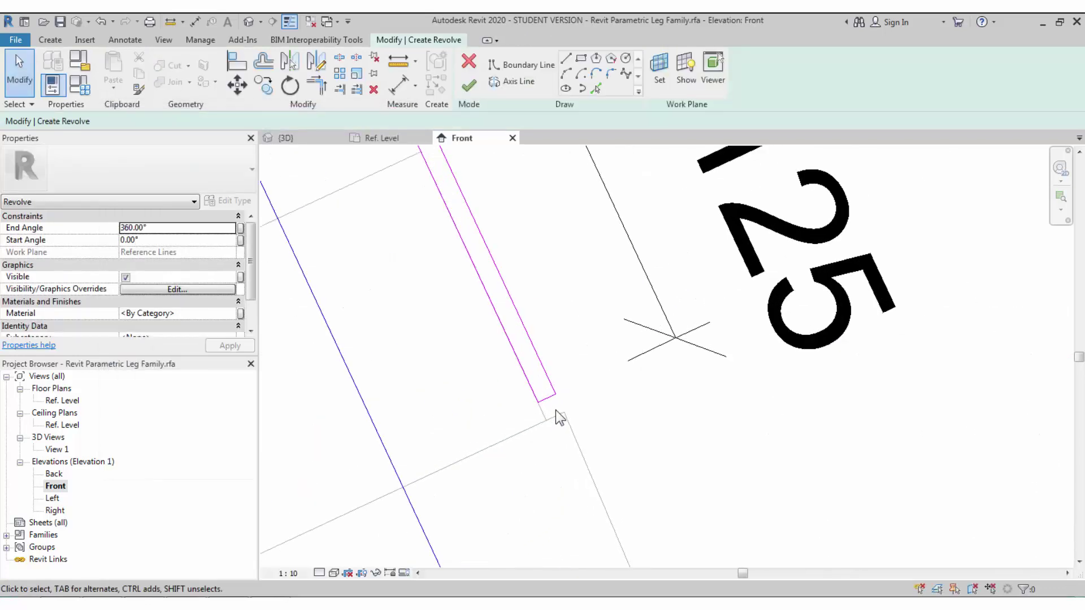
Step: Start another aligned dimension with DI, cancel it, and bring up Family Types with FT
key(d)
key(i)
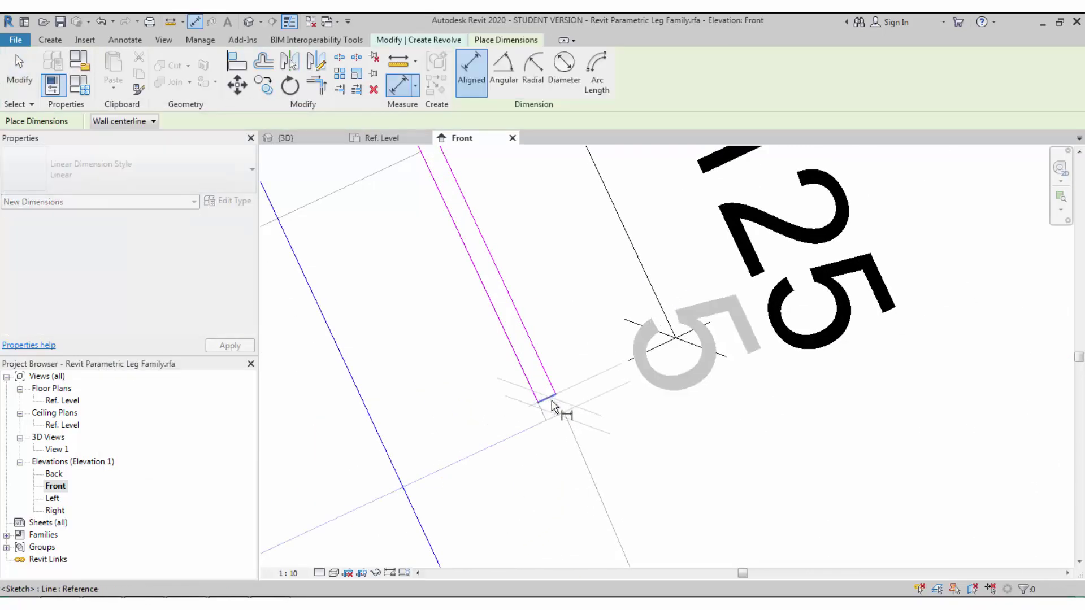
scroll(553, 406, down, 2)
scroll(565, 412, up, 2)
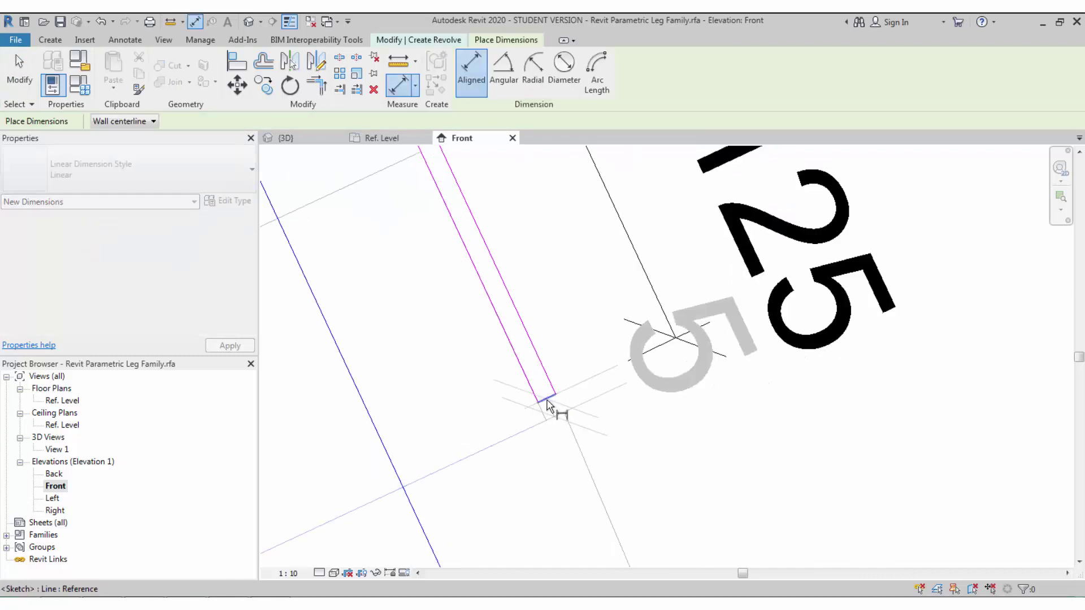
scroll(547, 405, down, 3)
key(Escape)
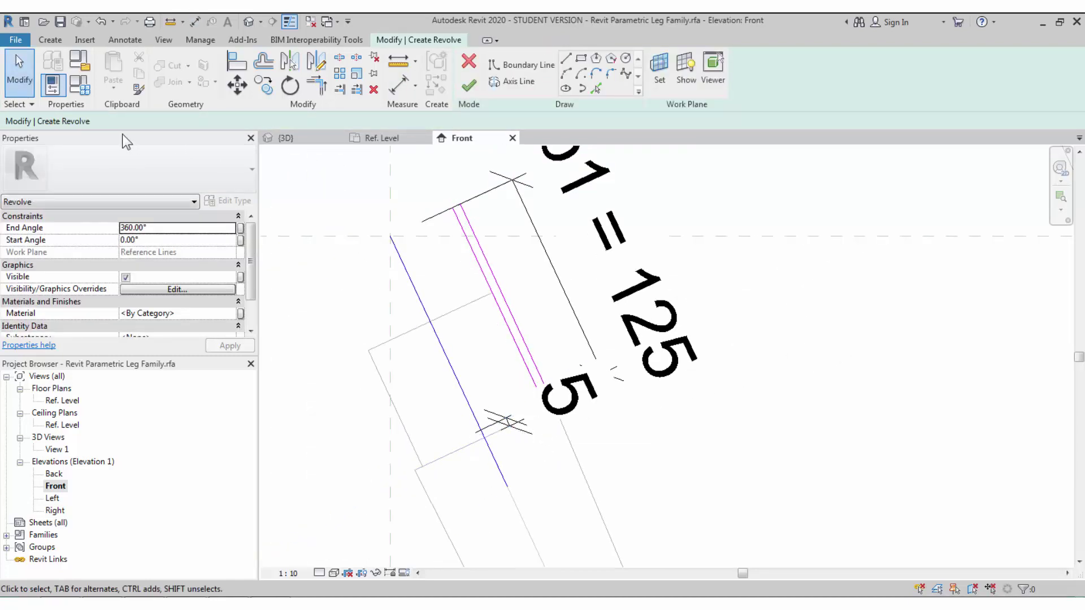
key(f)
key(t)
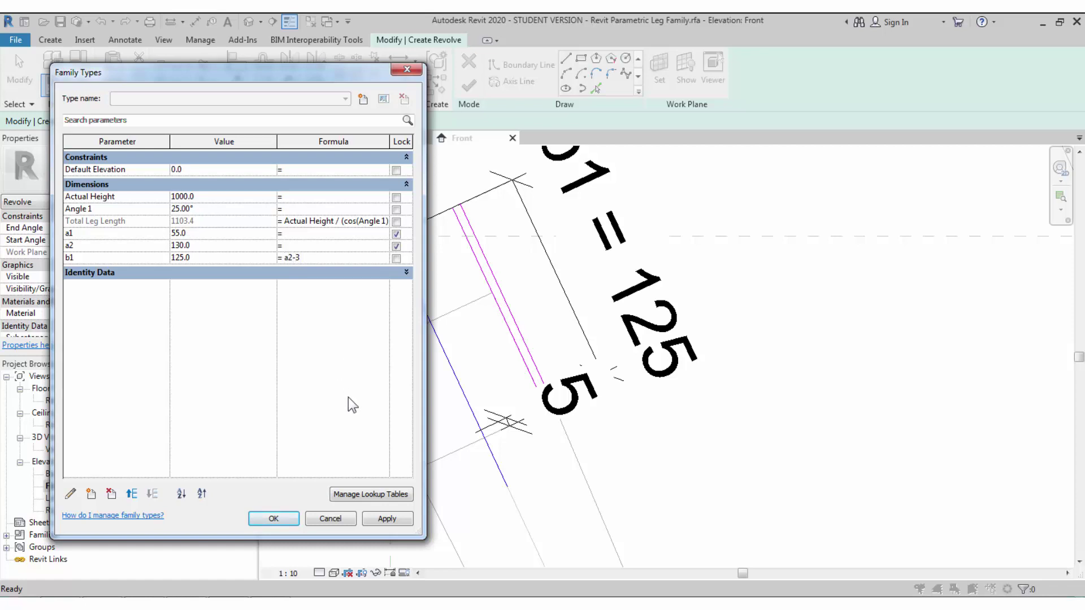
Step: Give b1 the formula a2 + 2 mm so it reads 132, apply, and close
click(376, 520)
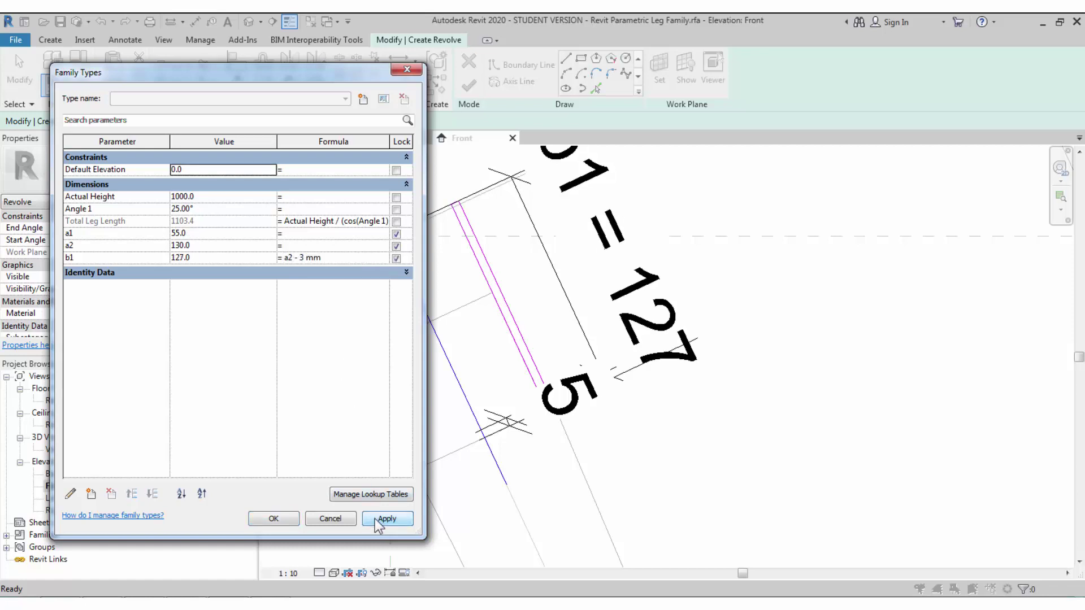
drag(316, 73, 348, 130)
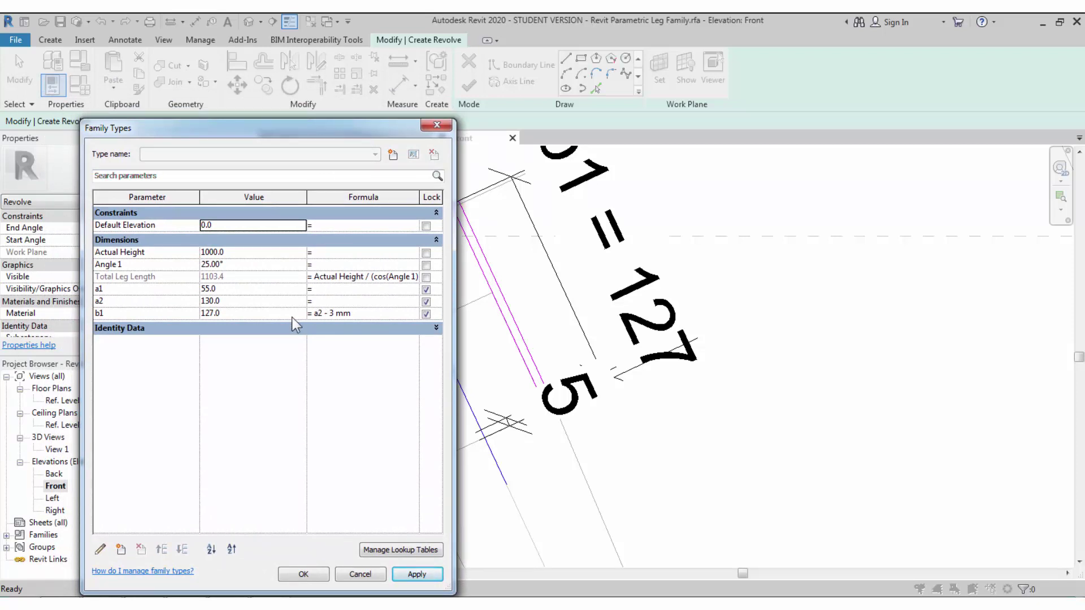
click(331, 316)
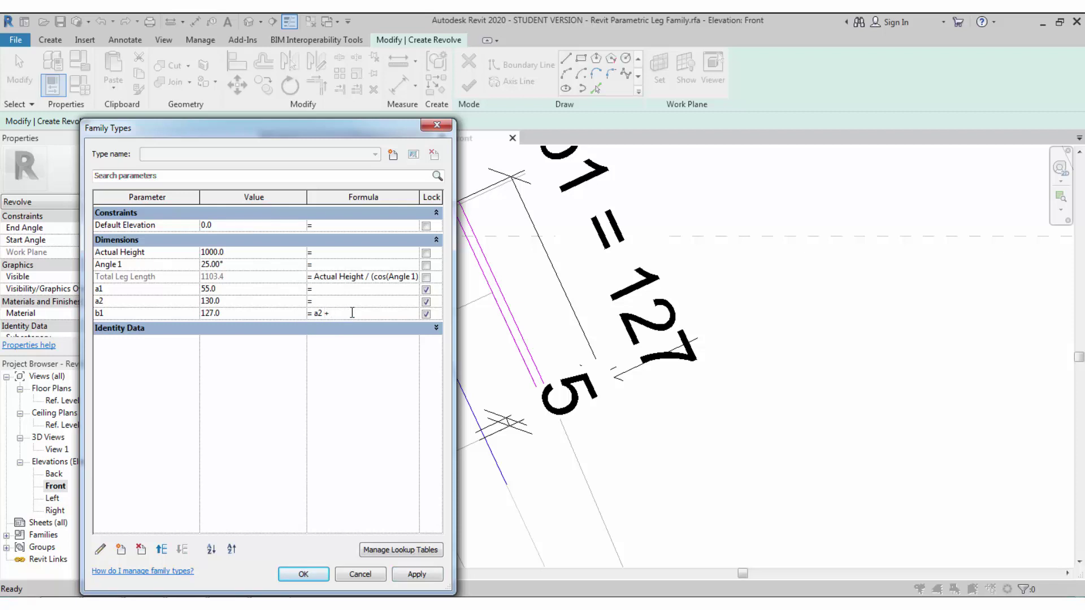
click(415, 574)
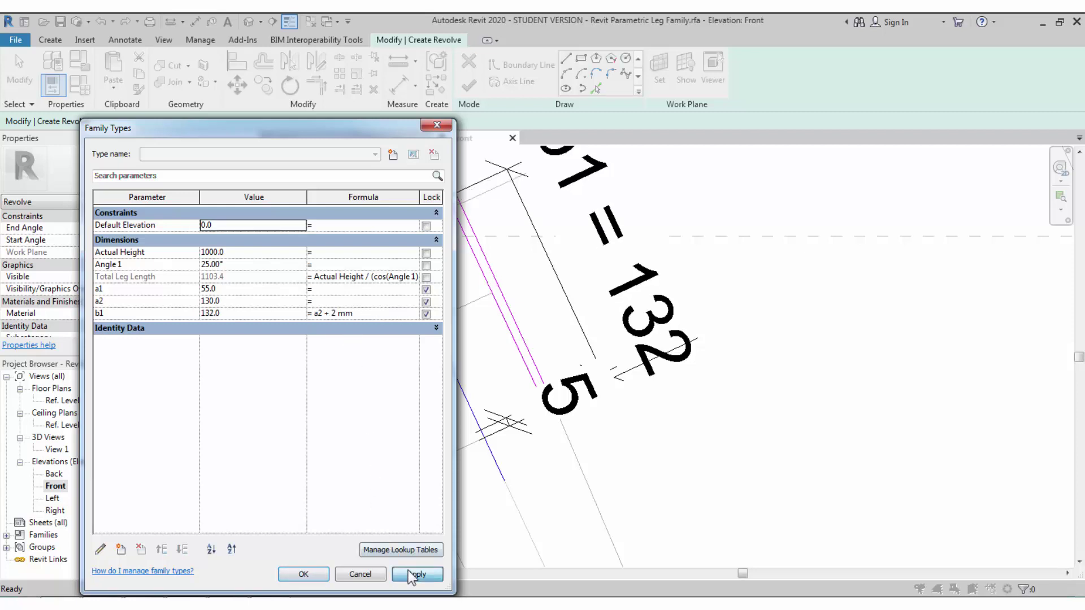
drag(343, 124, 252, 105)
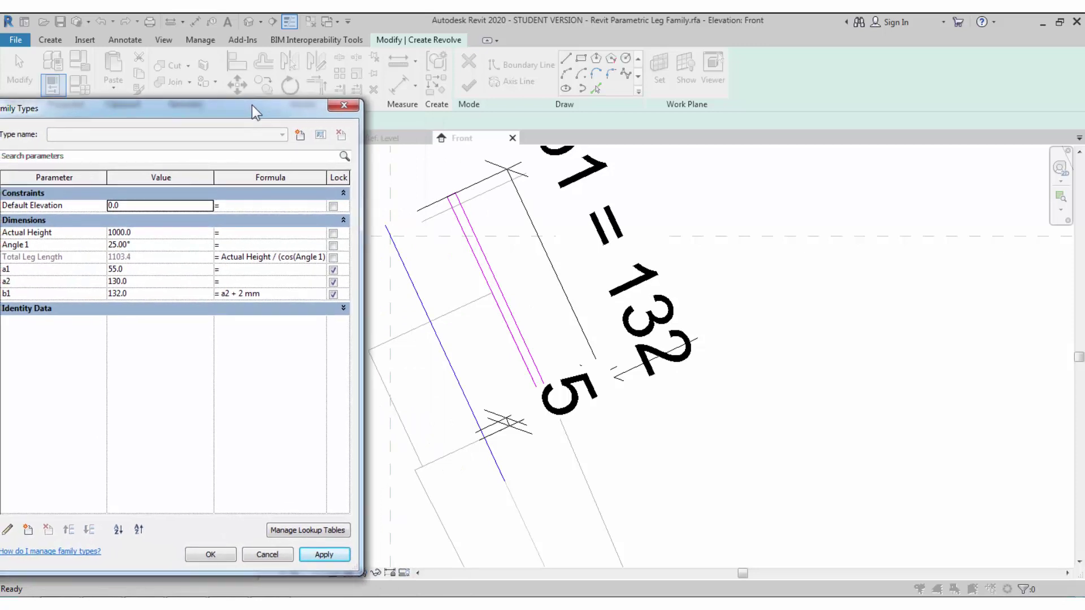
click(210, 555)
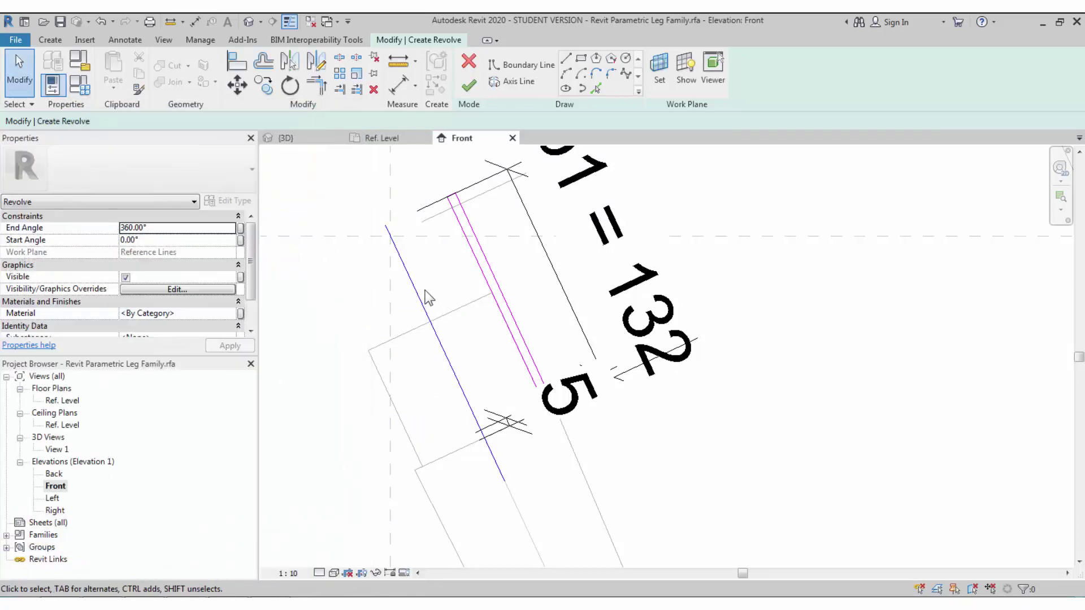
Step: Shorten the revolve axis line from its top end
scroll(421, 291, down, 1)
click(428, 320)
drag(394, 244, 419, 298)
key(Escape)
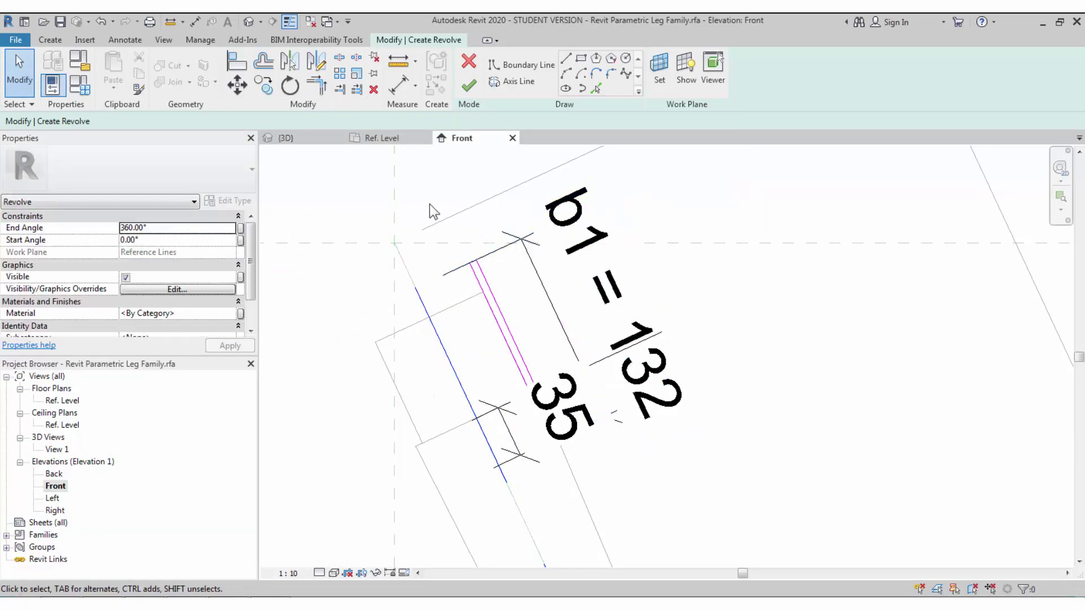
Step: Align the sketch line to the slanted reference line
click(237, 61)
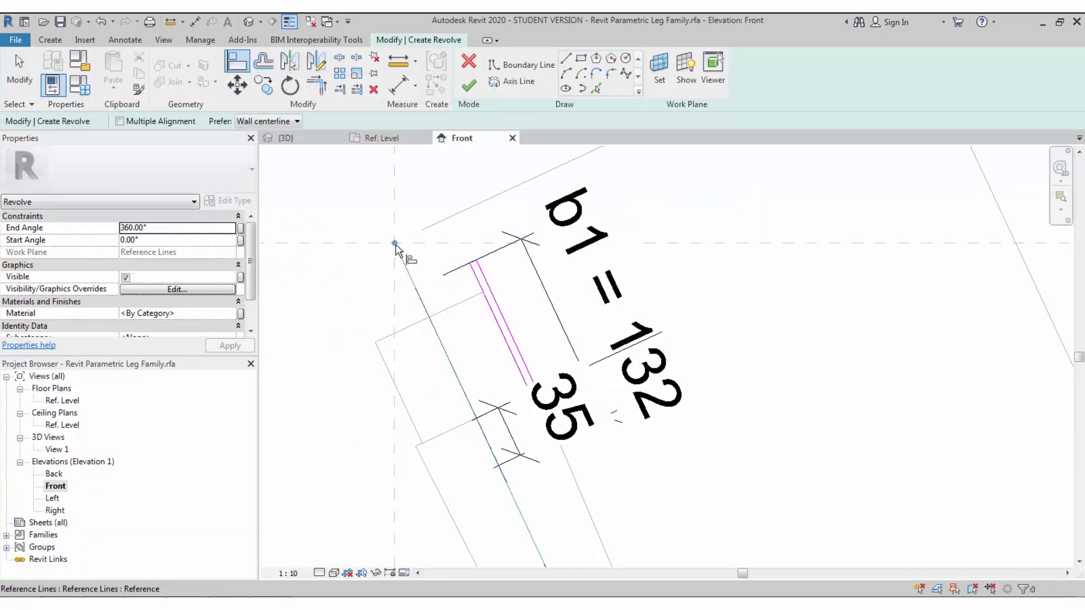
click(398, 249)
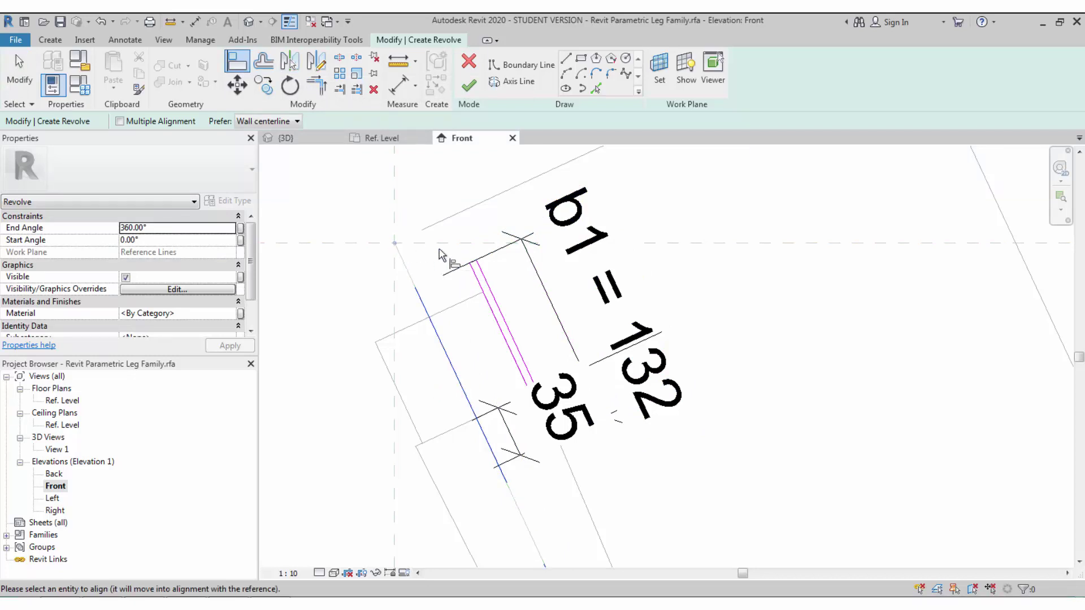
scroll(474, 263, up, 3)
click(473, 264)
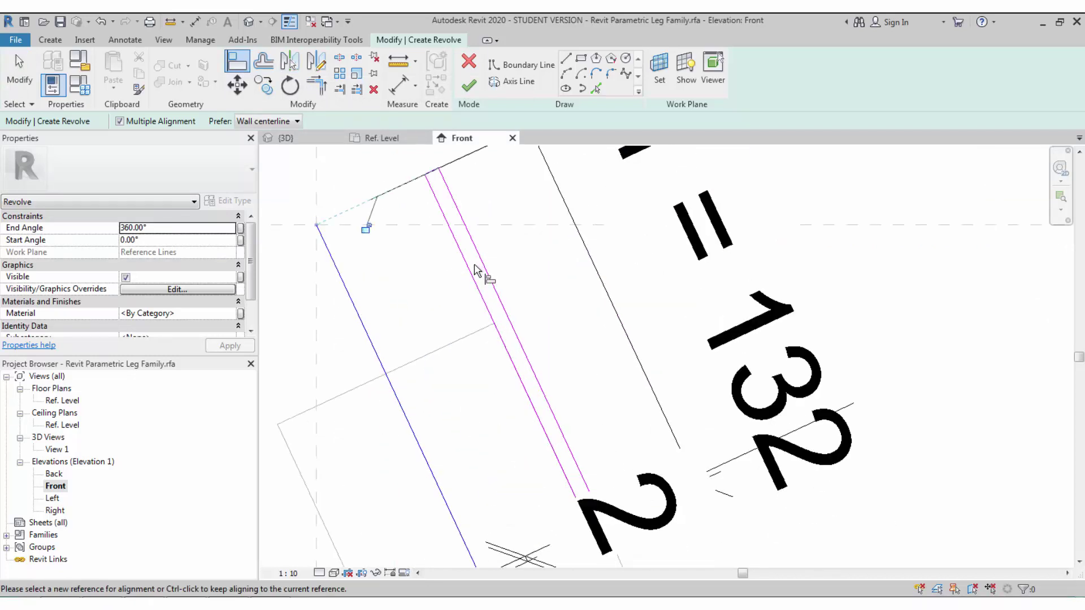
key(Escape)
Step: Re-attach the b1 dimension's witness lines to the top line
click(484, 256)
scroll(484, 256, down, 2)
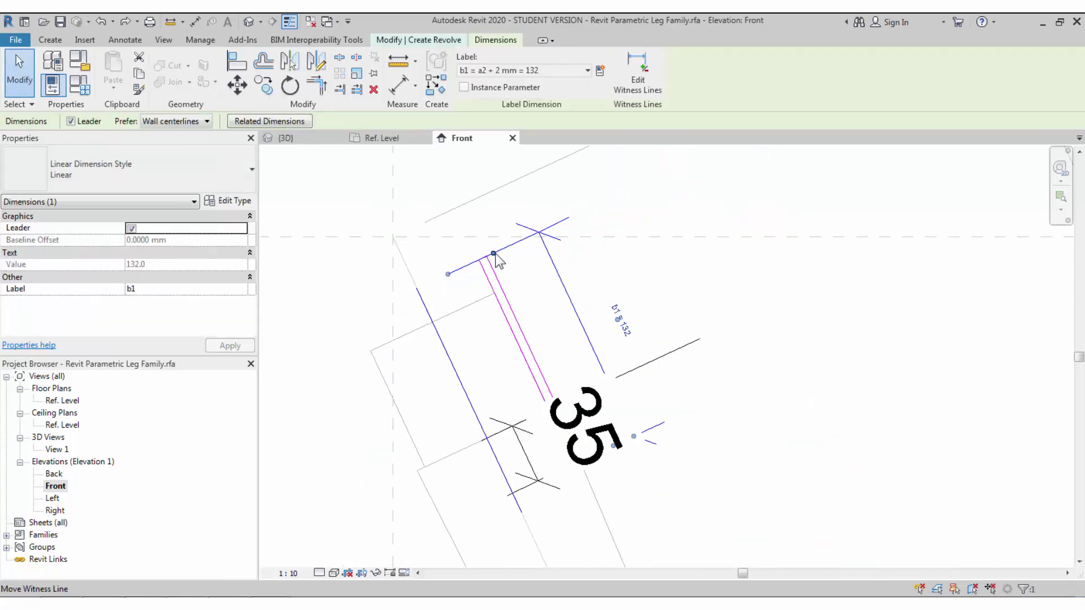
click(637, 74)
click(395, 242)
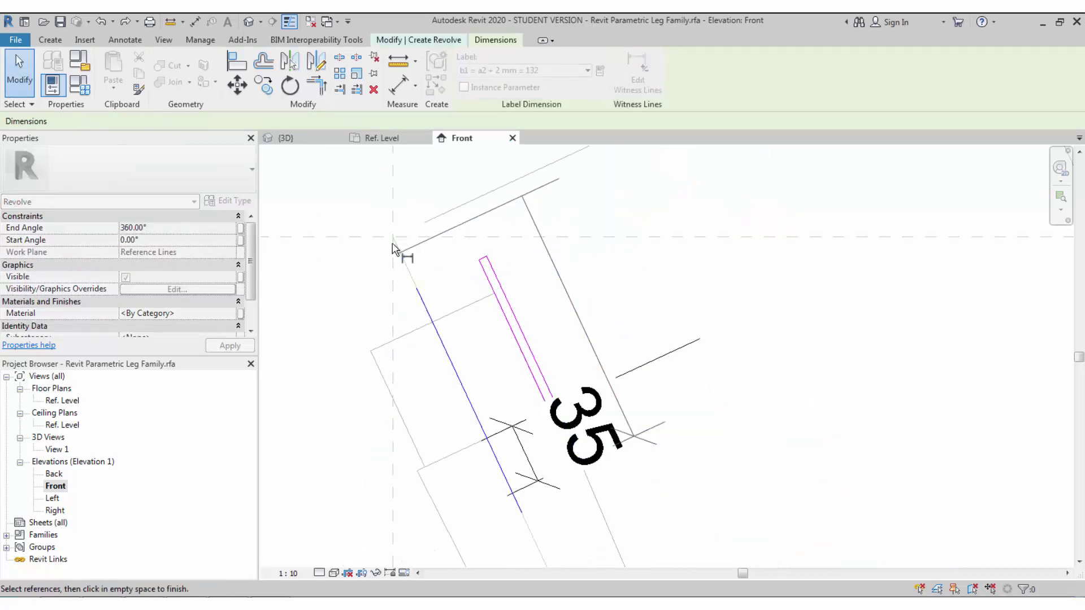
click(472, 222)
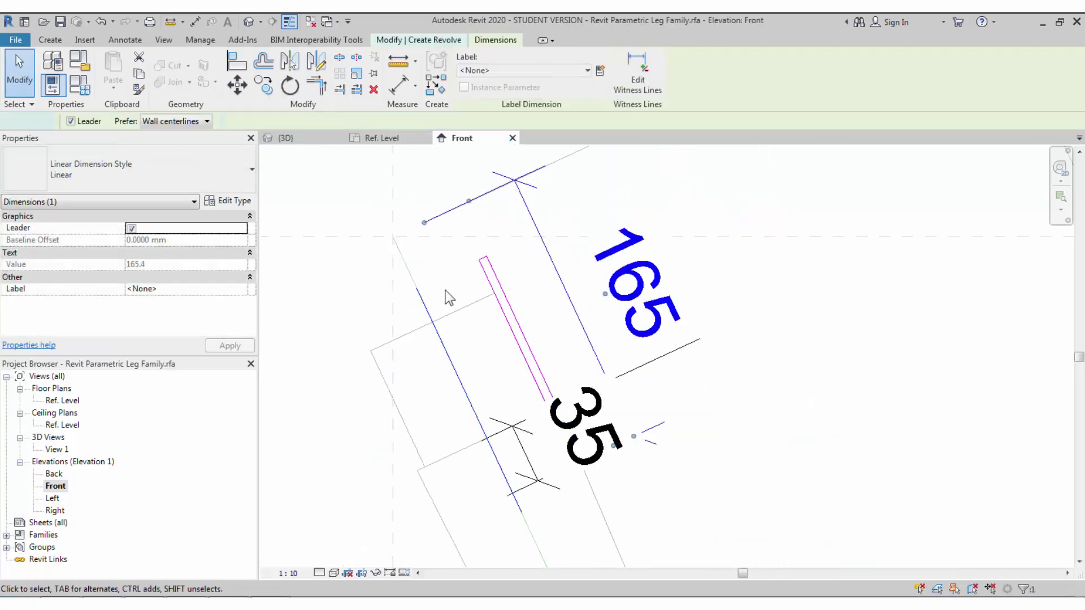
click(482, 258)
click(463, 300)
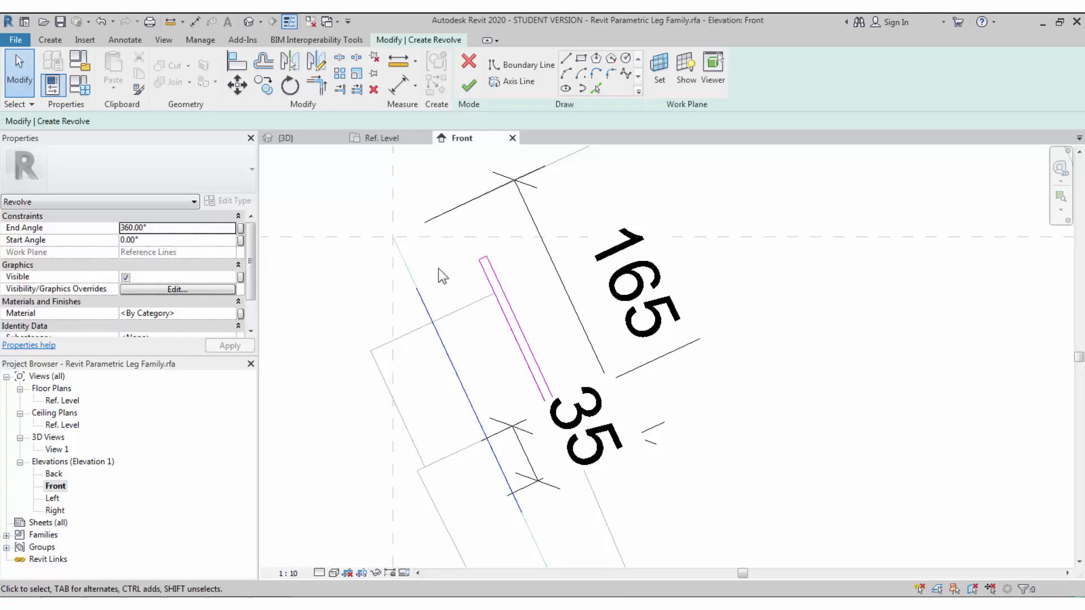
Step: Align the magenta profile line to the top reference line
click(236, 61)
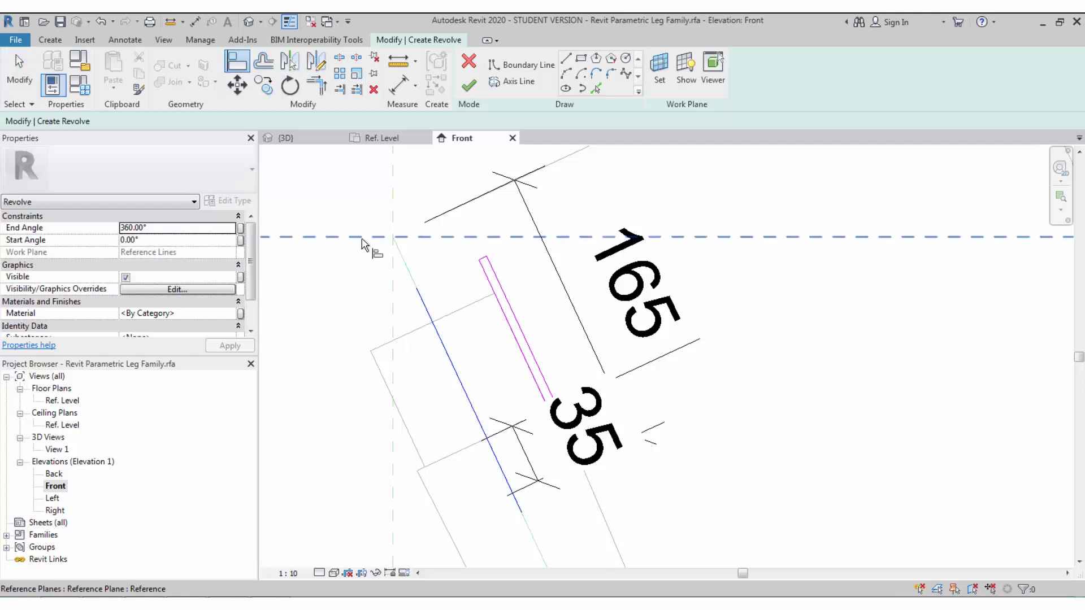
click(395, 237)
click(483, 261)
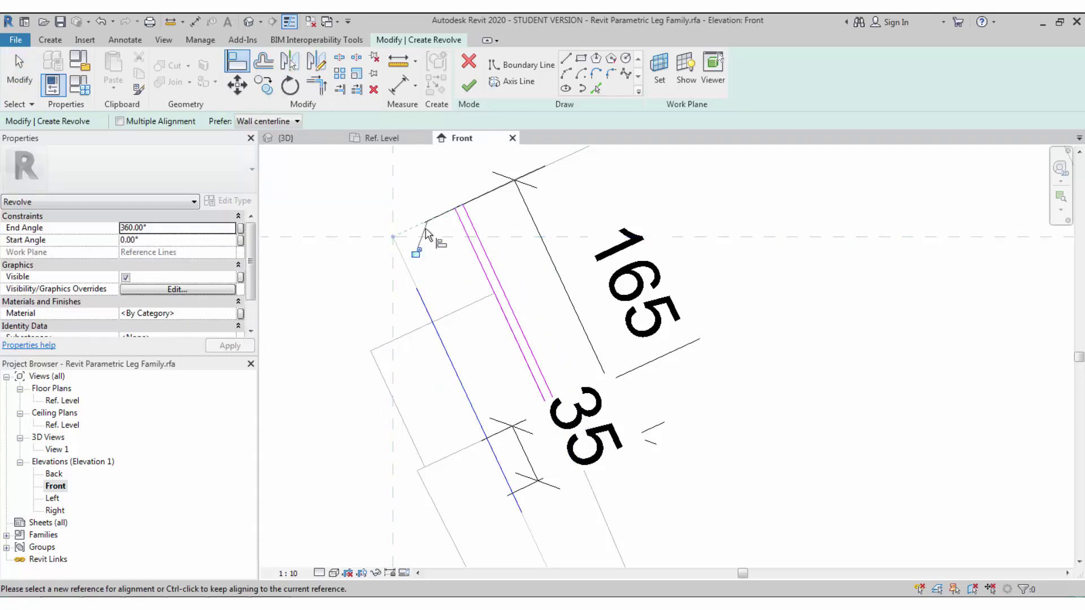
key(Escape)
key(Escape)
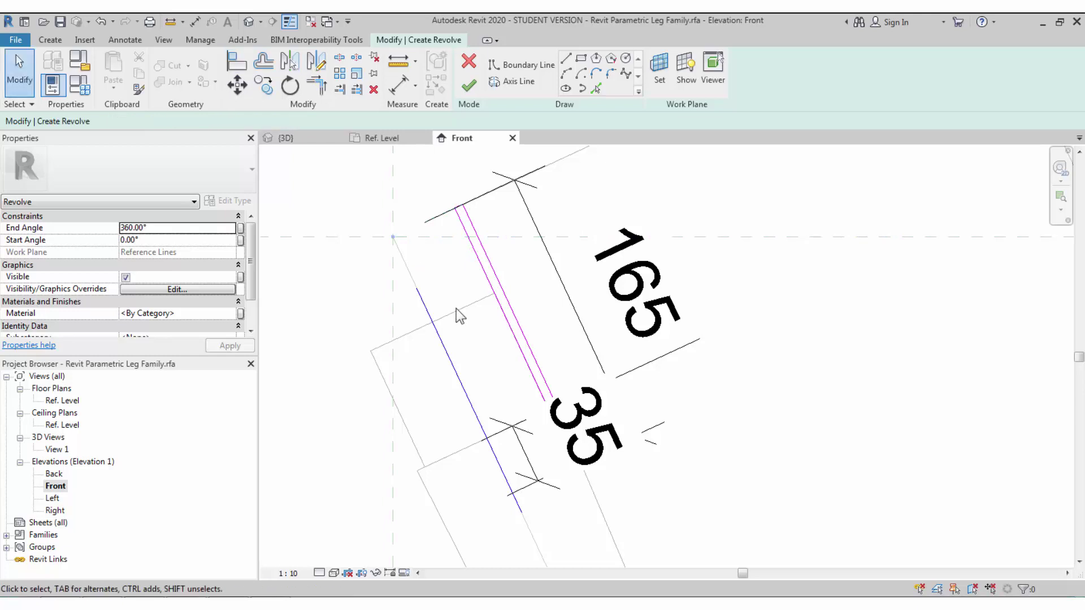
Step: Label the 165 dimension with the b1 parameter
click(633, 289)
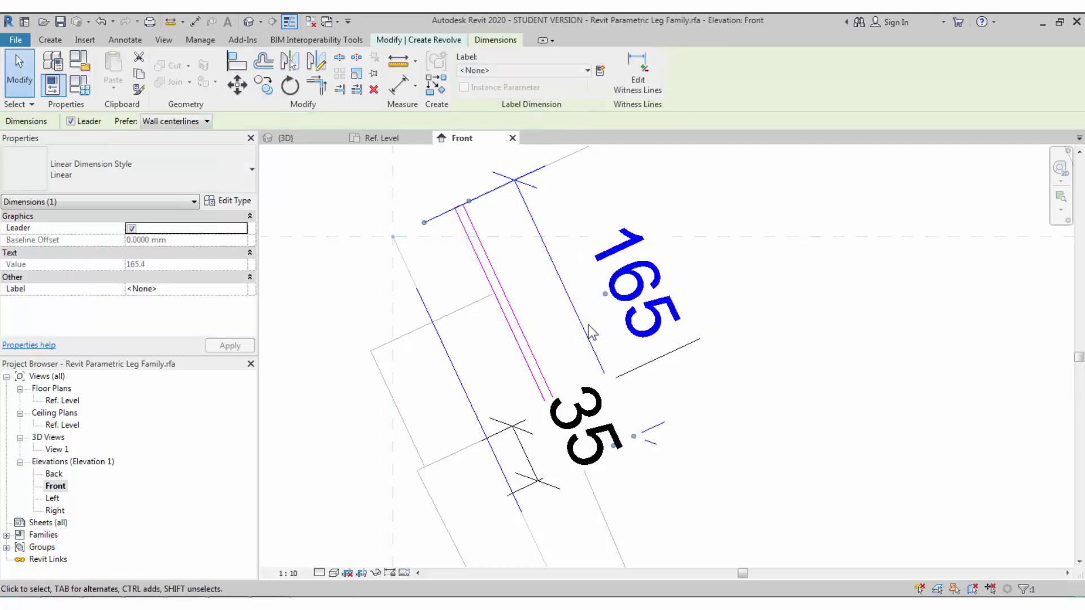
key(Escape)
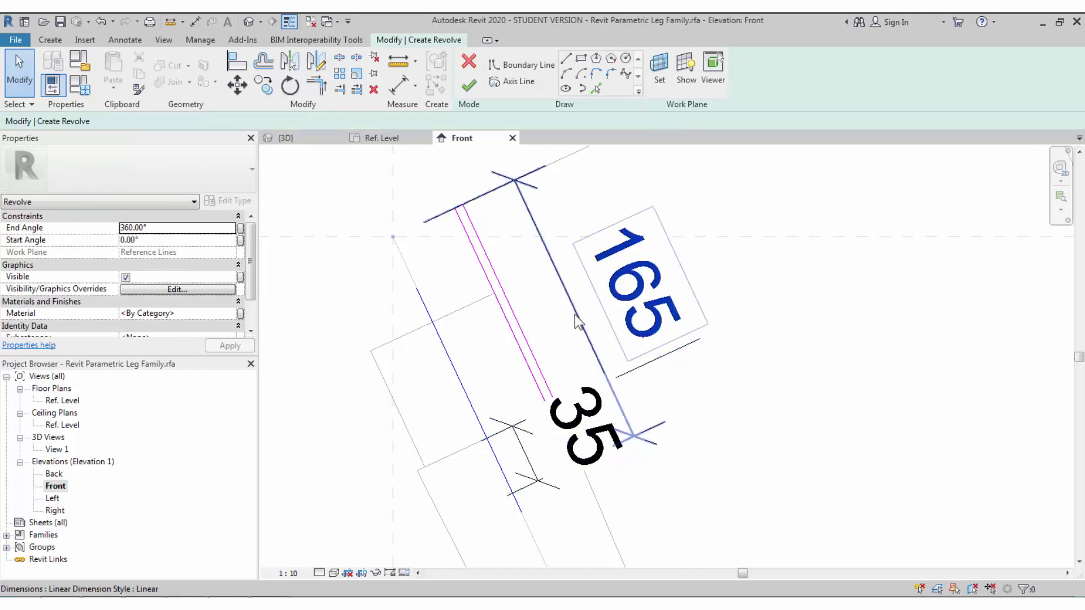
click(578, 322)
click(600, 70)
key(Escape)
click(587, 70)
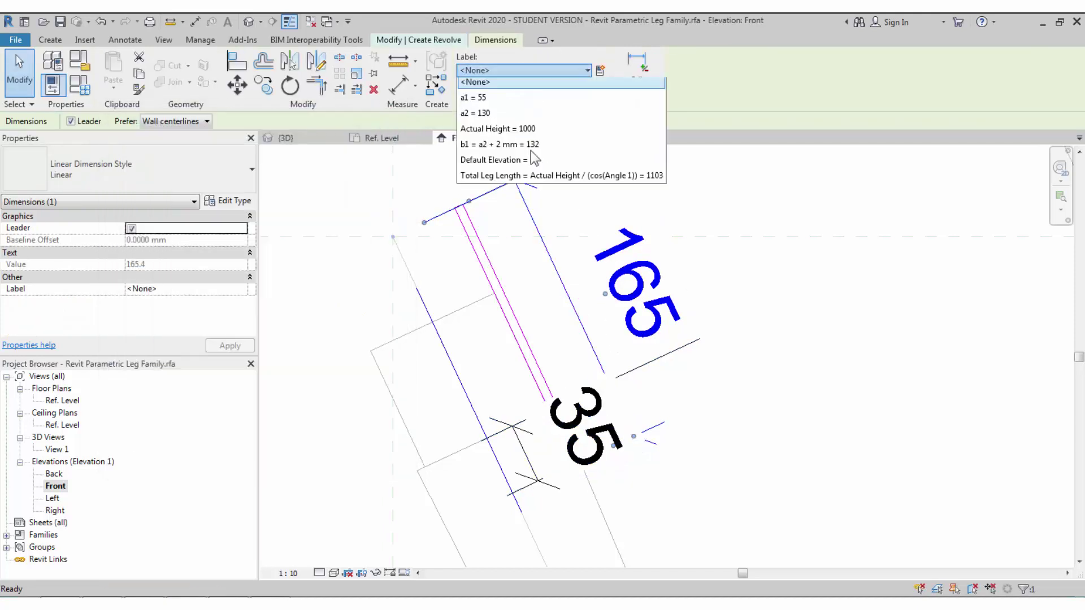
click(500, 164)
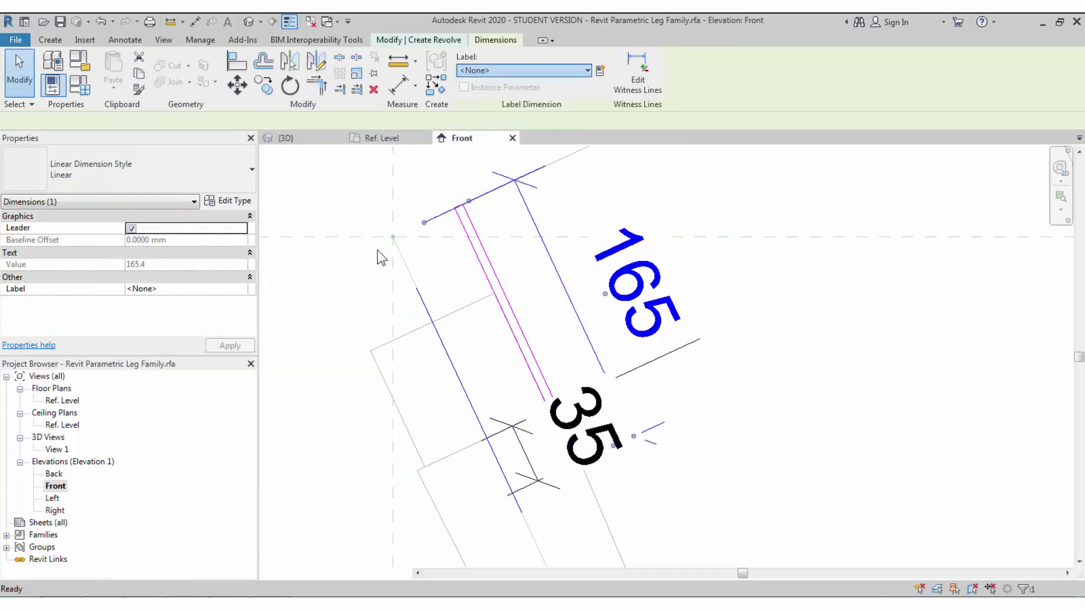
Step: Set the view scale to 1:2
click(288, 573)
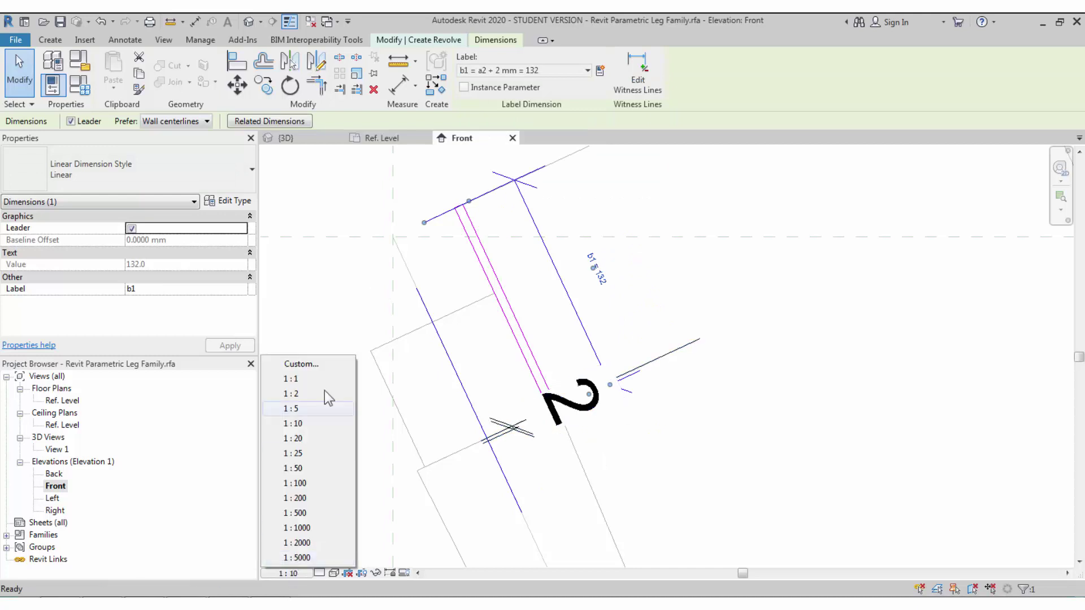
click(325, 393)
click(556, 428)
scroll(557, 428, up, 2)
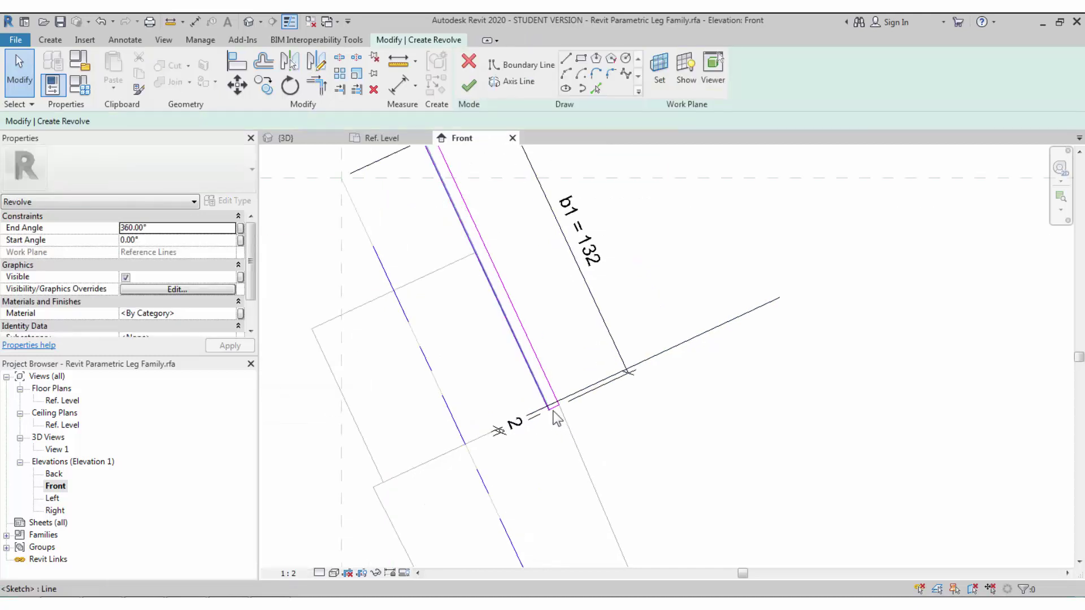
Step: Change b1's formula to a2 - 3 mm (127) and finish the revolve
click(80, 84)
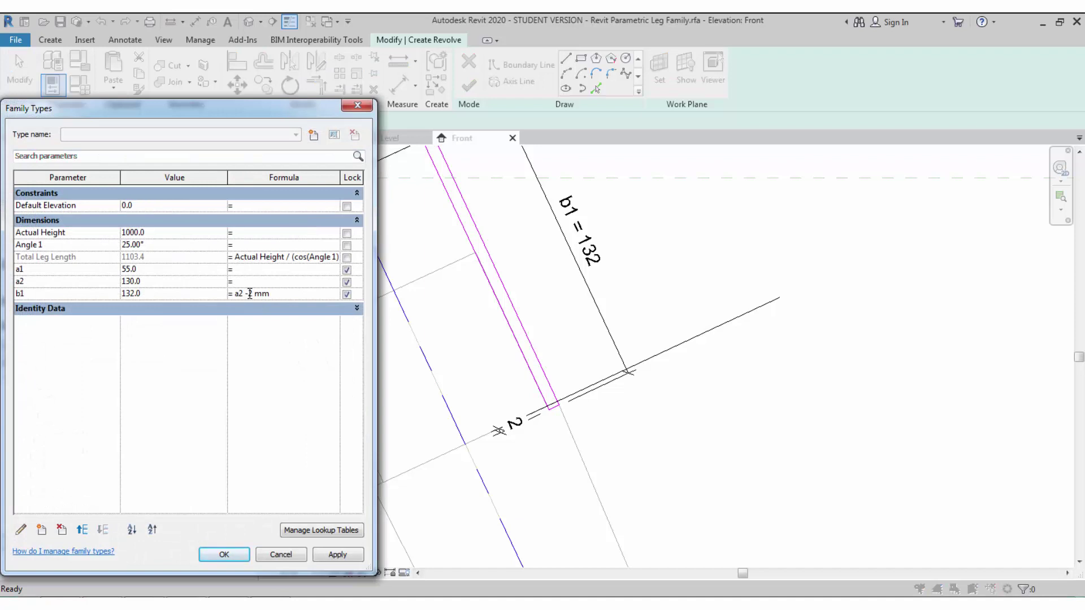
text(3)
click(239, 557)
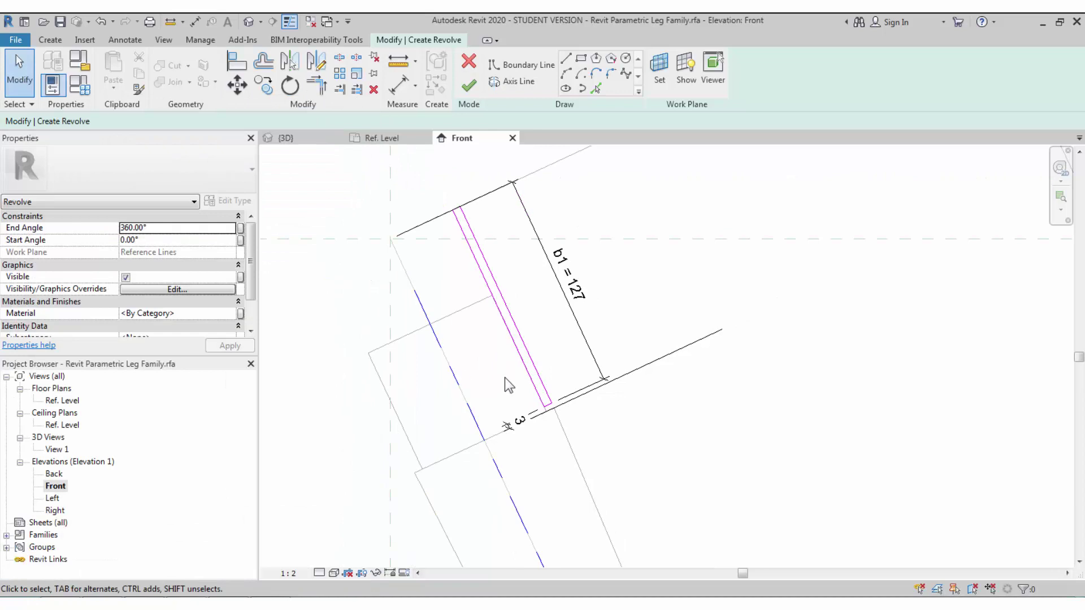
scroll(504, 378, down, 1)
click(469, 85)
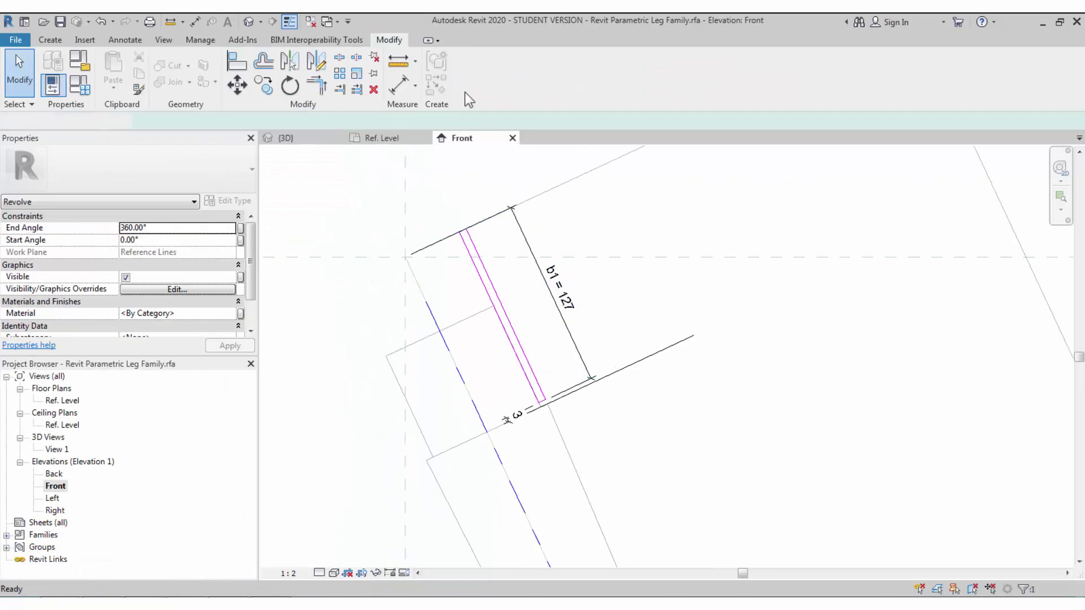
Step: Reopen the first revolve's sketch and move a profile boundary line's end
click(517, 323)
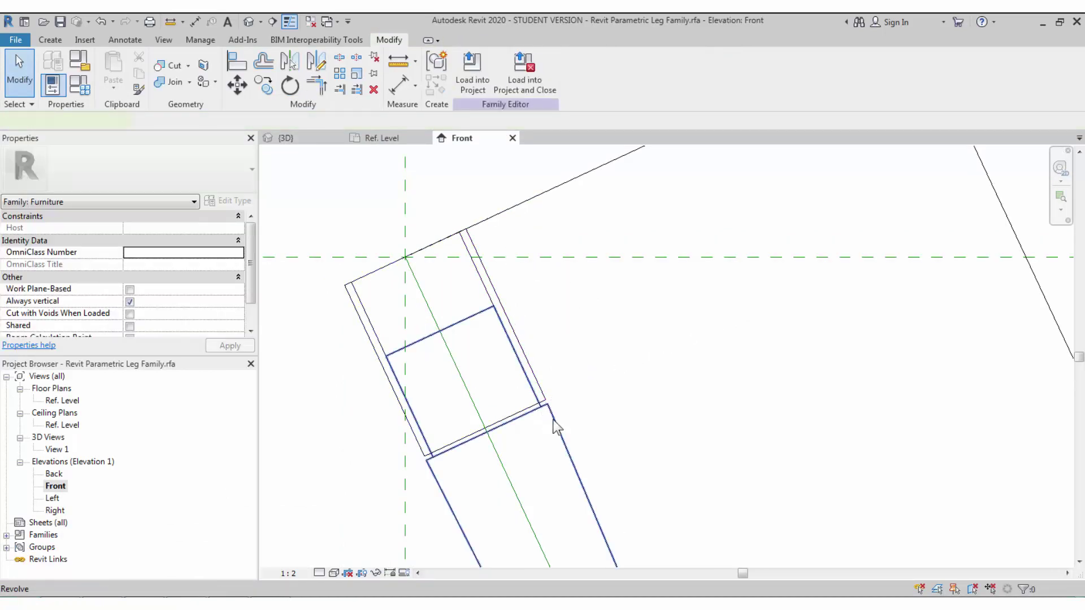
click(548, 419)
click(472, 79)
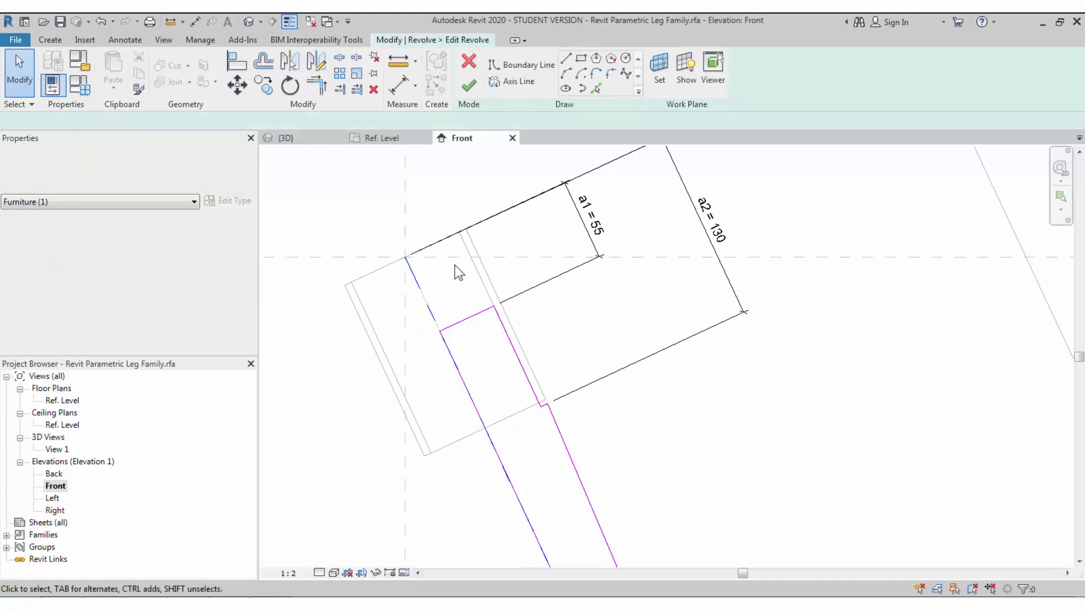
click(418, 287)
drag(408, 270, 417, 281)
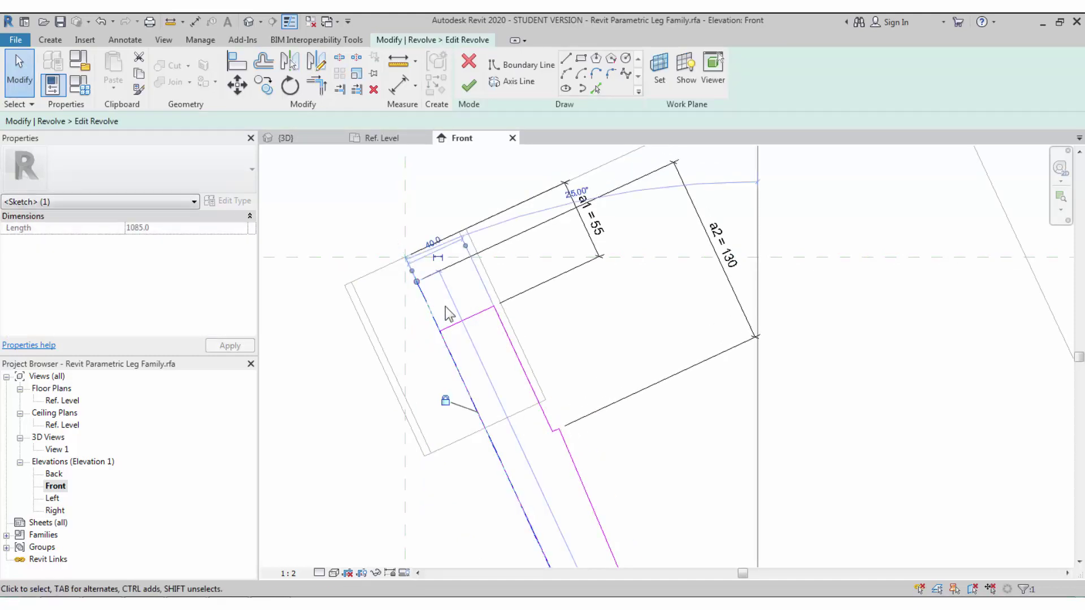
click(449, 314)
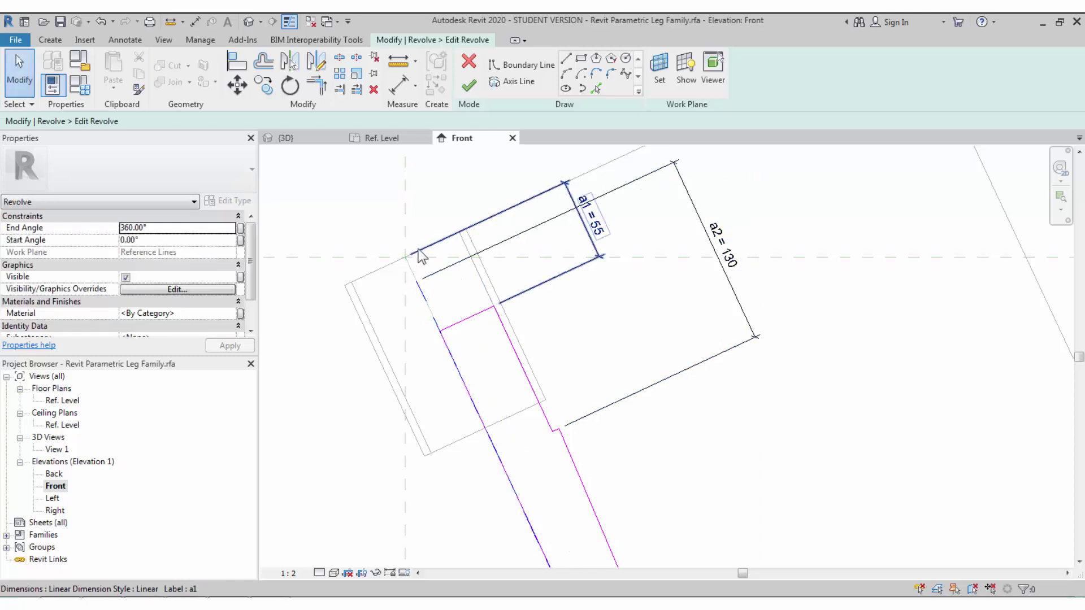
Step: Edit the a2 dimension's witness lines so it measures to the axis line
click(482, 253)
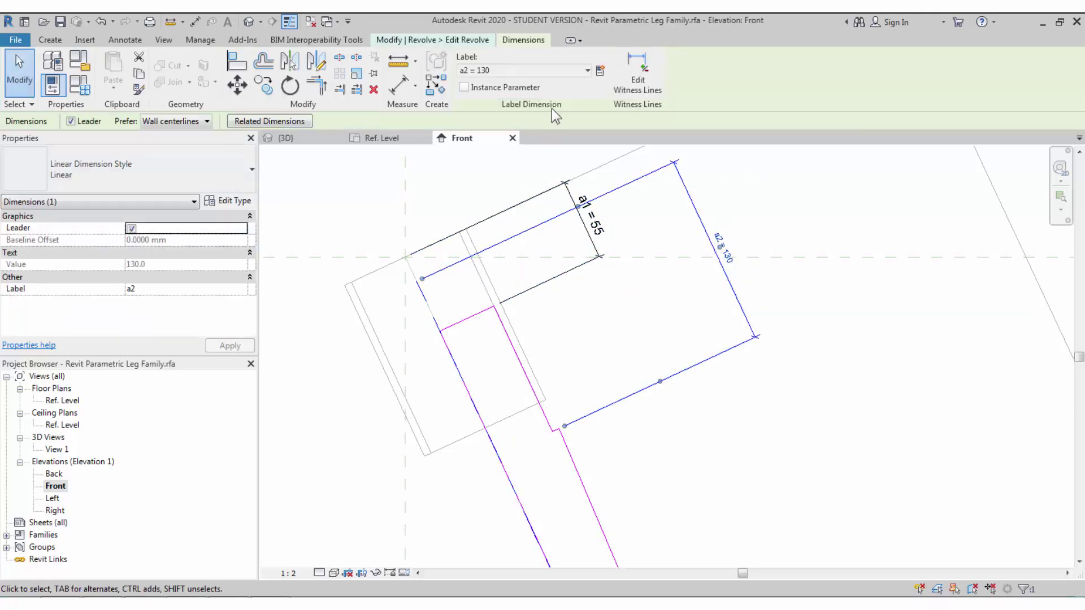
click(638, 77)
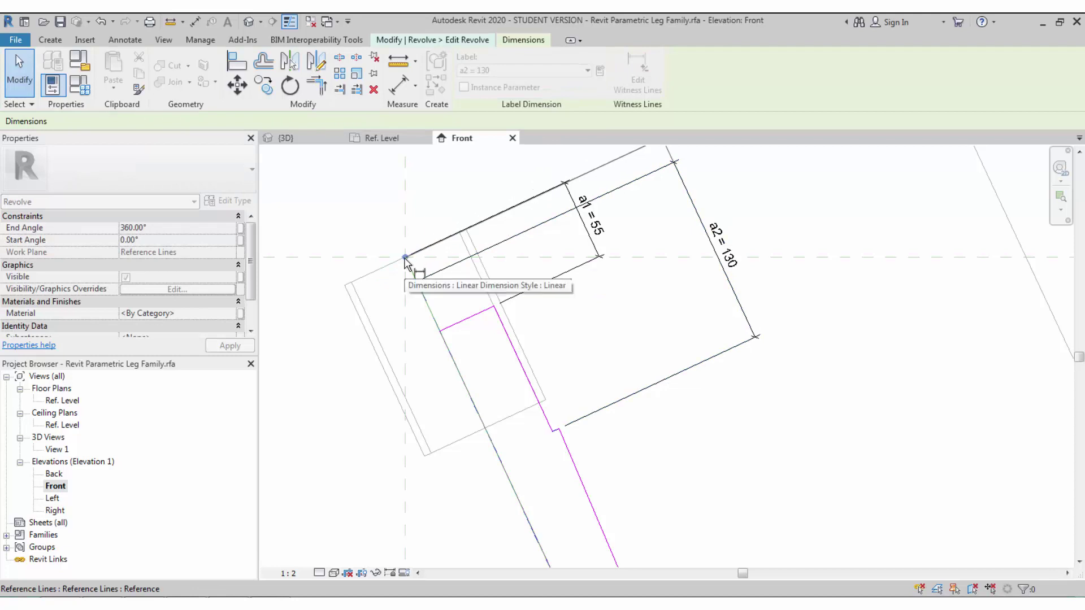
click(430, 206)
click(603, 257)
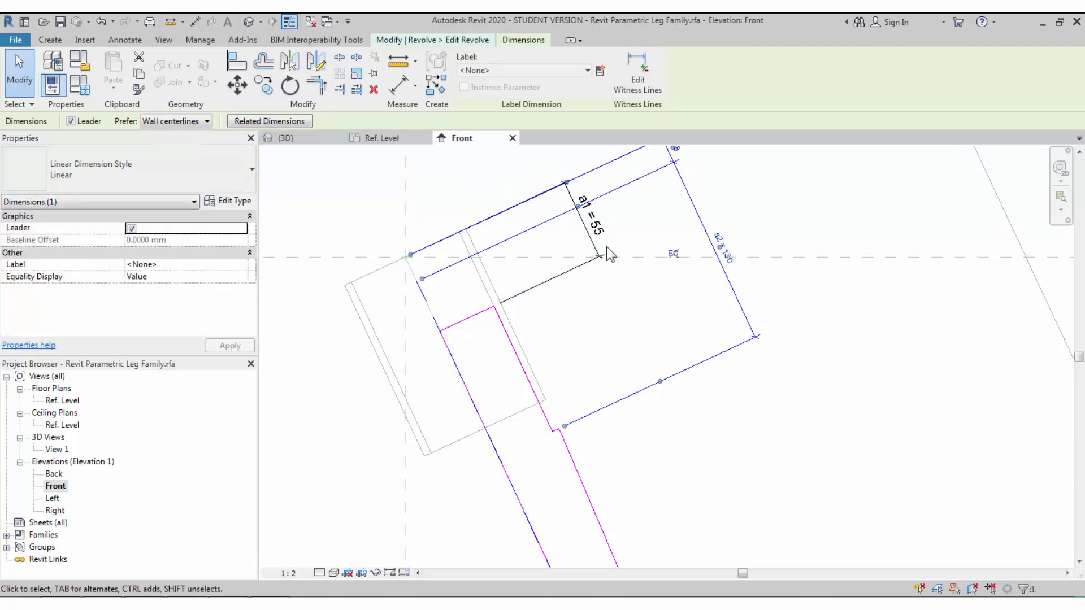
click(638, 76)
click(422, 279)
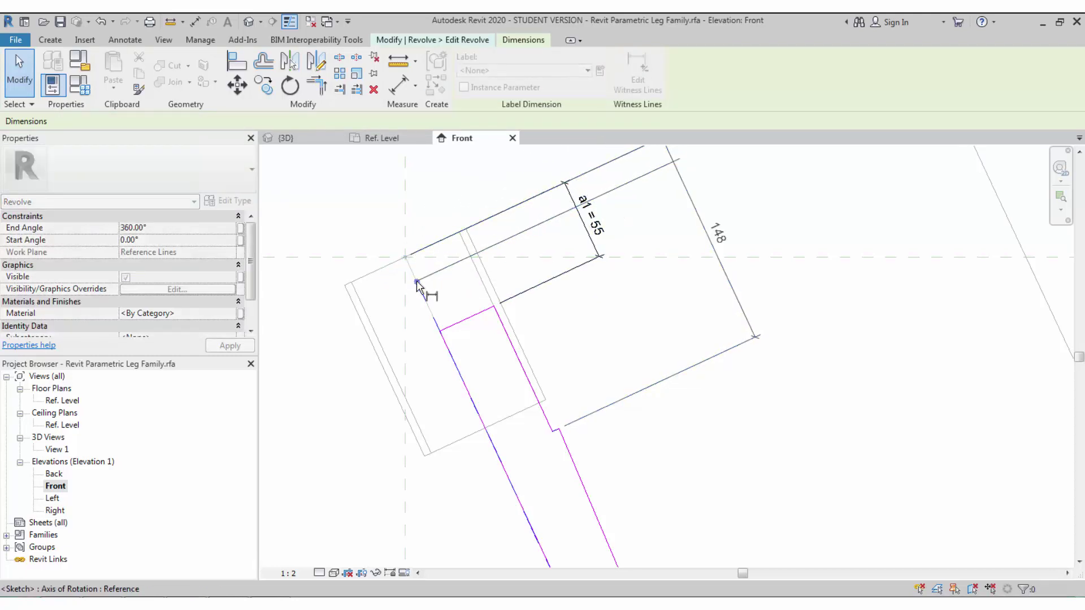
Step: Label the 148 dimension a2 = 130 and finish the revolve sketch
click(456, 247)
click(580, 71)
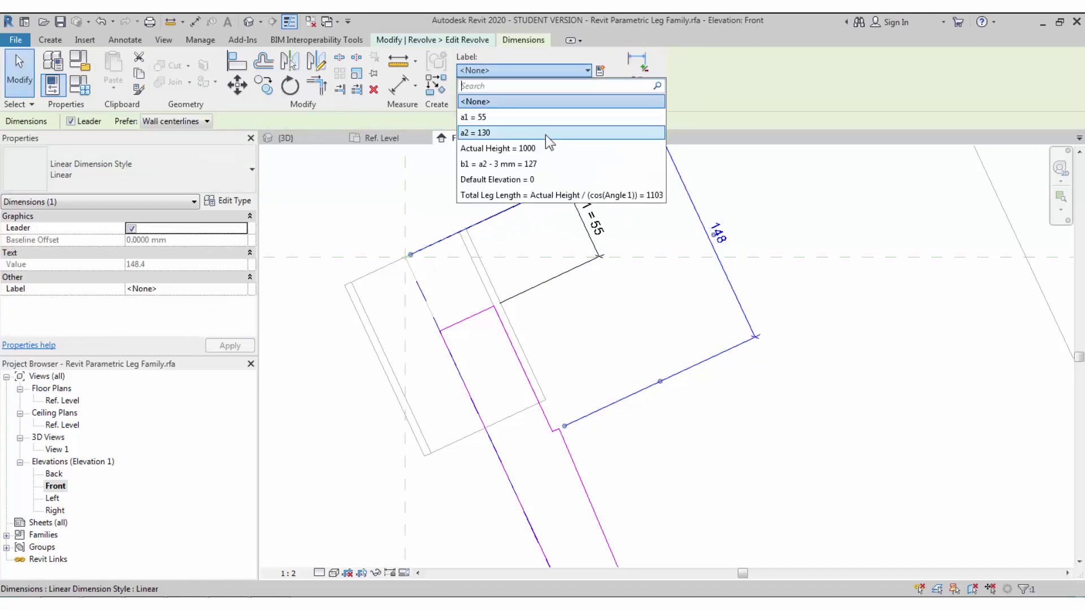
click(531, 132)
click(507, 363)
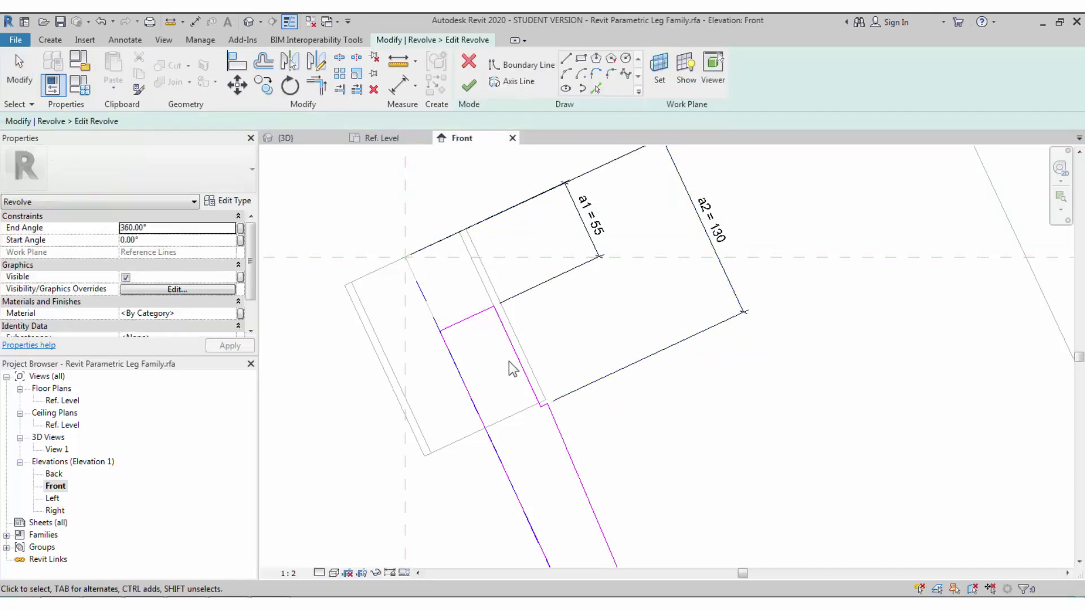
click(470, 87)
Step: Pan to show the whole leg, save the family, and open Family Types
scroll(539, 331, down, 4)
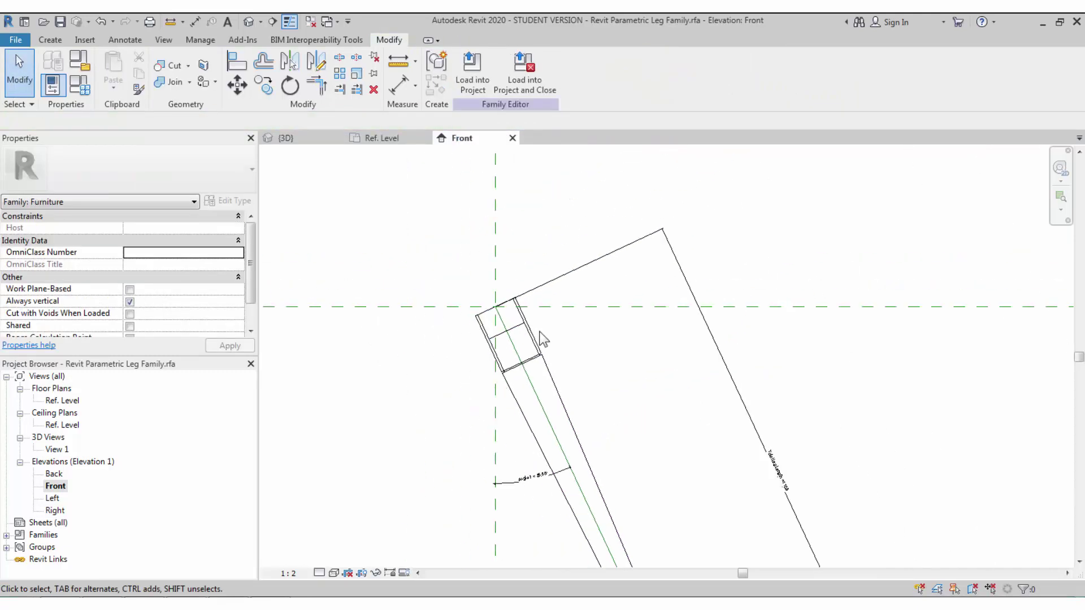
middle_drag(583, 422, 586, 358)
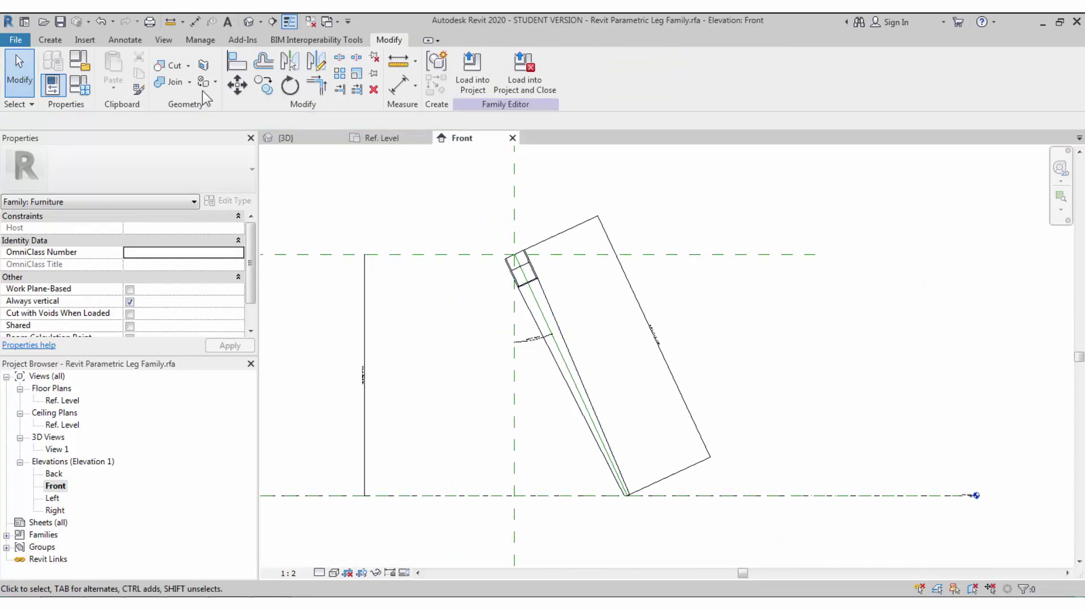
click(58, 24)
scroll(609, 441, up, 1)
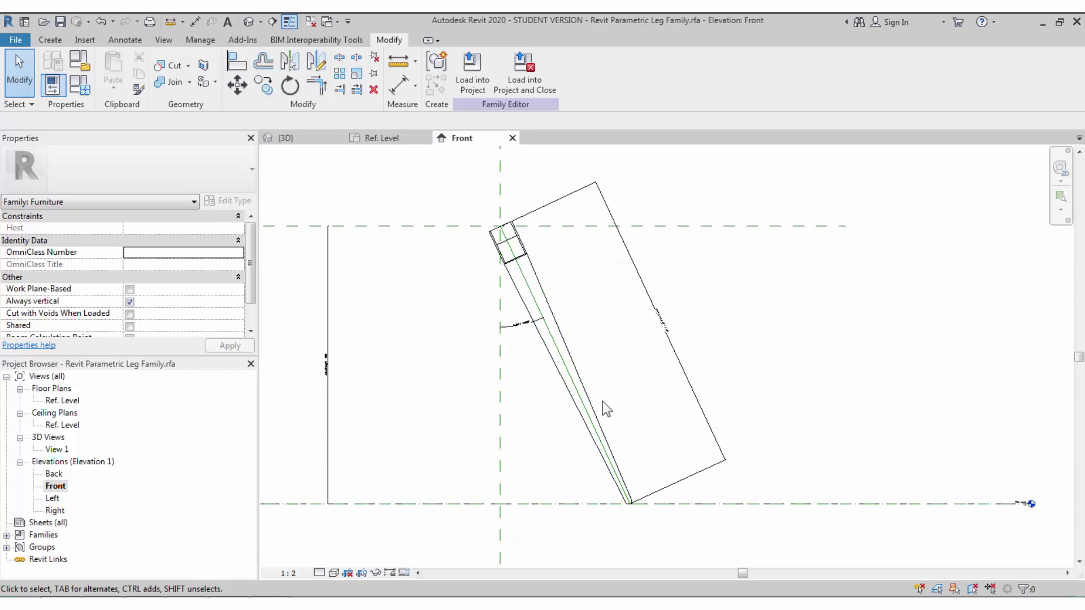
click(53, 85)
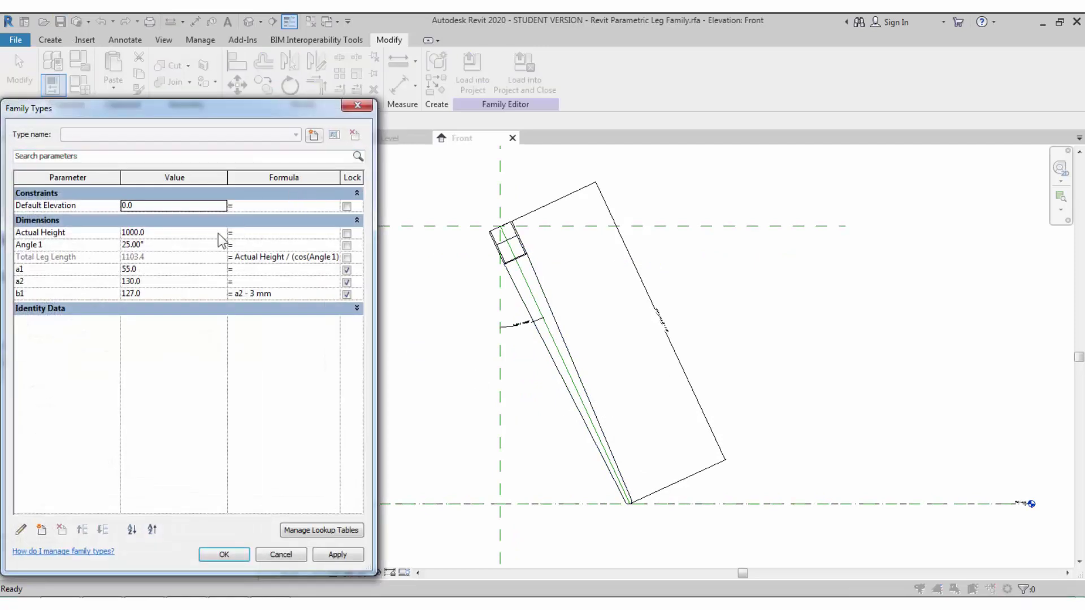
Step: Flex the leg by applying Angle 1 = 12, then 45, and Actual Height 1233
click(172, 246)
text(12)
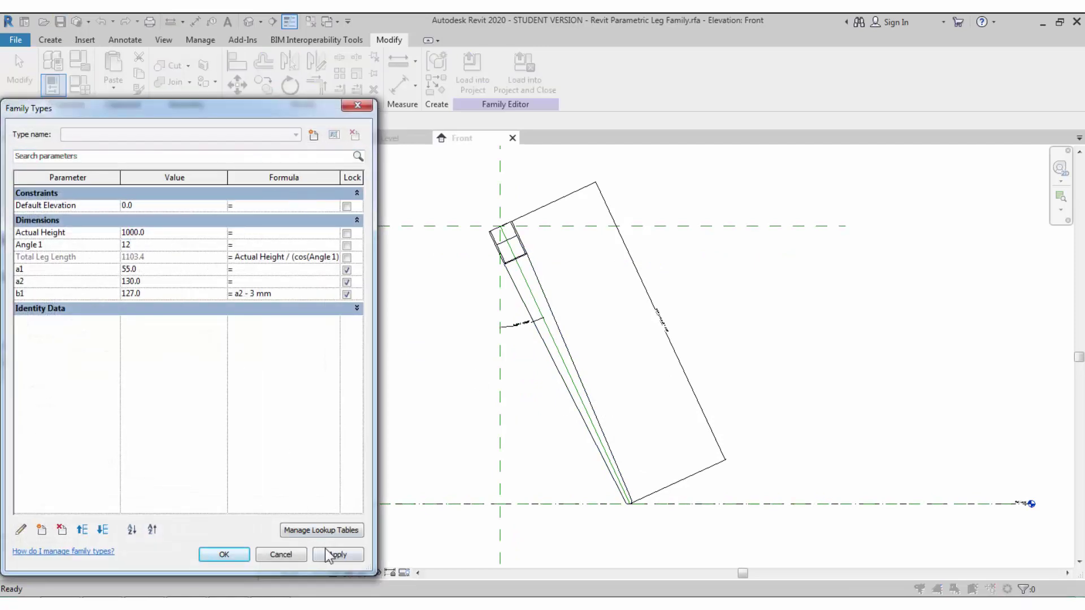
click(326, 552)
click(173, 244)
text(45)
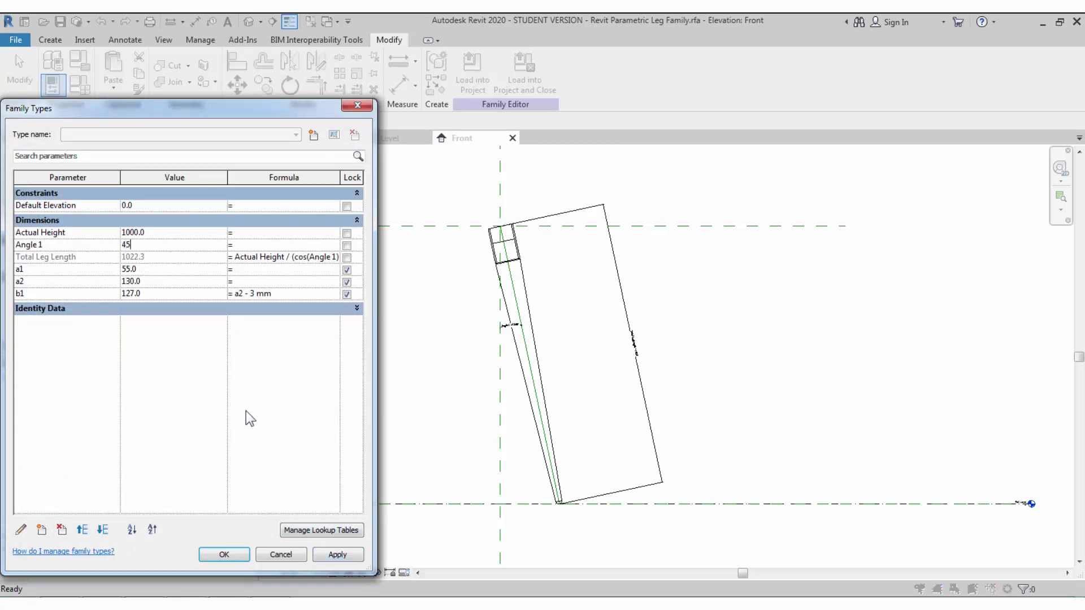
click(339, 548)
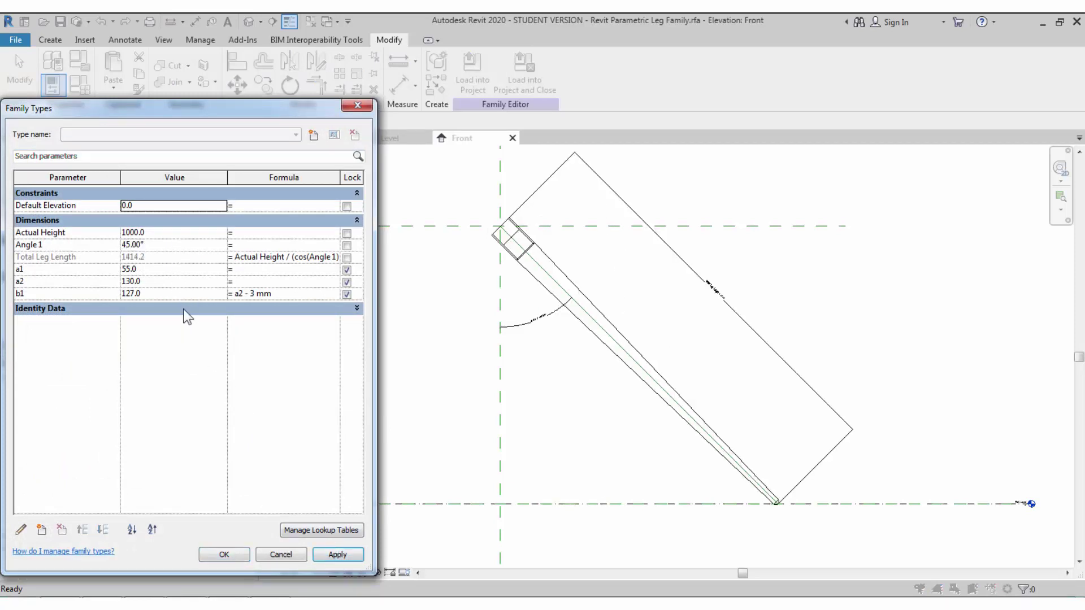
click(173, 233)
text(1233)
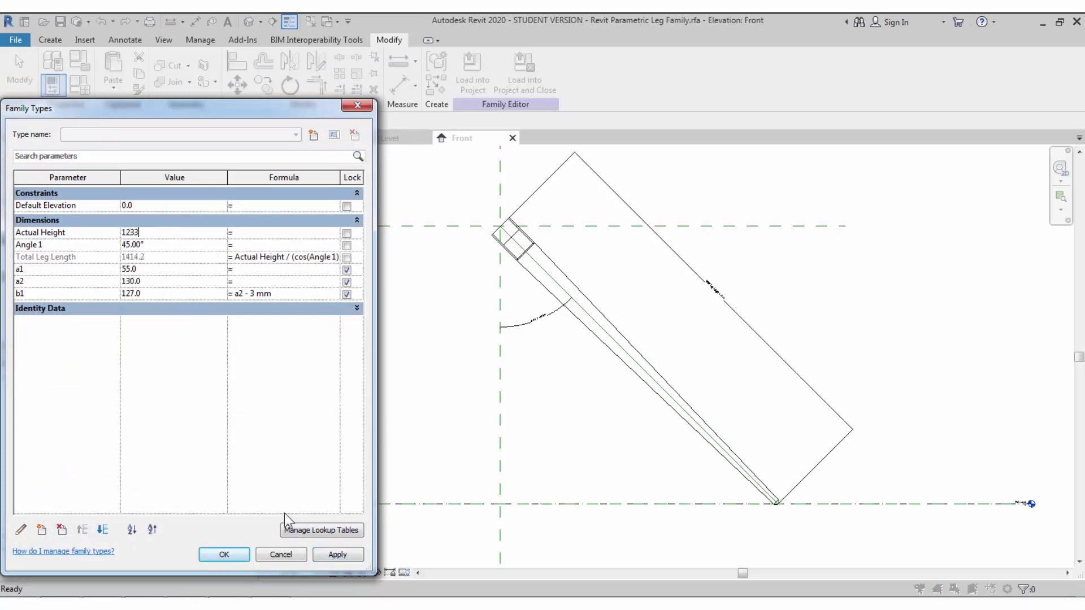
click(326, 554)
Step: Set Angle 1 back to 12 and Actual Height to 1000, then accept
click(173, 245)
text(12)
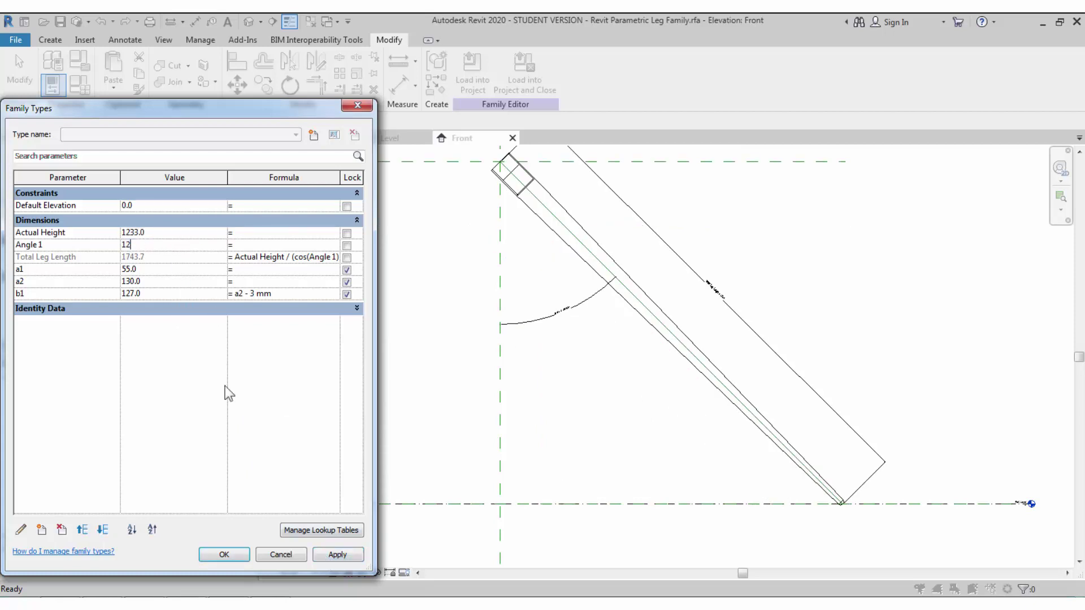
click(328, 553)
click(168, 236)
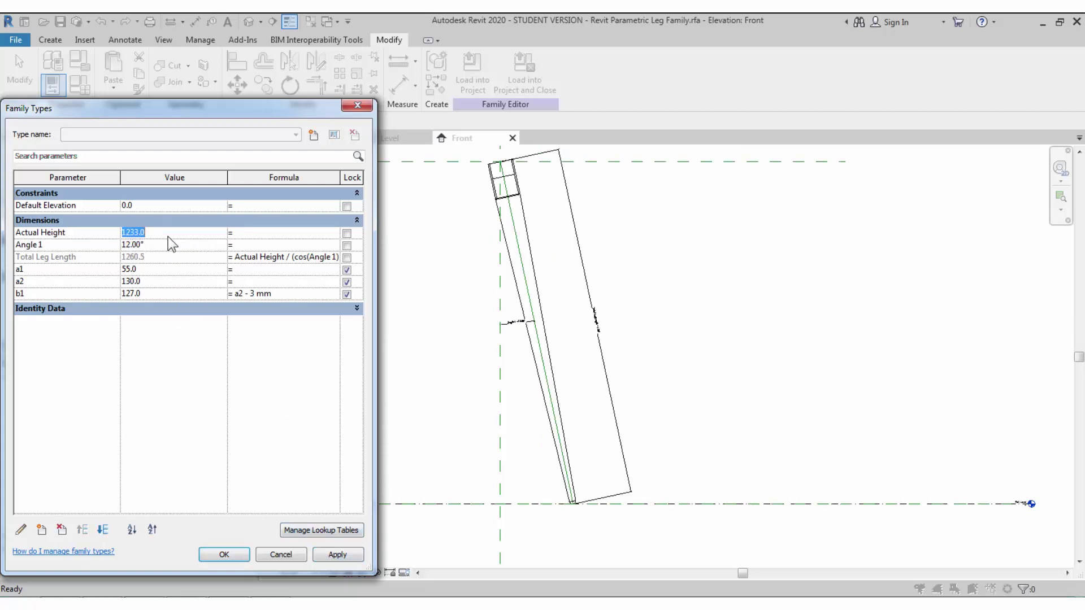
text(1000)
click(325, 556)
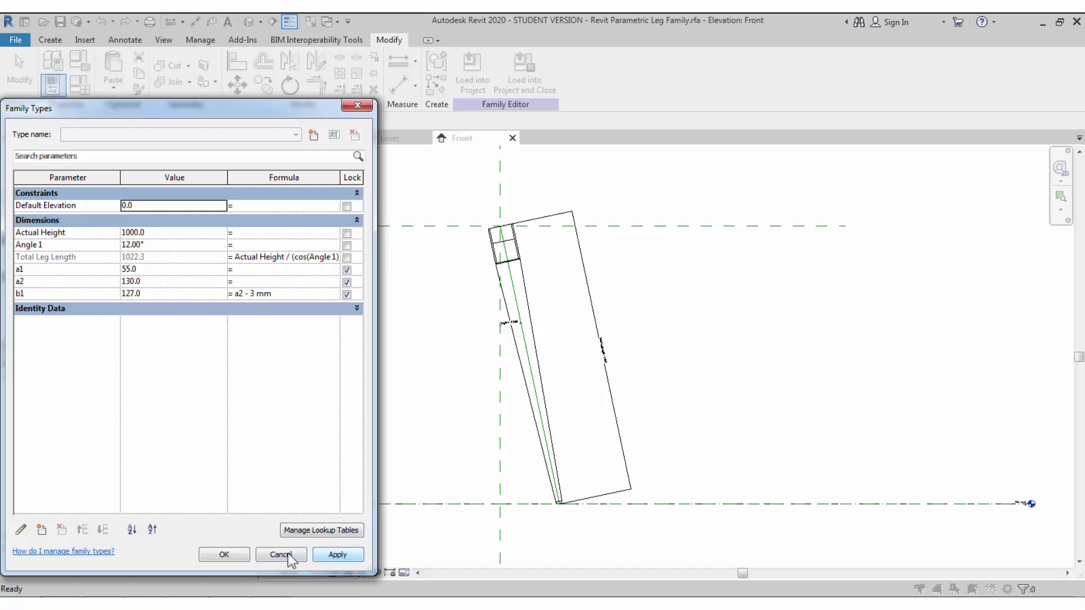
click(225, 555)
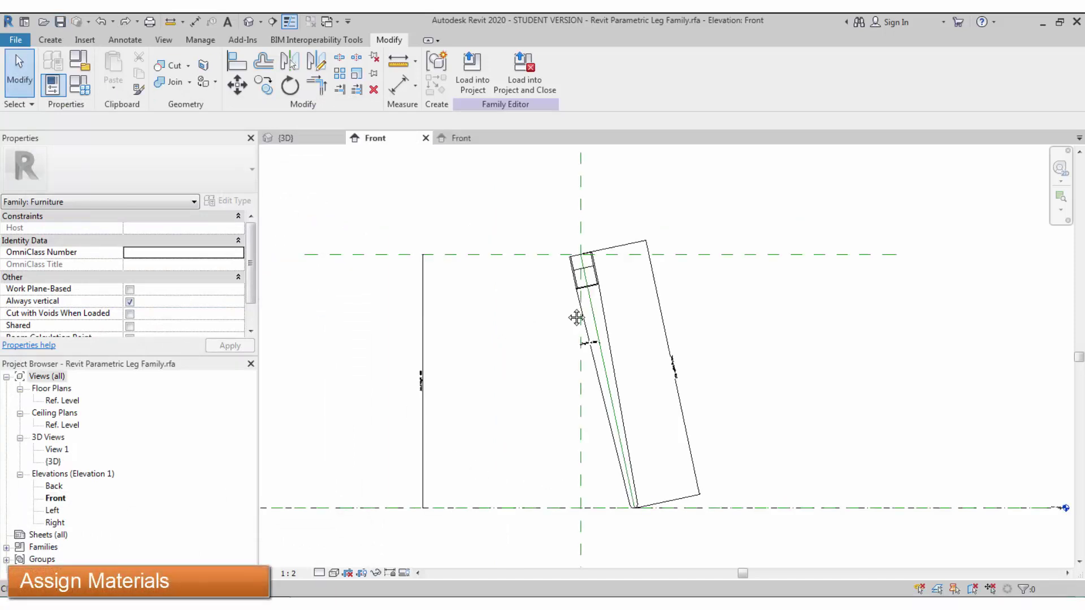
Step: Associate the revolved leg's material with a new Leg Bottom Material parameter
click(604, 307)
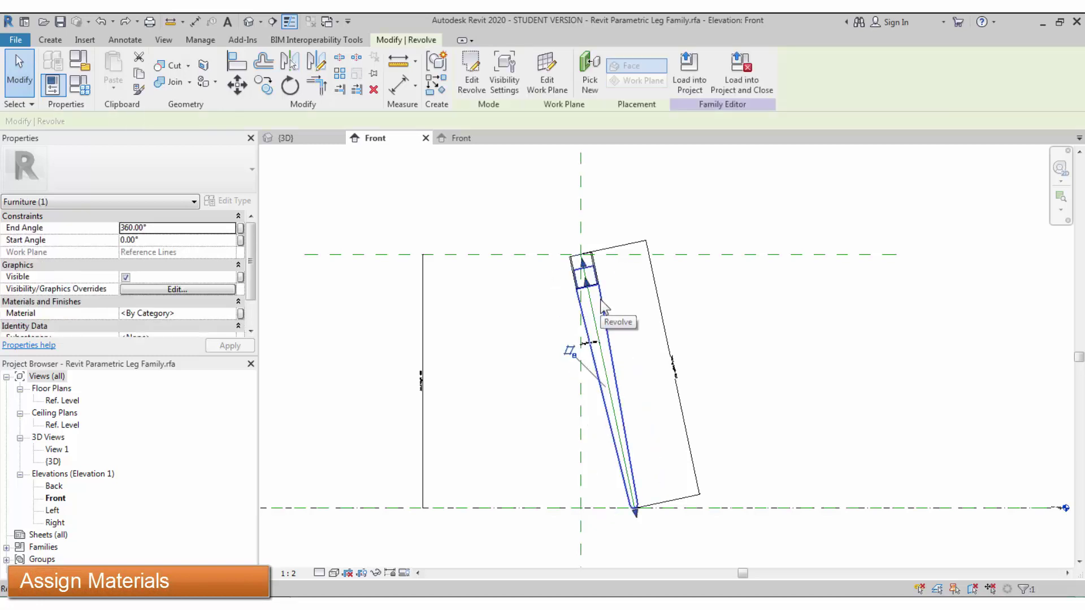
click(240, 314)
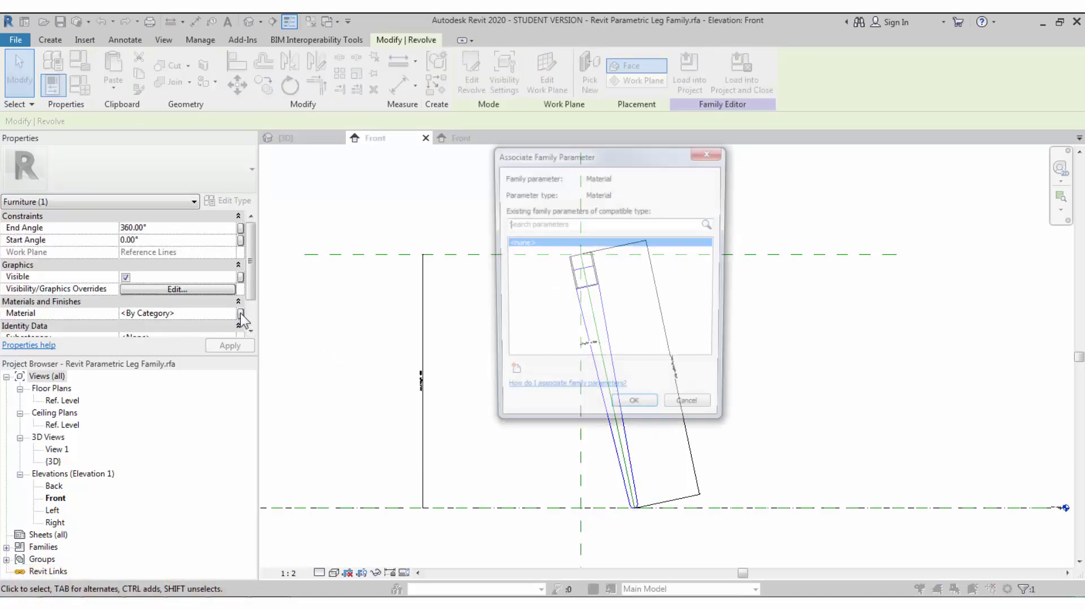
click(511, 377)
text(Leg Bottom Material)
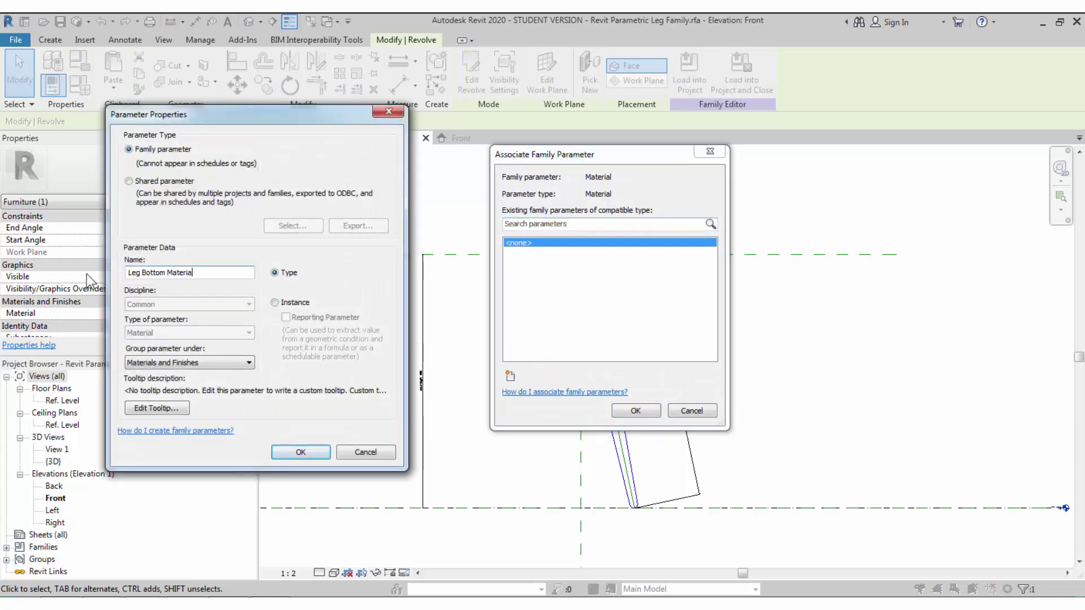
key(ctrl+a)
key(ctrl+c)
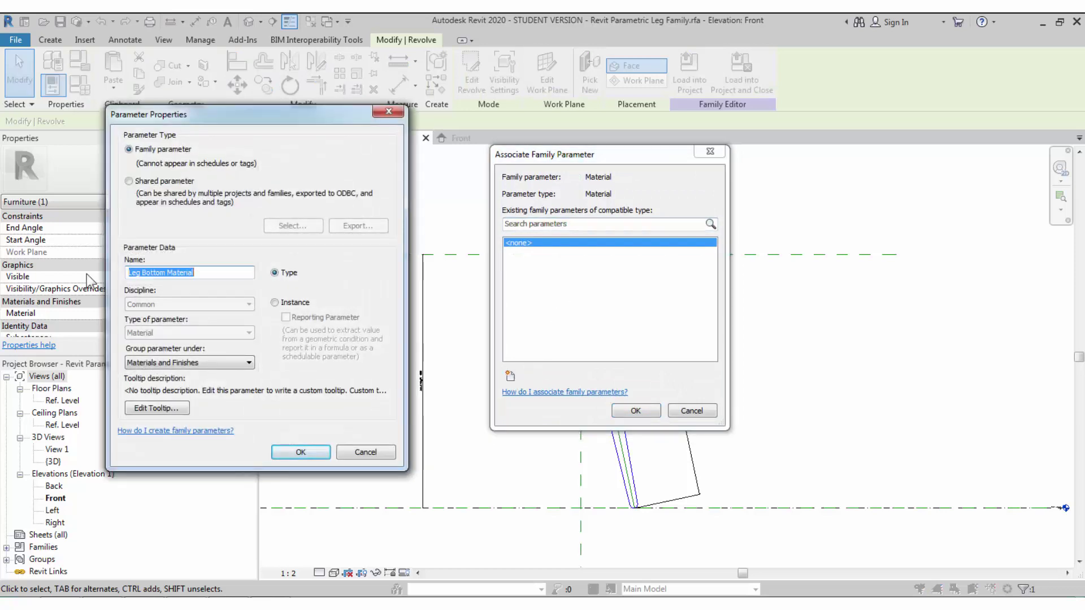
click(301, 452)
click(635, 410)
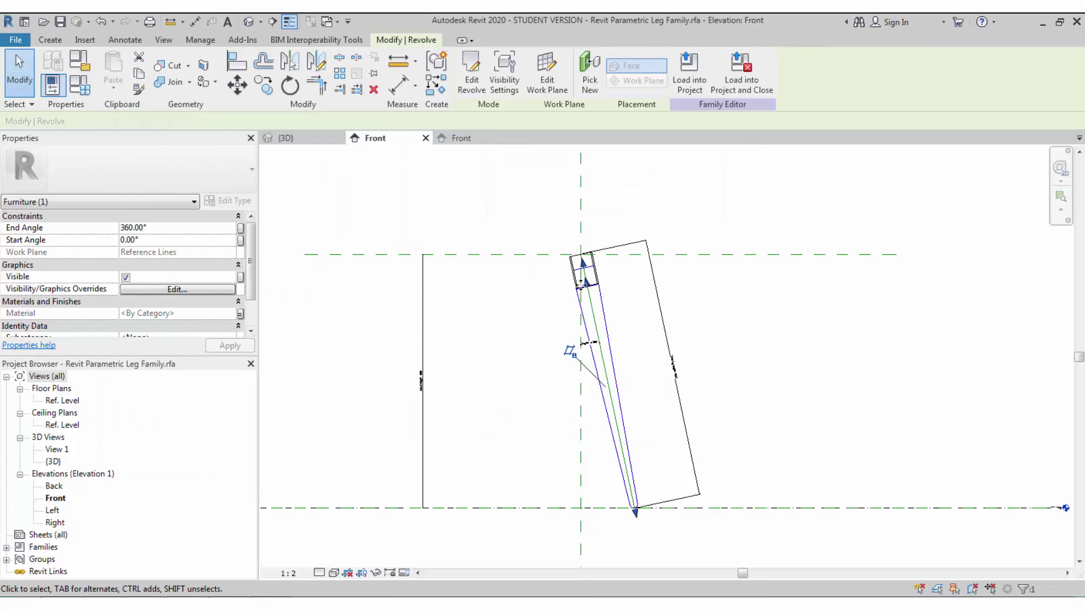
Step: Associate the top block's material with a new Leg Top Material parameter
click(241, 314)
click(509, 375)
key(ctrl+v)
double_click(151, 273)
text(Top)
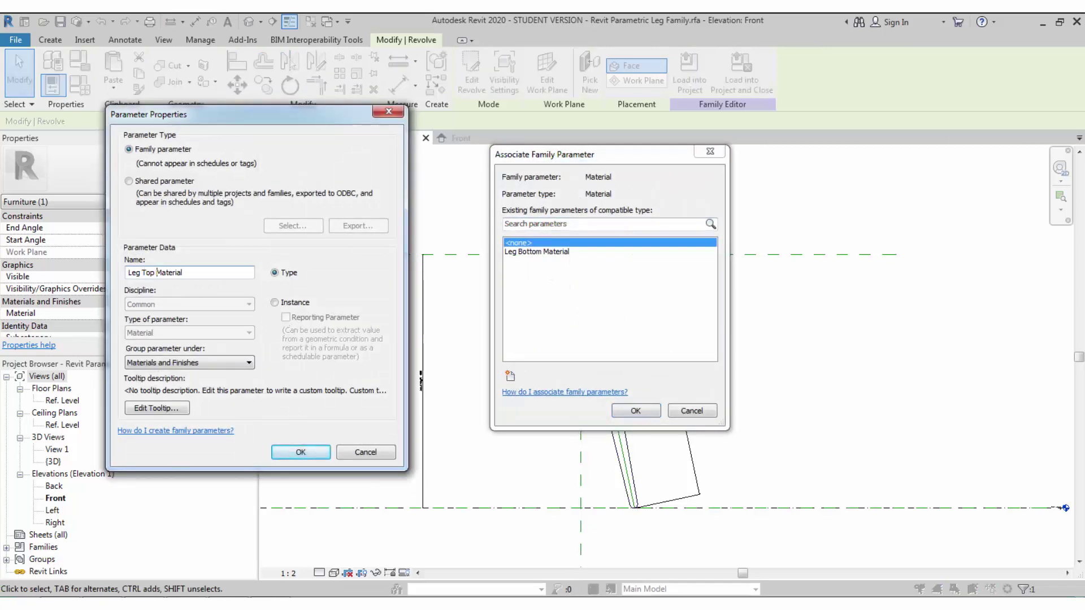
click(301, 452)
click(635, 410)
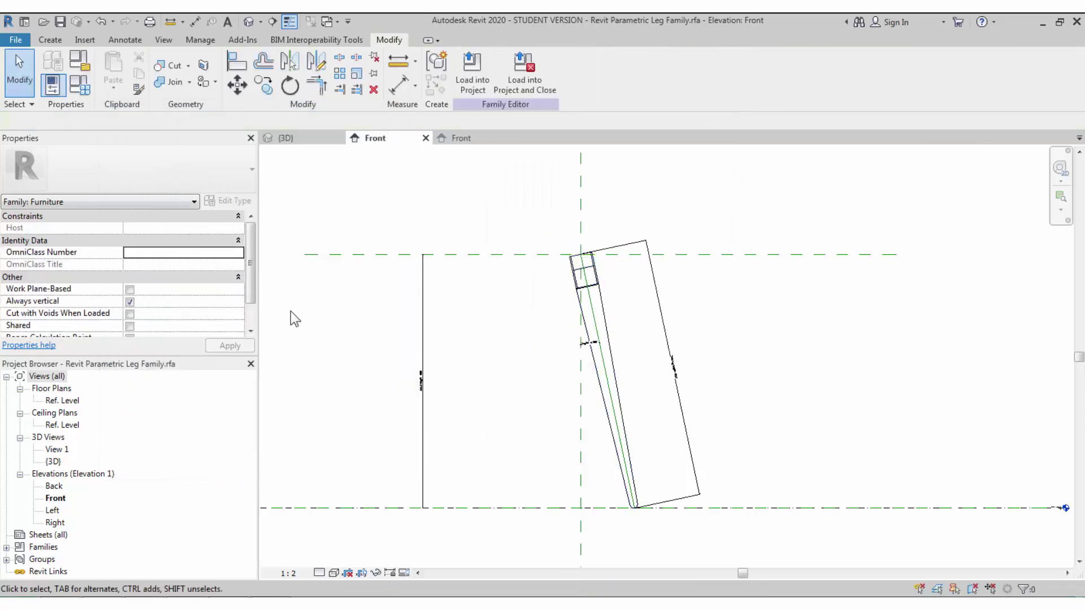
Step: In family Properties, check Work Plane-Based and uncheck Always vertical
click(130, 290)
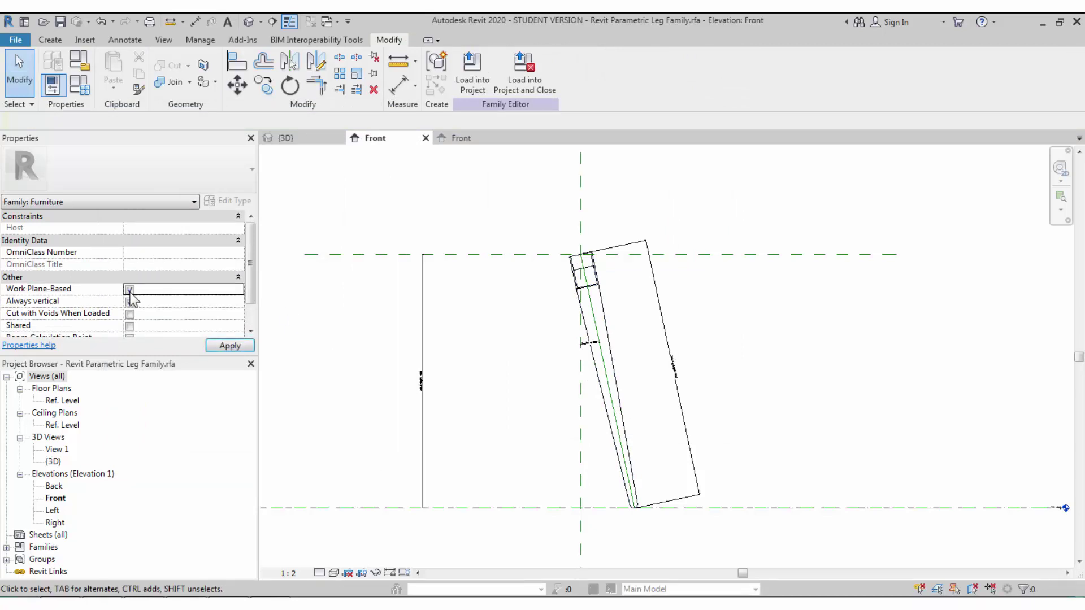
click(129, 301)
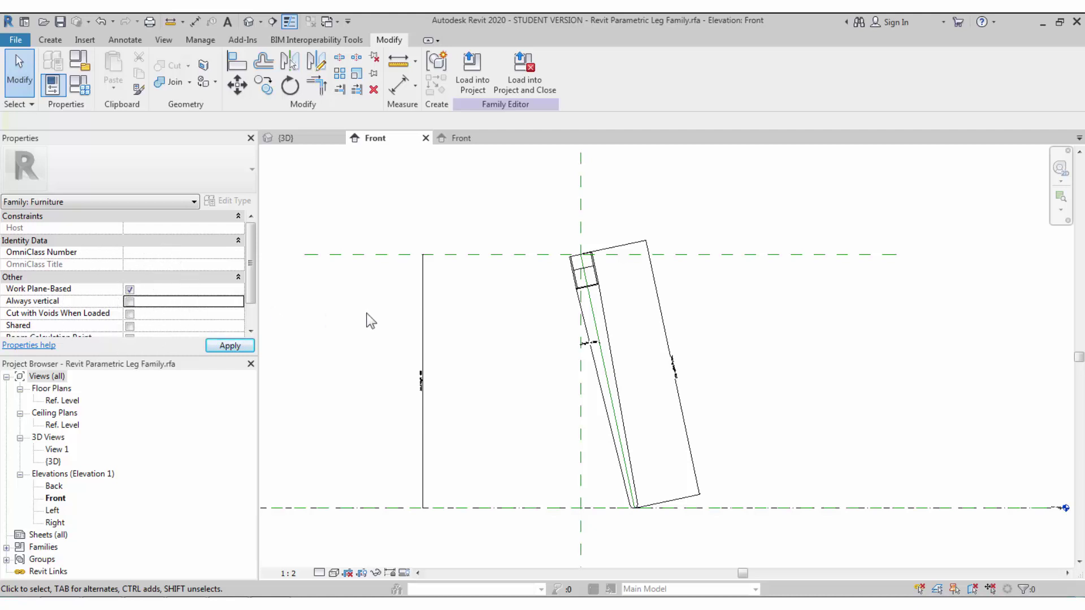
middle_click(480, 347)
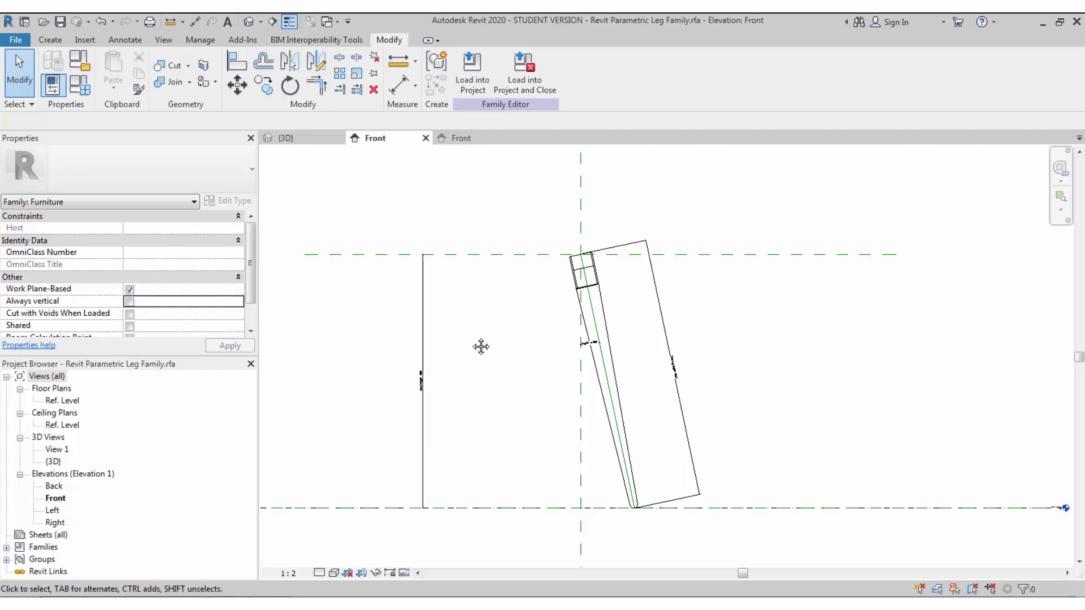
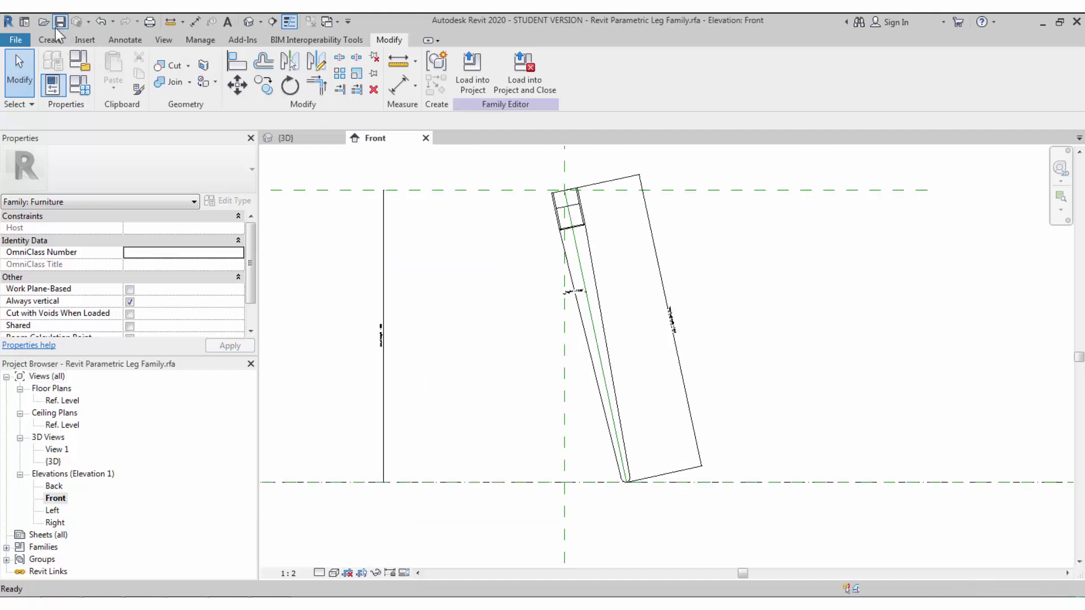
Step: Create a new family from the Metric Generic Model.rft template
click(15, 39)
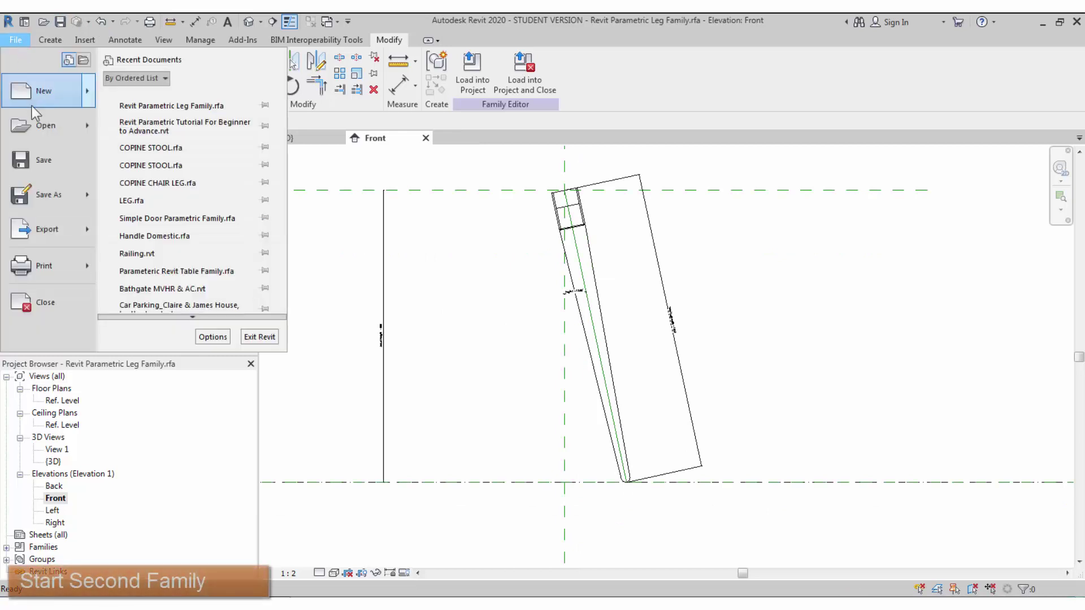
mouse_move(45, 93)
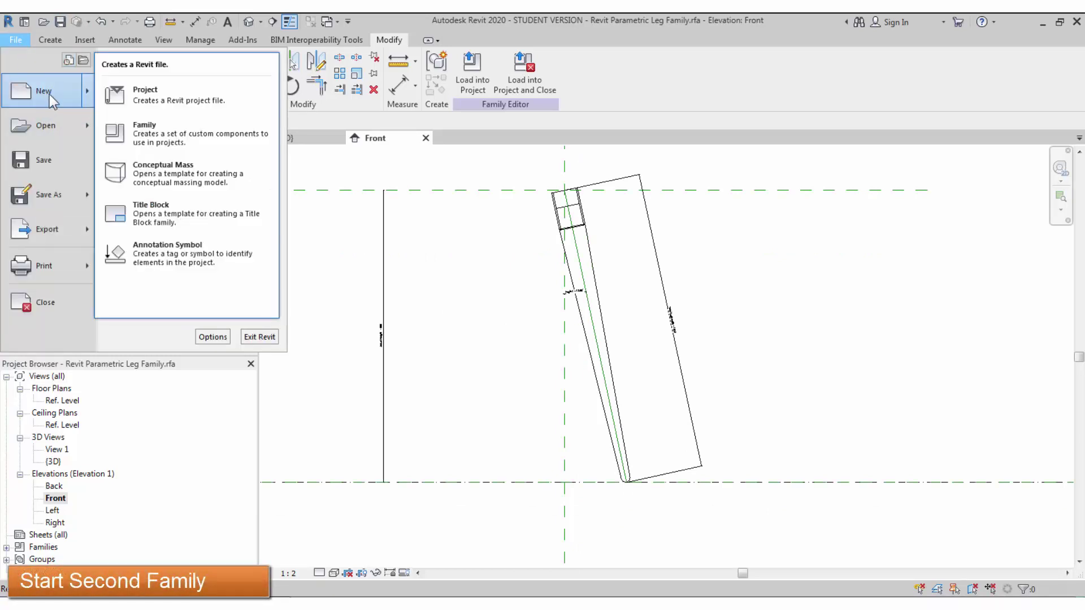
click(148, 134)
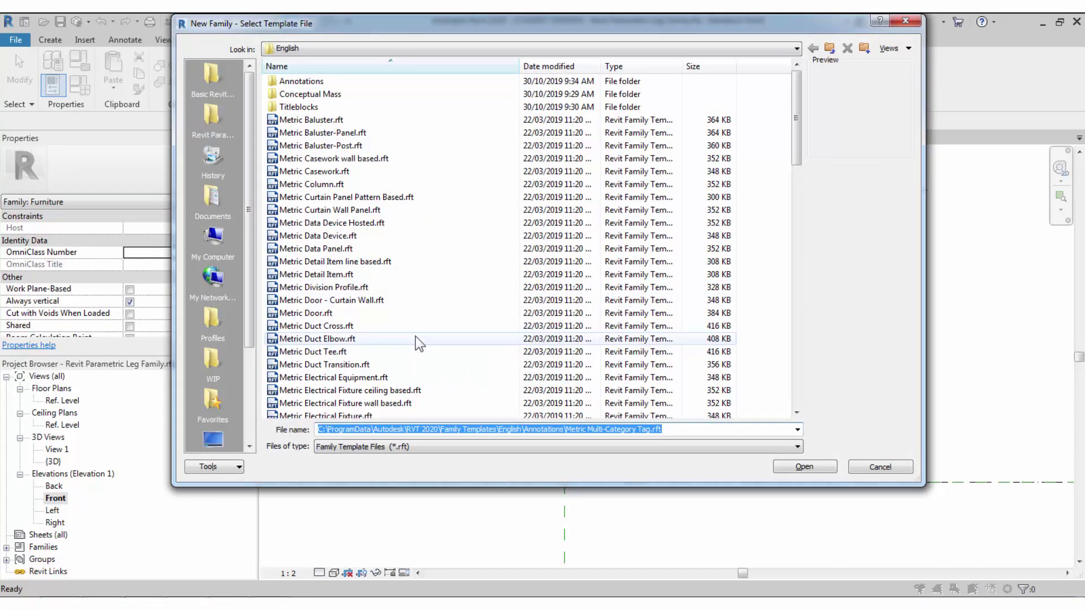
click(416, 338)
scroll(416, 336, down, 7)
click(366, 339)
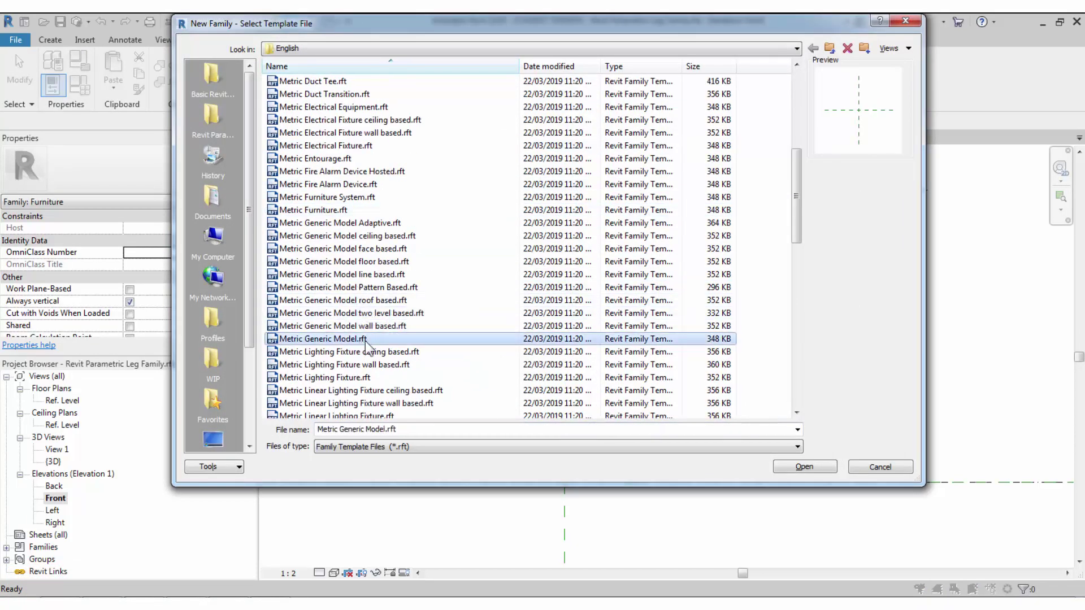
click(796, 467)
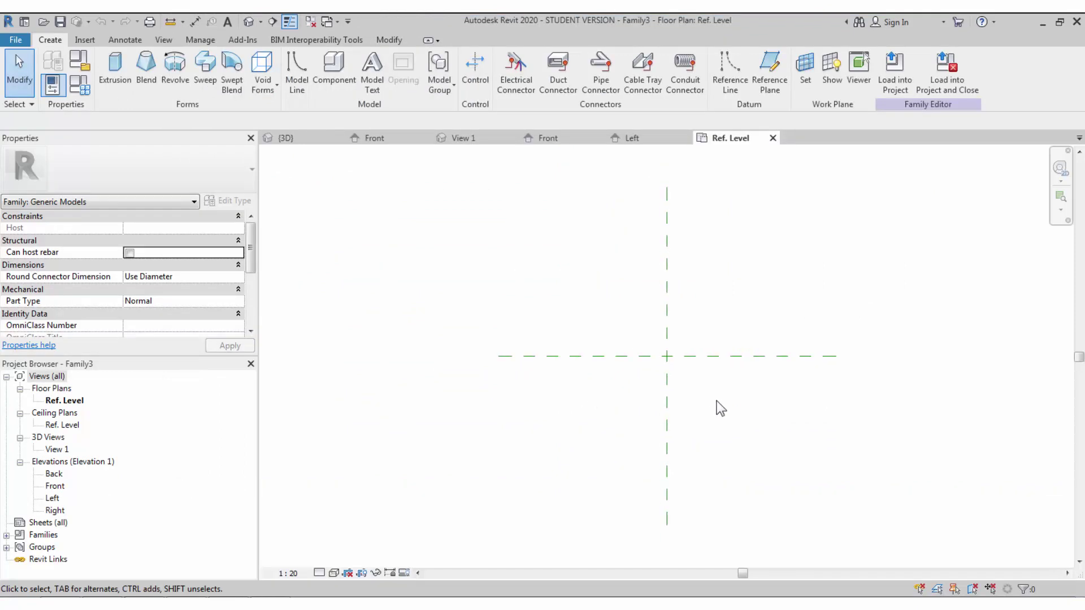
Step: Close the extra views and set the family category to Furniture
click(310, 21)
click(79, 66)
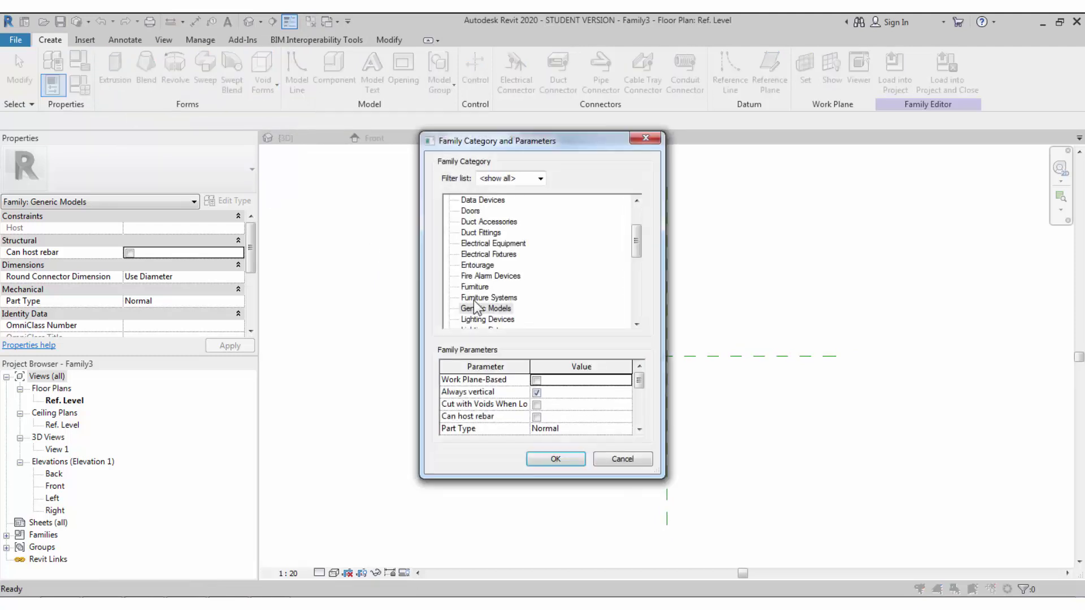
click(469, 276)
click(558, 463)
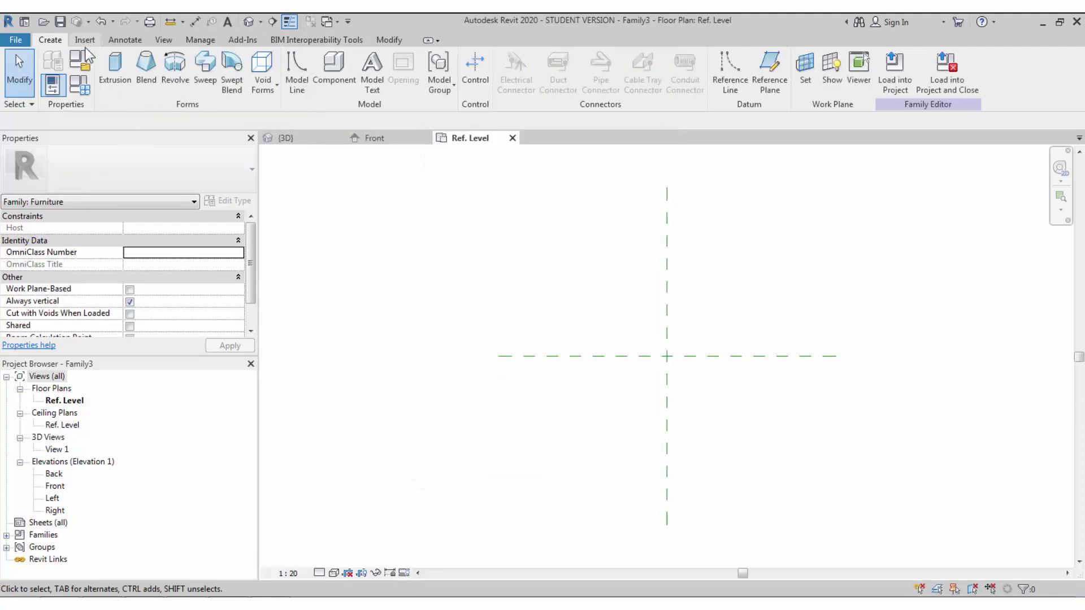
Step: Save the family as Revit Parametric Leg Family_2Angle.rfa and open the Front elevation
click(60, 21)
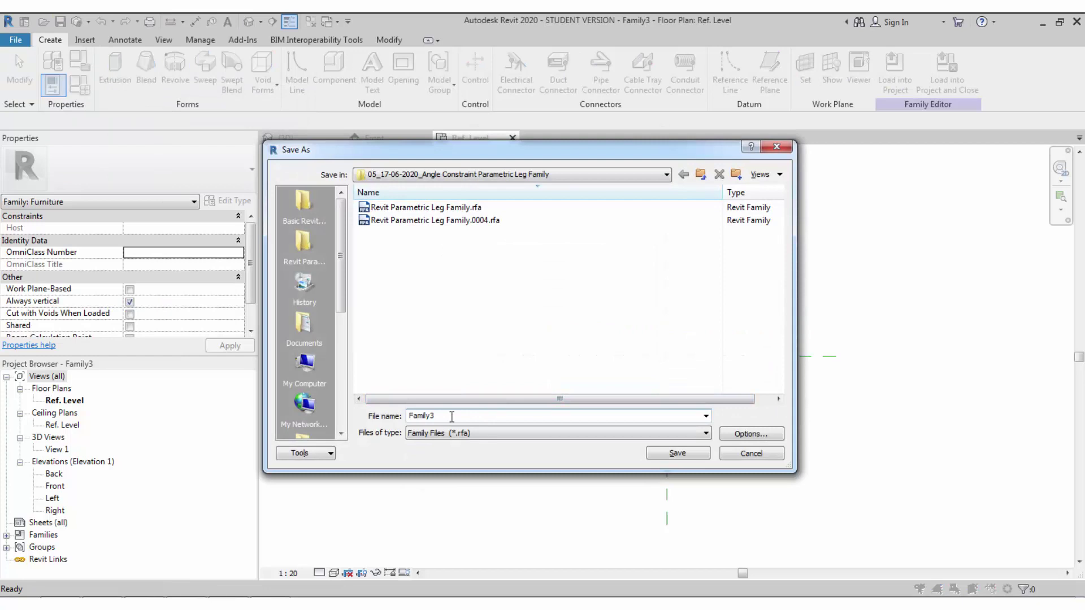
click(388, 207)
click(500, 416)
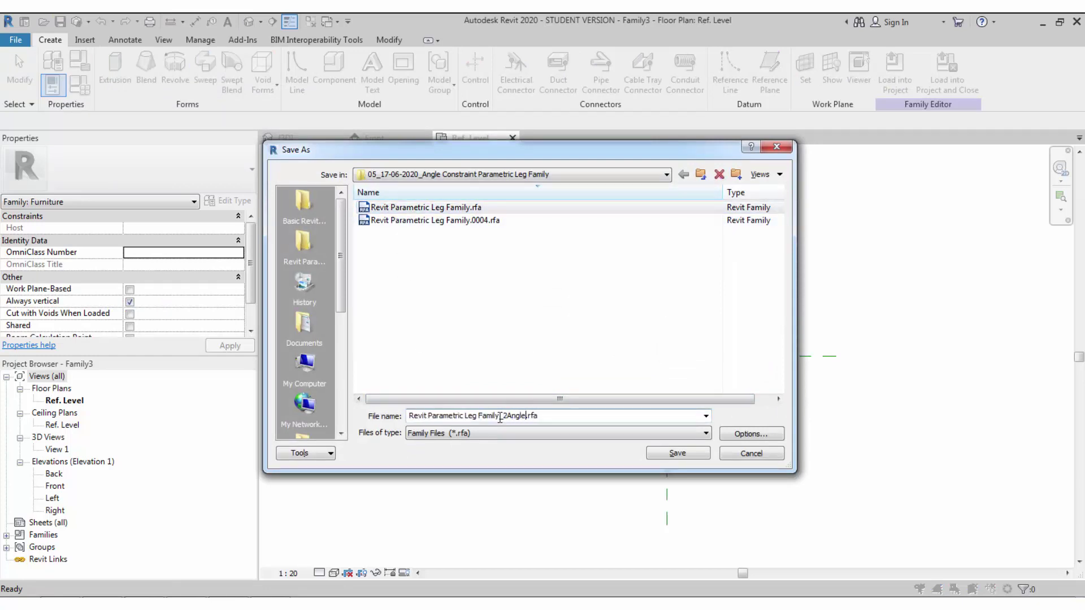
click(733, 435)
click(543, 406)
click(662, 453)
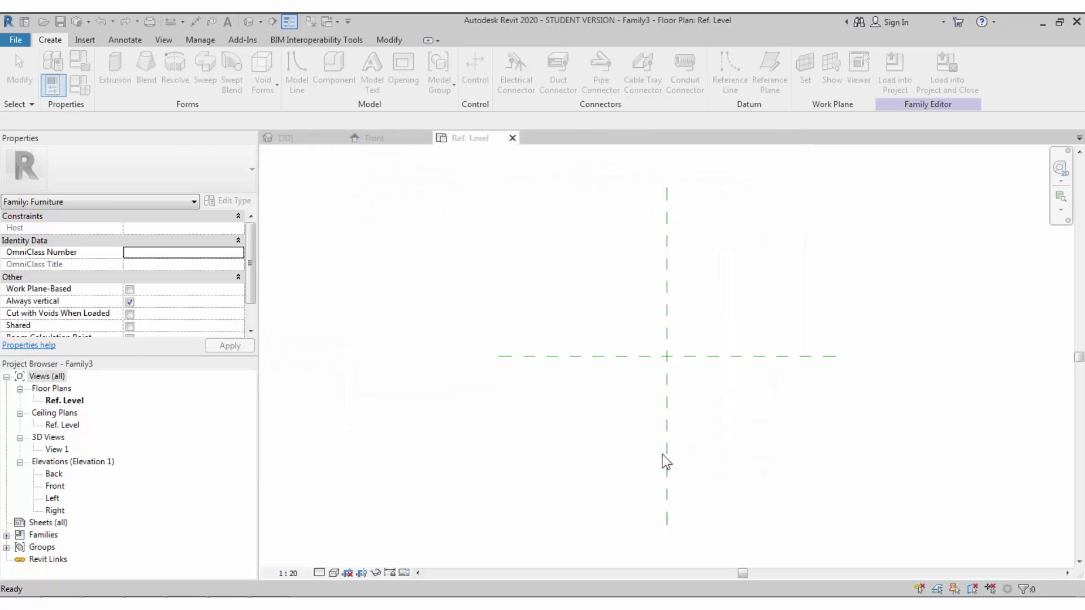
double_click(56, 486)
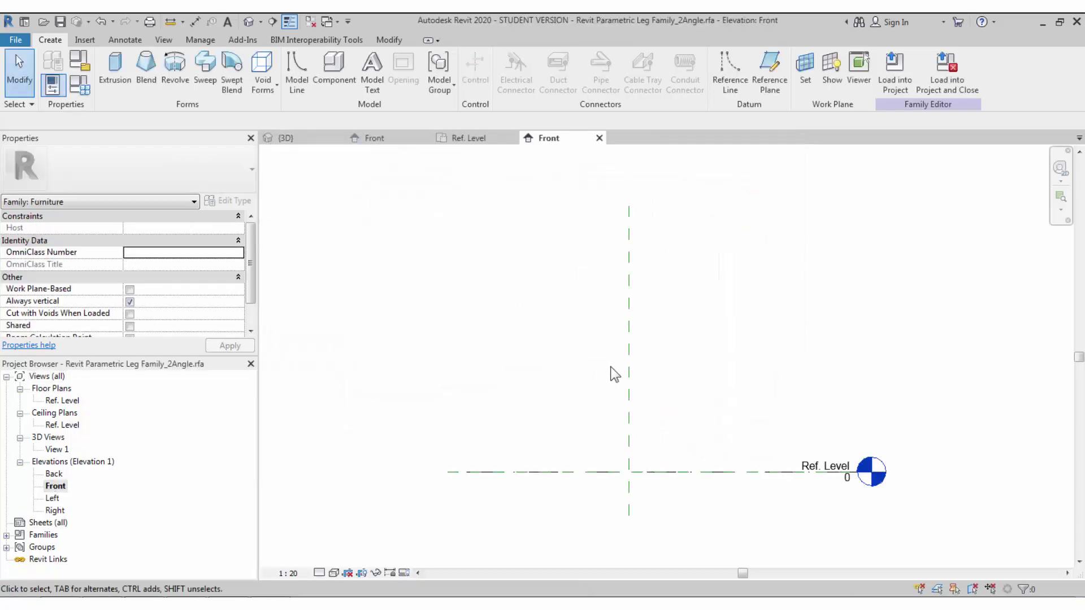
Step: Add a horizontal reference plane 1288 above the level with a permanent dimension
click(628, 356)
right_click(628, 357)
click(695, 171)
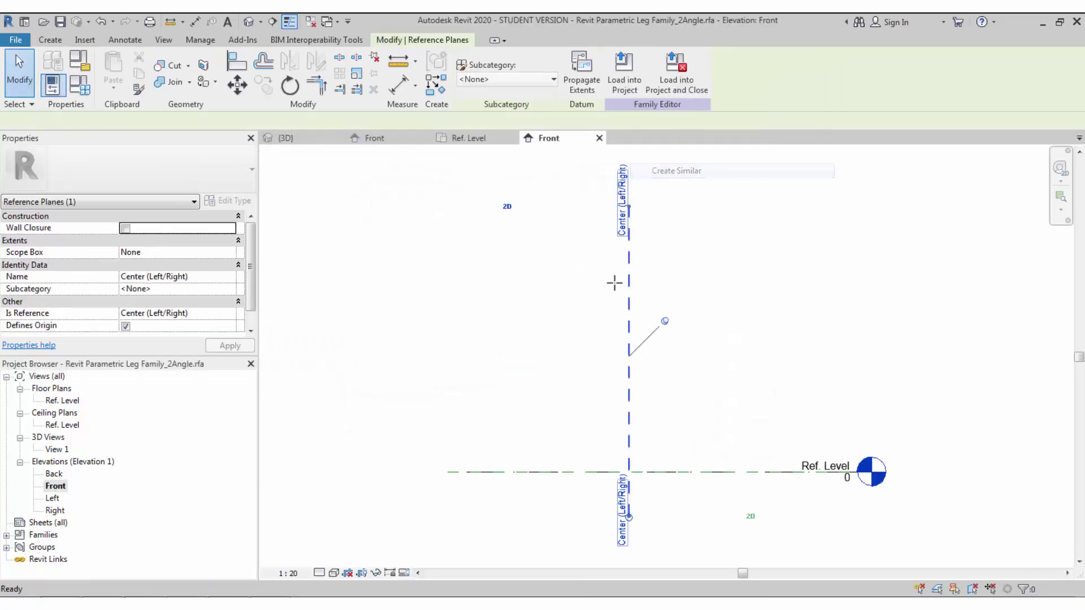
click(530, 317)
click(735, 317)
key(Escape)
key(Escape)
click(585, 318)
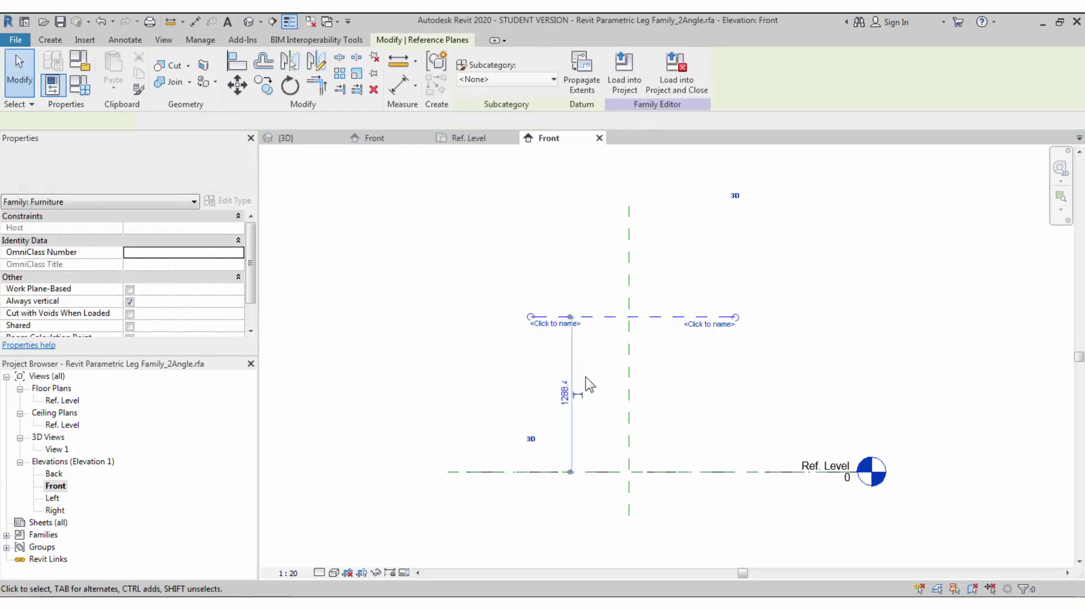
click(658, 402)
Step: Draw an 800-long reference line and align its top to the vertical centre plane
click(50, 40)
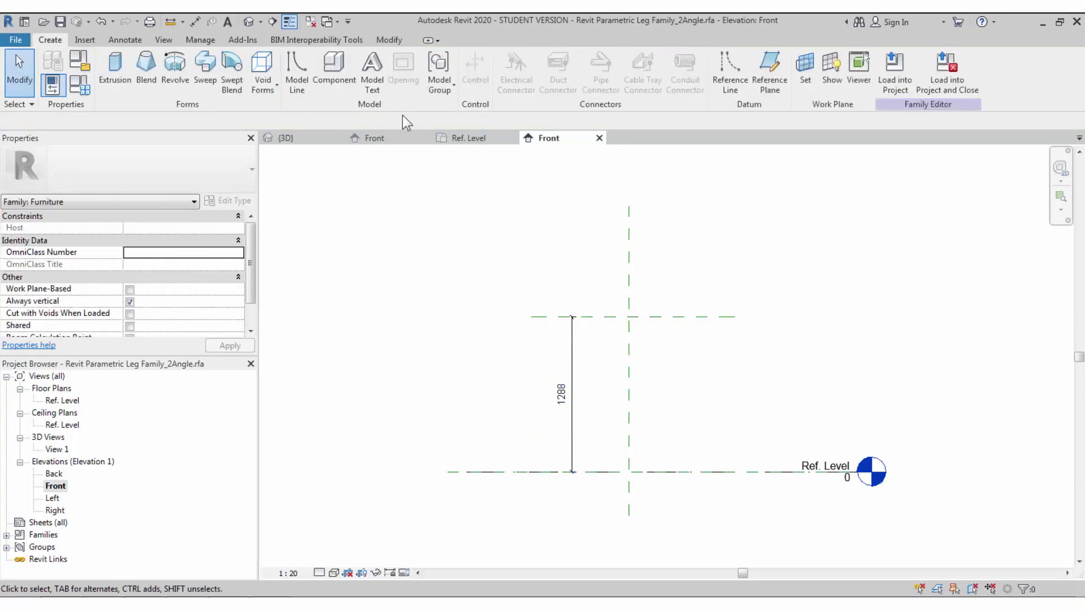
click(729, 68)
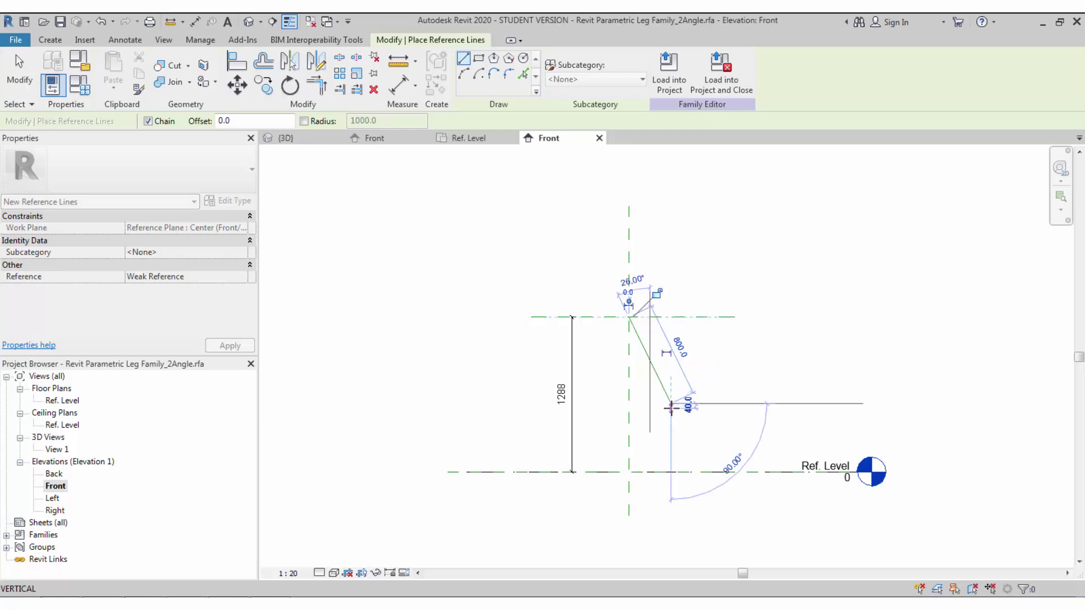
click(671, 404)
key(Escape)
key(Escape)
key(Escape)
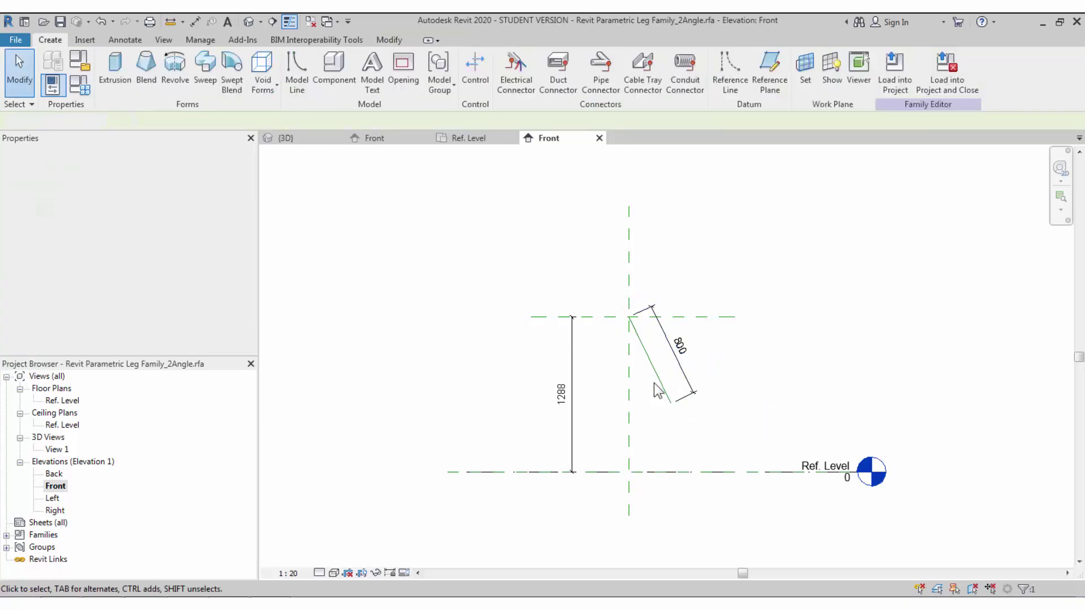
key(a)
key(l)
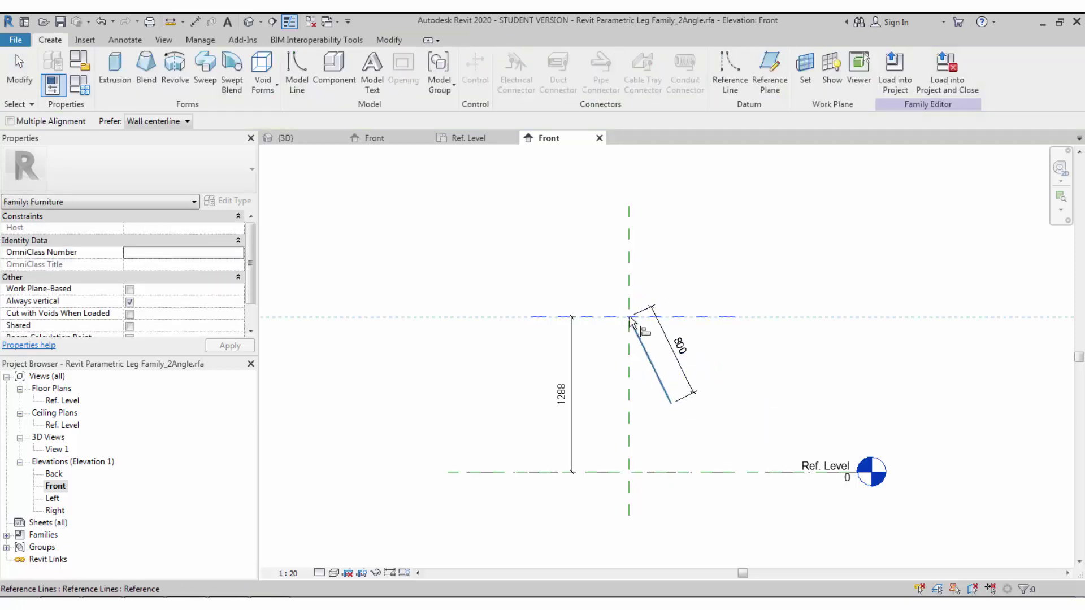
click(629, 317)
click(632, 321)
key(Escape)
key(Escape)
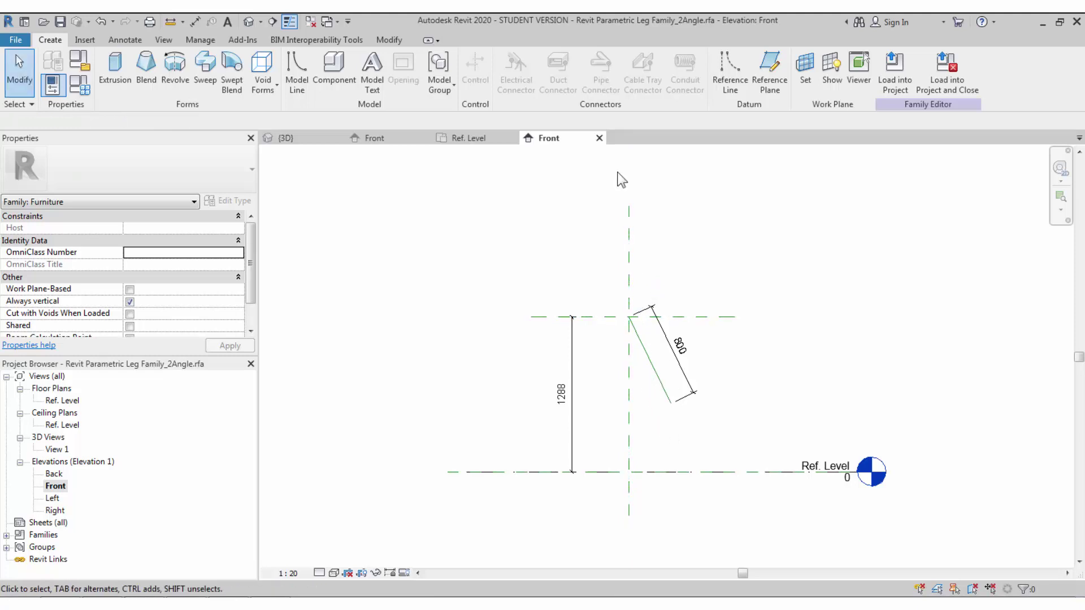
Step: Add a 26.00° angular dimension between the centre plane and the reference line
click(655, 362)
key(d)
key(i)
click(507, 87)
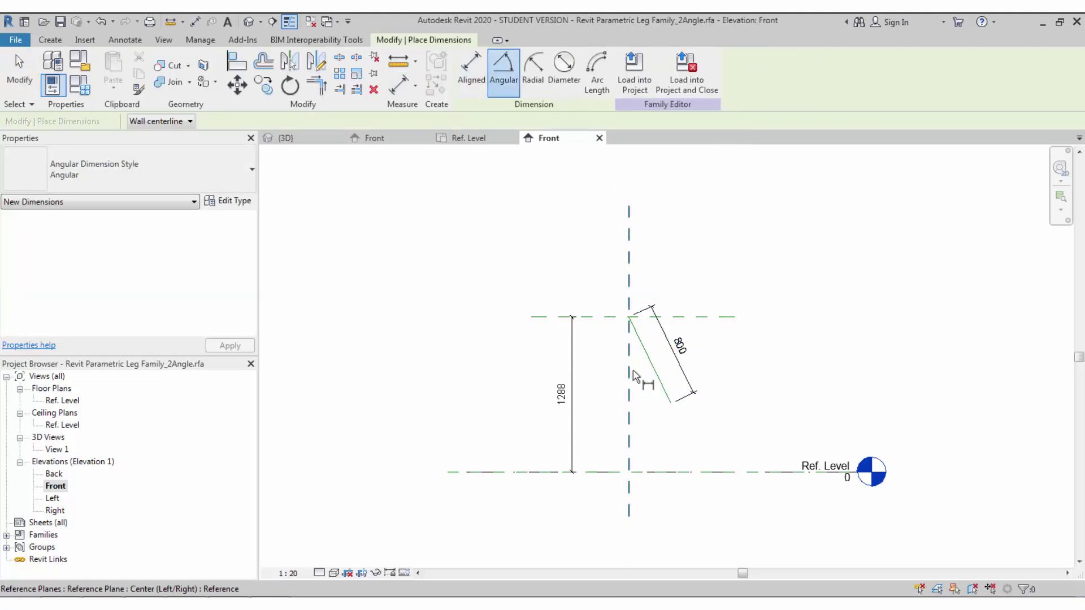
click(629, 390)
click(656, 376)
click(650, 414)
key(Escape)
key(Escape)
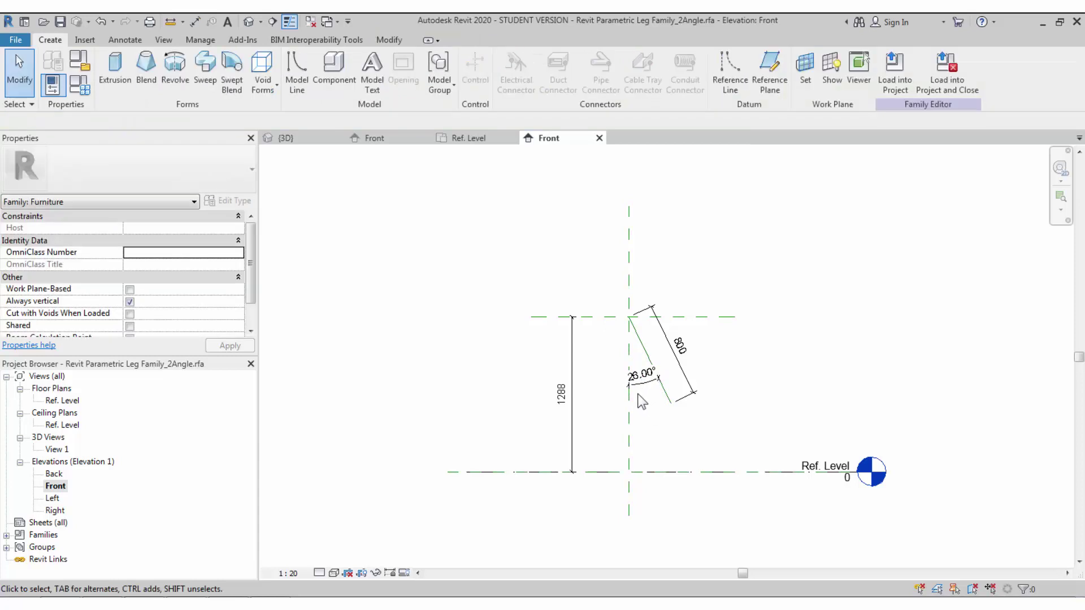
click(582, 401)
Step: Label the 1288 height dimension with a new Actual Height parameter
click(586, 395)
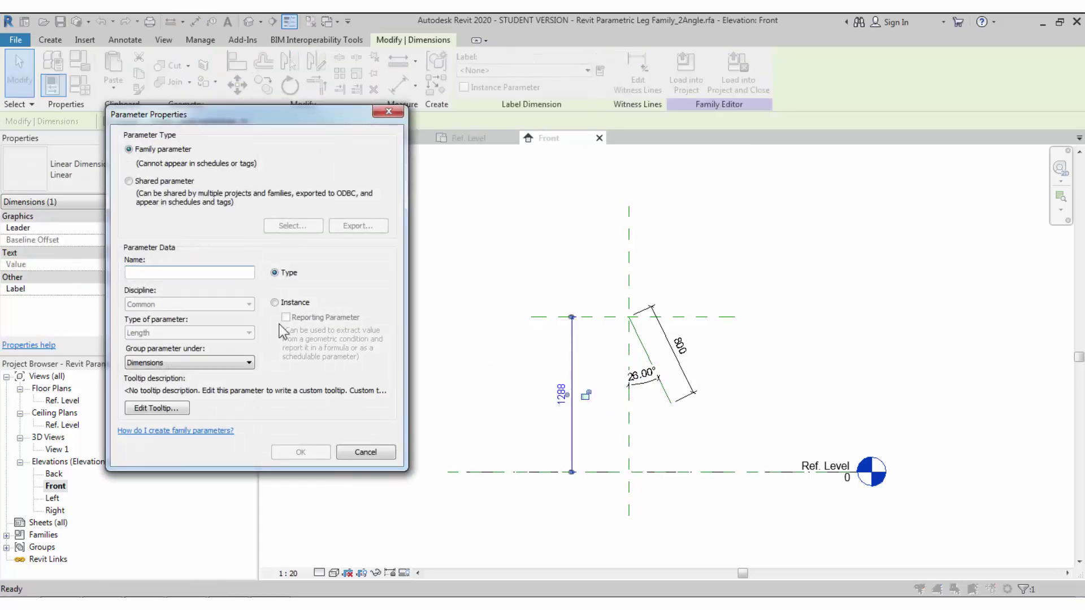
text(Leg)
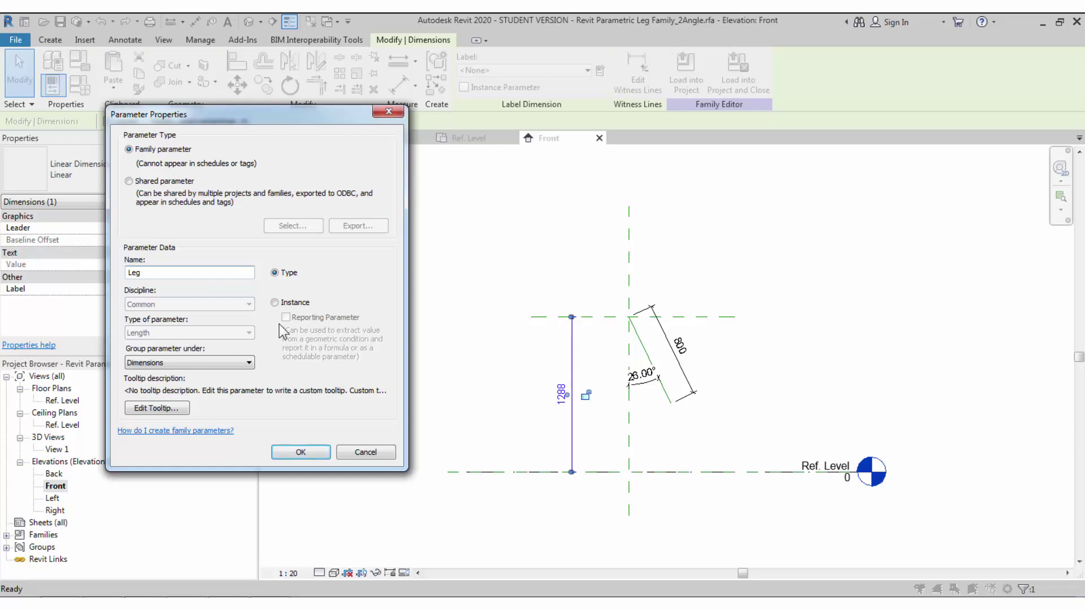
key(BackSpace)
key(BackSpace)
key(BackSpace)
text(Actual he)
key(BackSpace)
key(BackSpace)
text(Height)
click(302, 452)
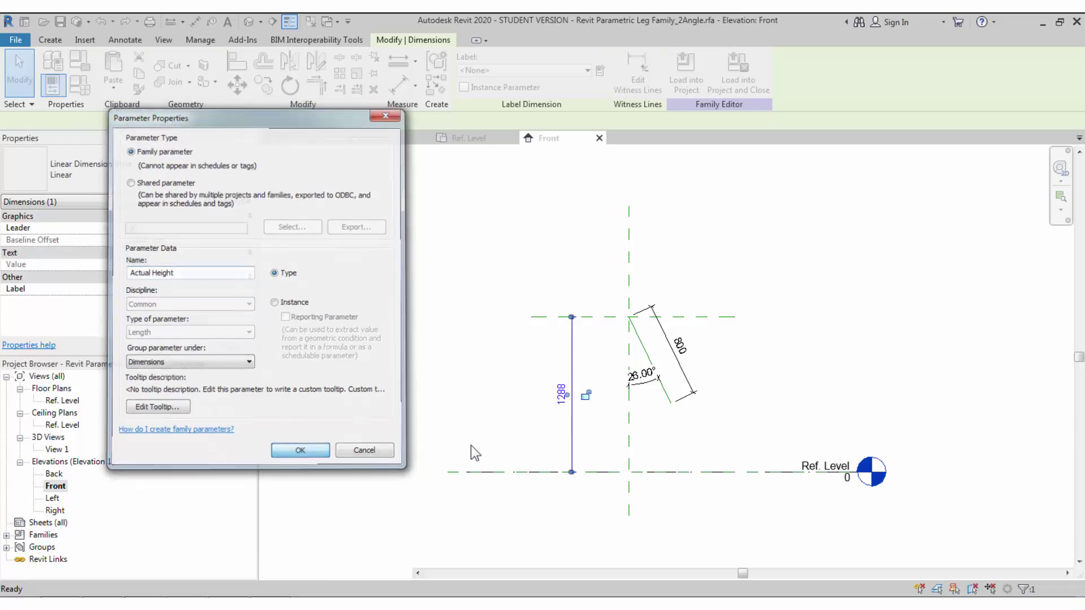
Step: Label the 26.00° angle as Angle 2 and the 800 dimension as Leg Length
click(636, 390)
click(600, 70)
text(Angl)
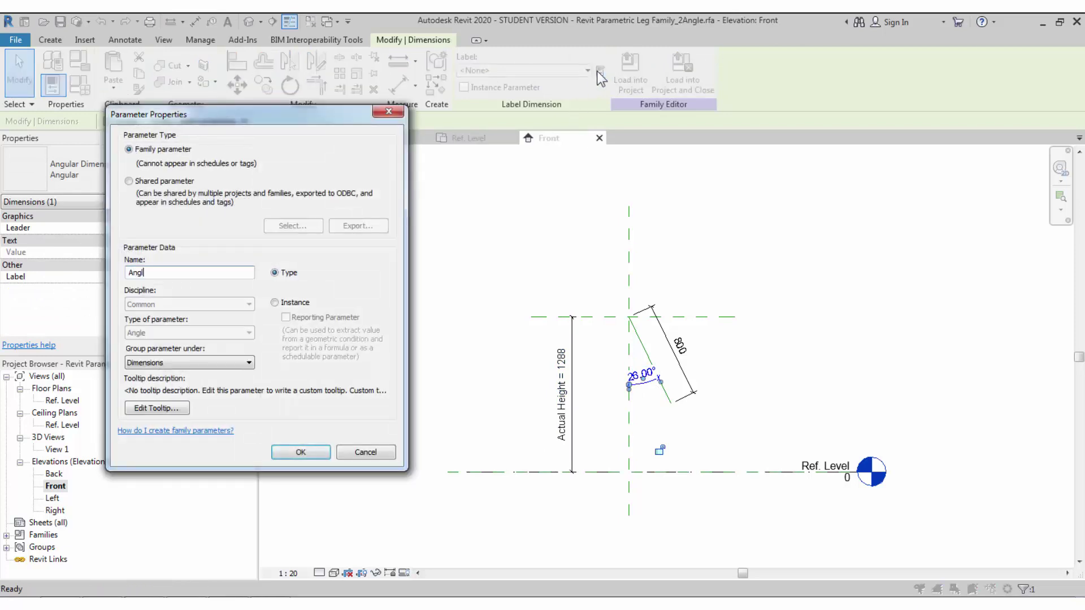
text(e 2)
click(323, 453)
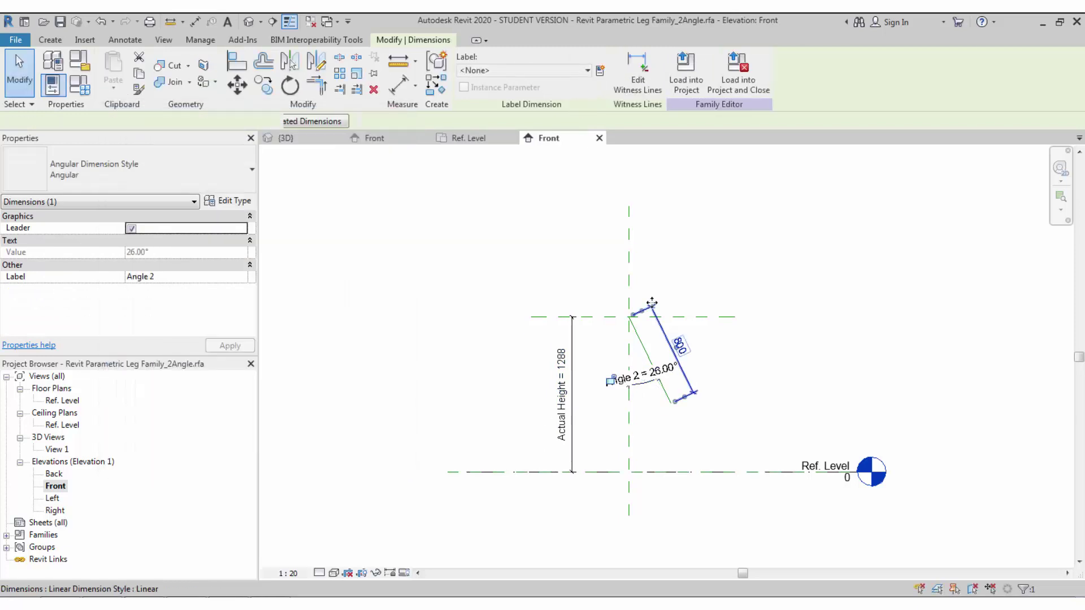
click(653, 303)
click(600, 71)
text(Leg)
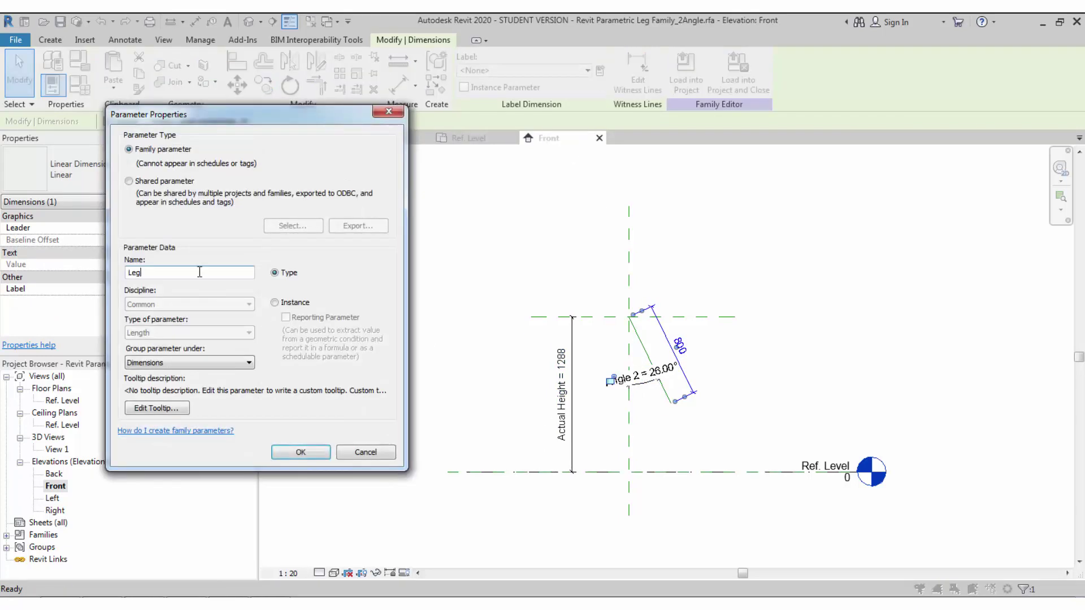
text( Length)
click(279, 453)
click(592, 449)
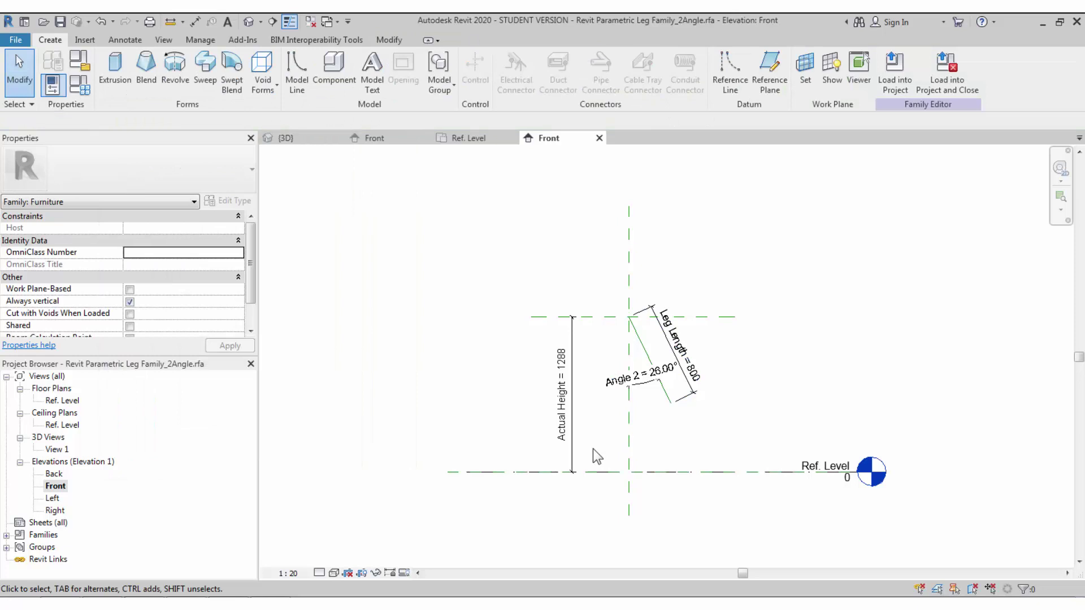
Step: Give Leg Length the formula Actual Height / (cos(Angle 2)), lengthening it to 1433.5
click(80, 85)
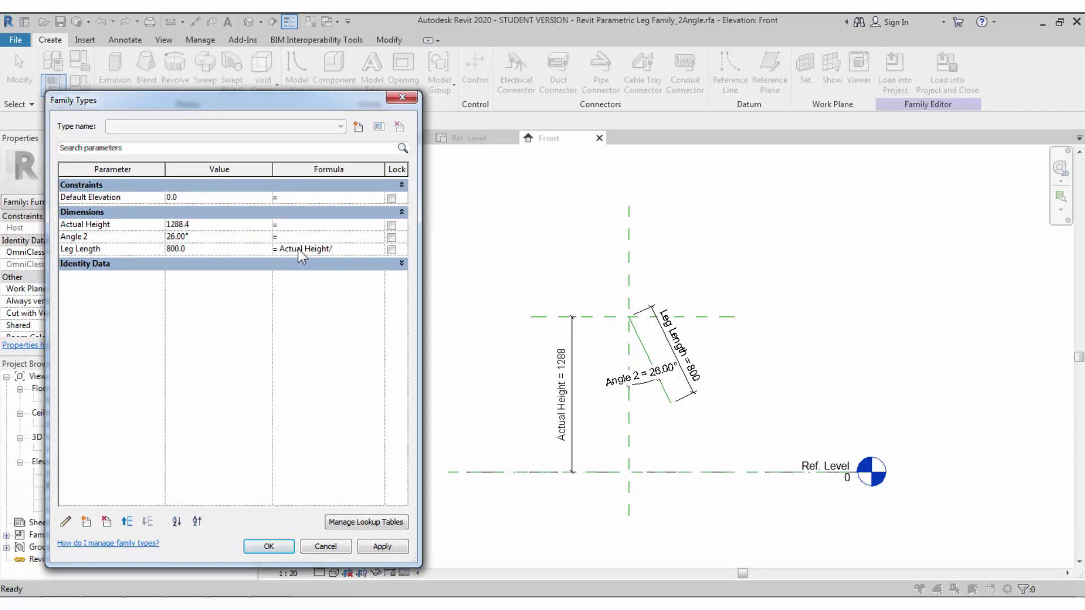
text((cos(Angle 2)))
key(Return)
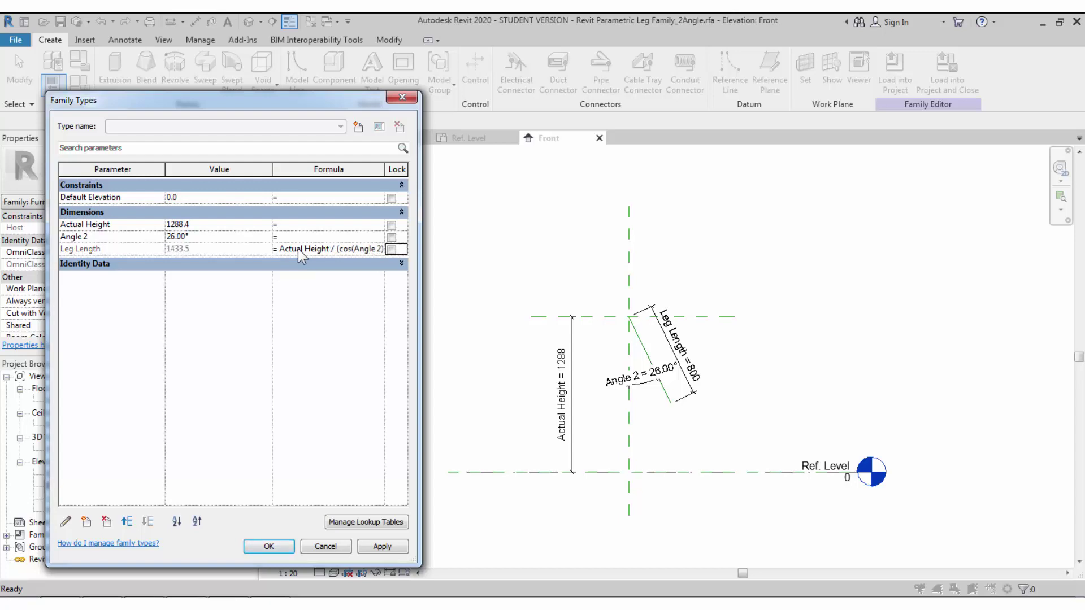
click(375, 546)
click(269, 547)
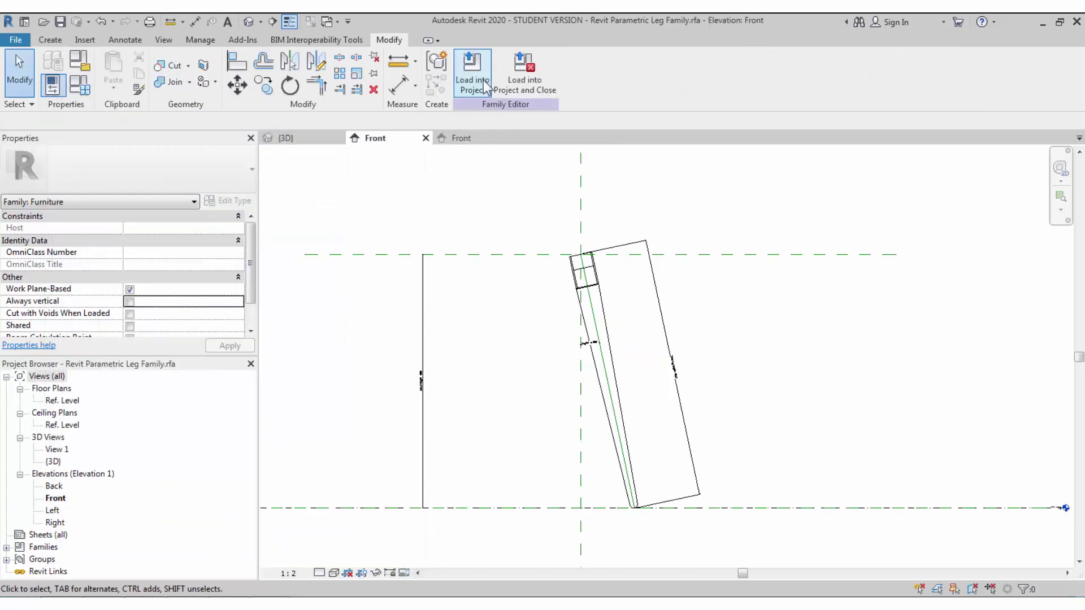
Step: Load the leg family into the 2Angle family and set placement to a picked work plane
click(484, 86)
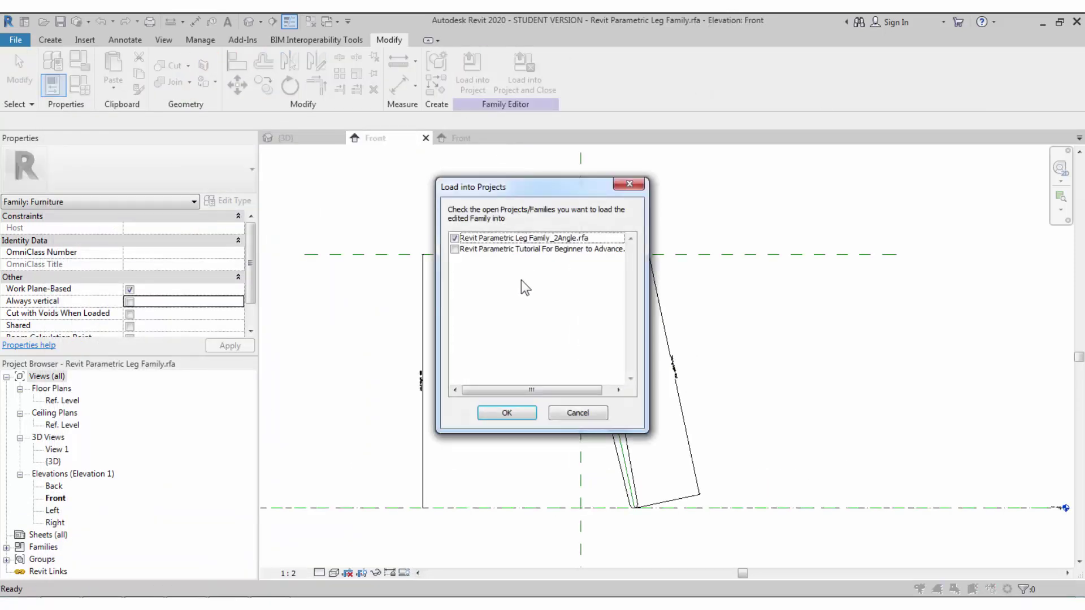
click(506, 413)
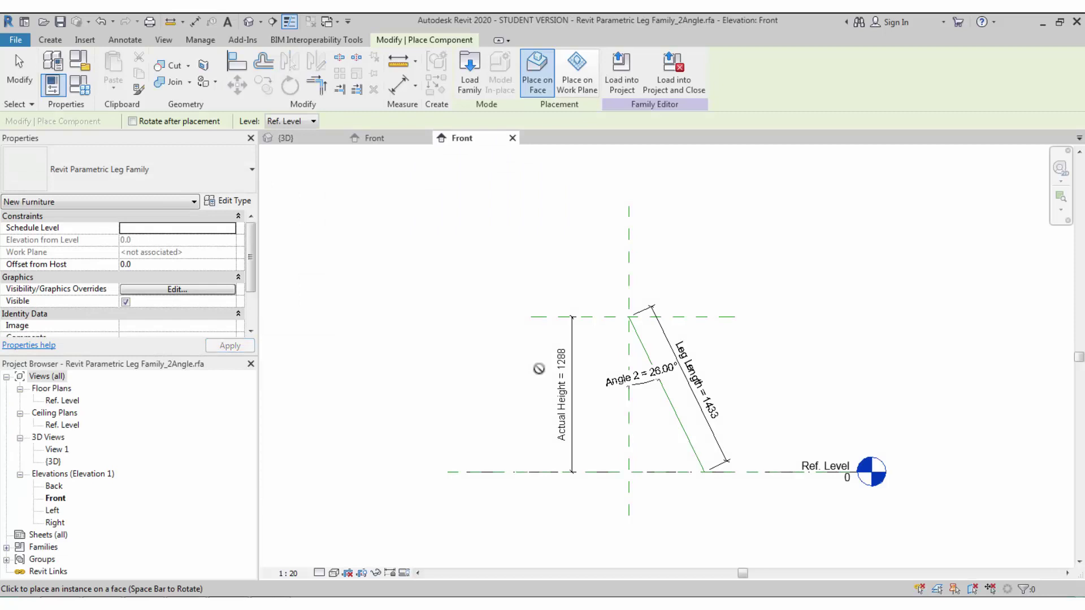
click(584, 76)
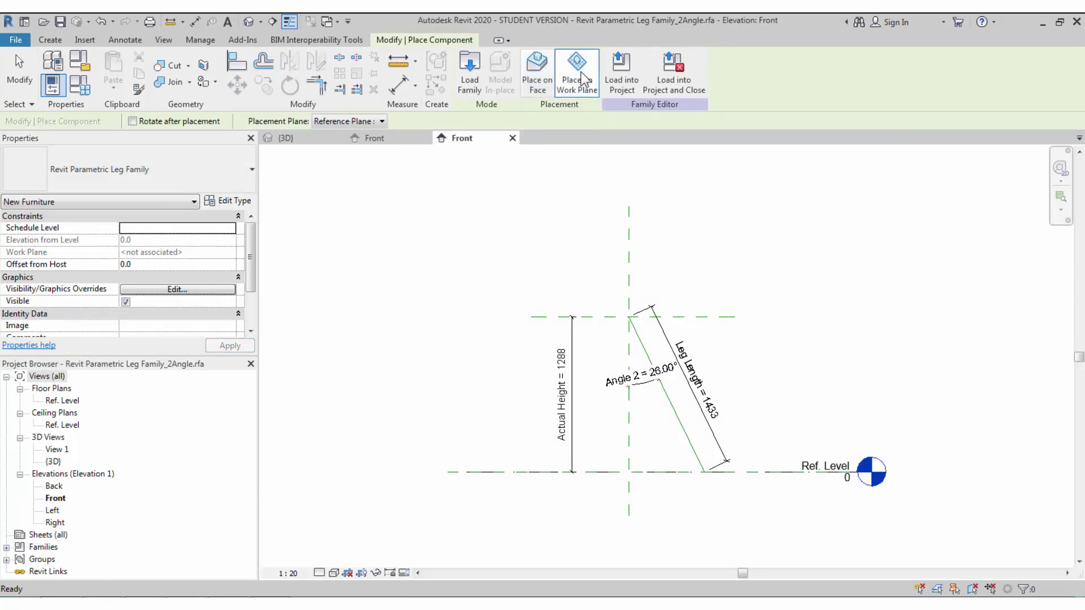
click(331, 121)
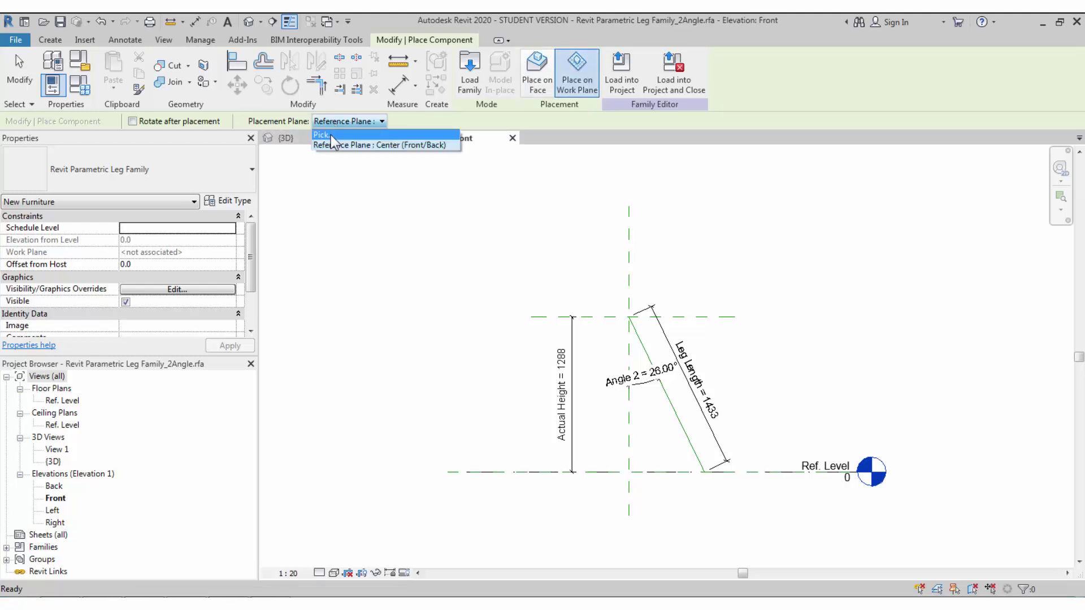
click(330, 135)
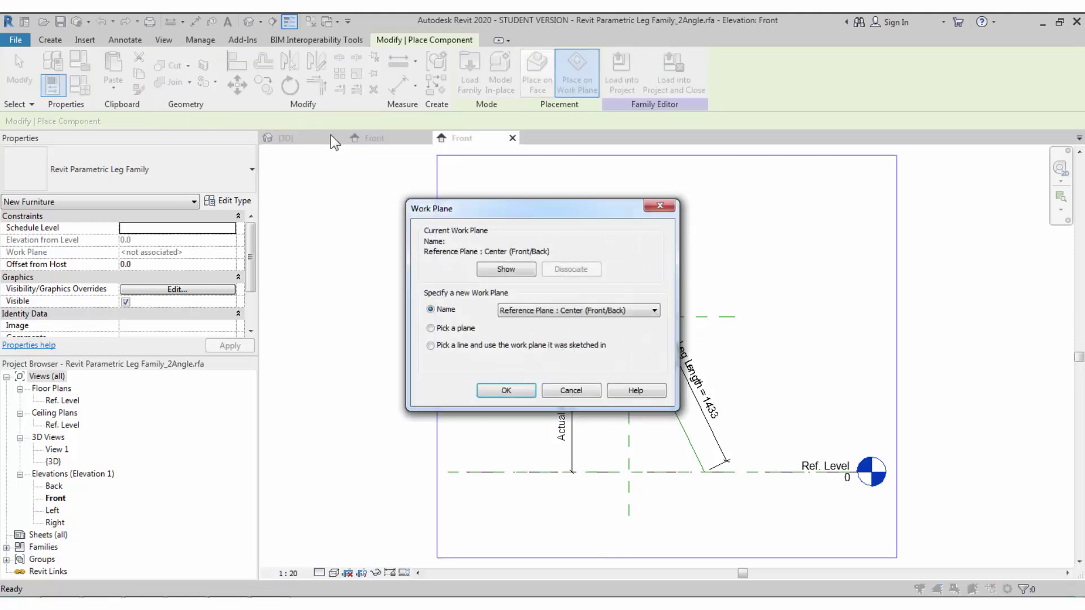
click(475, 329)
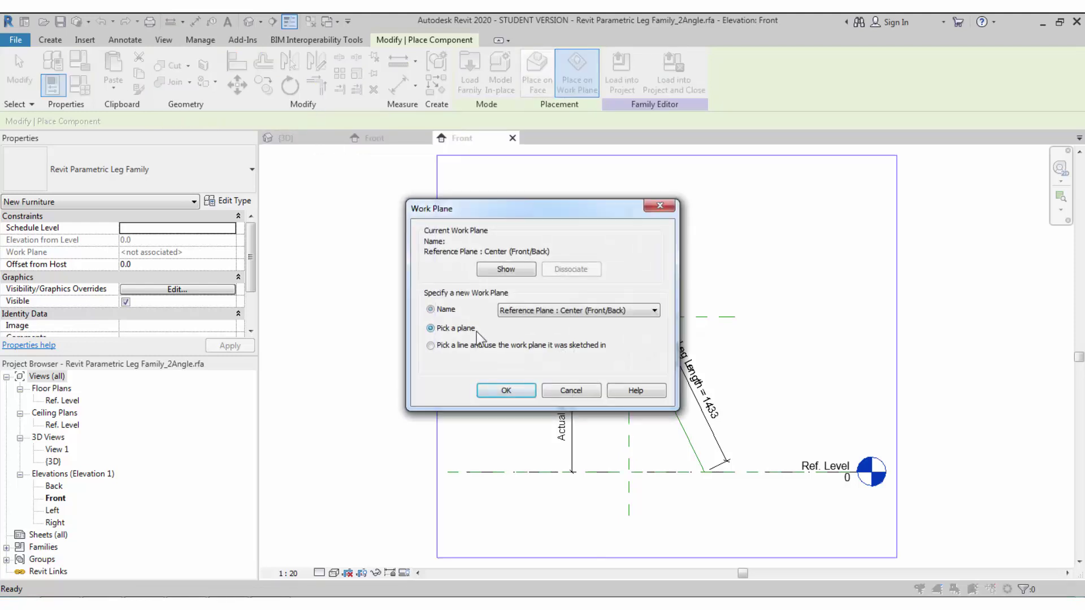
click(507, 389)
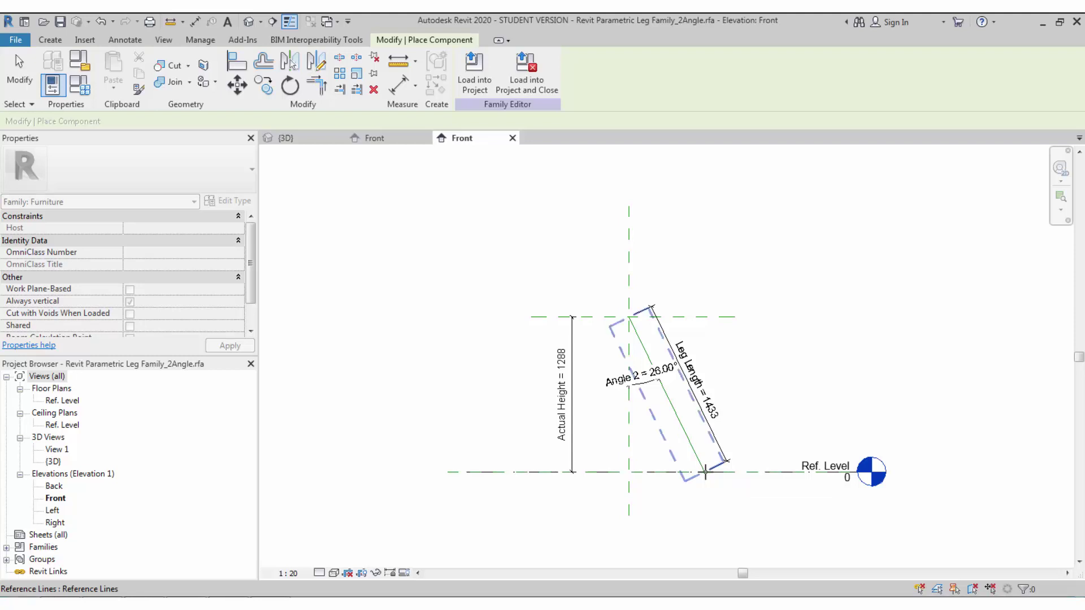
Step: Place the leg on the angled reference line's plane in the Ref. Level plan, rotated up-left
key(Tab)
key(Tab)
key(Tab)
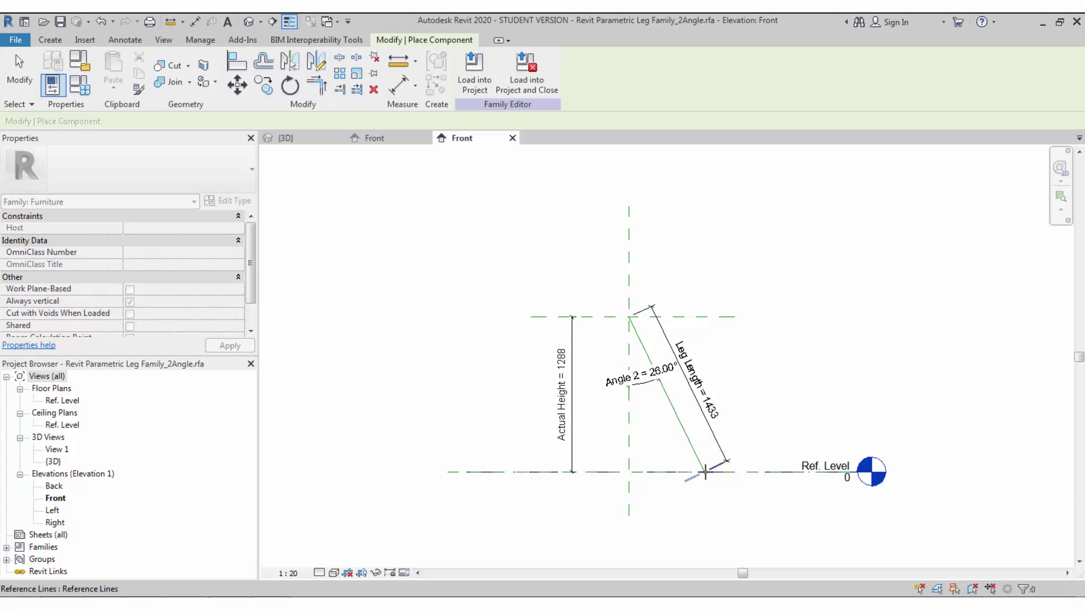
click(705, 473)
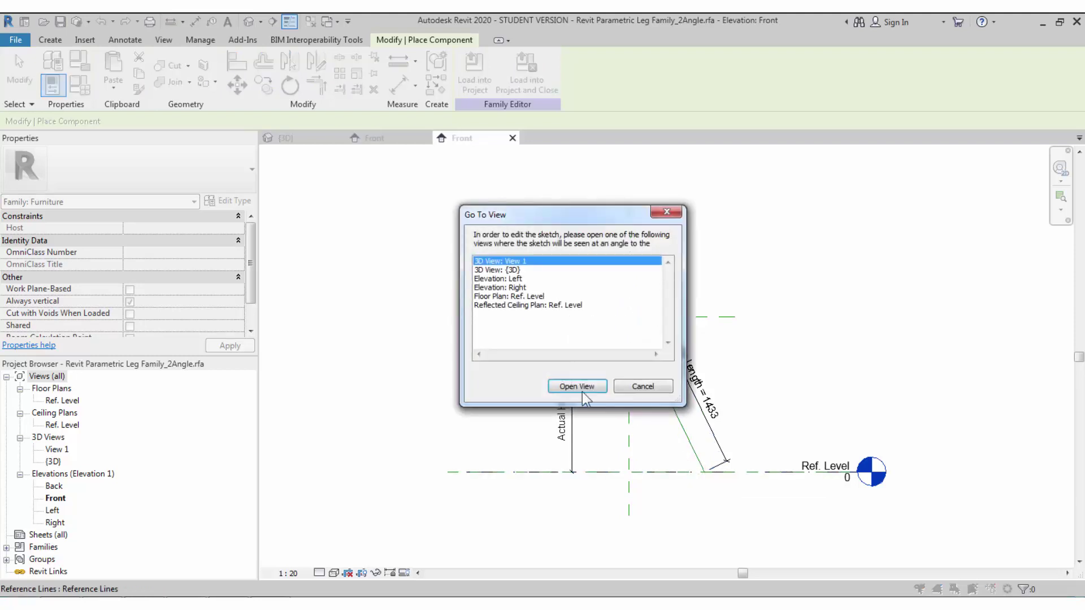
click(531, 296)
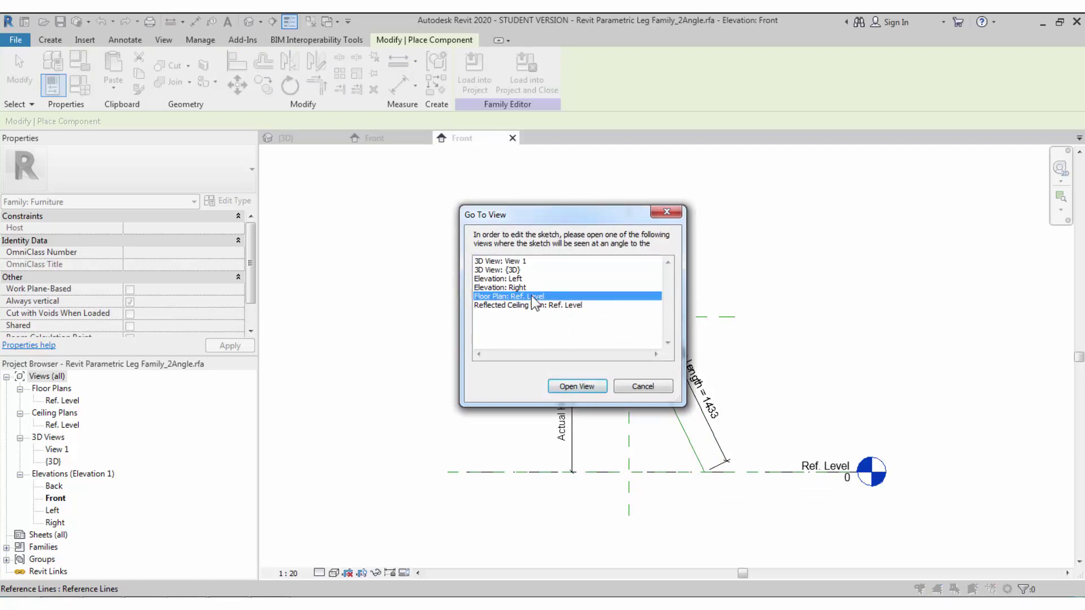
click(574, 386)
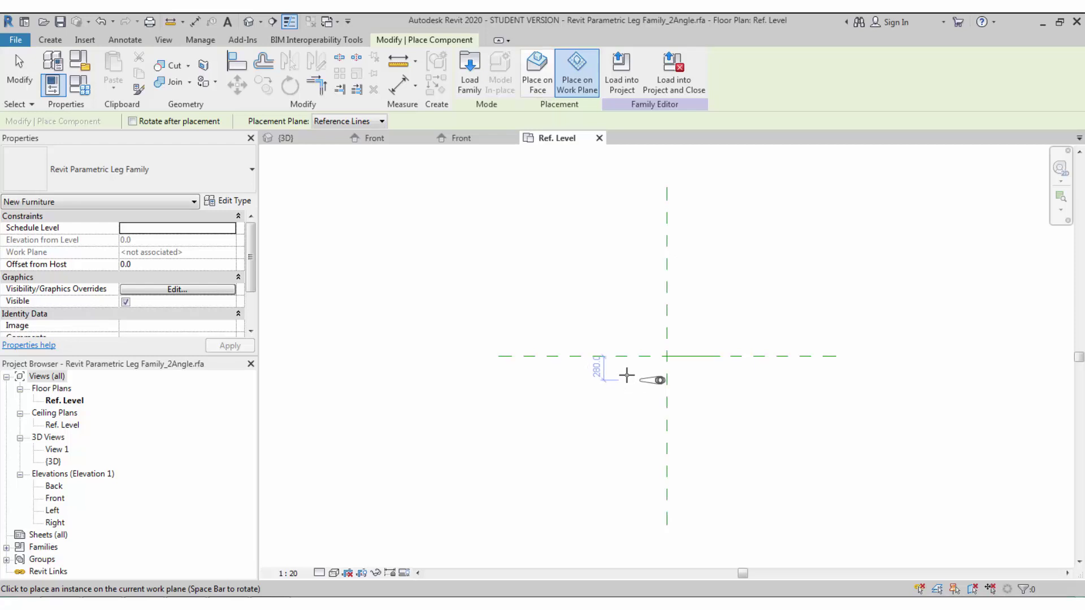
scroll(626, 375, up, 2)
key(space)
key(space)
key(space)
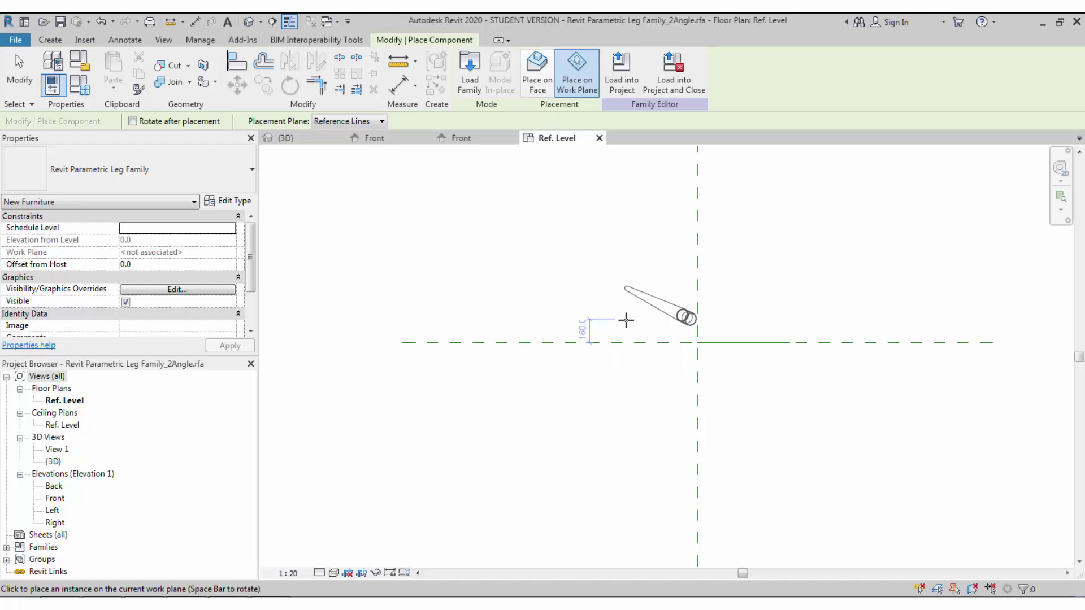
click(627, 320)
key(Escape)
key(Escape)
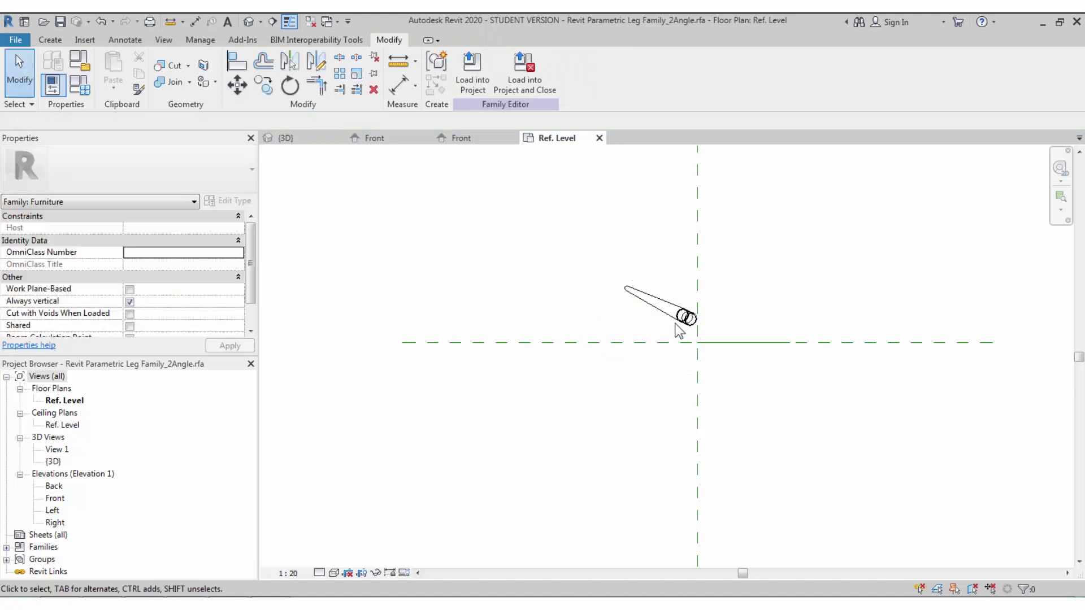
click(679, 325)
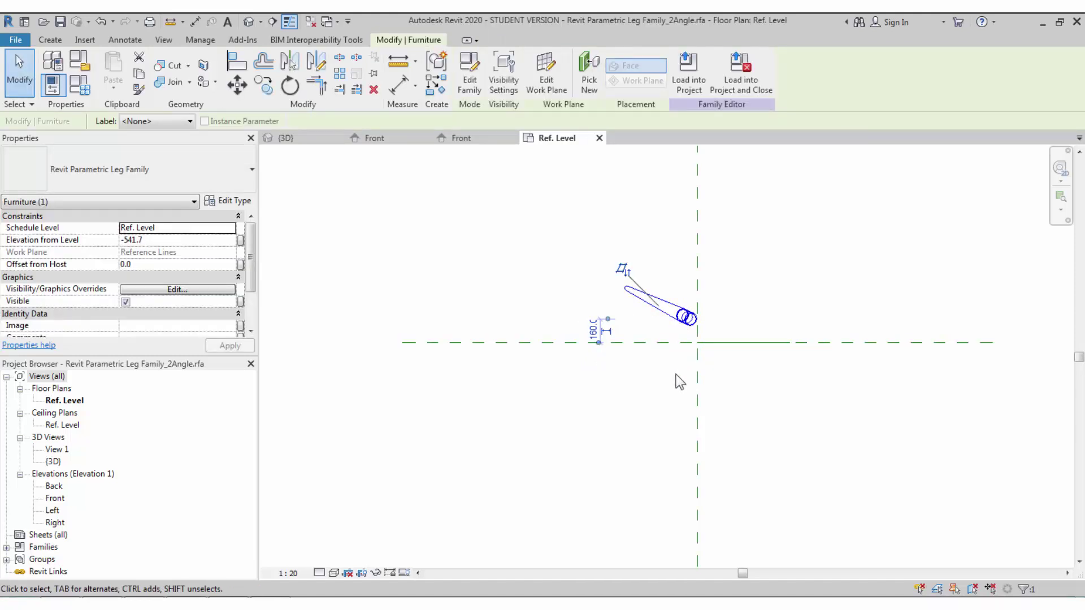
click(680, 382)
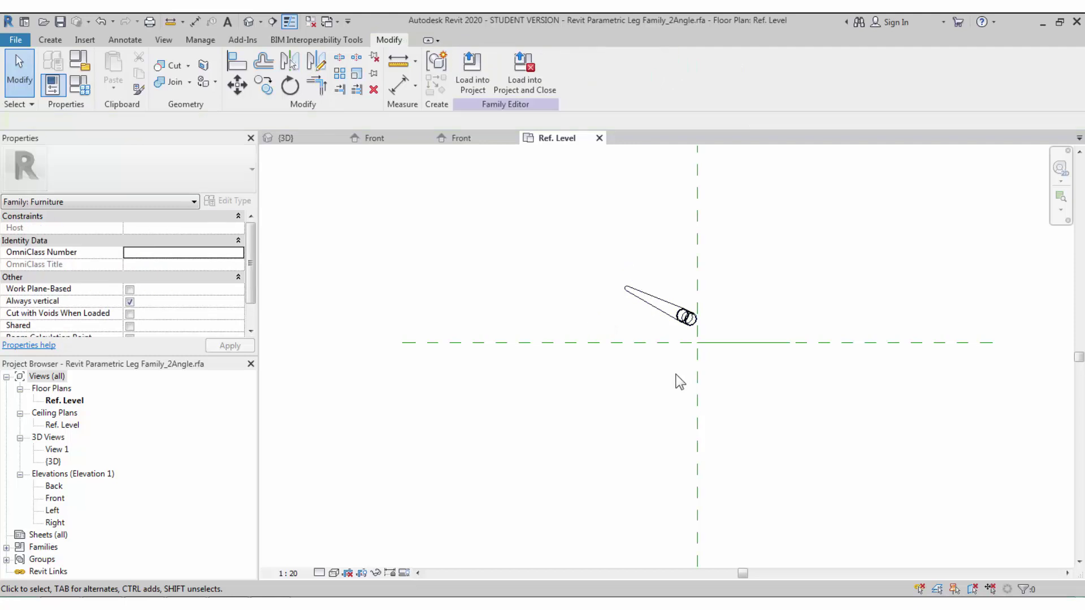
click(680, 323)
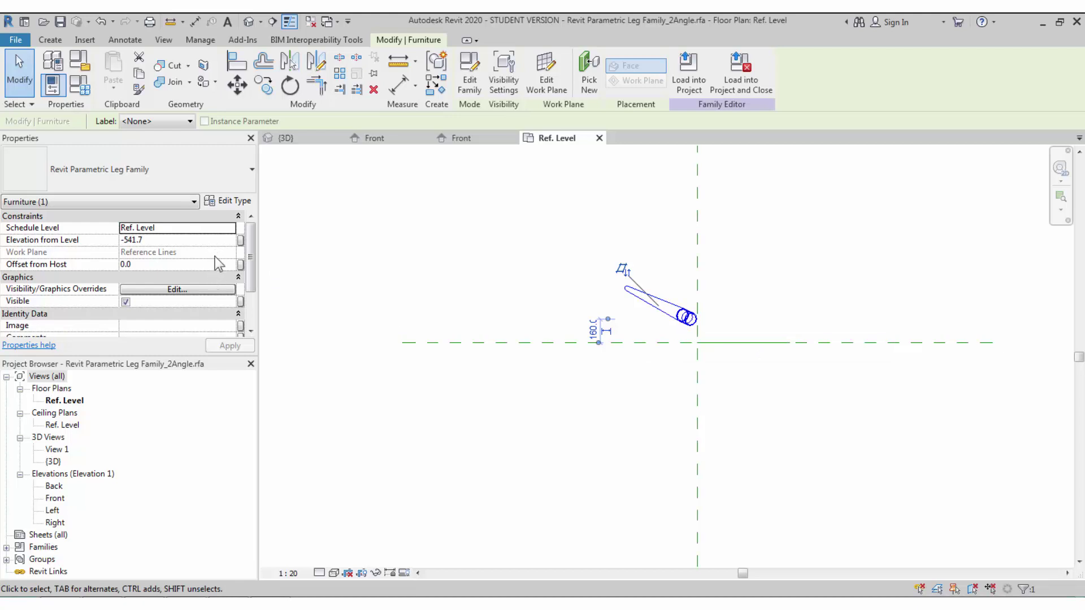
Step: Associate the leg's Leg Bottom Material with a new Leg Bottom Material family parameter
click(227, 201)
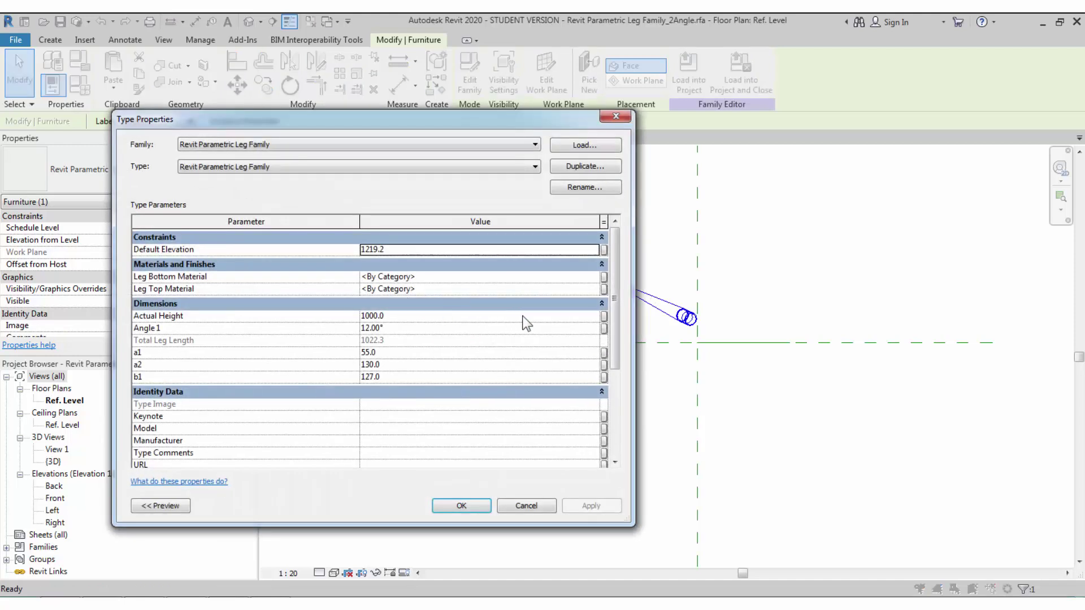
click(603, 290)
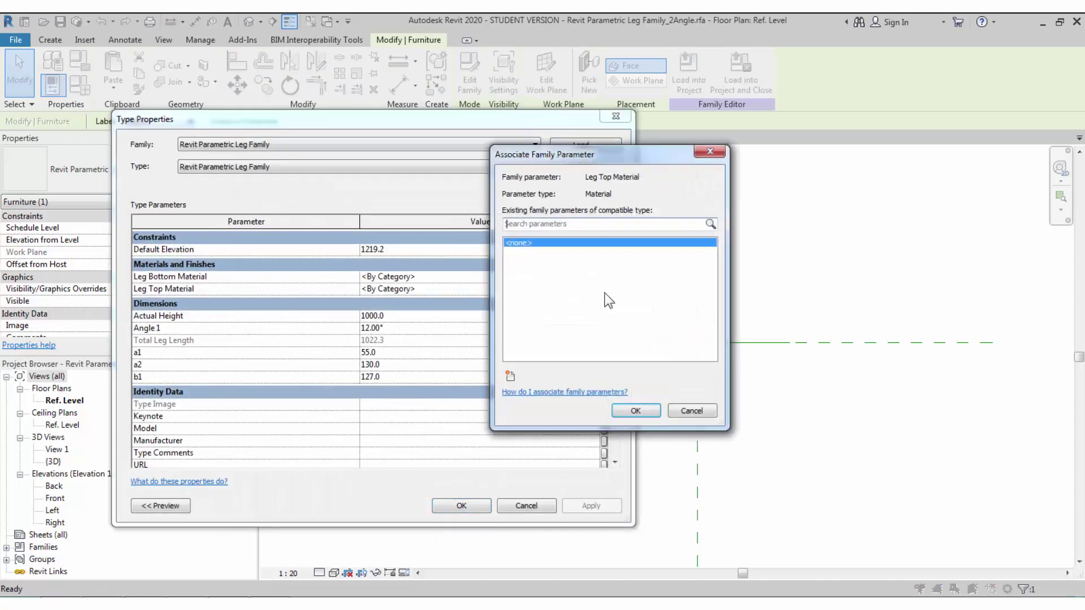
click(692, 411)
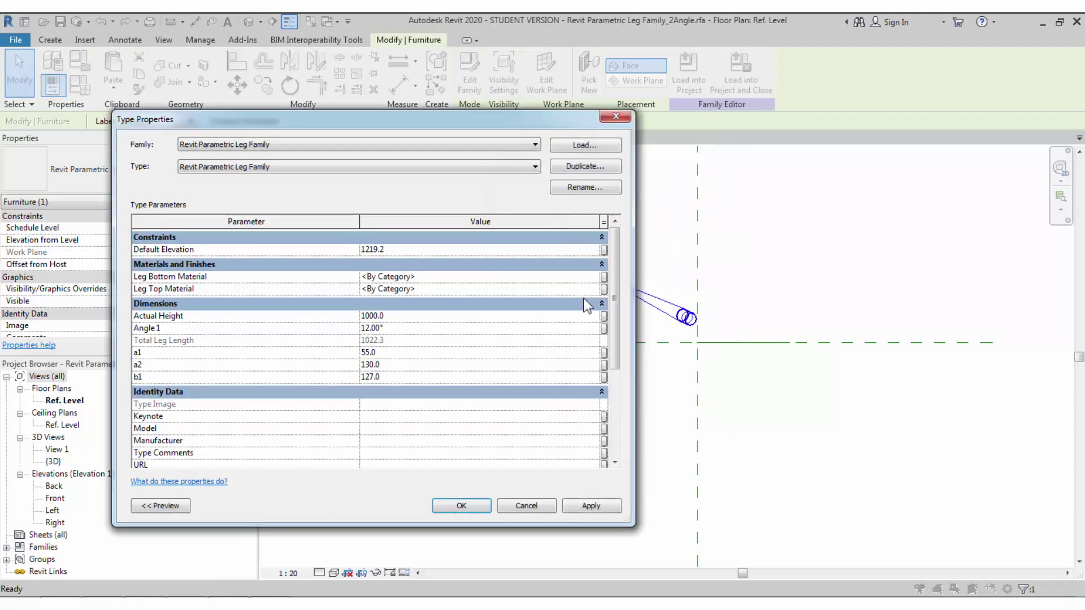
click(603, 277)
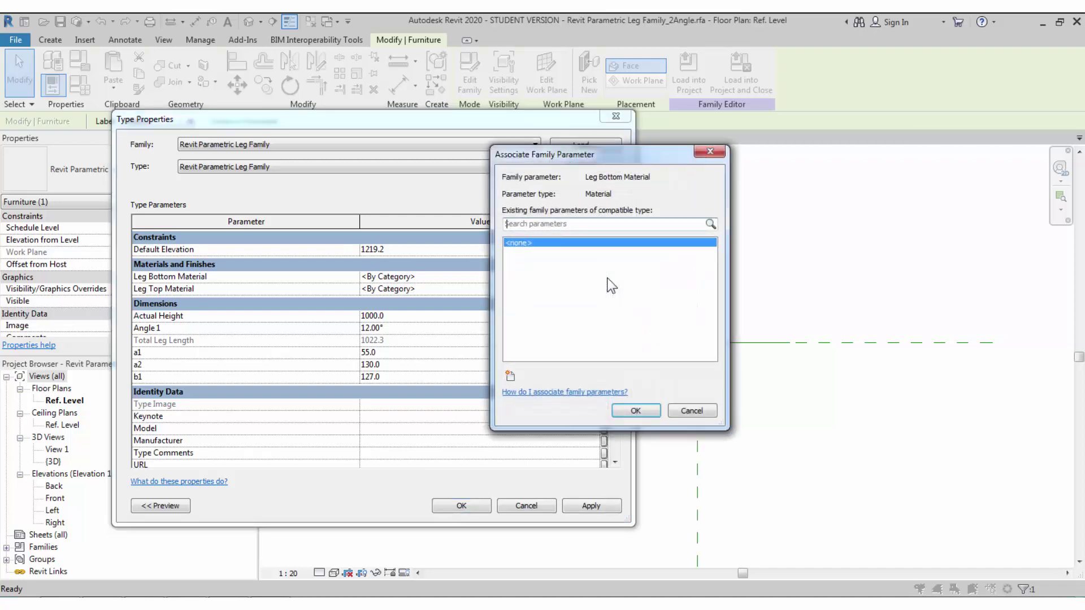
click(511, 376)
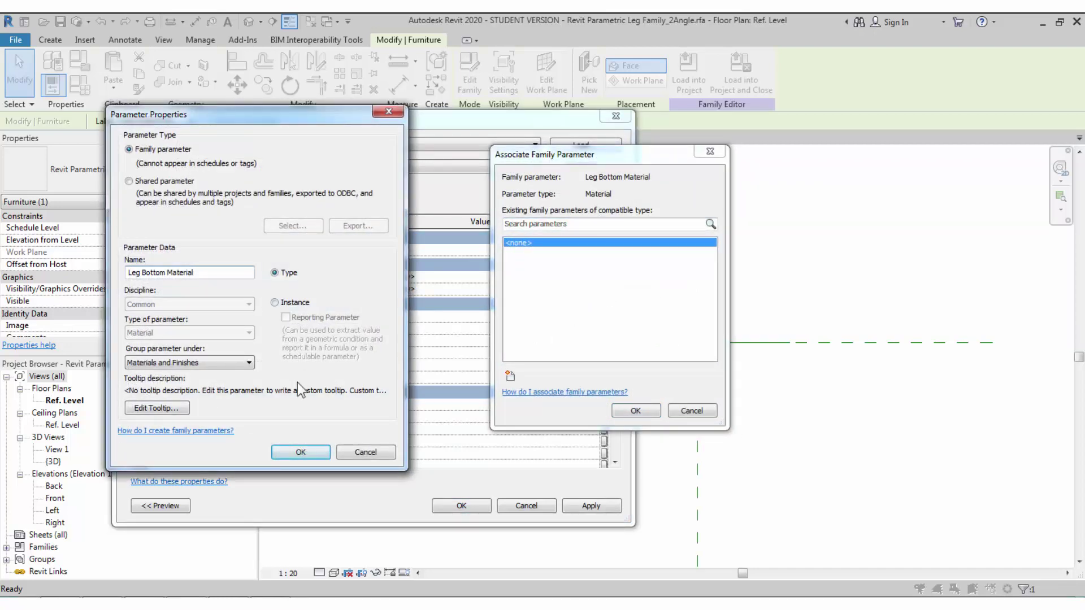
click(301, 452)
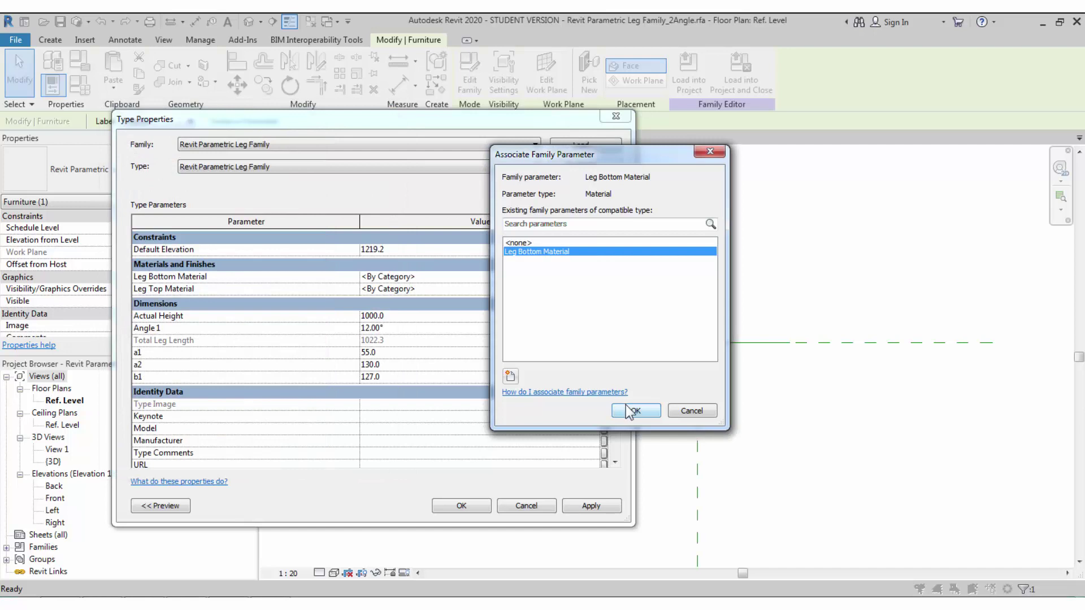
click(634, 410)
Step: Associate the leg's Leg Top Material with a new Leg Top Material family parameter
click(604, 289)
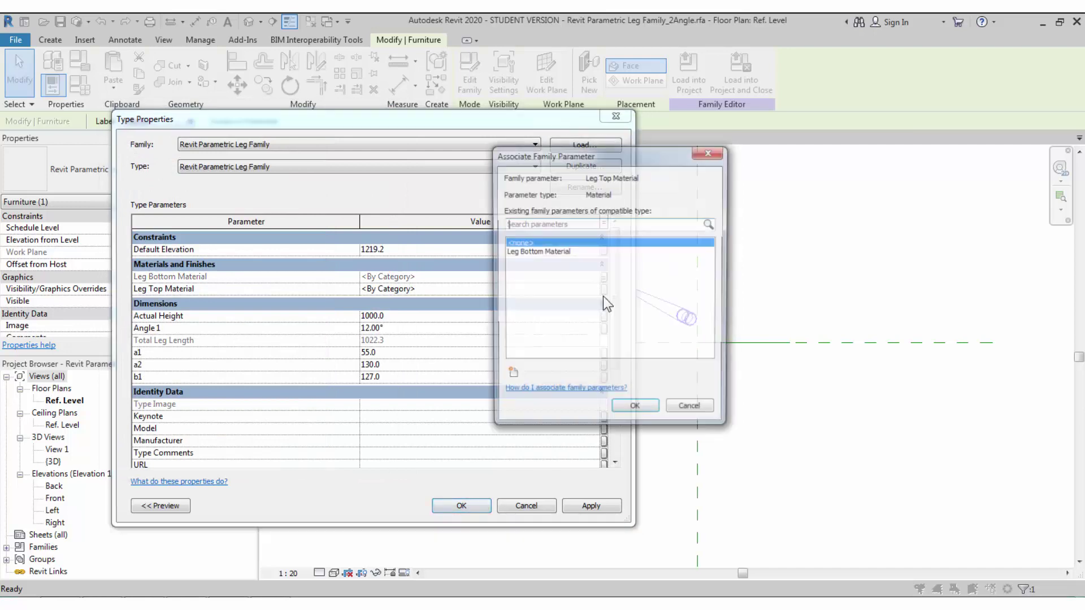
click(511, 376)
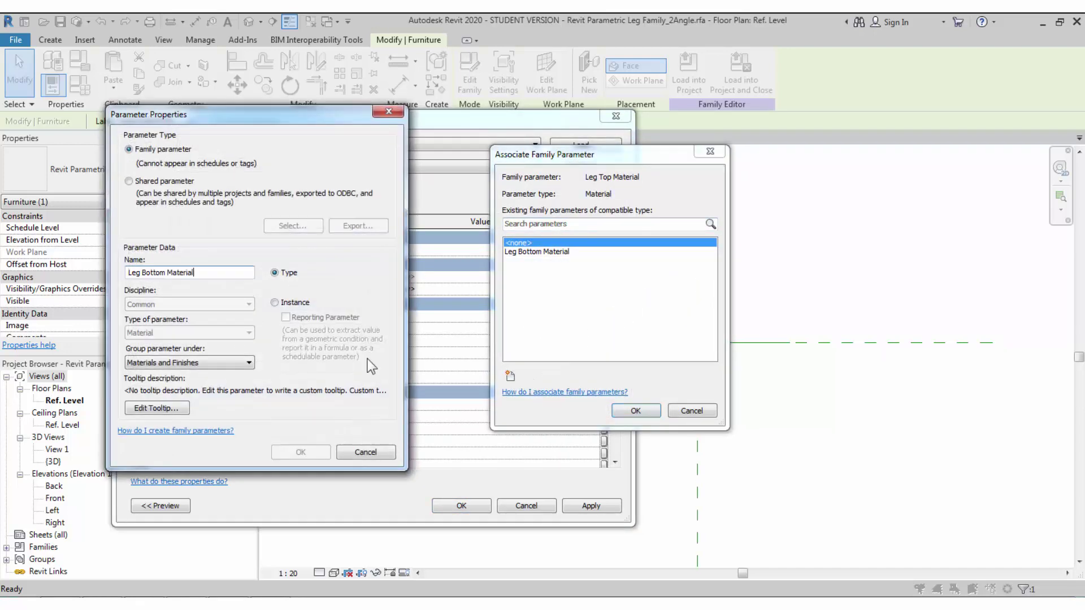
double_click(156, 274)
text(Top)
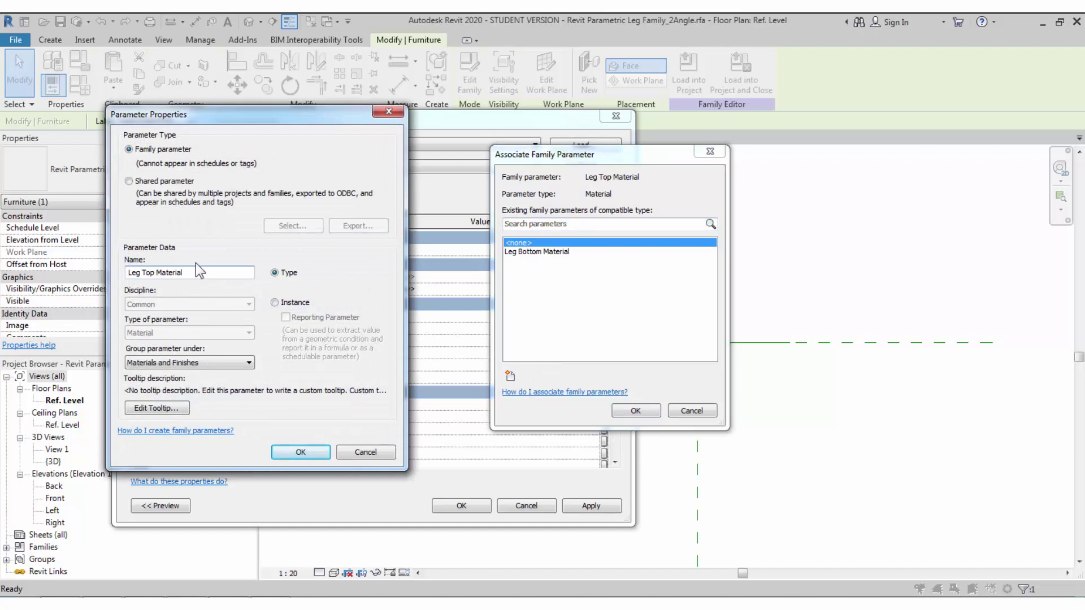
click(295, 452)
click(627, 409)
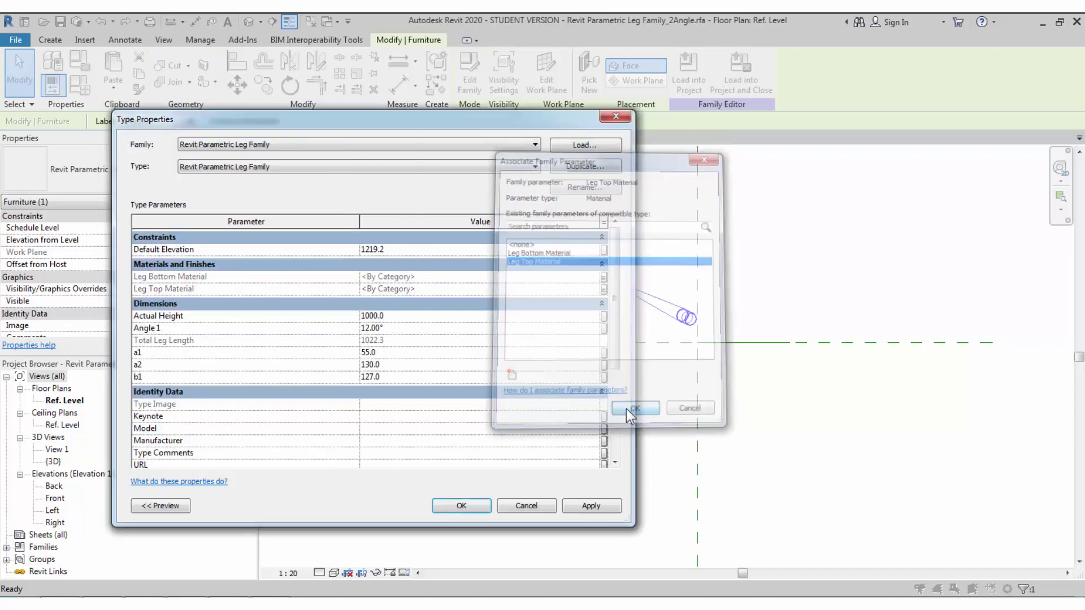
click(603, 316)
Step: Link the leg's Actual Height to the host's Actual Height, and Angle 1 to a new Angle 1 parameter
click(529, 269)
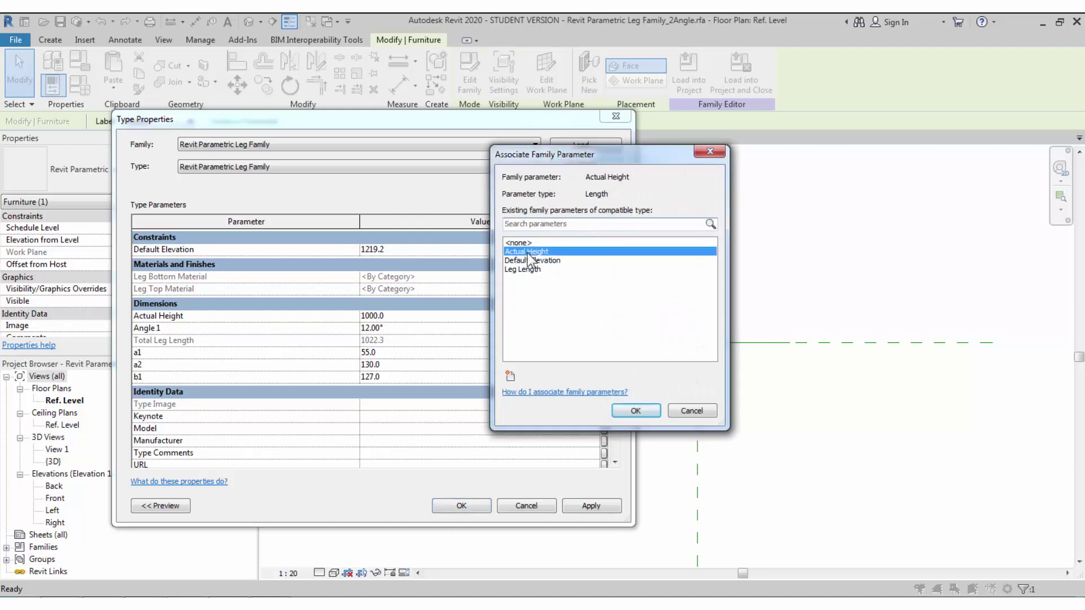
click(636, 411)
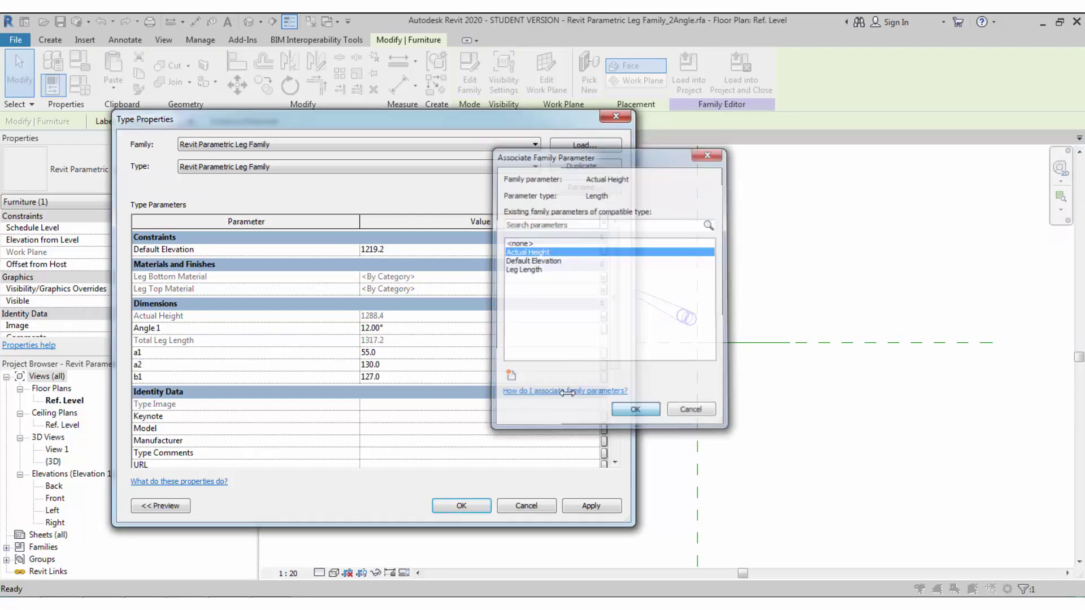
click(603, 328)
click(517, 377)
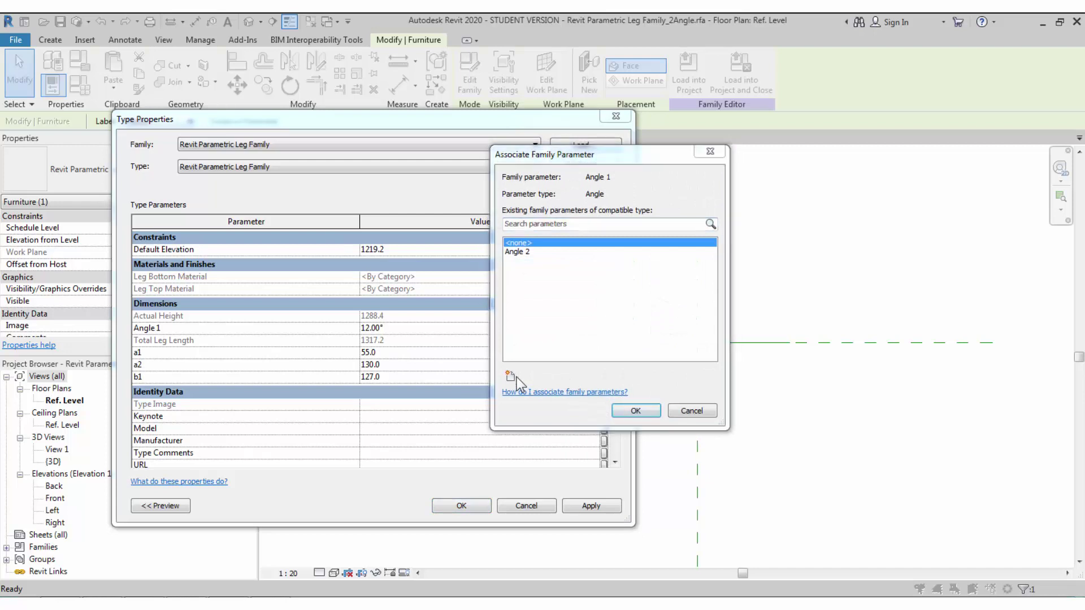
text(Angle 2)
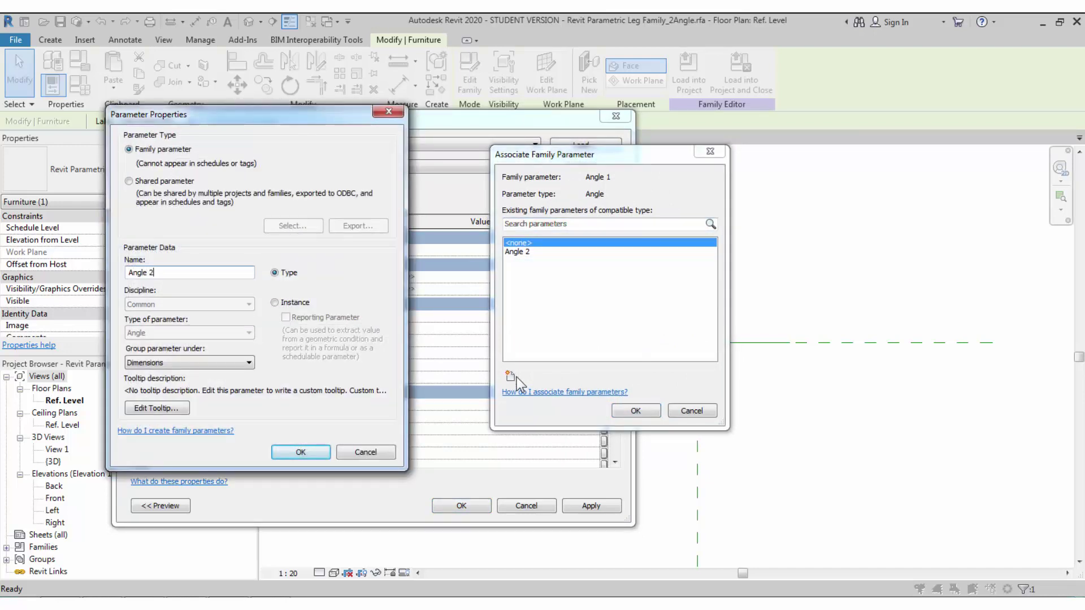
click(309, 449)
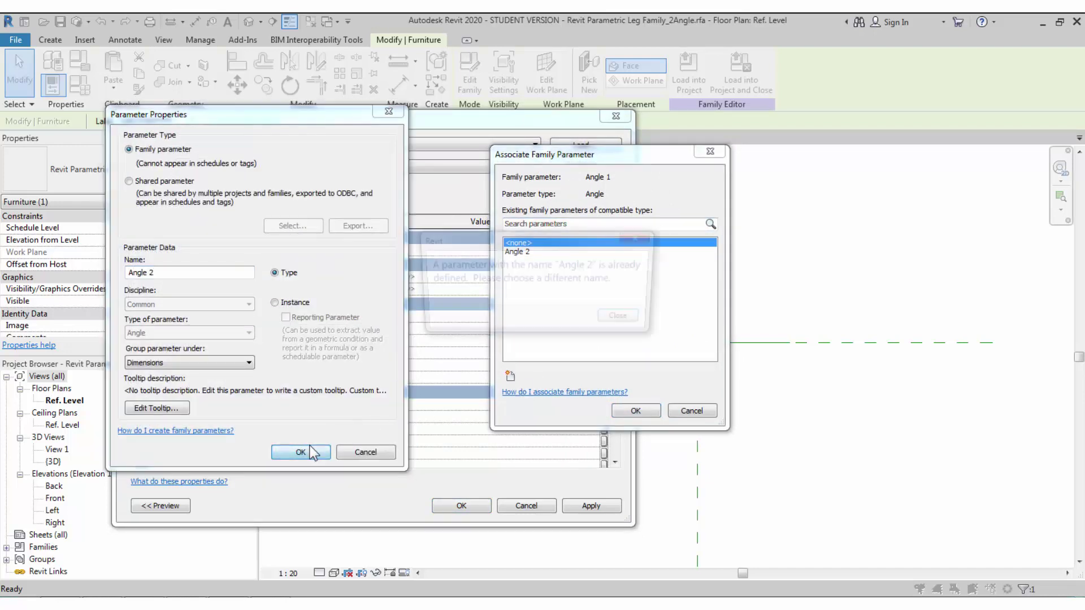
click(623, 320)
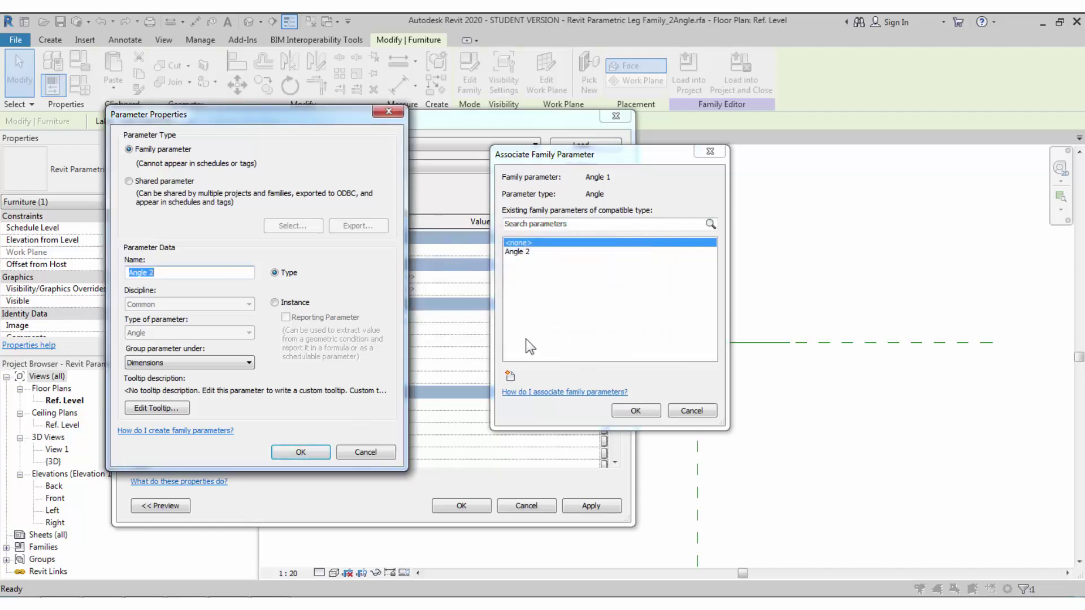
click(229, 278)
key(BackSpace)
text(1)
click(300, 452)
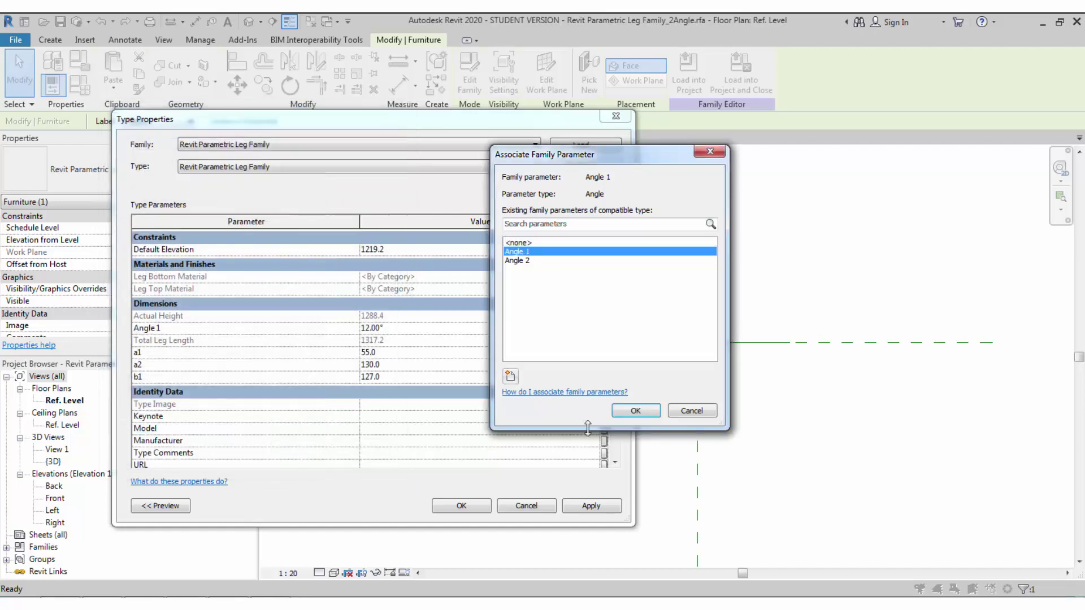
click(636, 412)
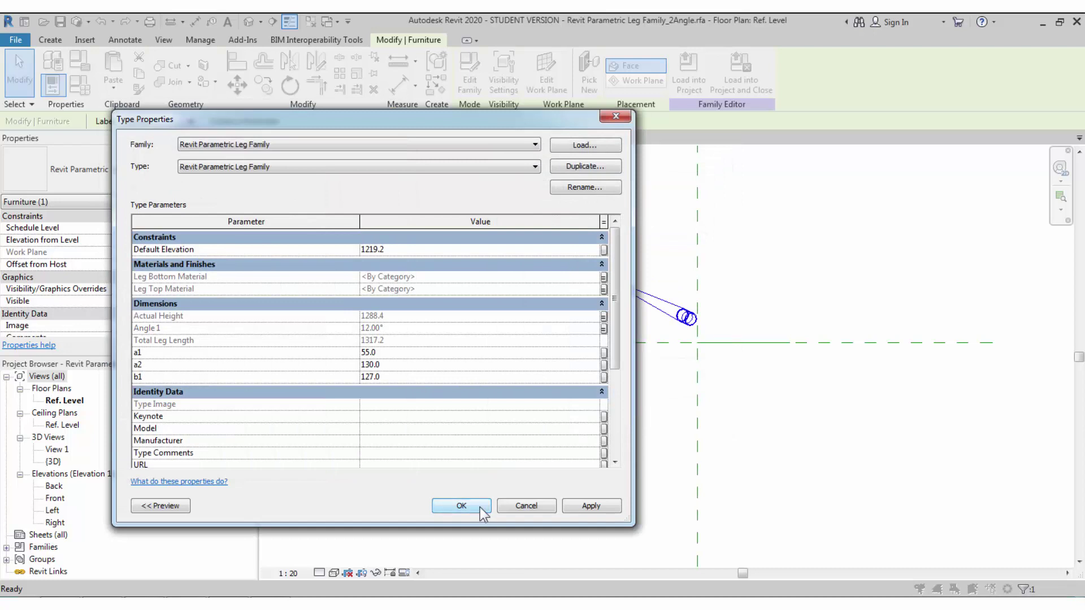
Step: Apply the type settings and flip the leg in the Front elevation to lean up-left
click(461, 506)
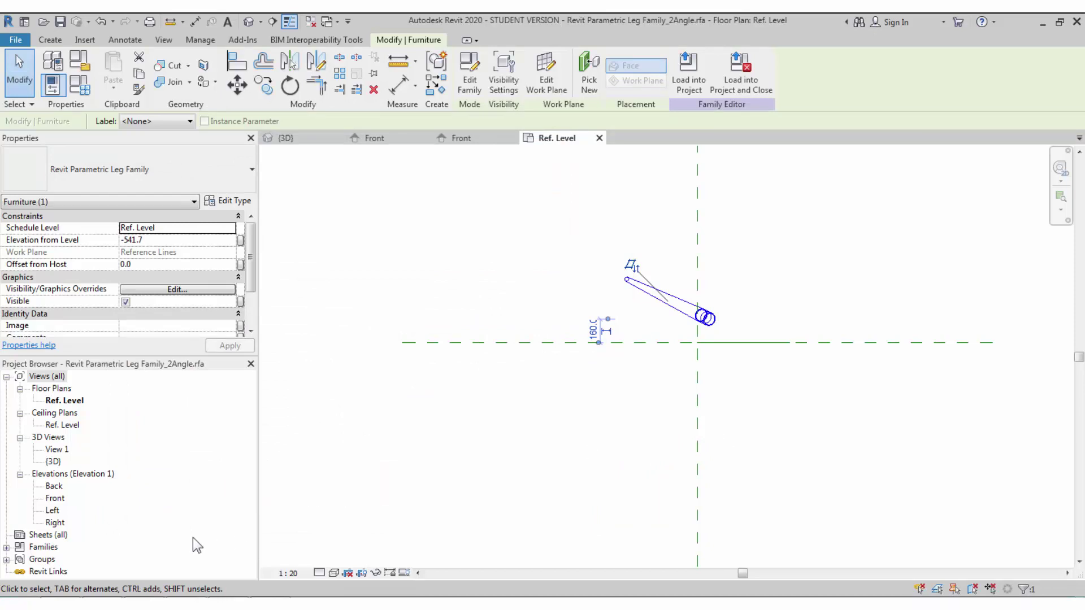
double_click(56, 497)
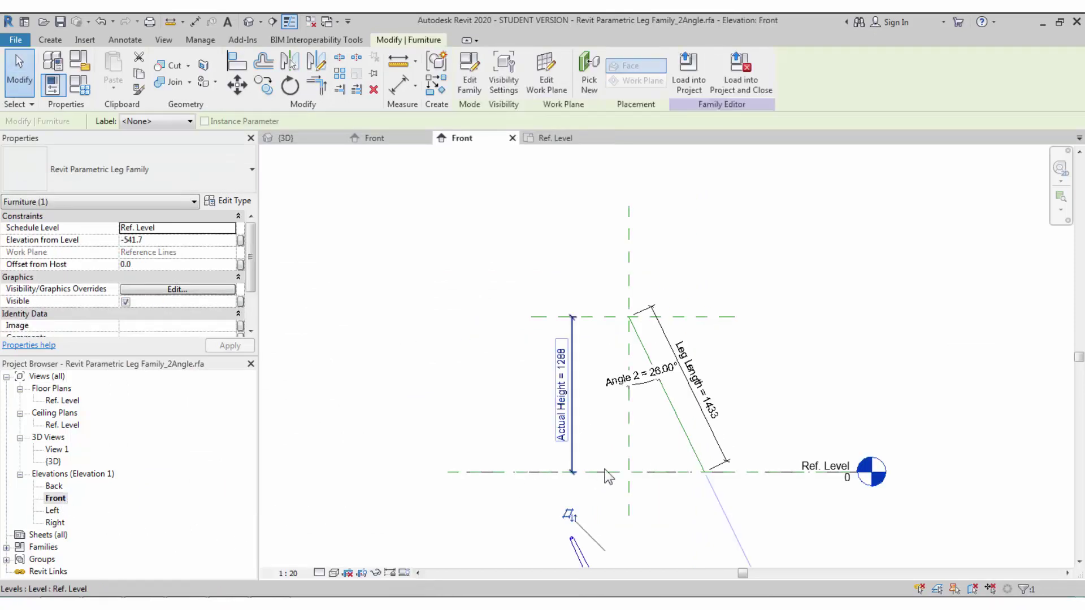
scroll(602, 507, down, 3)
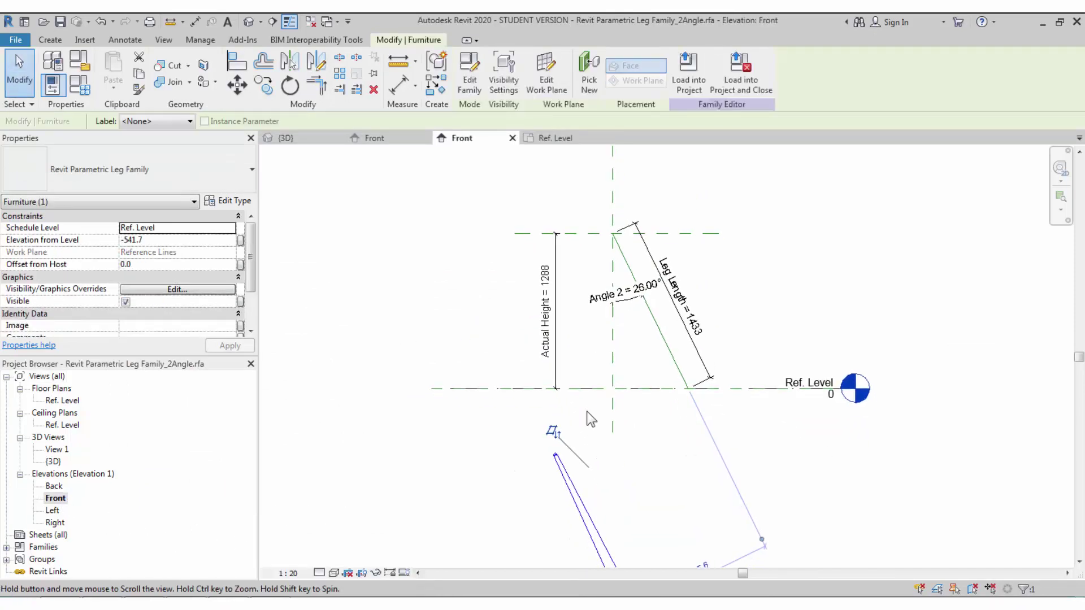
scroll(591, 476, up, 1)
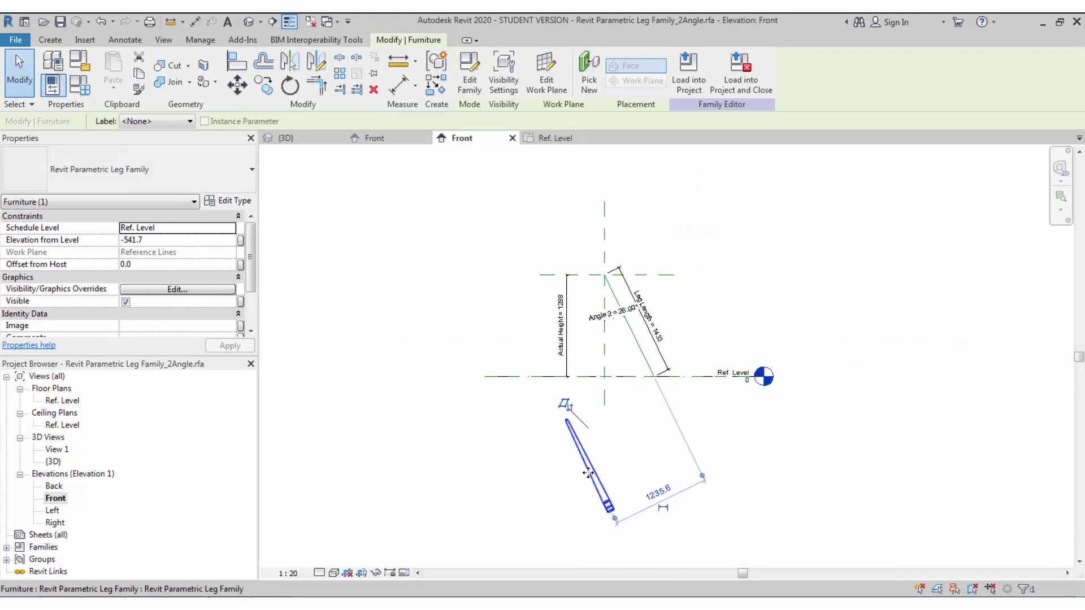
click(565, 405)
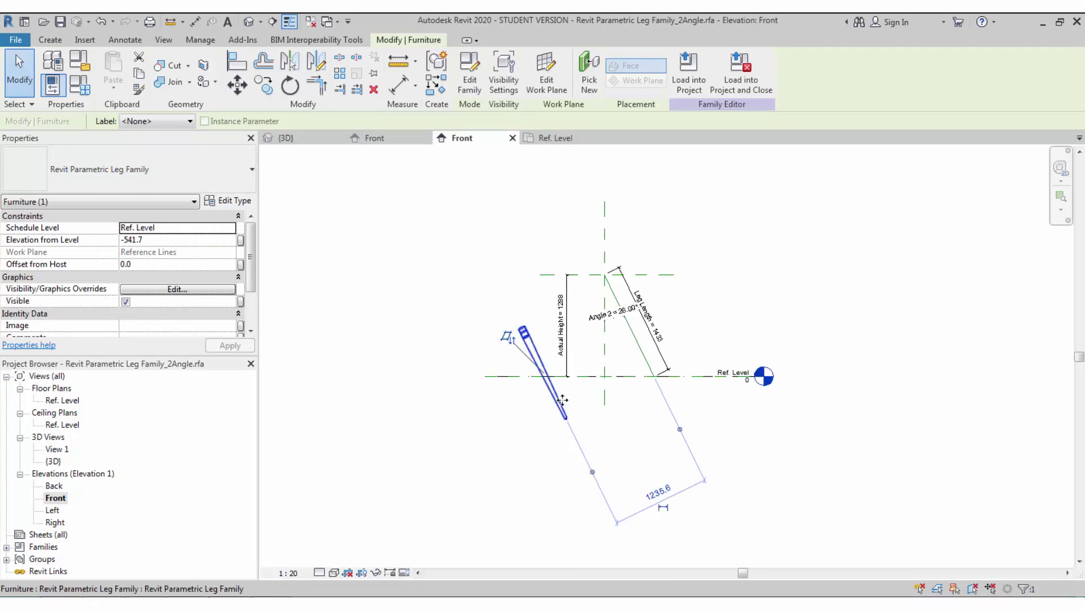
middle_drag(584, 432, 603, 446)
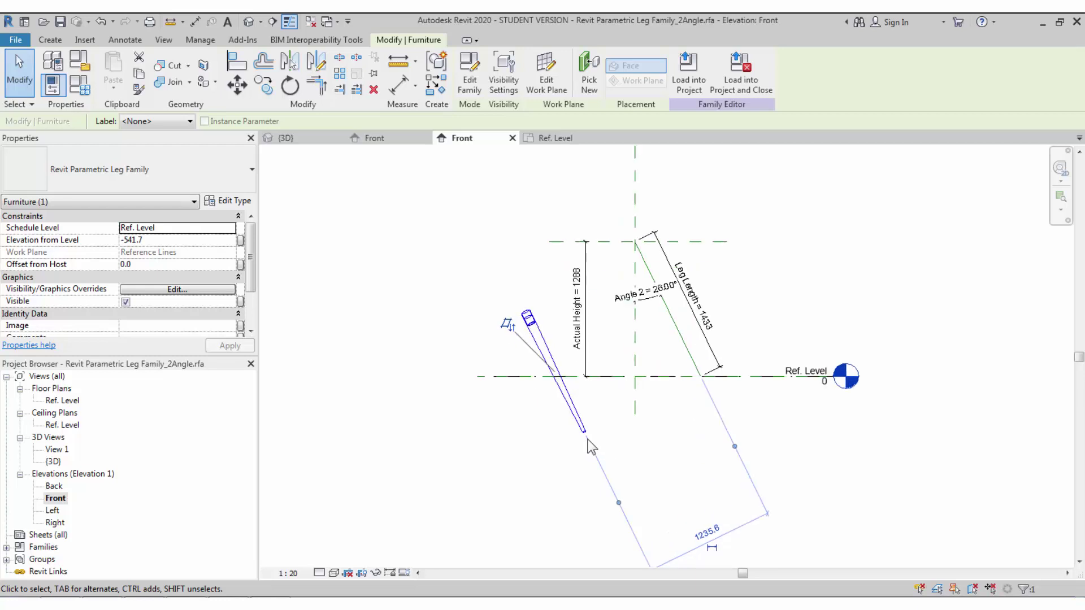
scroll(624, 452, up, 2)
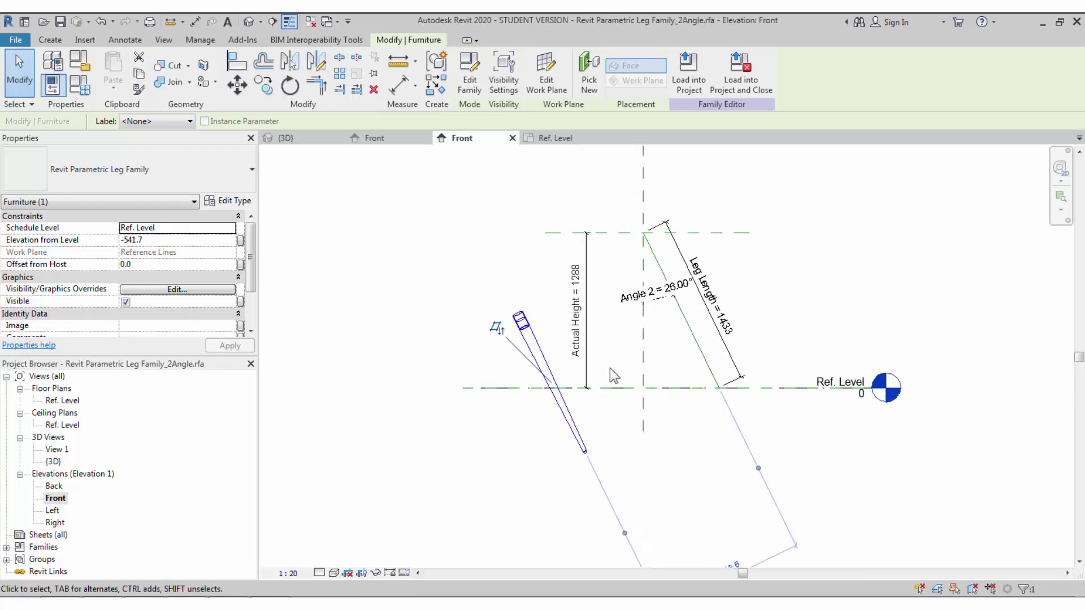
Step: Try aligning the leg to the vertical centre reference plane, then cancel
click(237, 67)
click(644, 357)
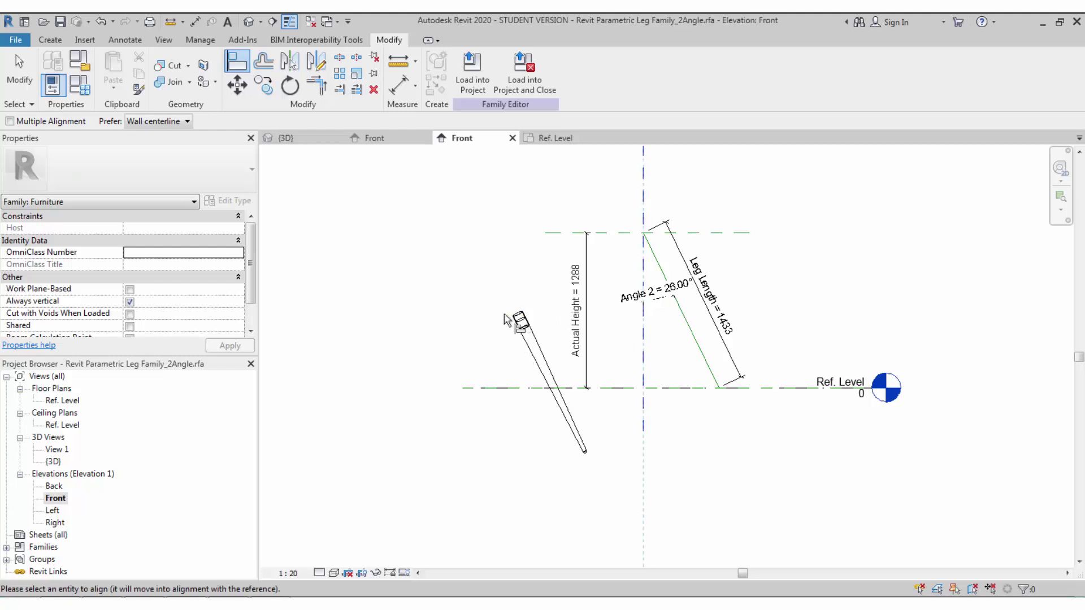
scroll(514, 320, up, 2)
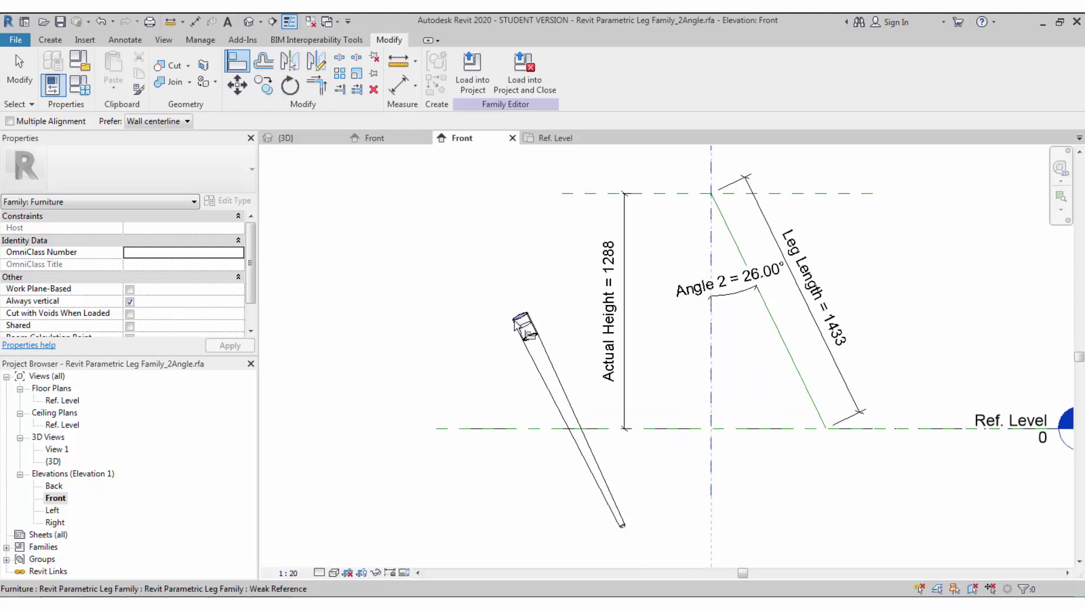
key(Escape)
click(526, 350)
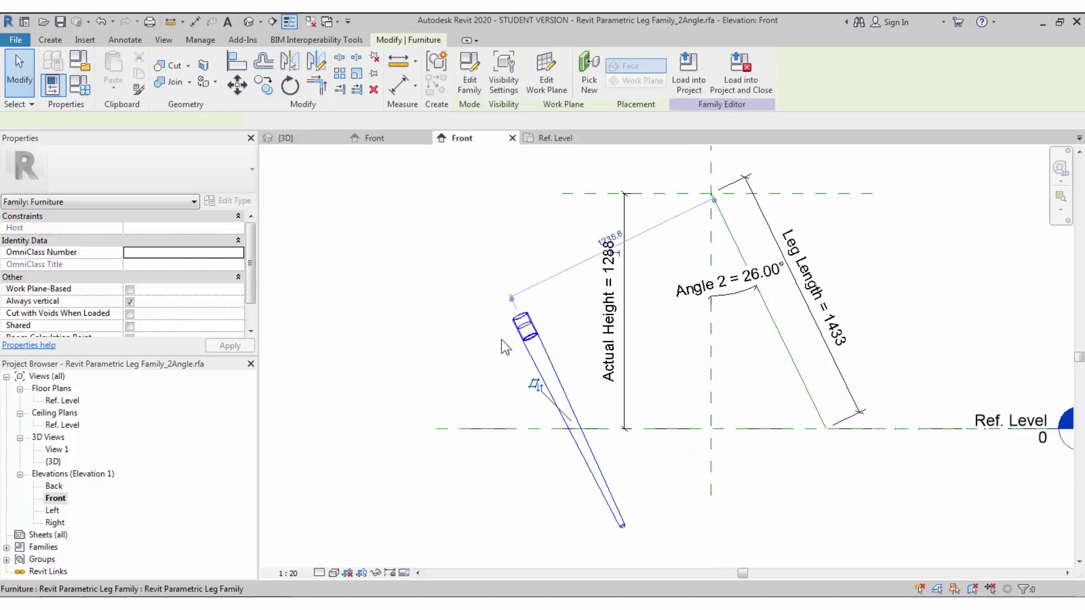
click(501, 341)
Step: Reset Angle 1 and Angle 2 to 0 in Family Types
click(79, 85)
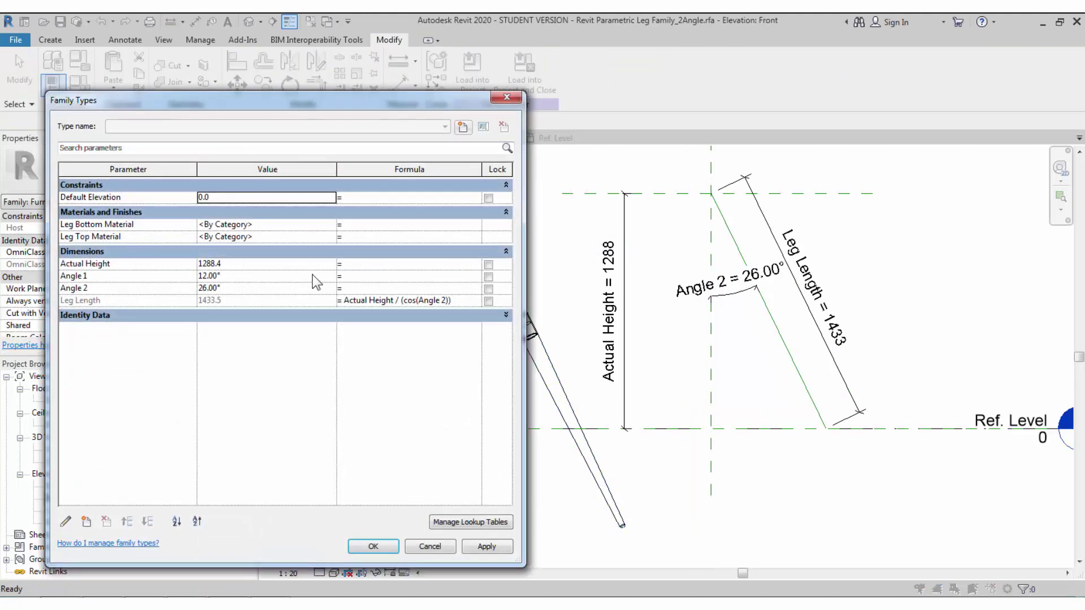
click(281, 275)
text(0)
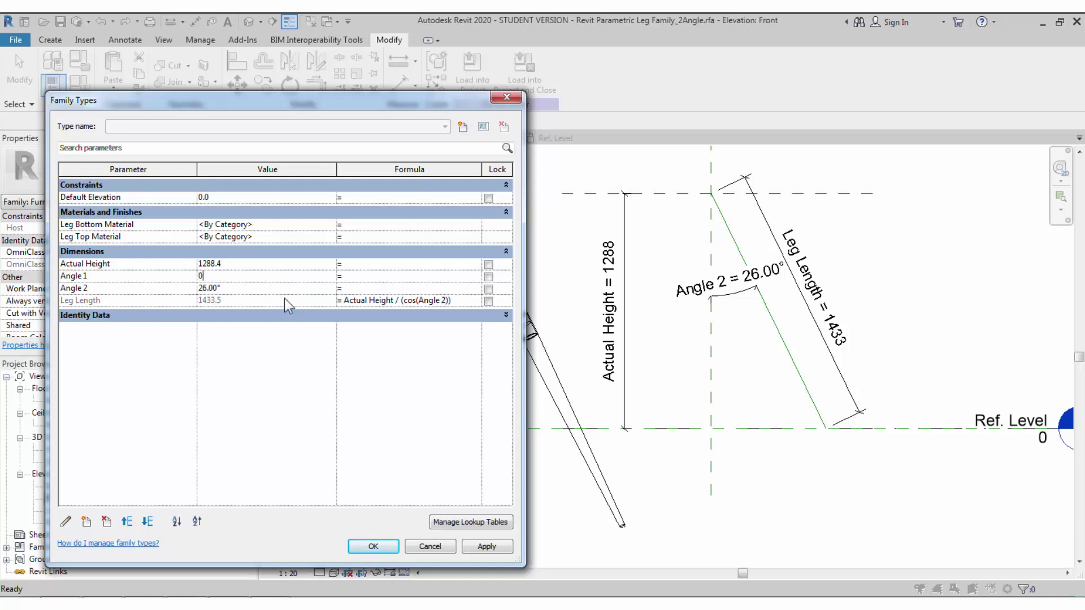
click(283, 285)
text(0)
key(Return)
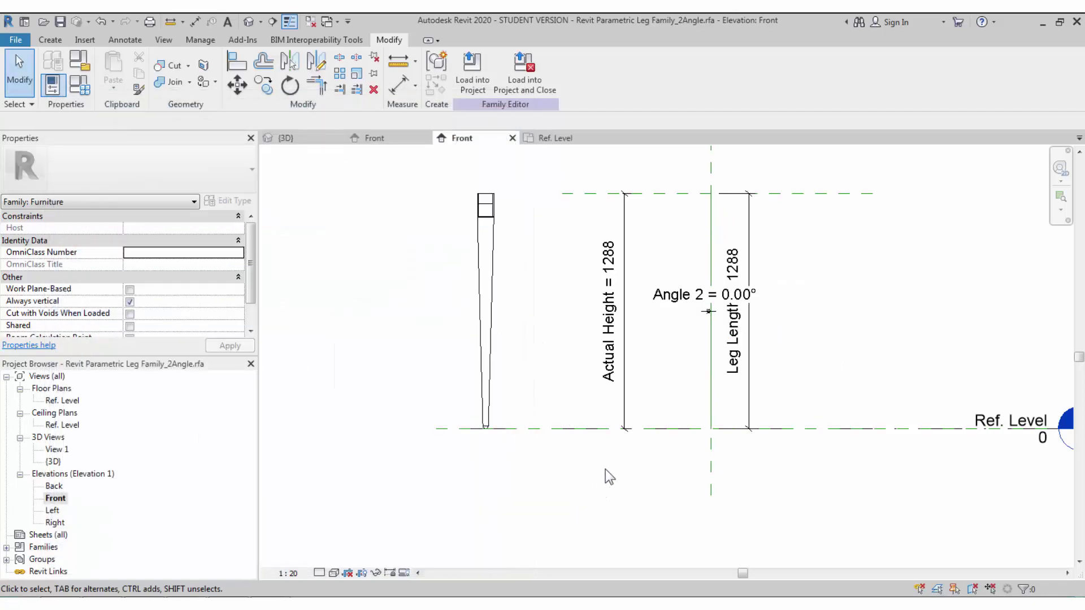
Step: Align the leg to the centre reference planes in plan and Left elevation, then return to Ref. Level
click(237, 61)
click(710, 190)
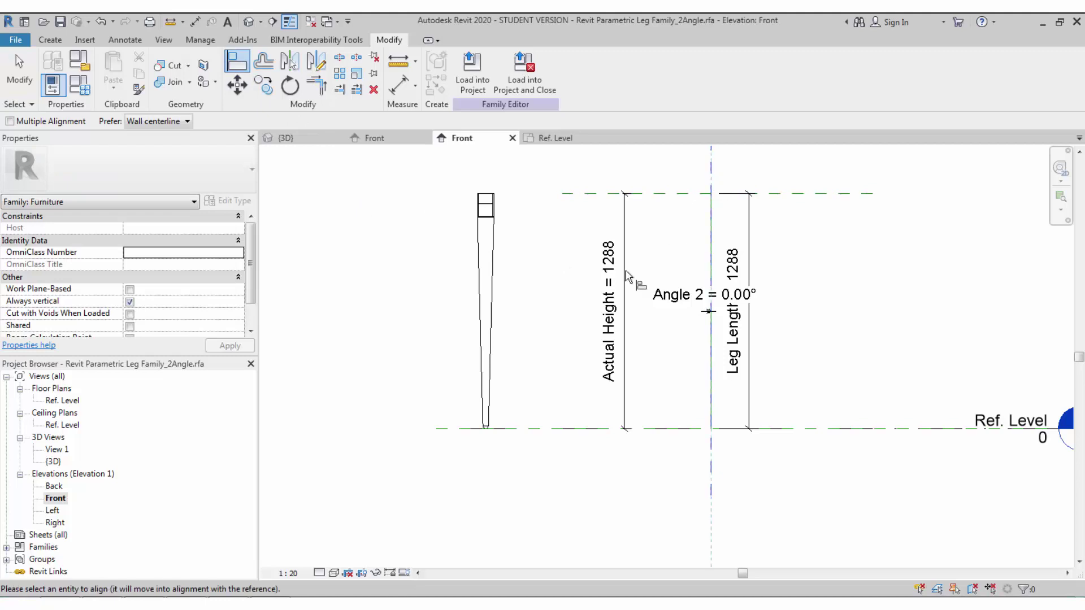
click(487, 235)
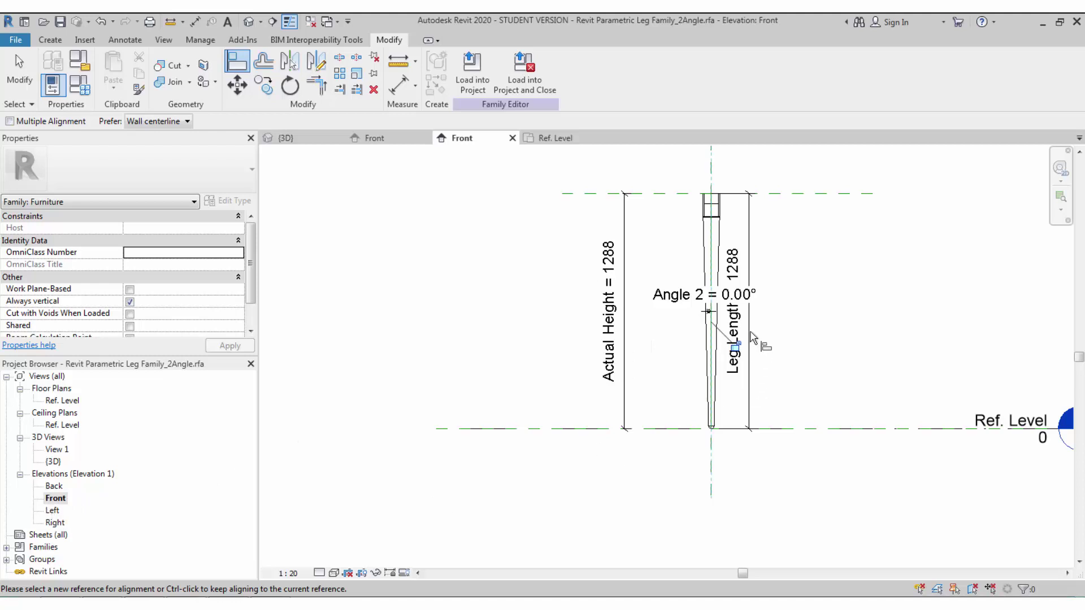
double_click(52, 511)
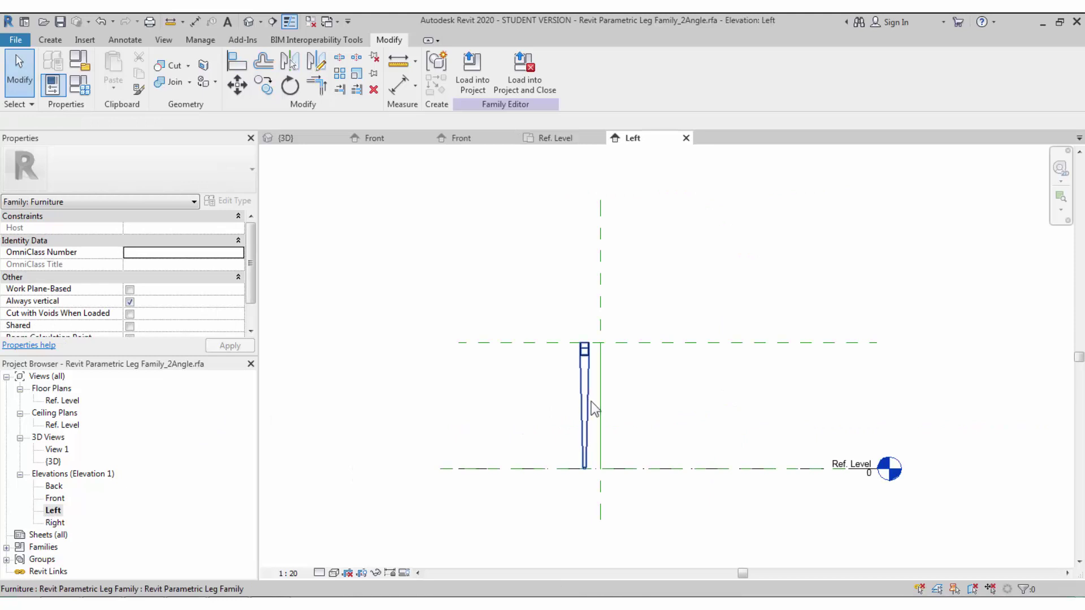
click(234, 62)
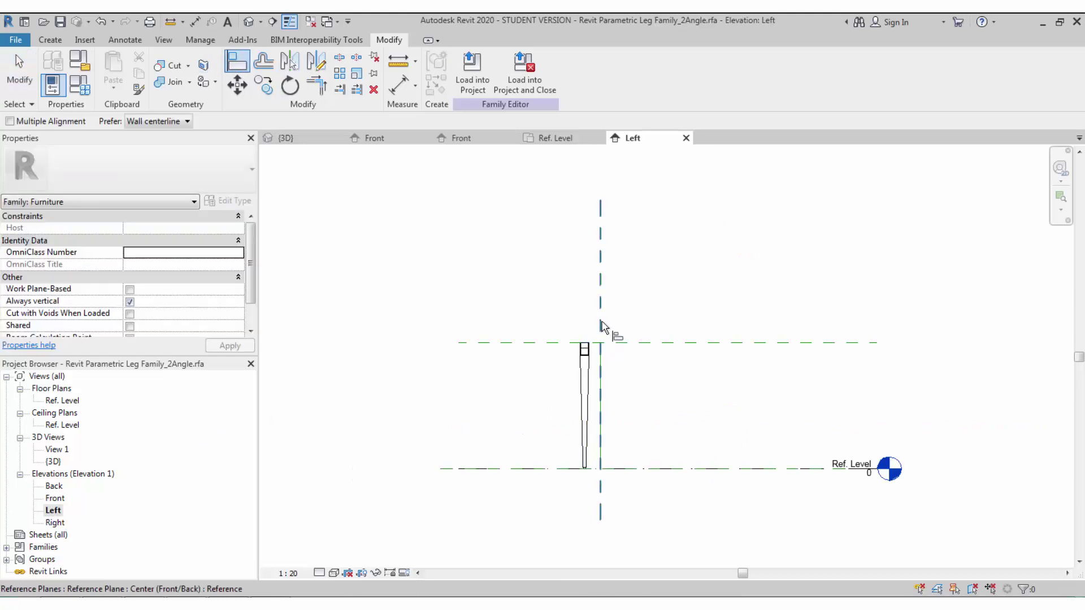
click(601, 333)
click(585, 373)
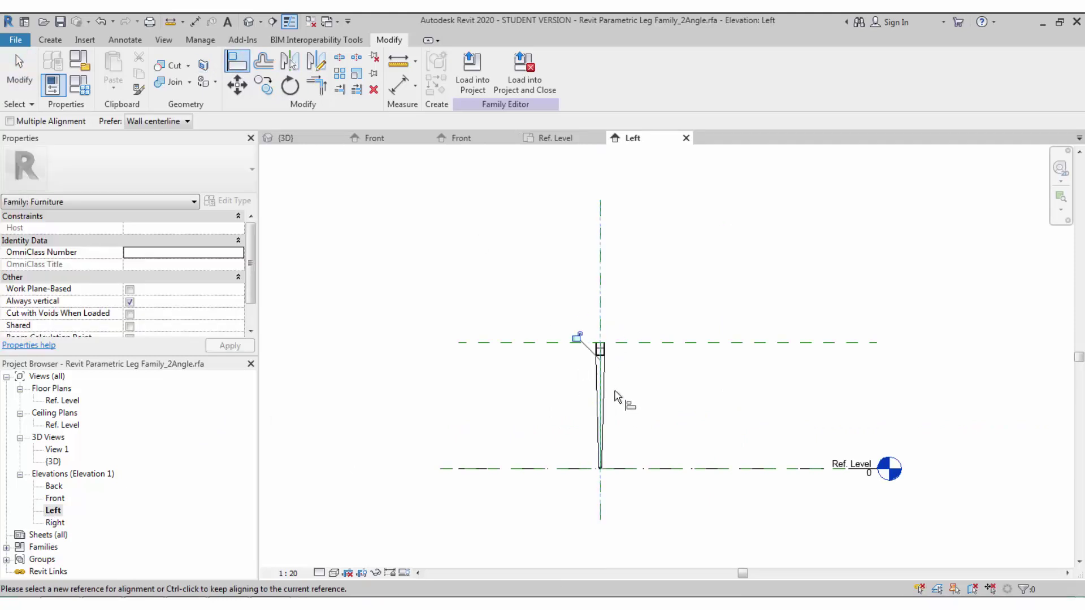
key(Escape)
key(Escape)
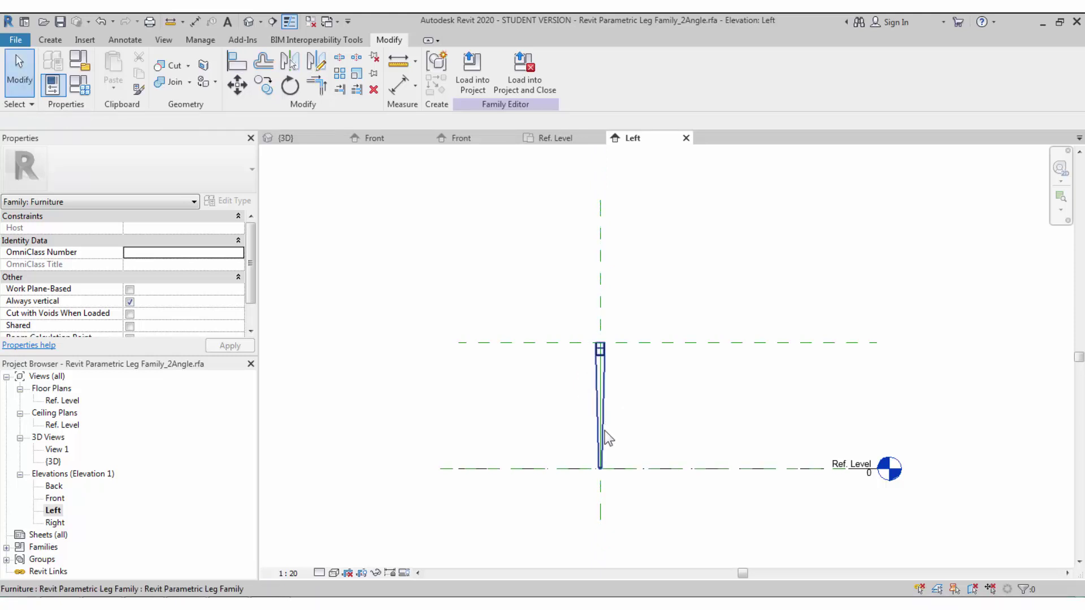
scroll(606, 438, up, 1)
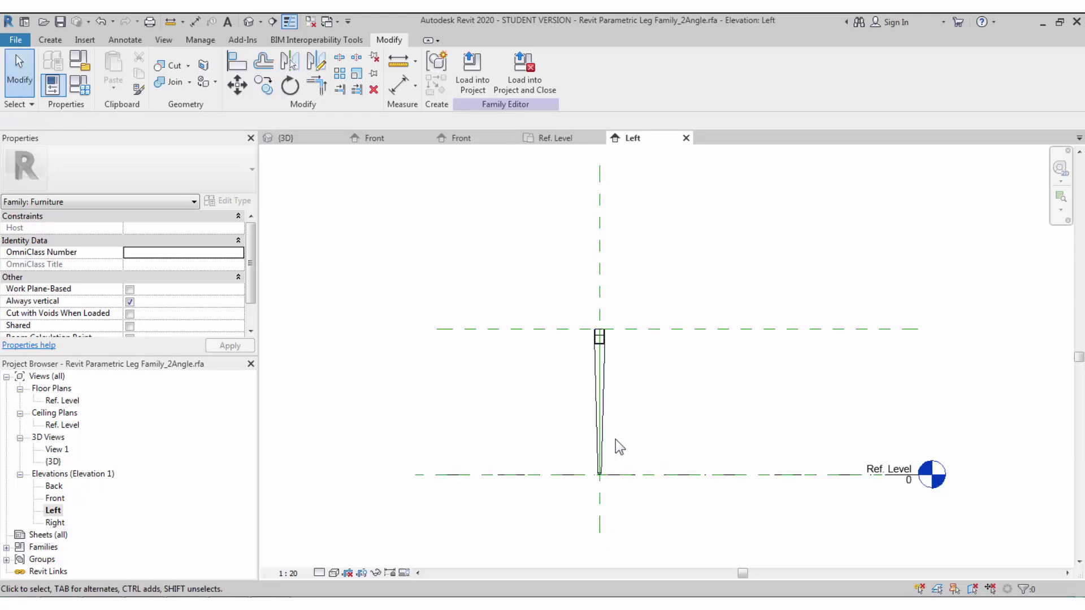
click(310, 21)
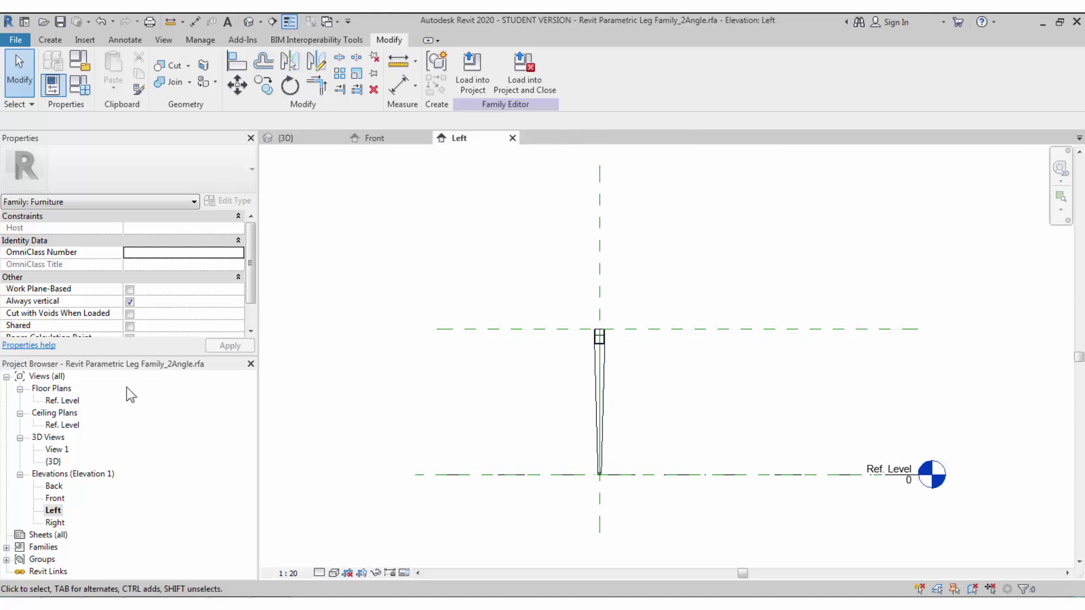
double_click(64, 400)
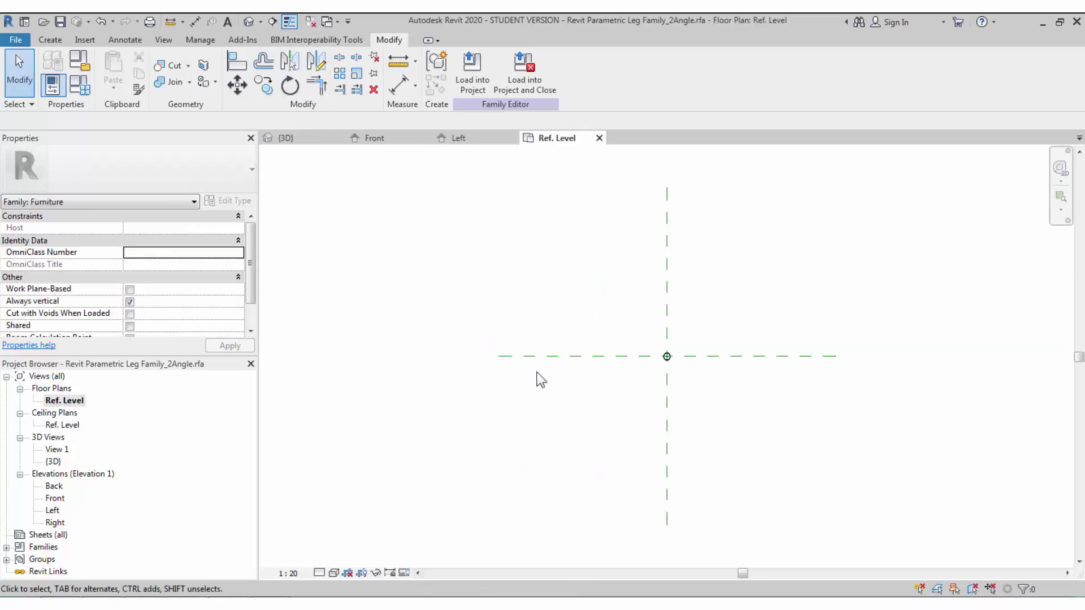
scroll(667, 367, up, 2)
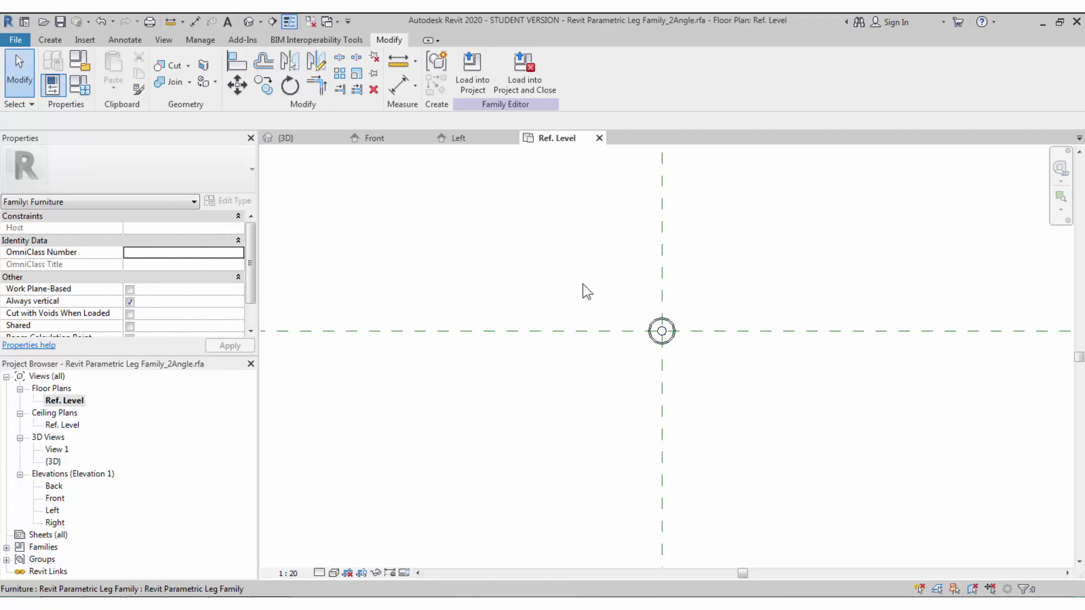
Step: Set Angle 1 and Angle 2 to 10° and view the tilted leg in Front elevation
click(79, 85)
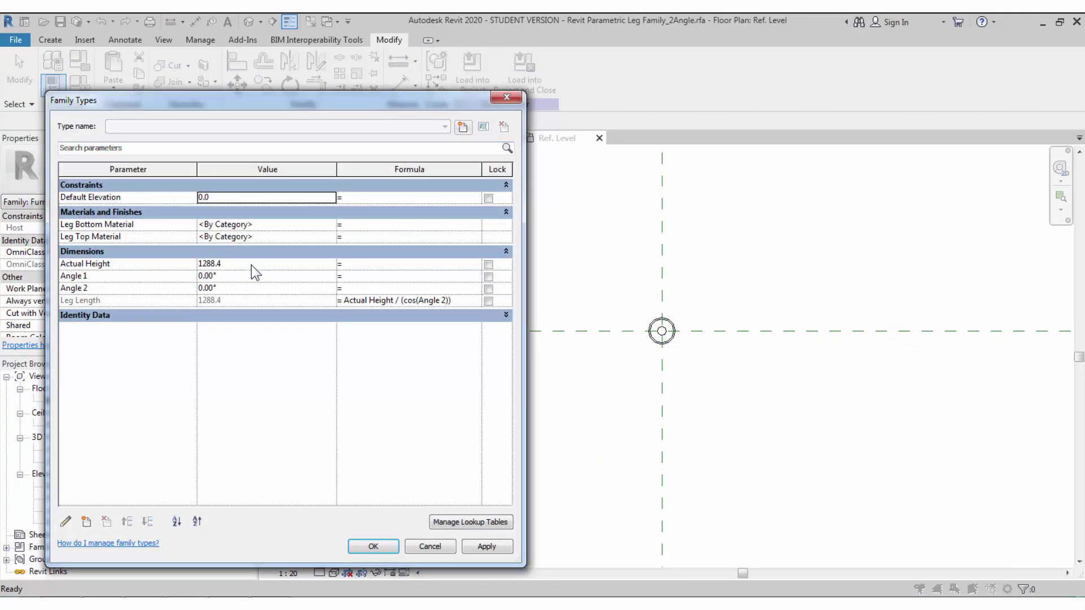
click(252, 277)
text(10)
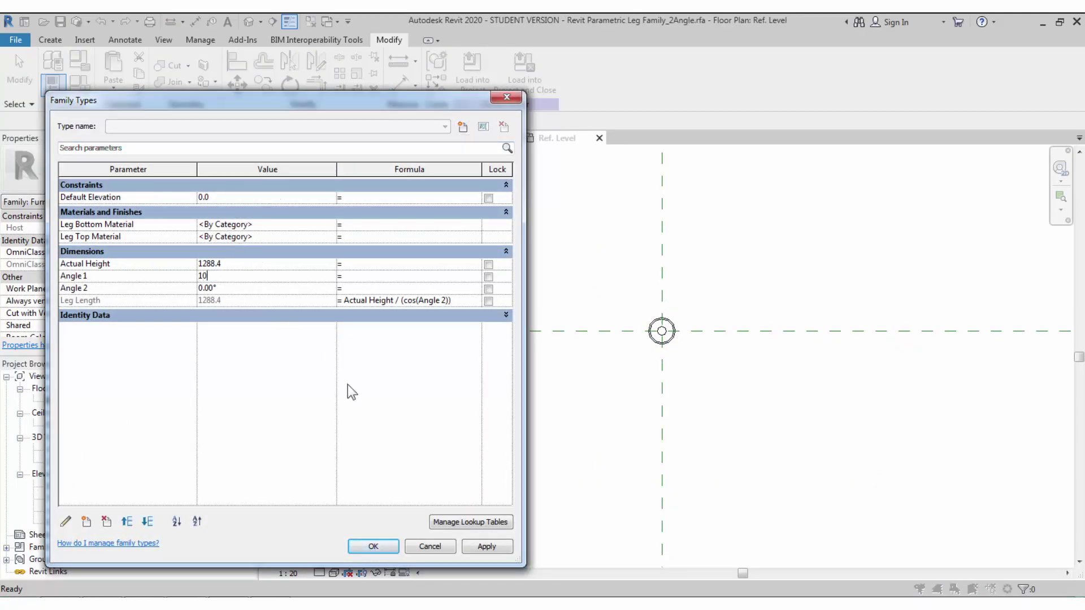
click(484, 547)
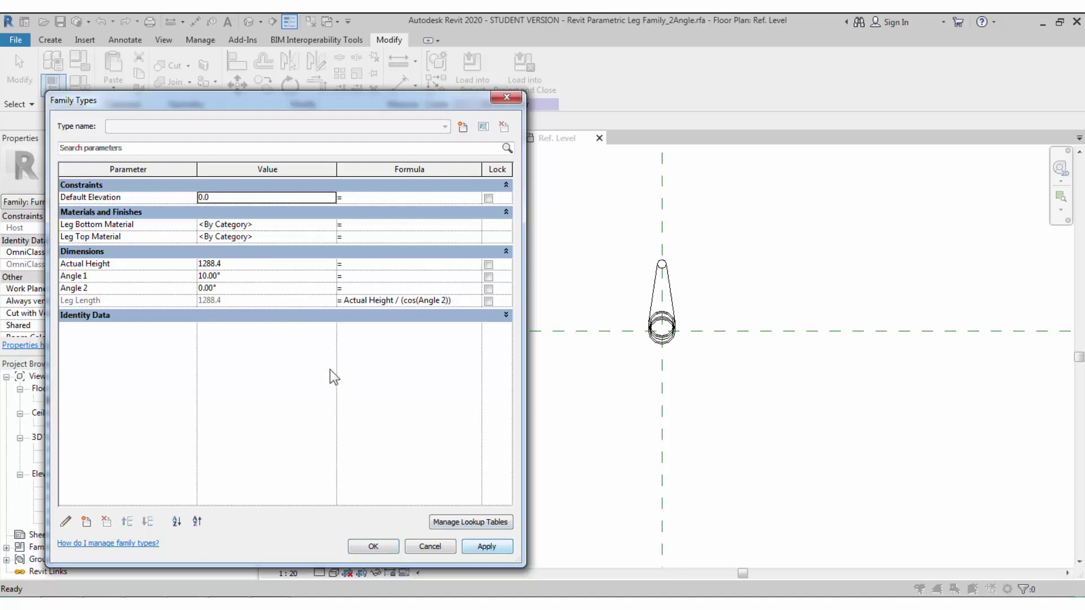
click(287, 290)
text(10)
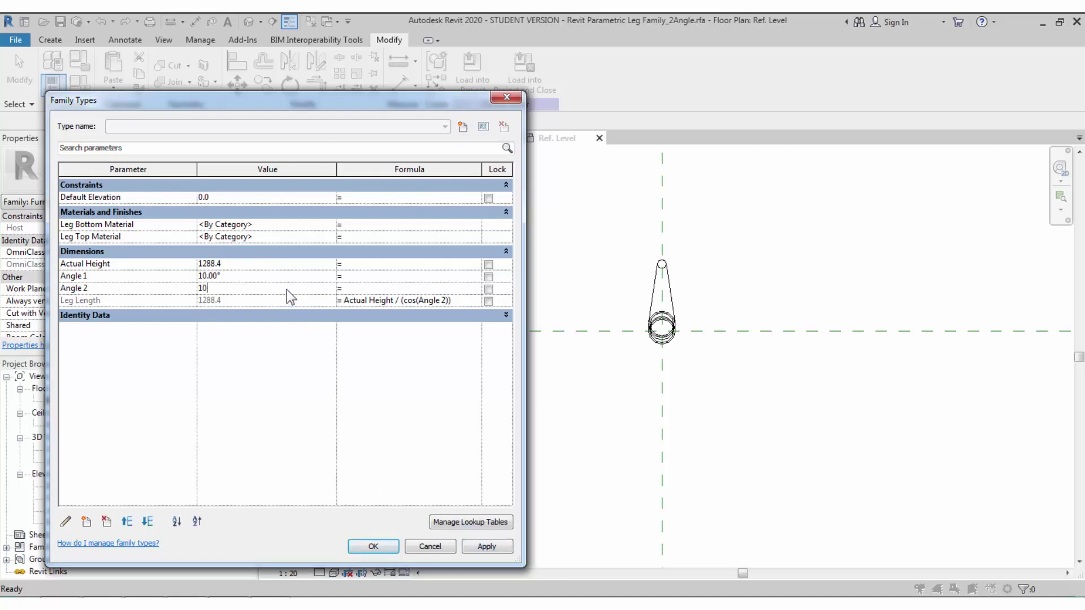
click(478, 551)
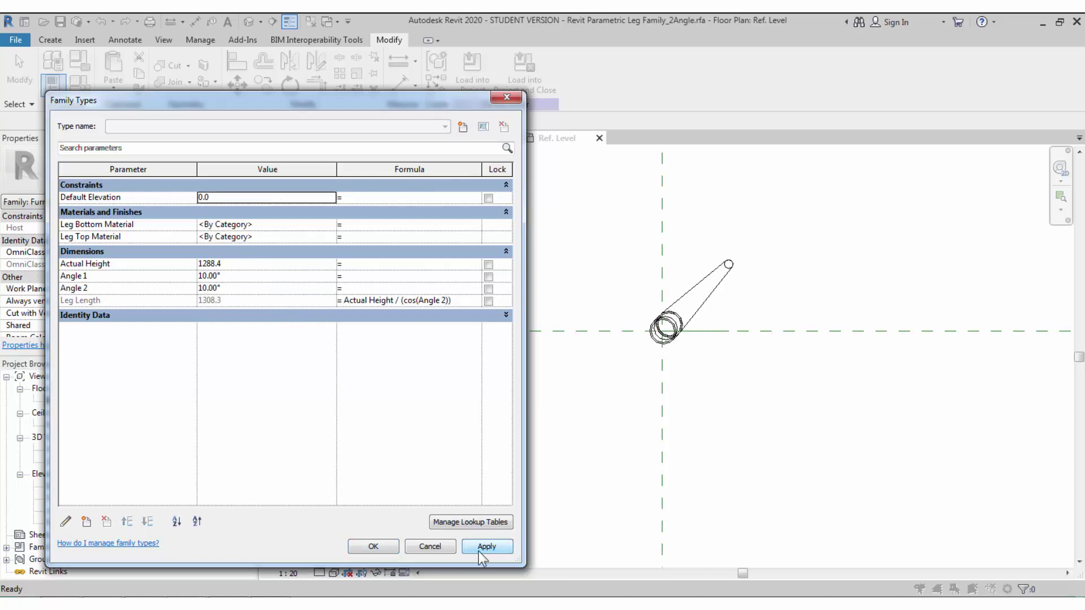
click(375, 549)
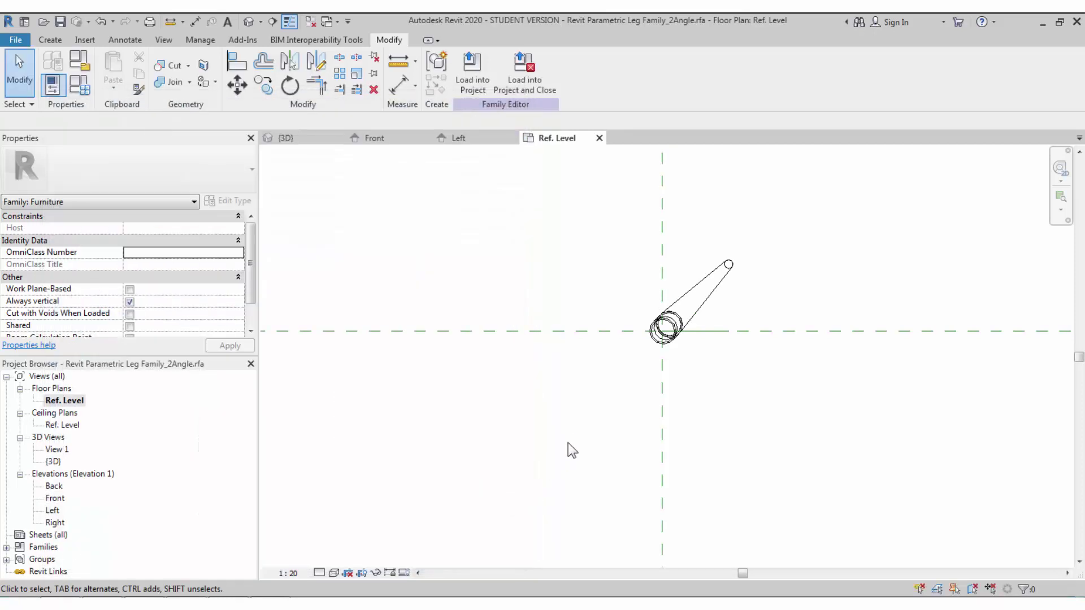
middle_click(582, 438)
double_click(62, 496)
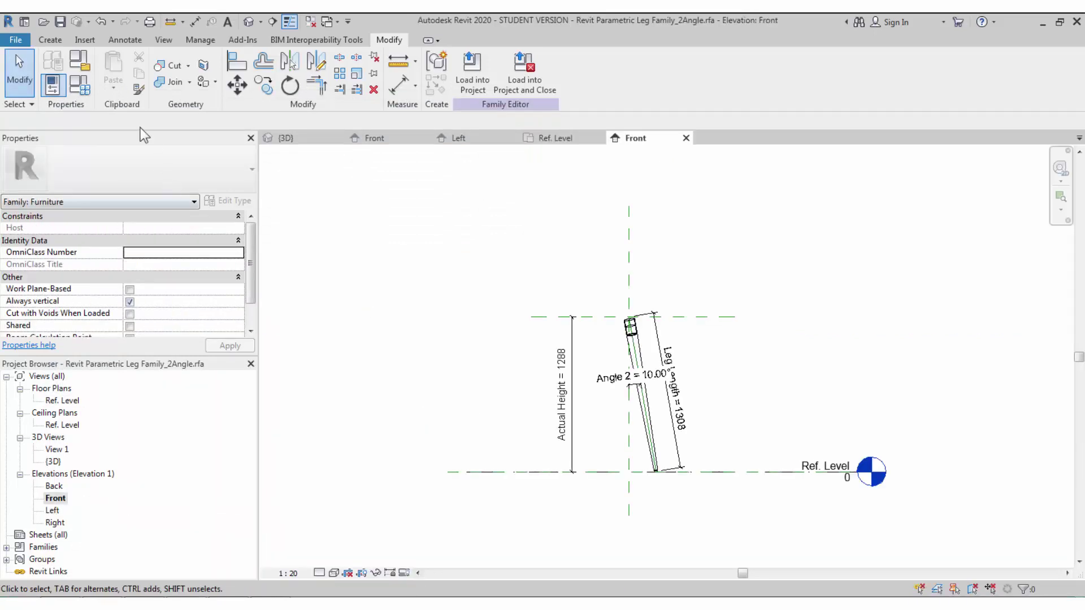
Step: Flex Actual Height through 1000, 500 and back to 1000, giving Leg Length 1015.4
click(84, 89)
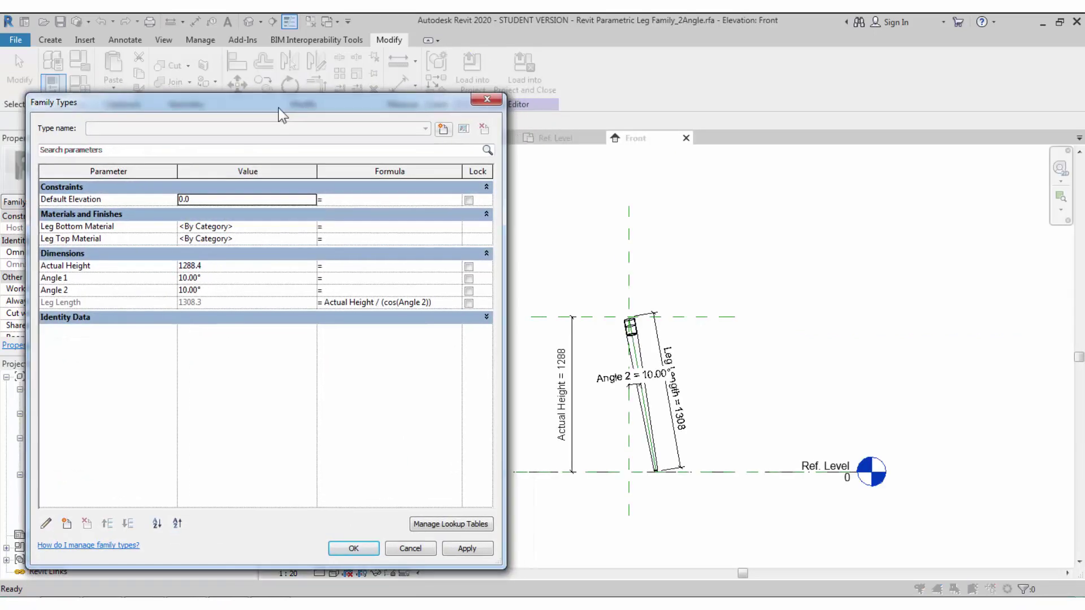
click(240, 267)
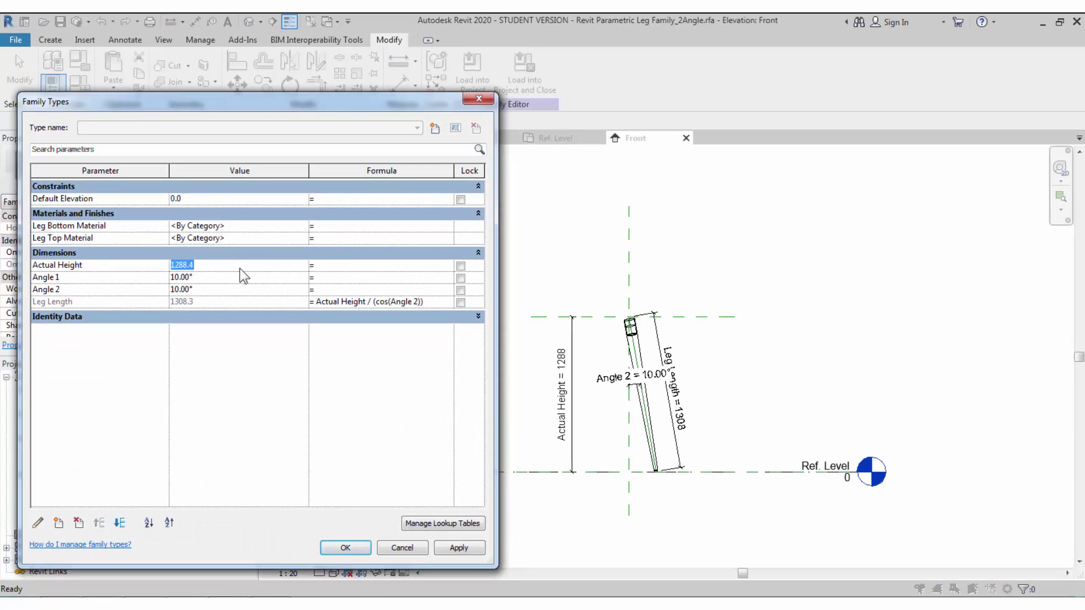
text(1000)
click(440, 548)
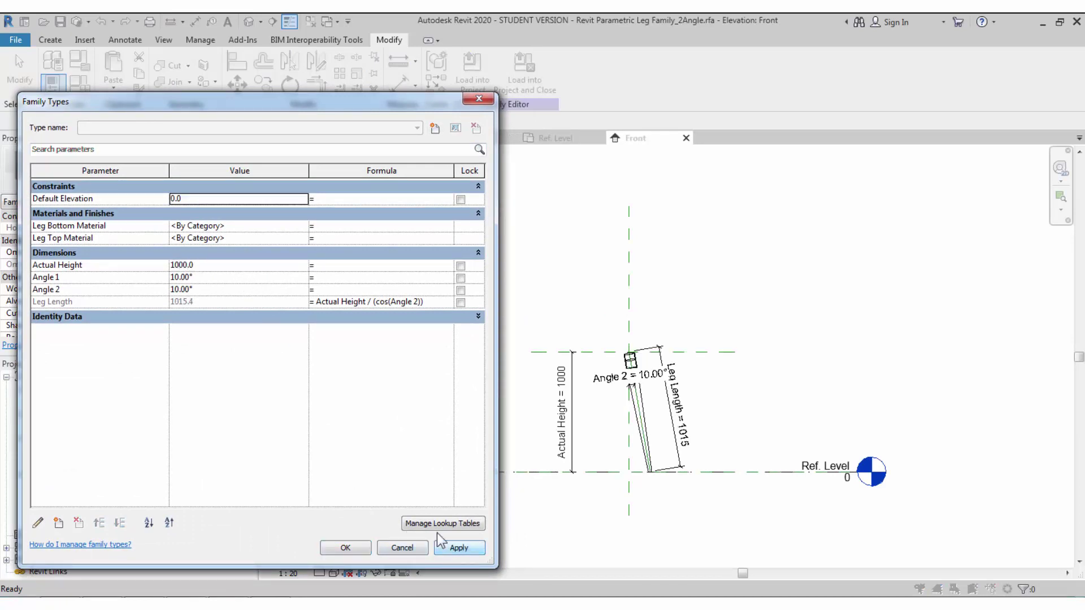
click(254, 265)
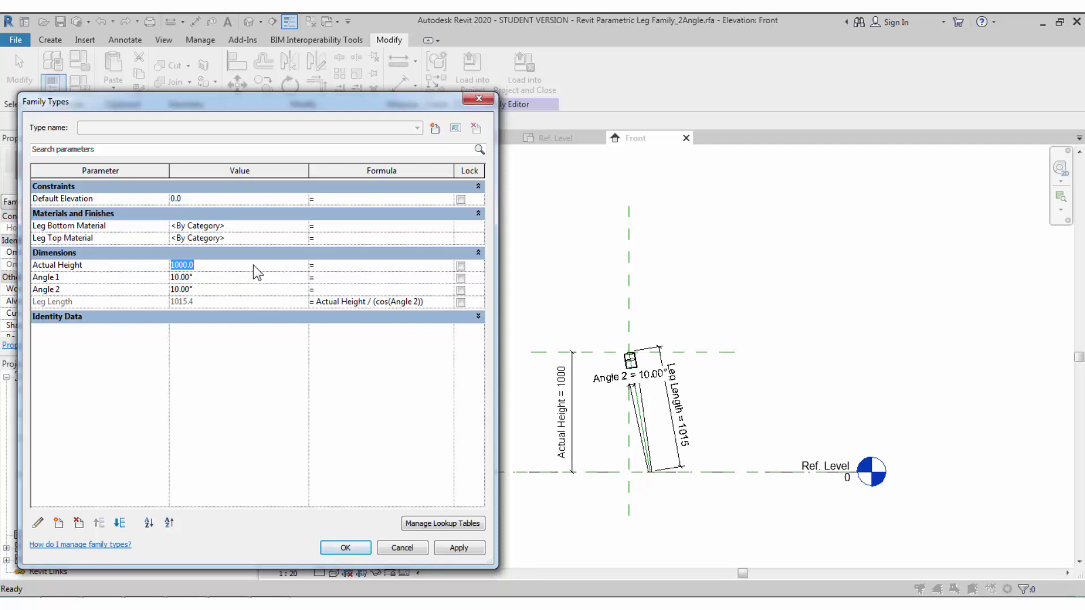
text(500)
click(460, 547)
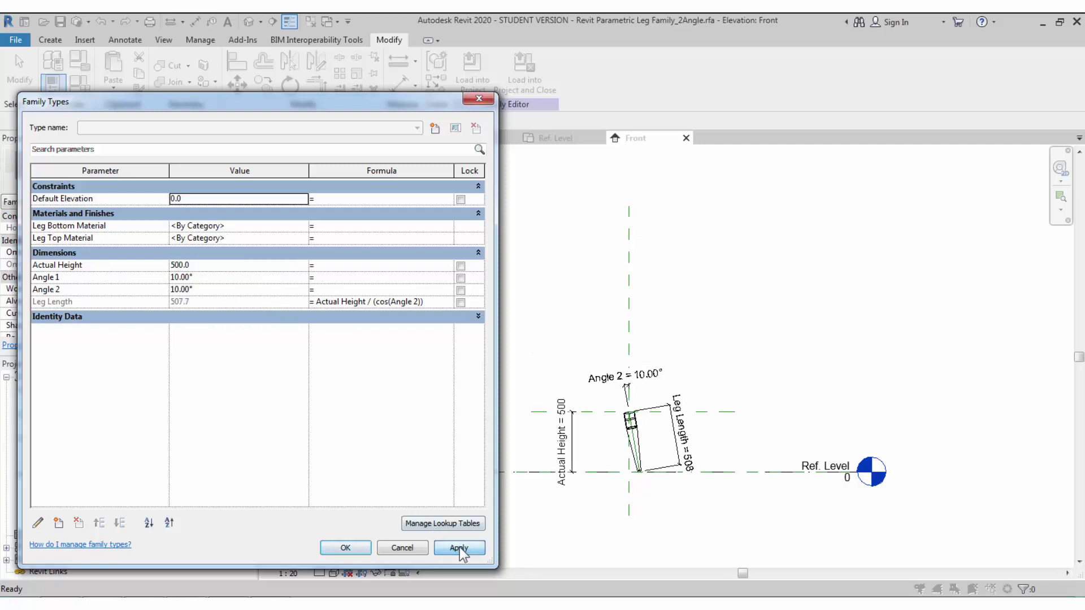
click(252, 269)
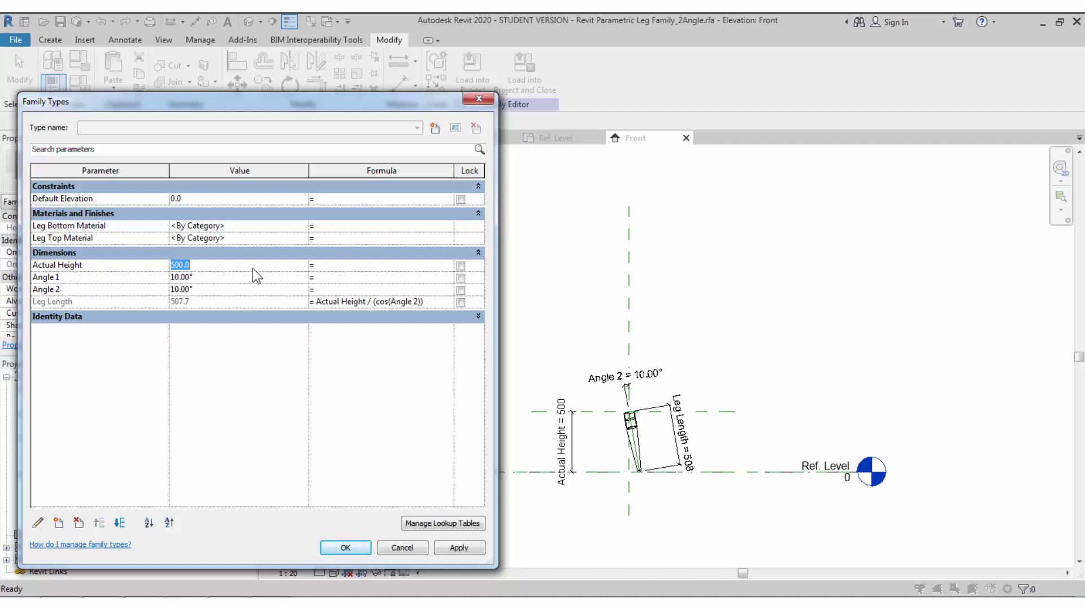
text(1000)
click(455, 547)
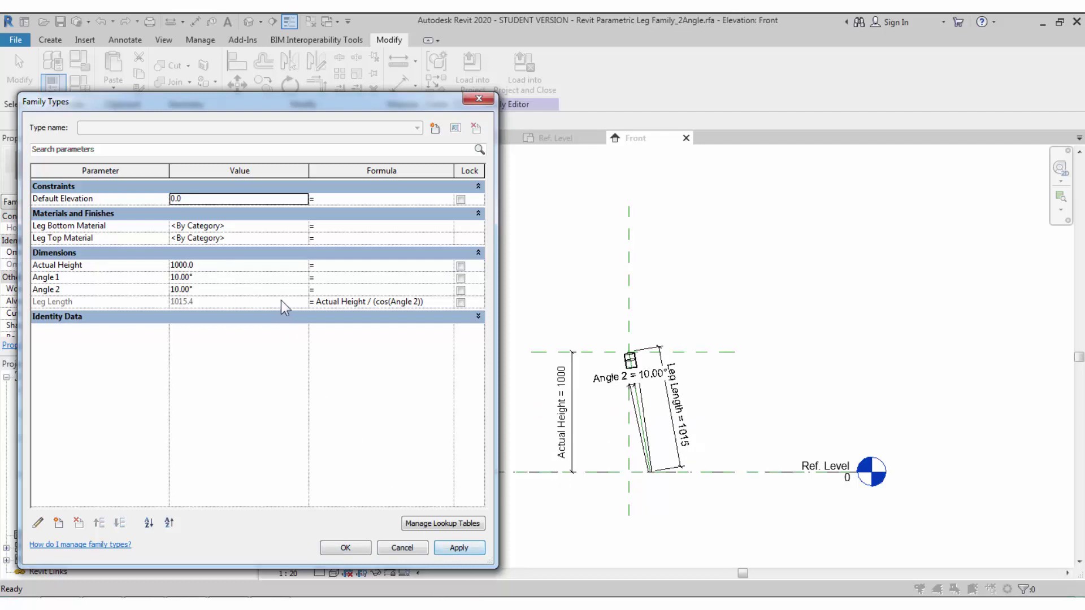
click(117, 286)
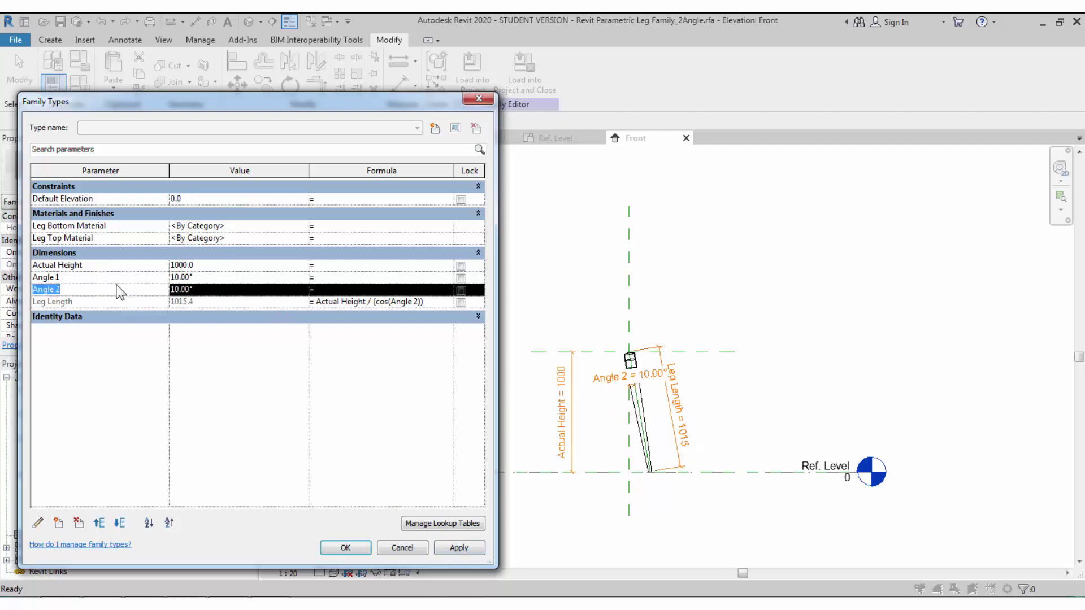
Step: Drive Angle 1 with the formula Angle 2, rename it to Angle, and accept the 10° values
click(326, 287)
text(Angle 2)
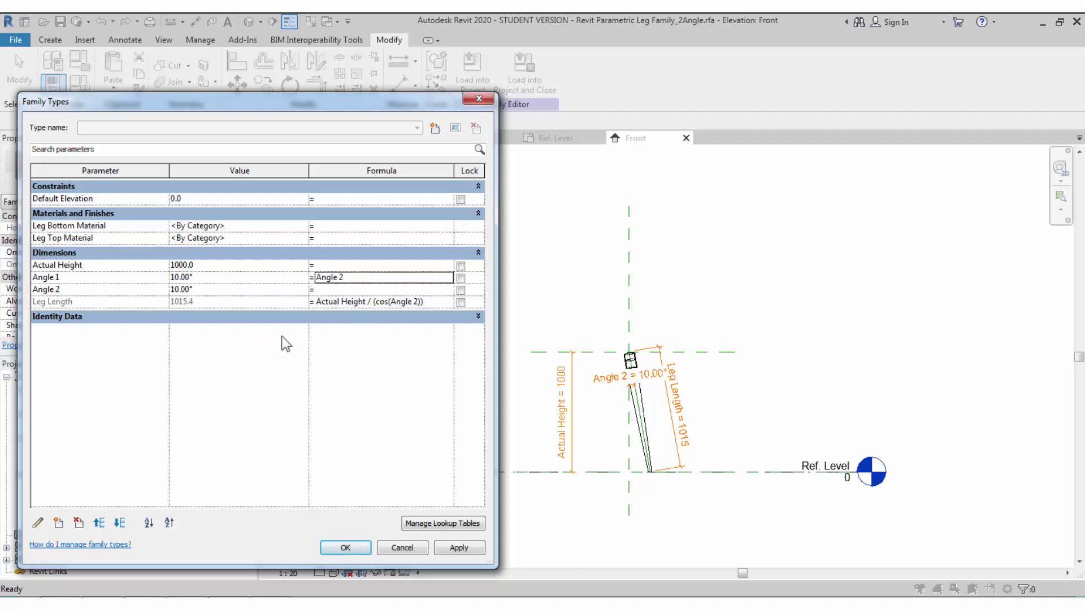
click(142, 276)
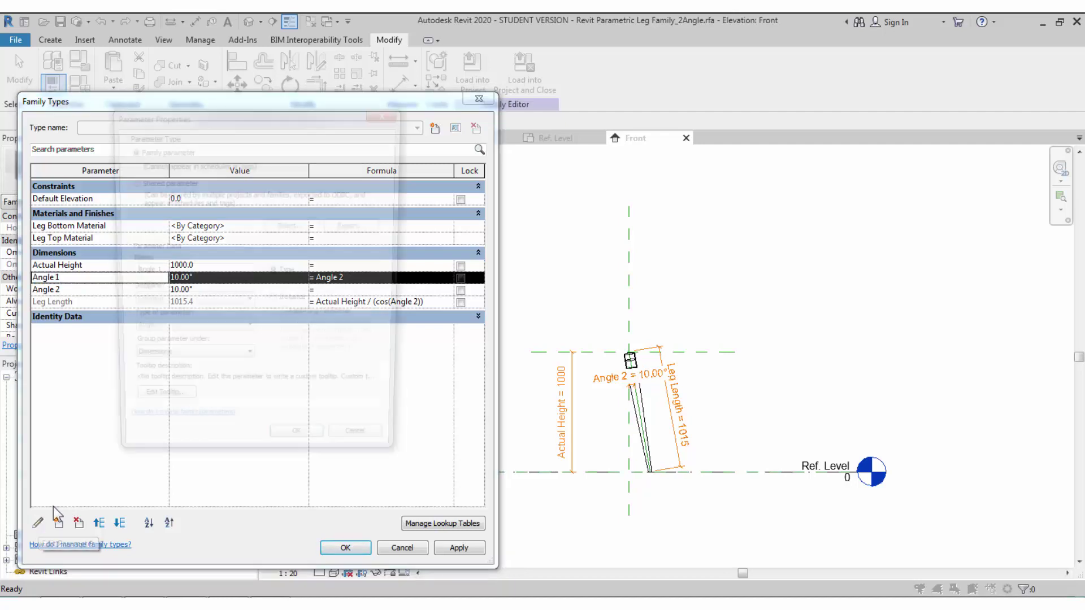
click(38, 523)
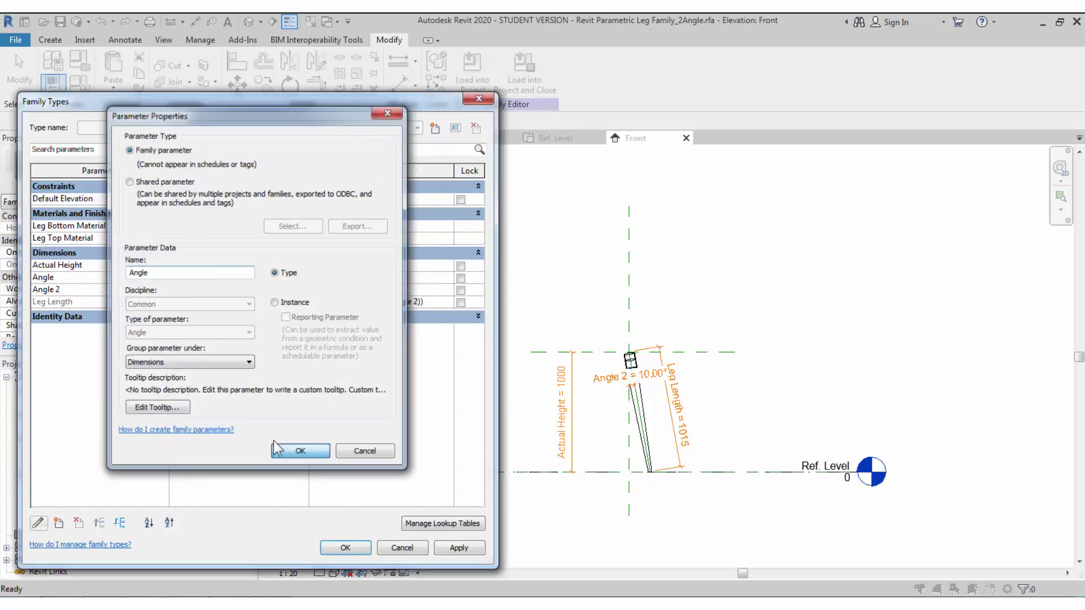
click(301, 453)
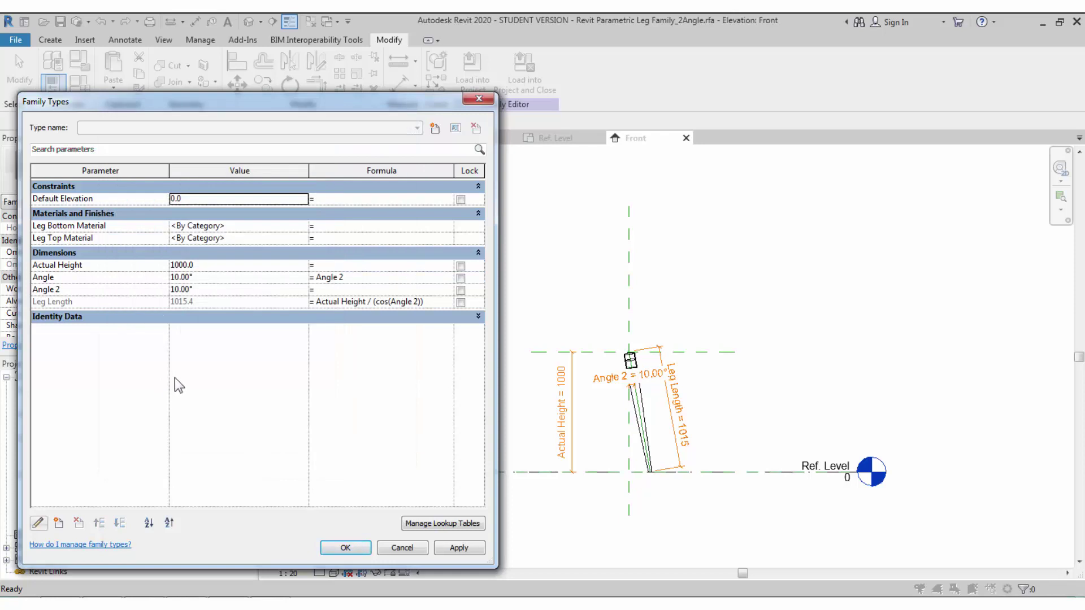
click(359, 549)
Step: From the Ref. Level plan, flex the leg by setting Angle to 25°
double_click(67, 401)
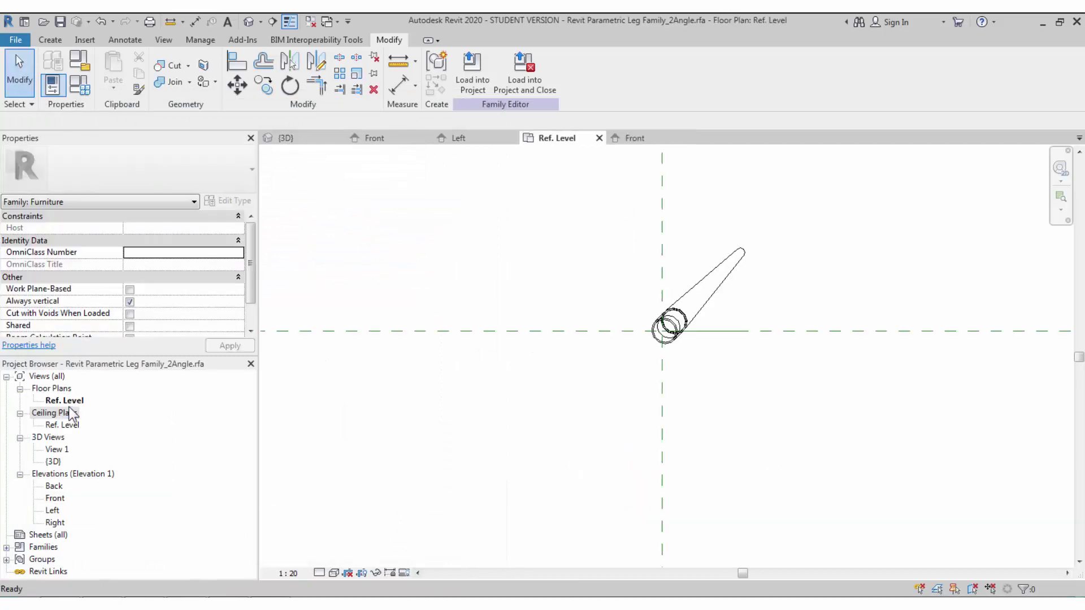
click(69, 403)
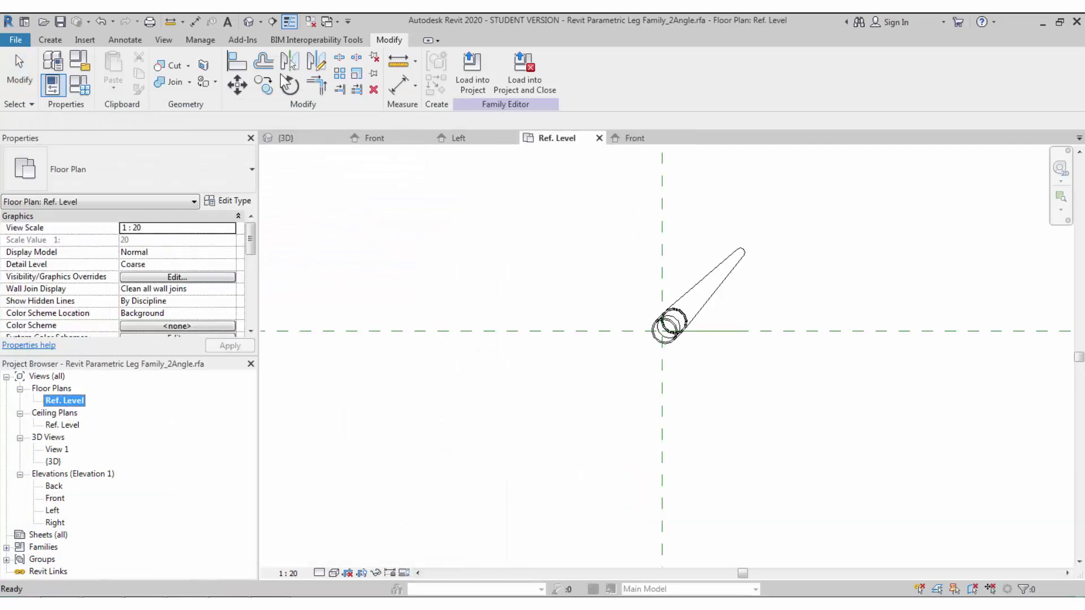
click(311, 23)
click(80, 86)
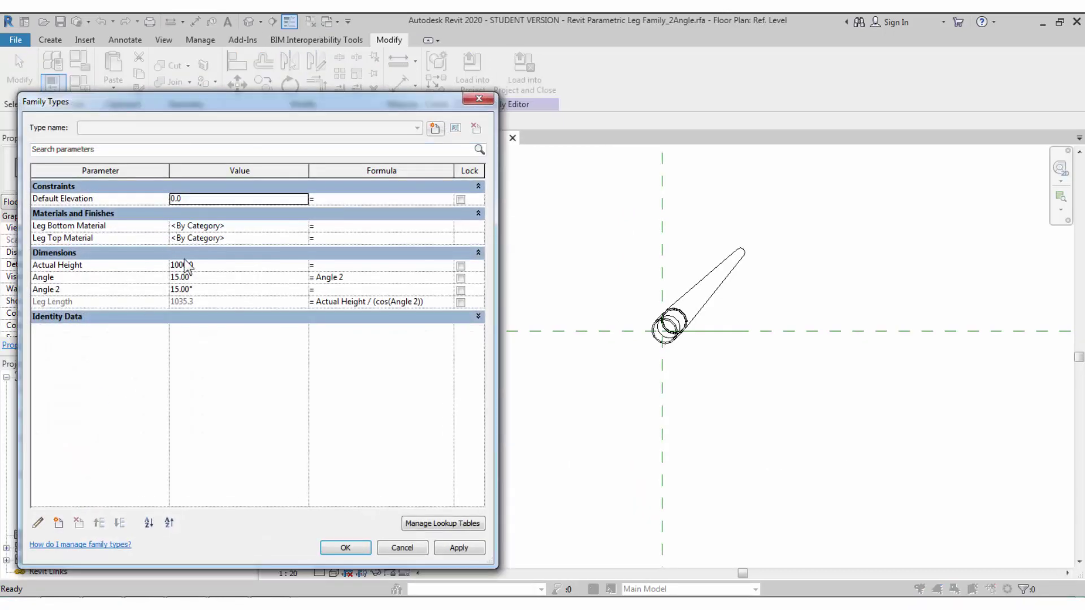
click(213, 277)
text(25)
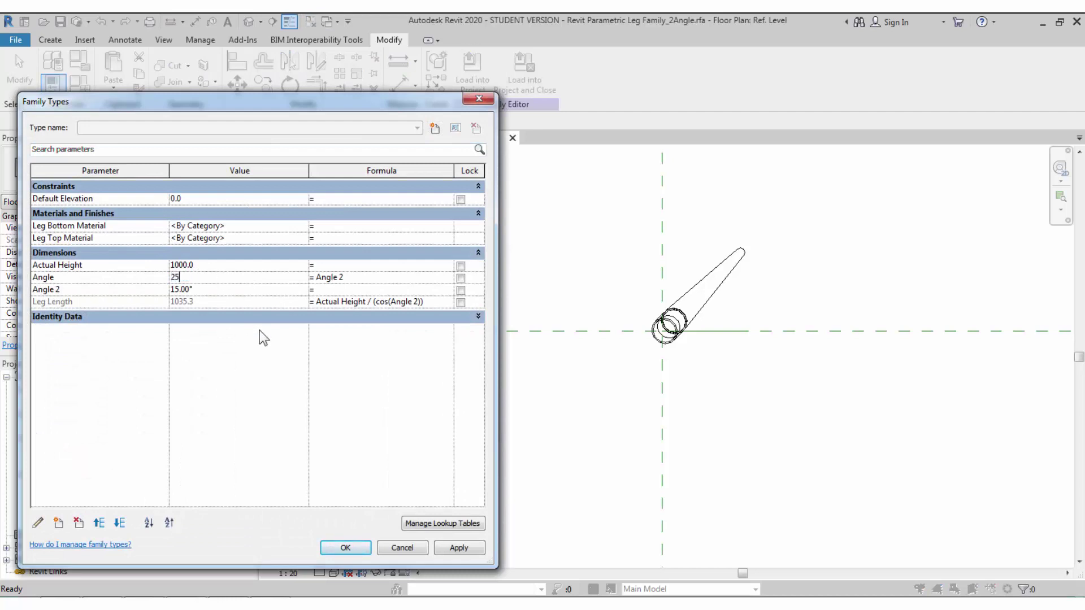
click(445, 548)
click(345, 548)
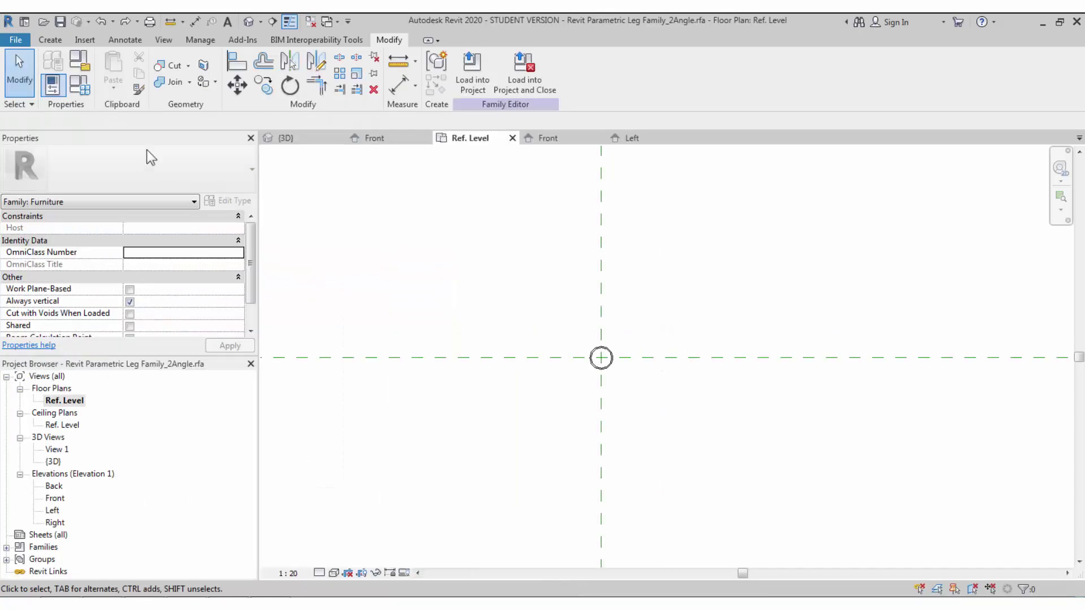
Step: Settle the Angle at 12°, giving Leg Length 1022, and view the Front elevation
click(80, 85)
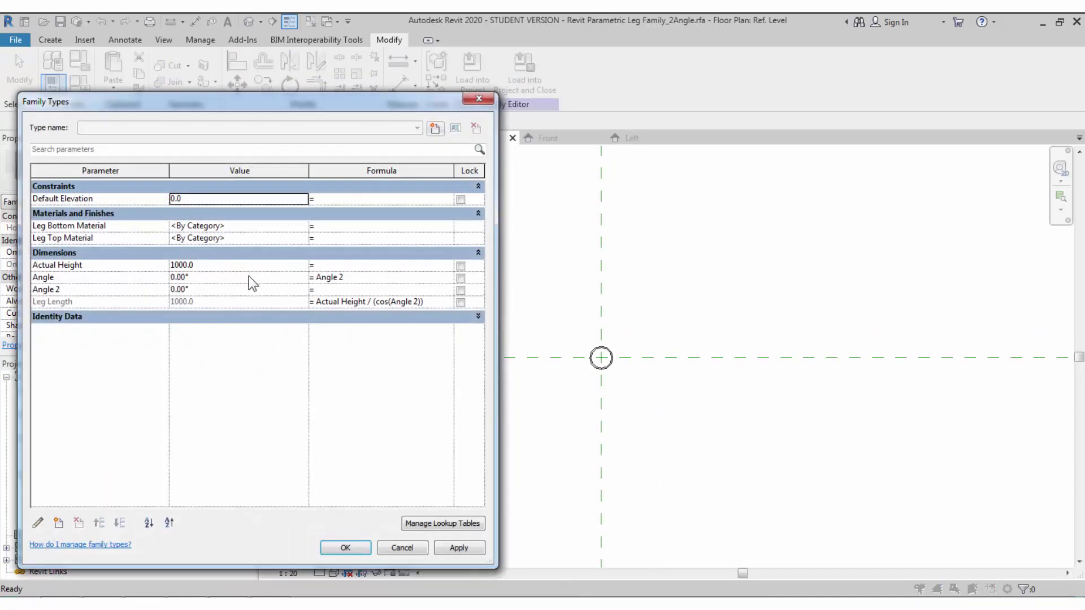
click(249, 277)
text(12)
click(447, 548)
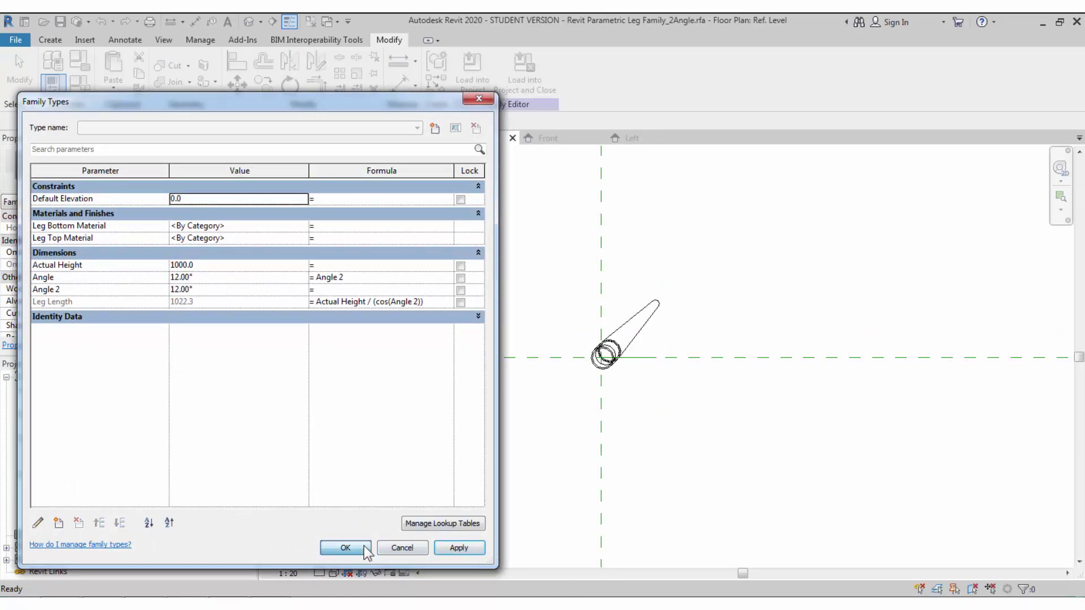
click(364, 546)
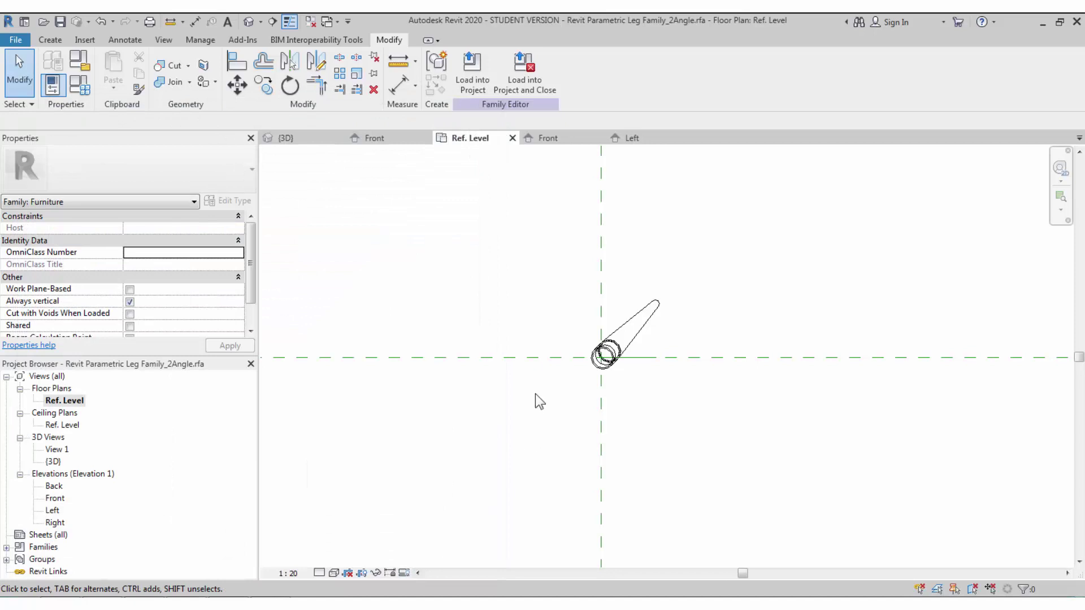
click(545, 138)
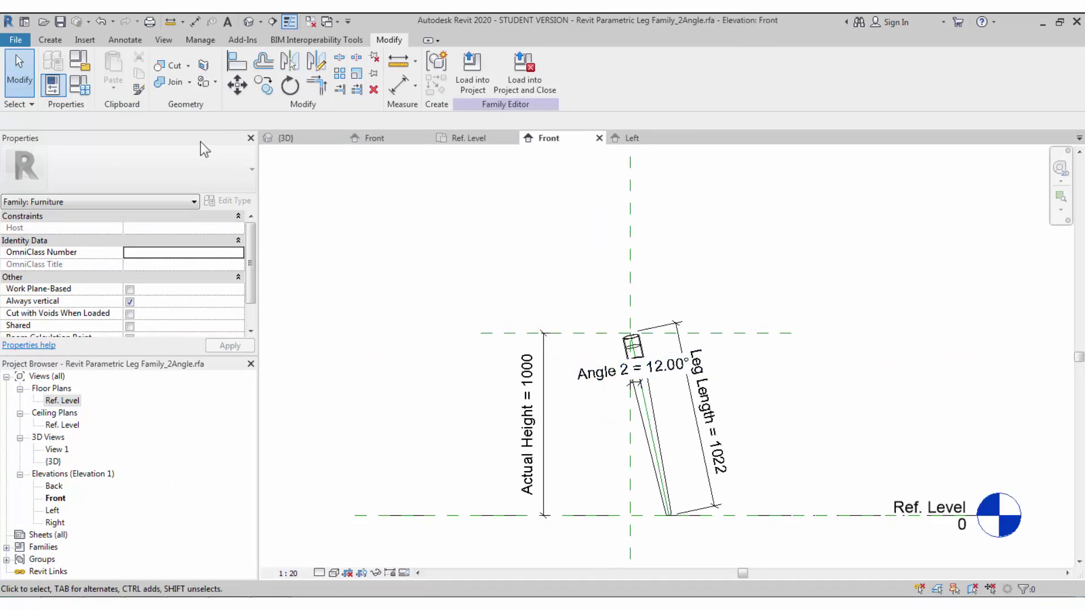
Step: Create a Birch Wood material with a birch appearance for the Leg Bottom Material
click(79, 85)
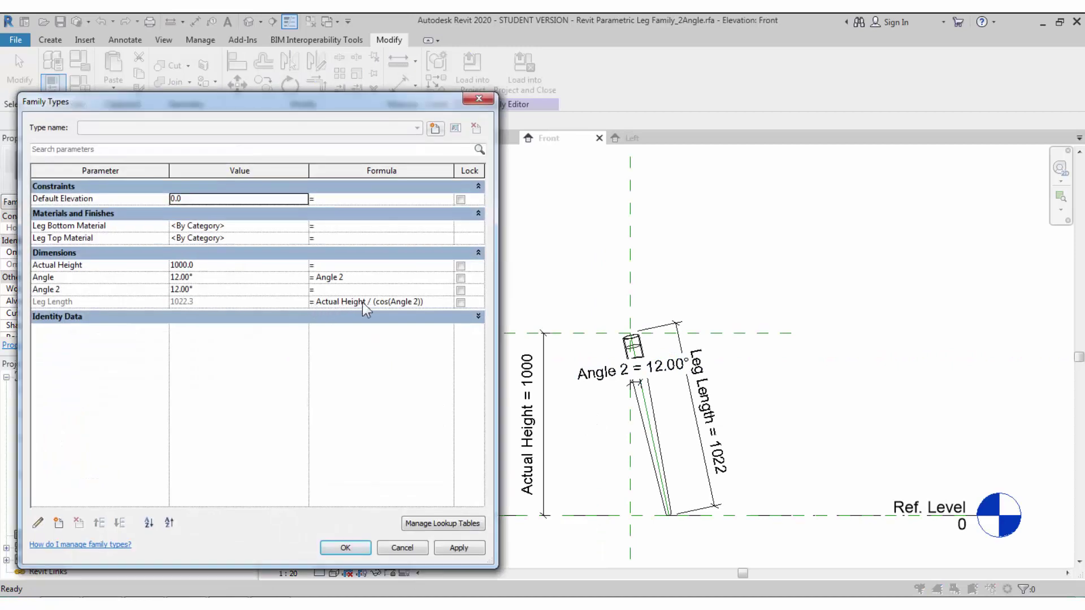
click(274, 226)
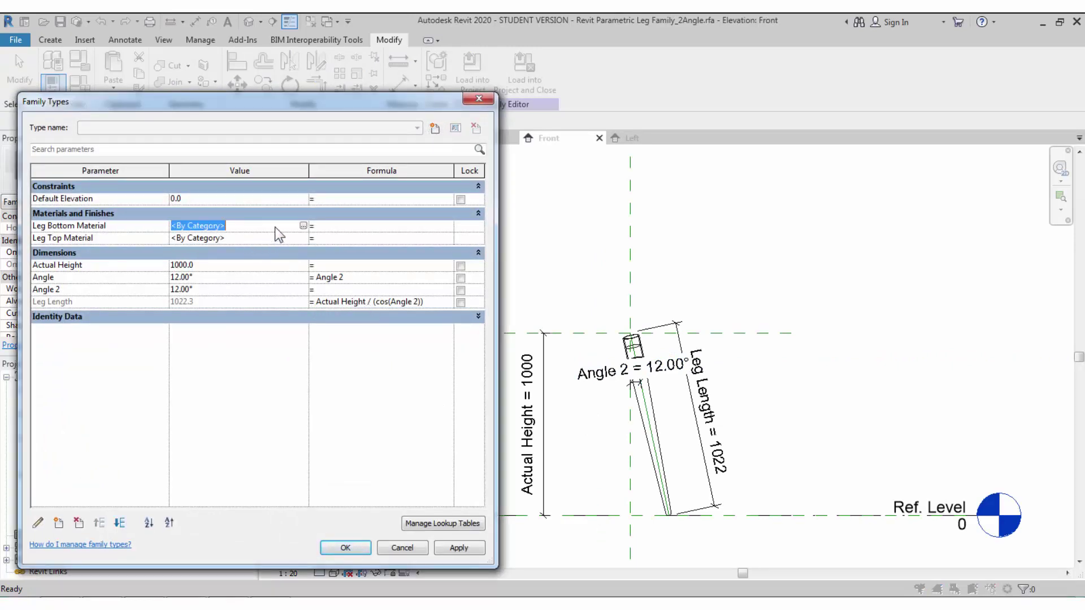
click(302, 226)
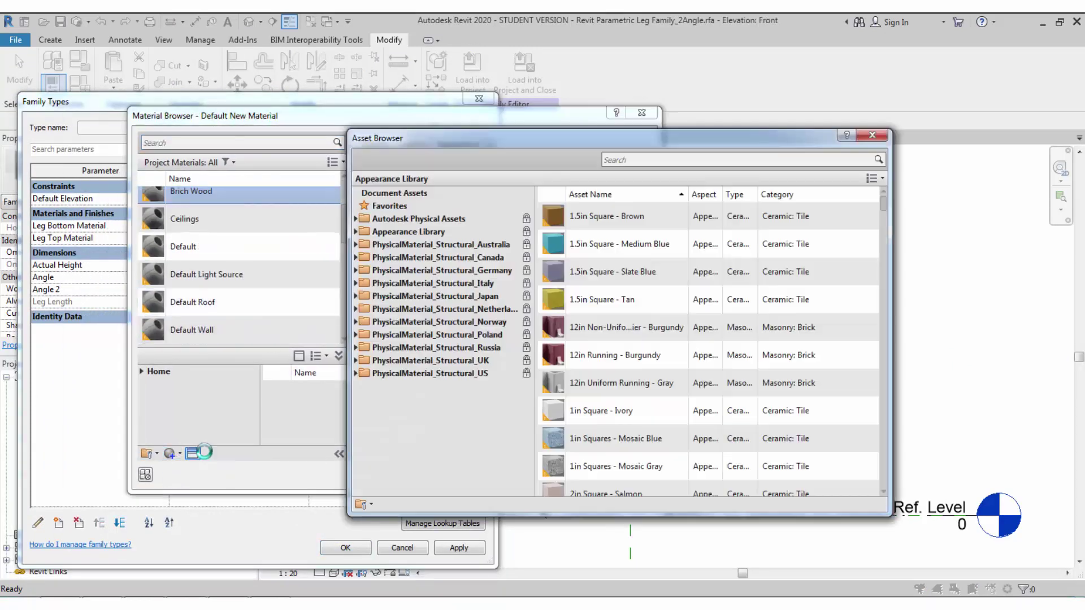
click(399, 426)
scroll(712, 351, down, 2)
double_click(654, 416)
right_click(185, 201)
click(209, 234)
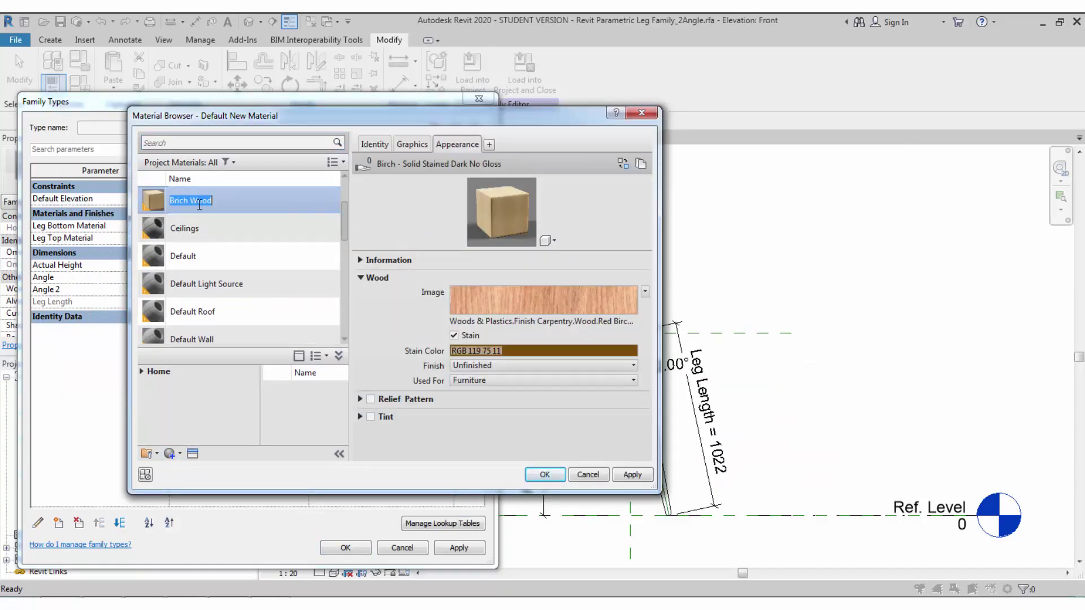
text(Birch Wood)
click(544, 475)
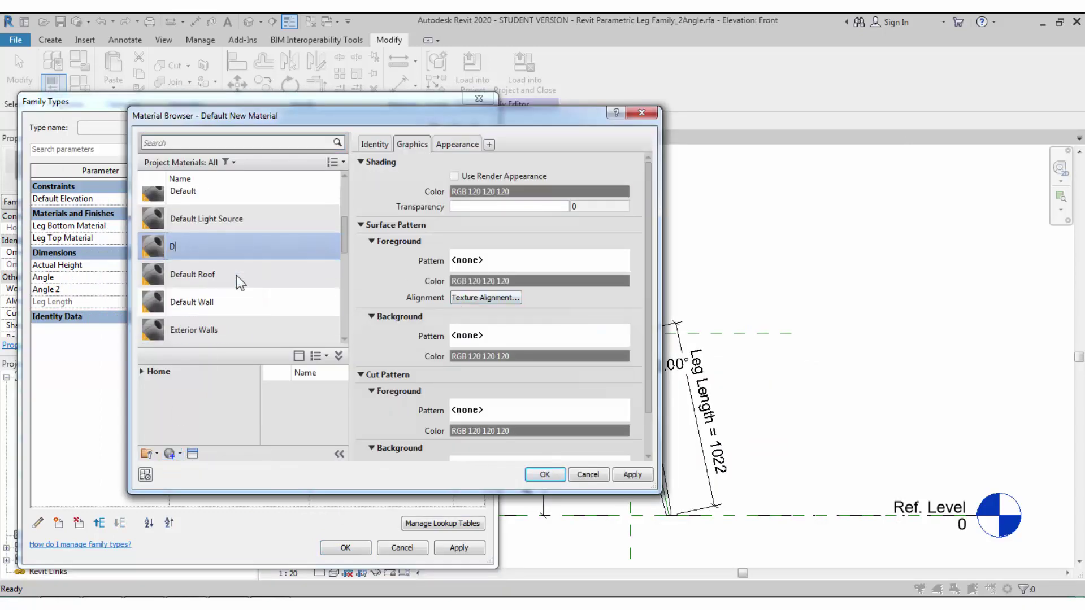
Step: Name the top material Dark Wood, accept the materials, and open the default 3D view
text(ark Wood)
key(Return)
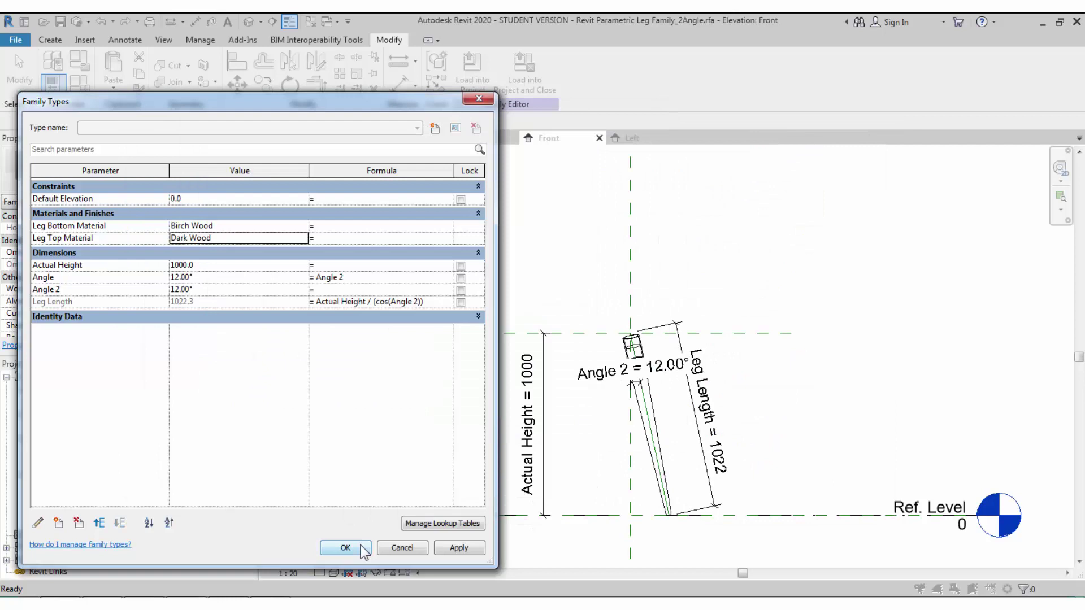
click(346, 548)
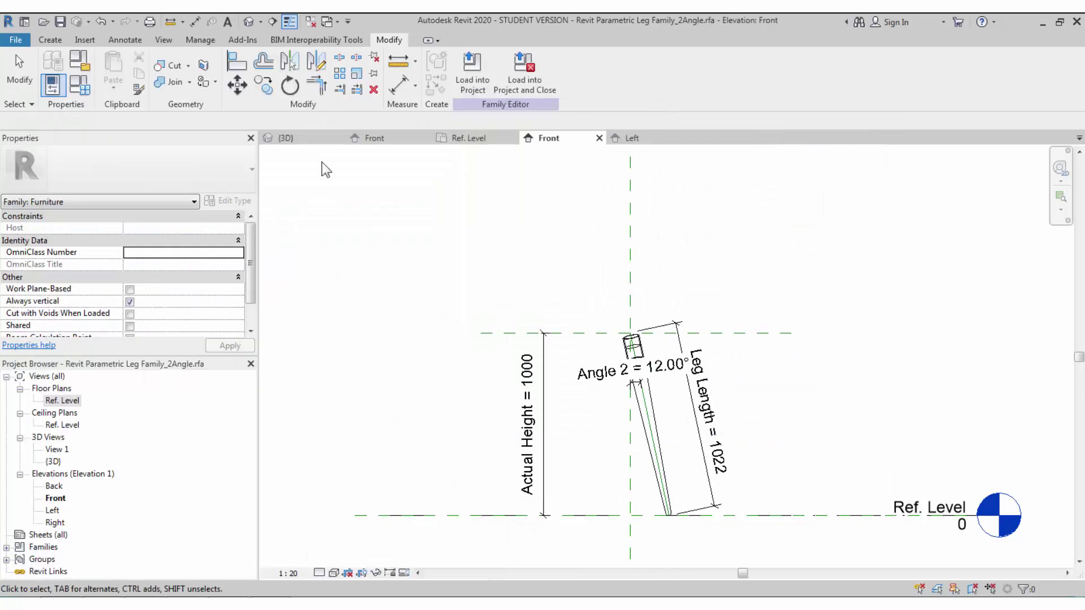
click(249, 22)
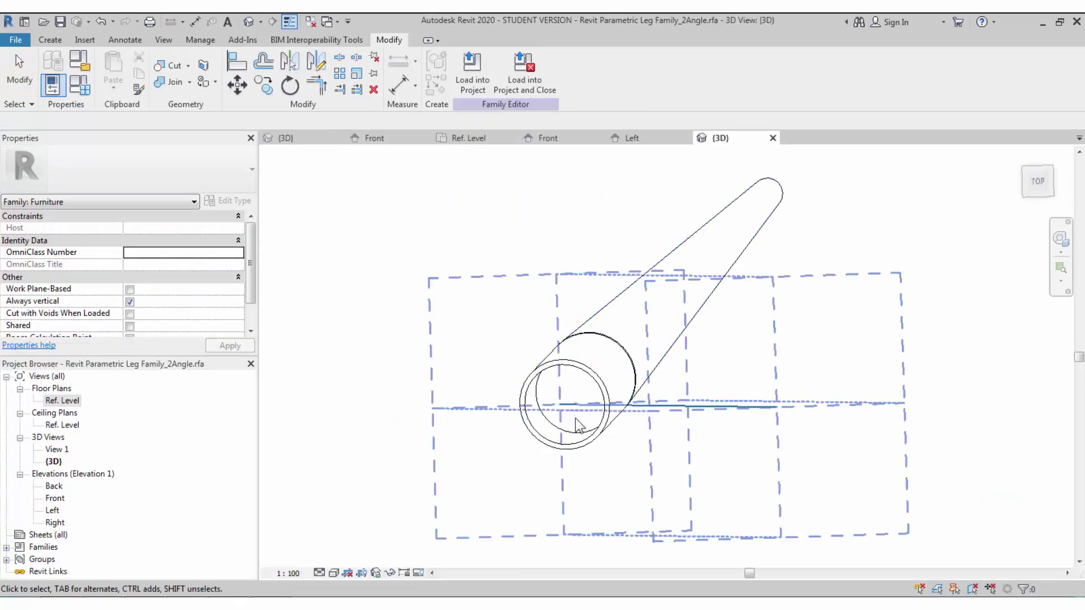
Step: Switch to the Realistic visual style and straighten the leg by setting Angle to 0°
click(334, 573)
click(345, 545)
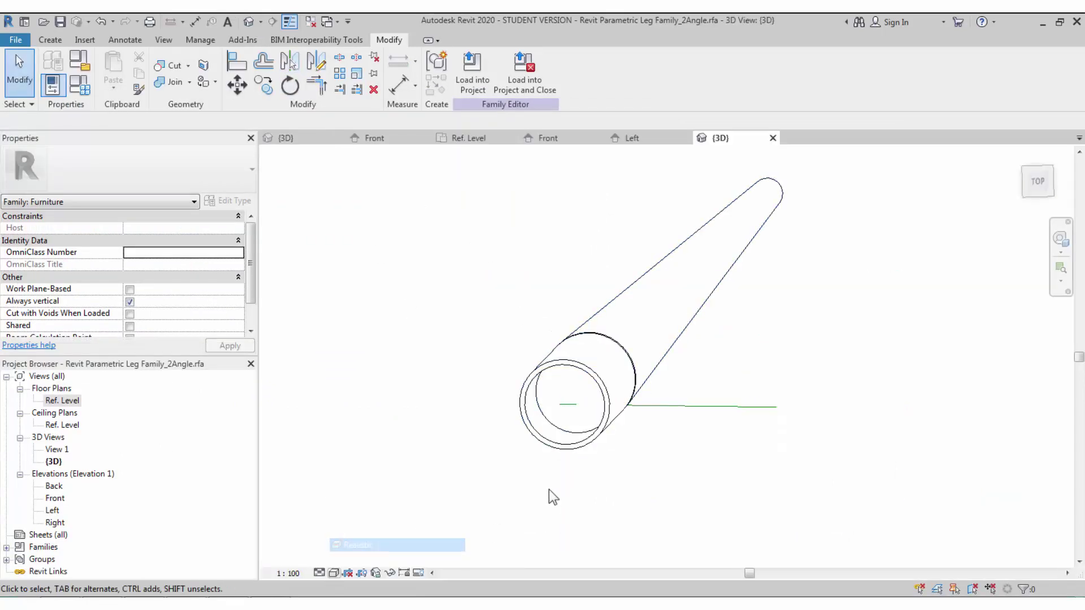
shift+middle_drag(548, 489, 666, 496)
key(f)
key(t)
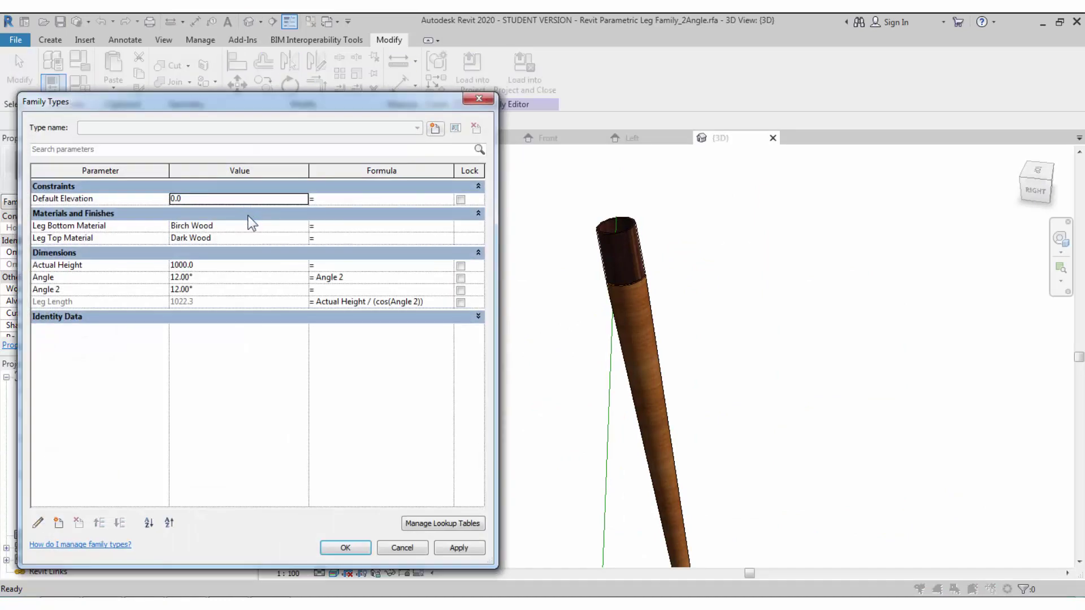
click(234, 278)
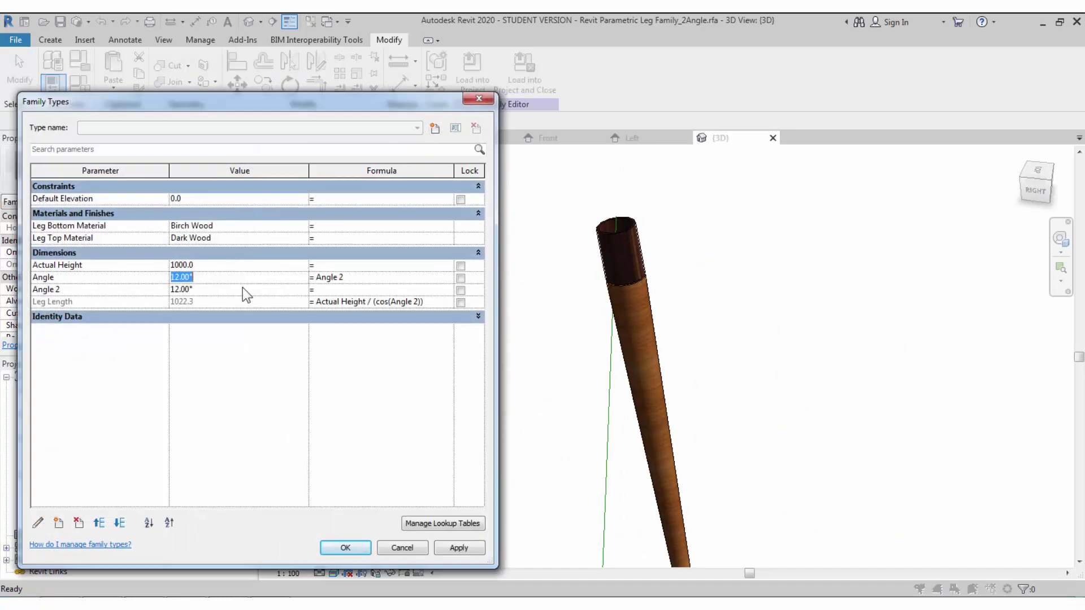
text(0)
key(Return)
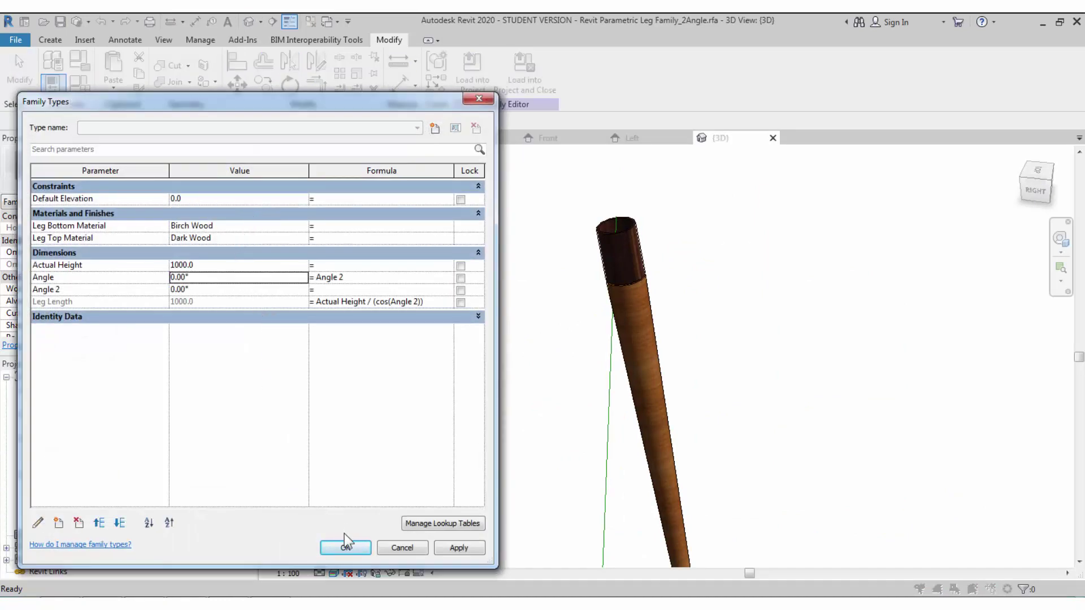
click(287, 321)
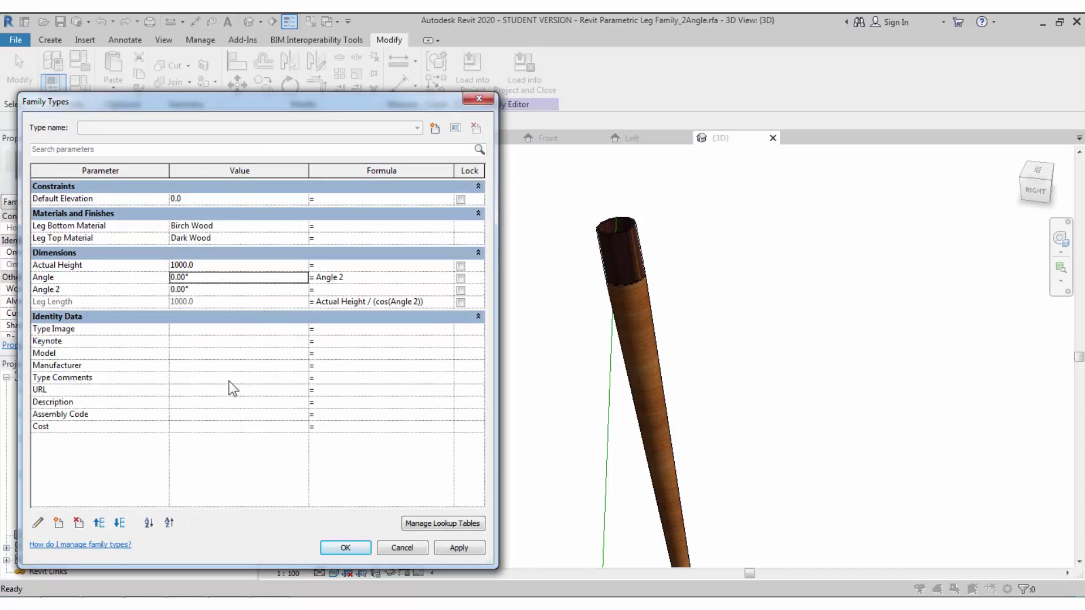
click(223, 390)
text(www.bimmodeller.com)
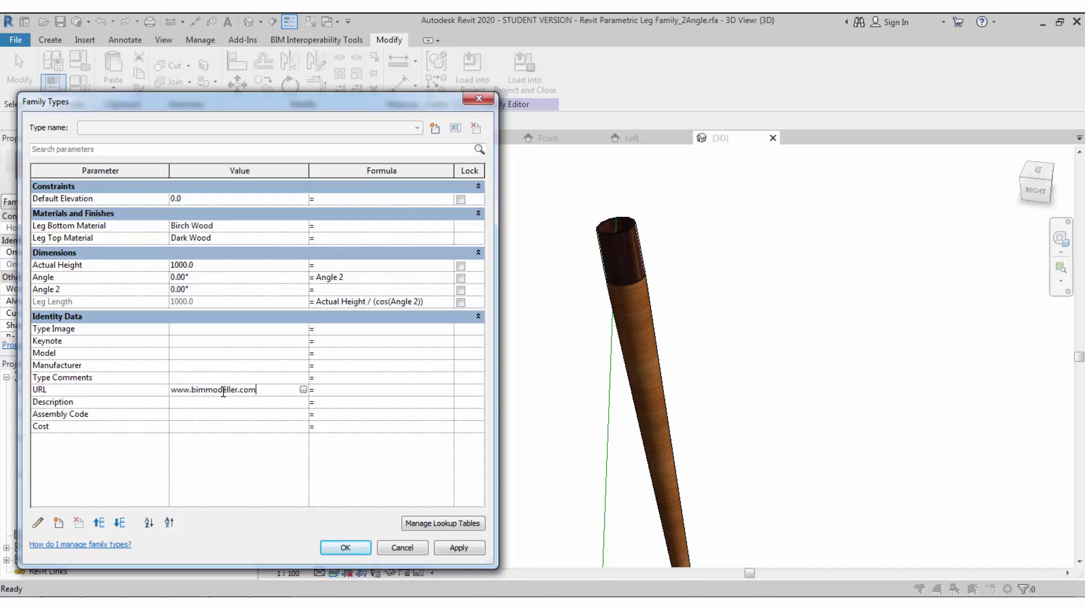
key(Tab)
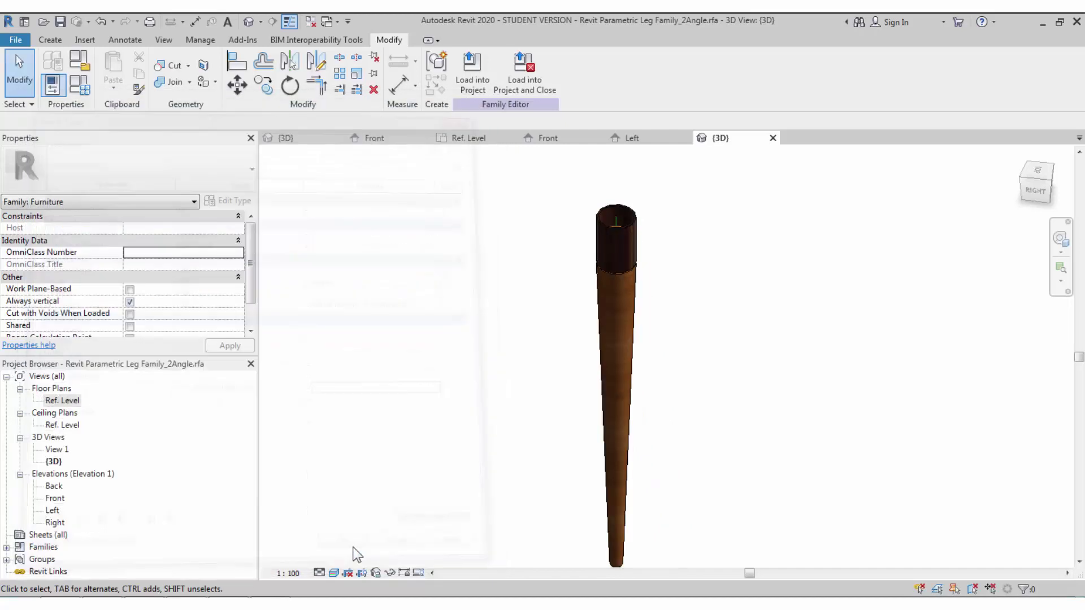
click(346, 548)
shift+middle_drag(441, 459, 681, 341)
middle_click(602, 308)
middle_click(602, 308)
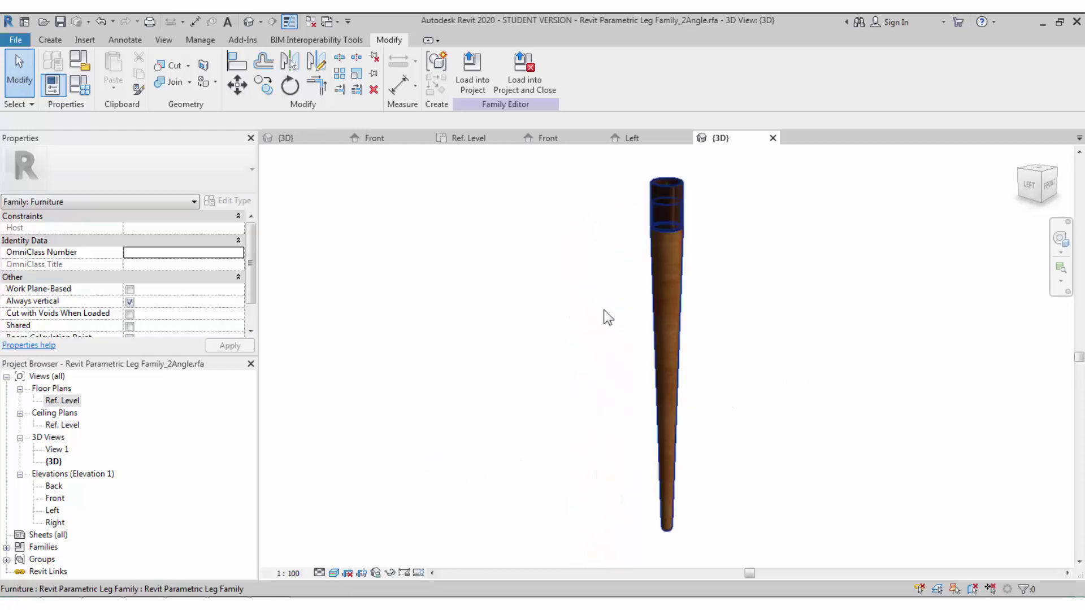